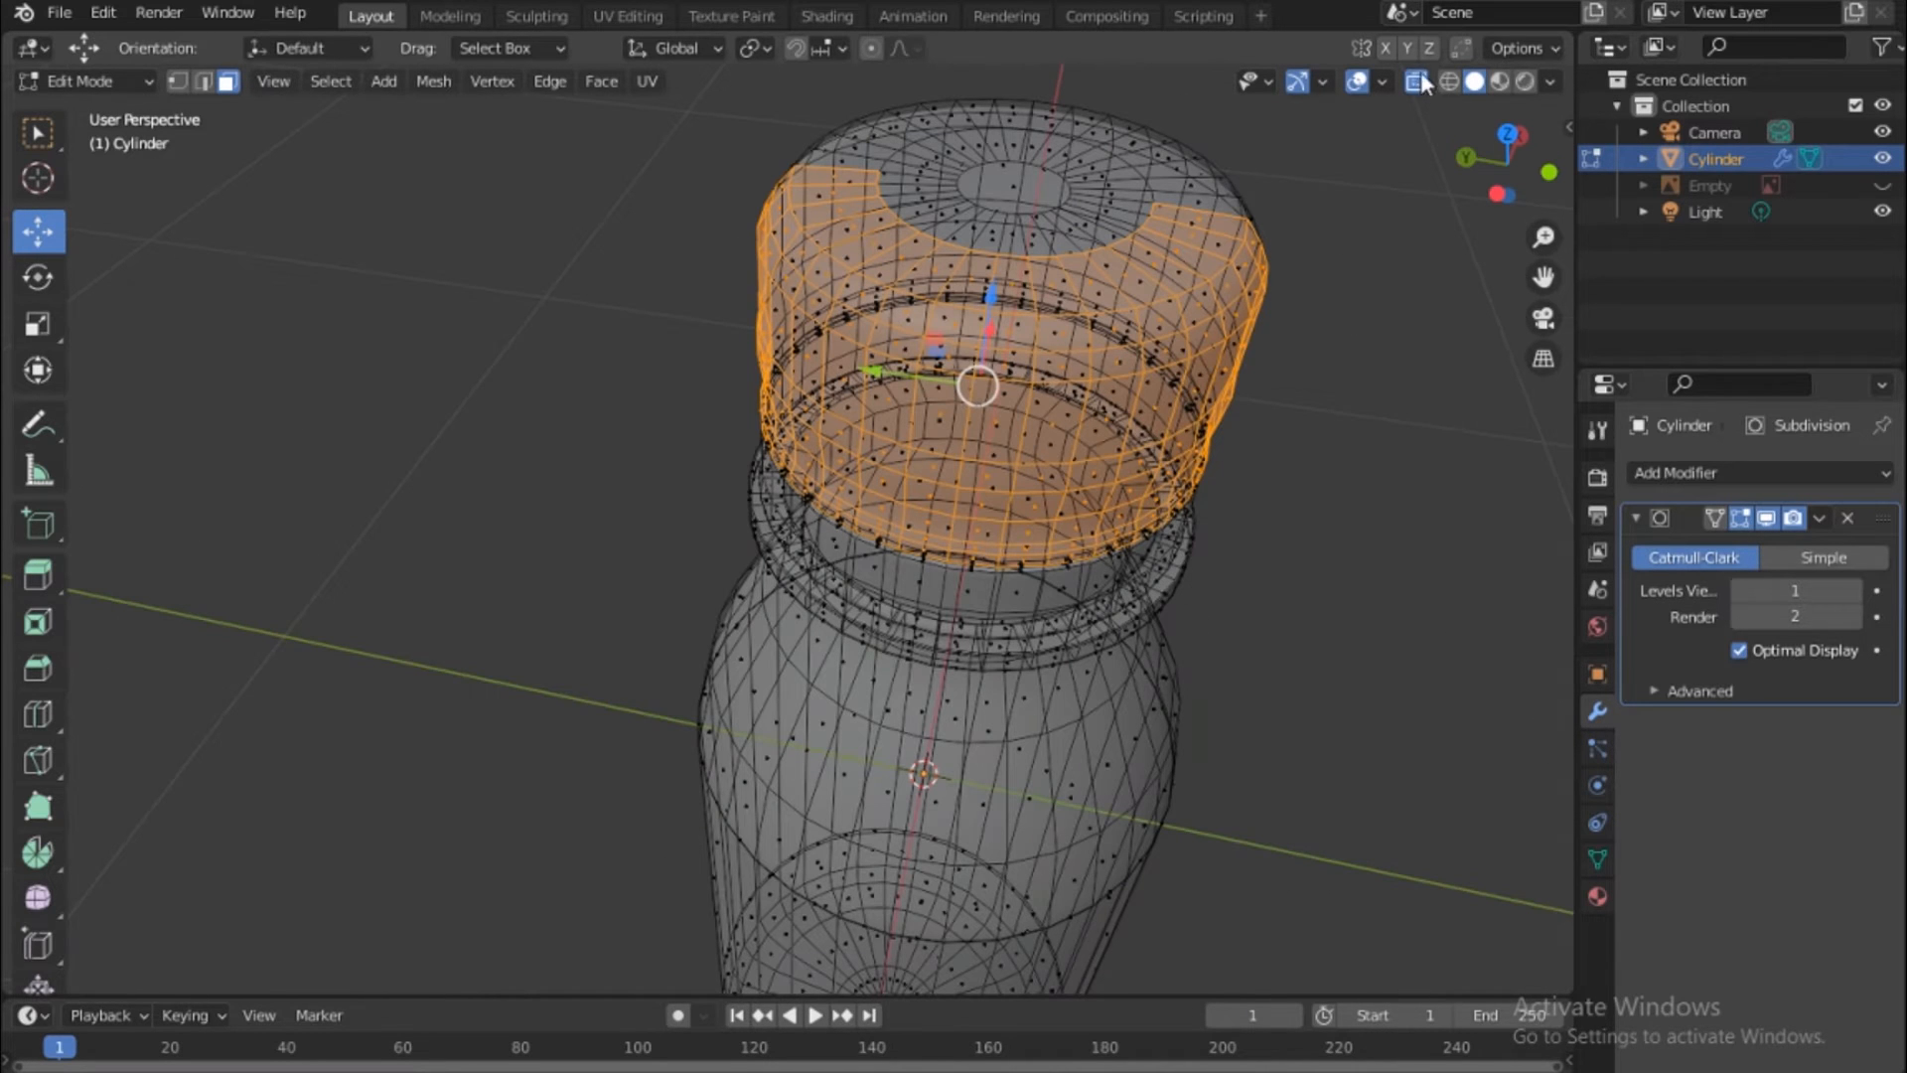
Select all of the bottle cap's faces from the front view and subdivide them
key(grave)
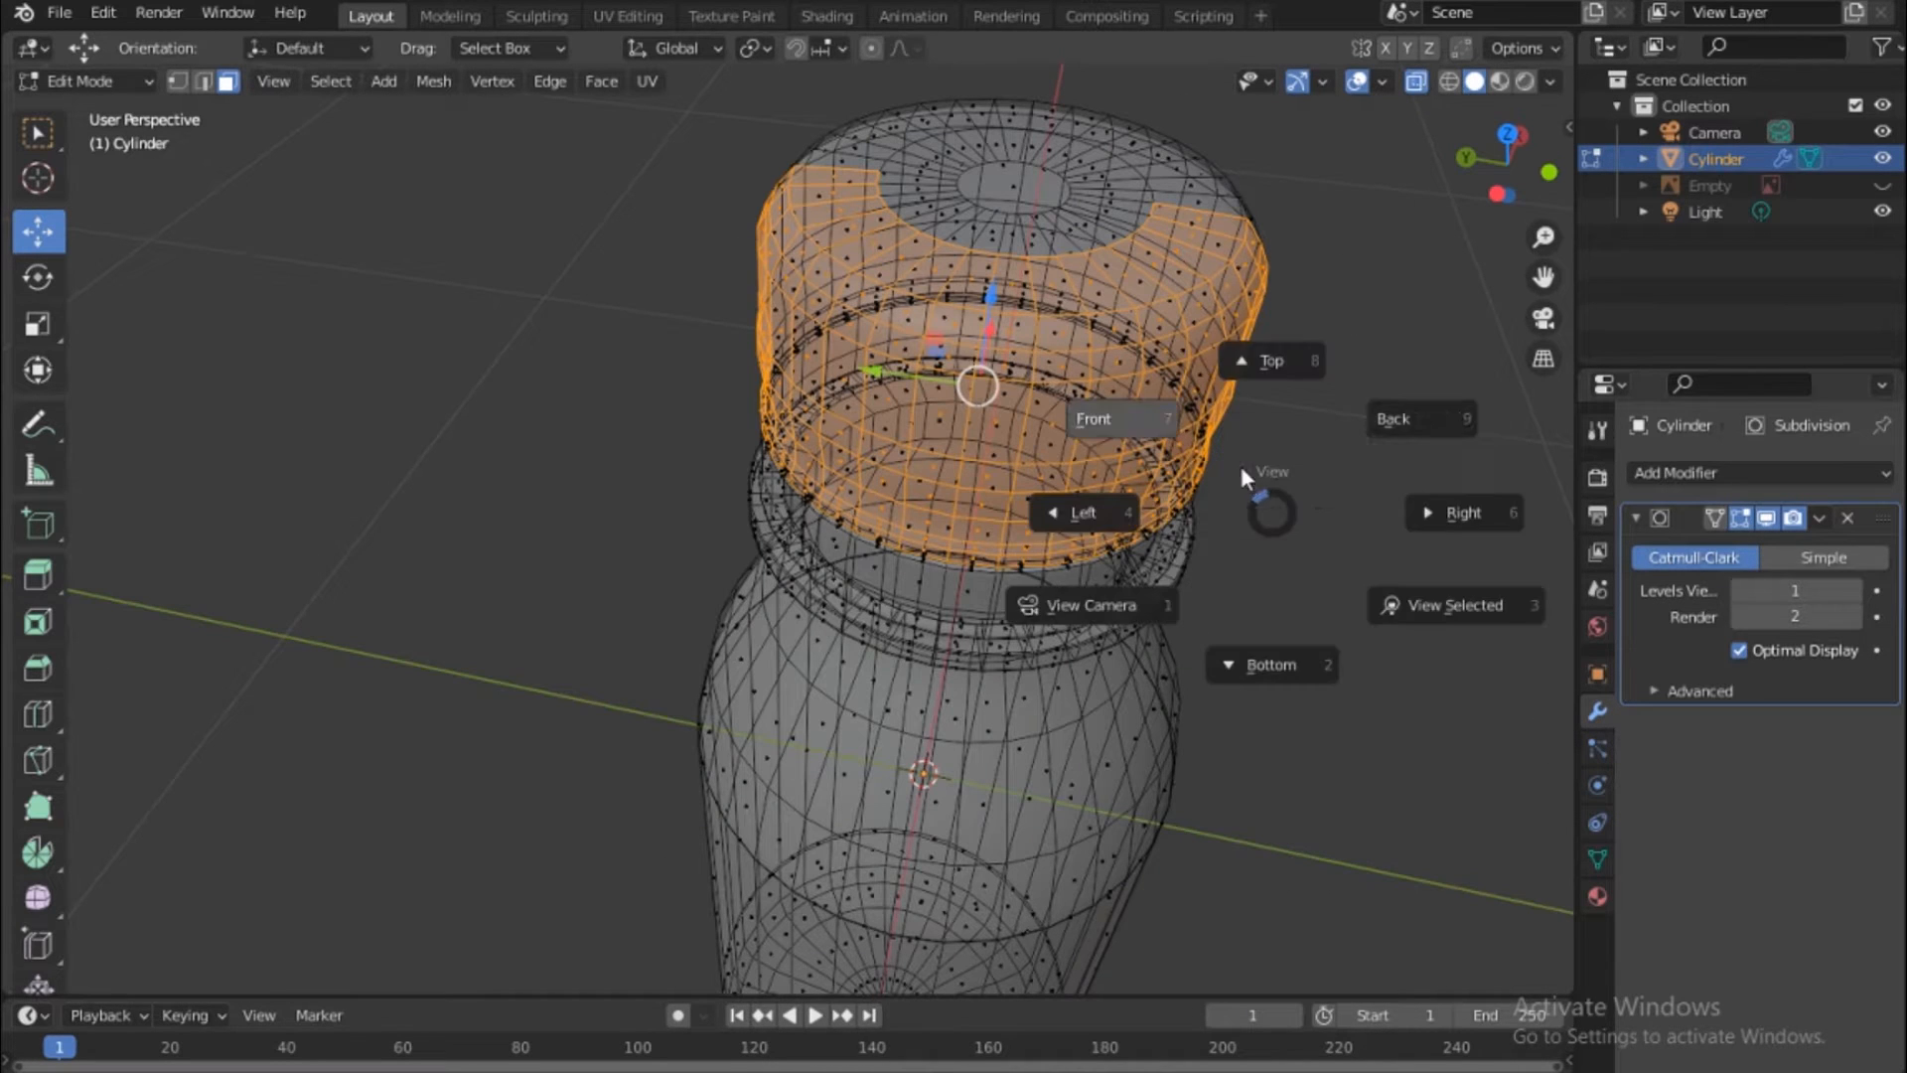
click(1450, 455)
key(grave)
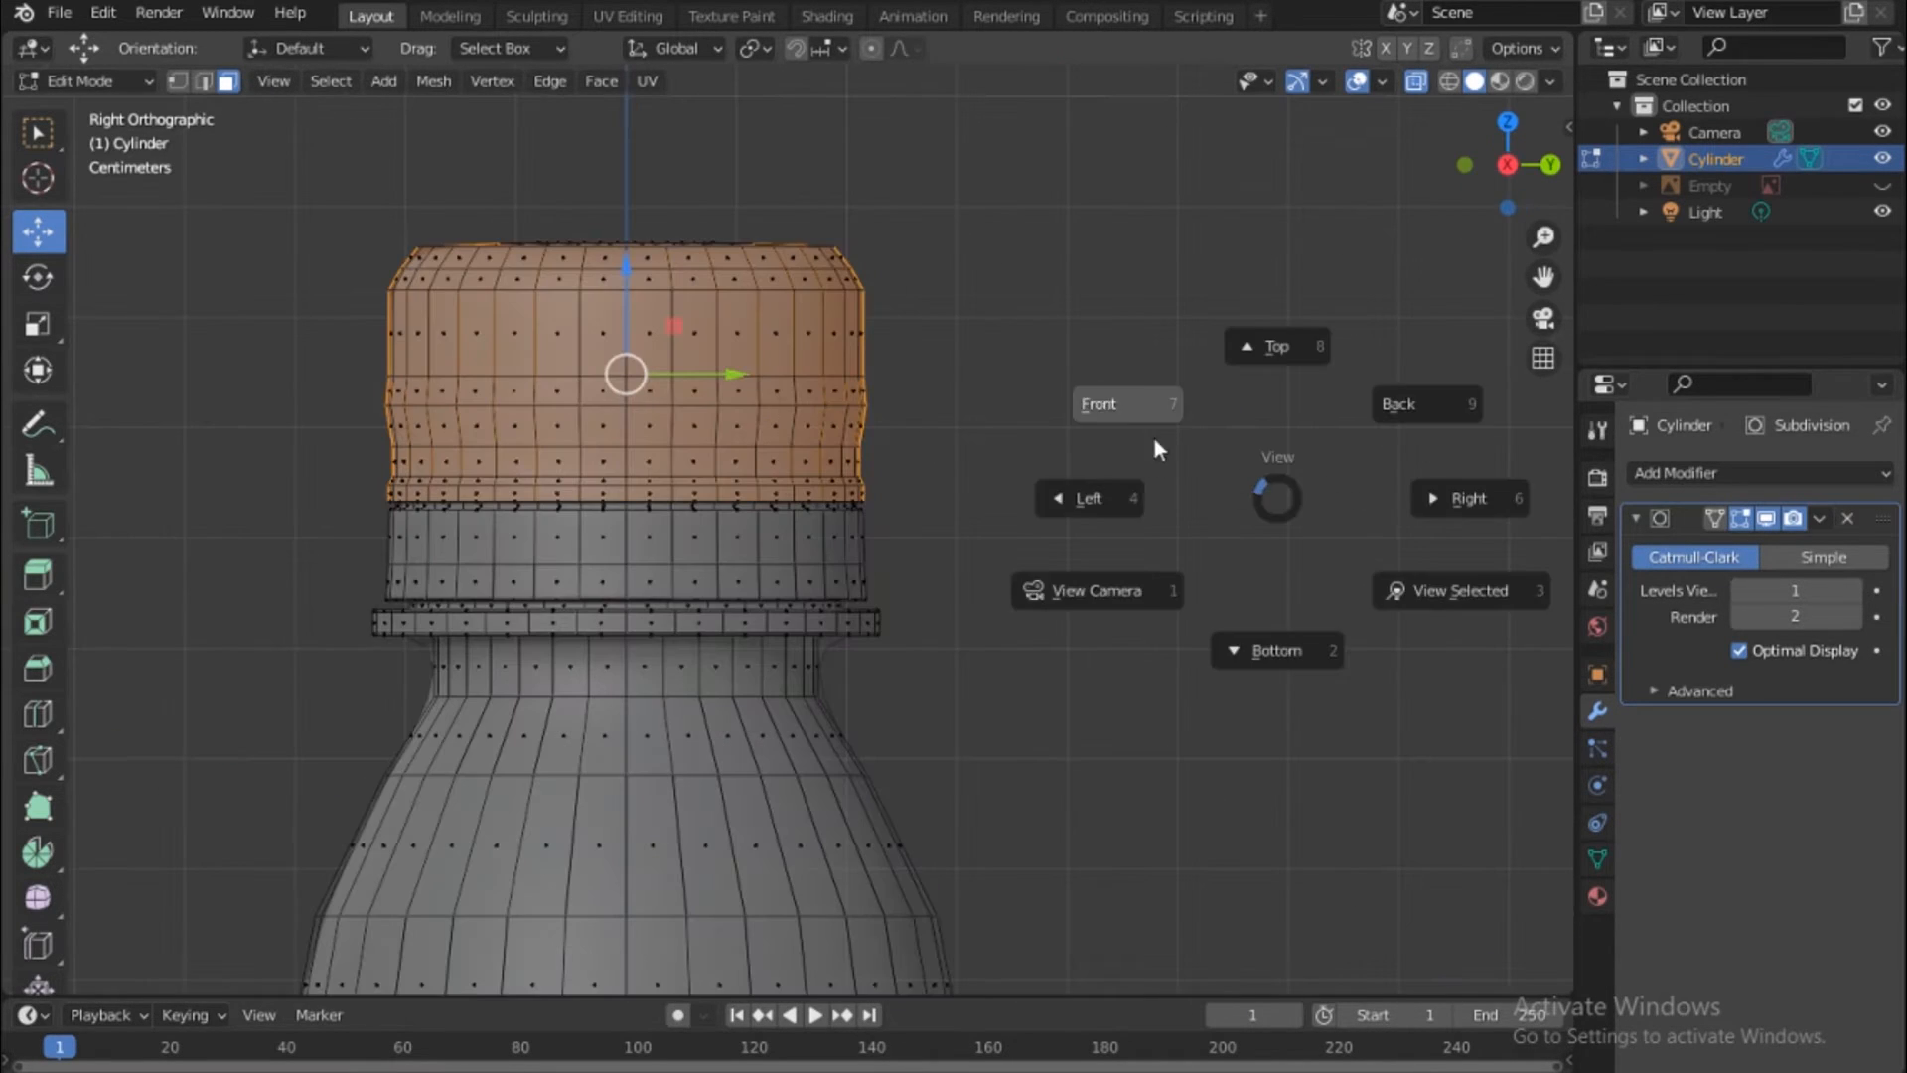
click(1128, 378)
drag(630, 163, 1443, 493)
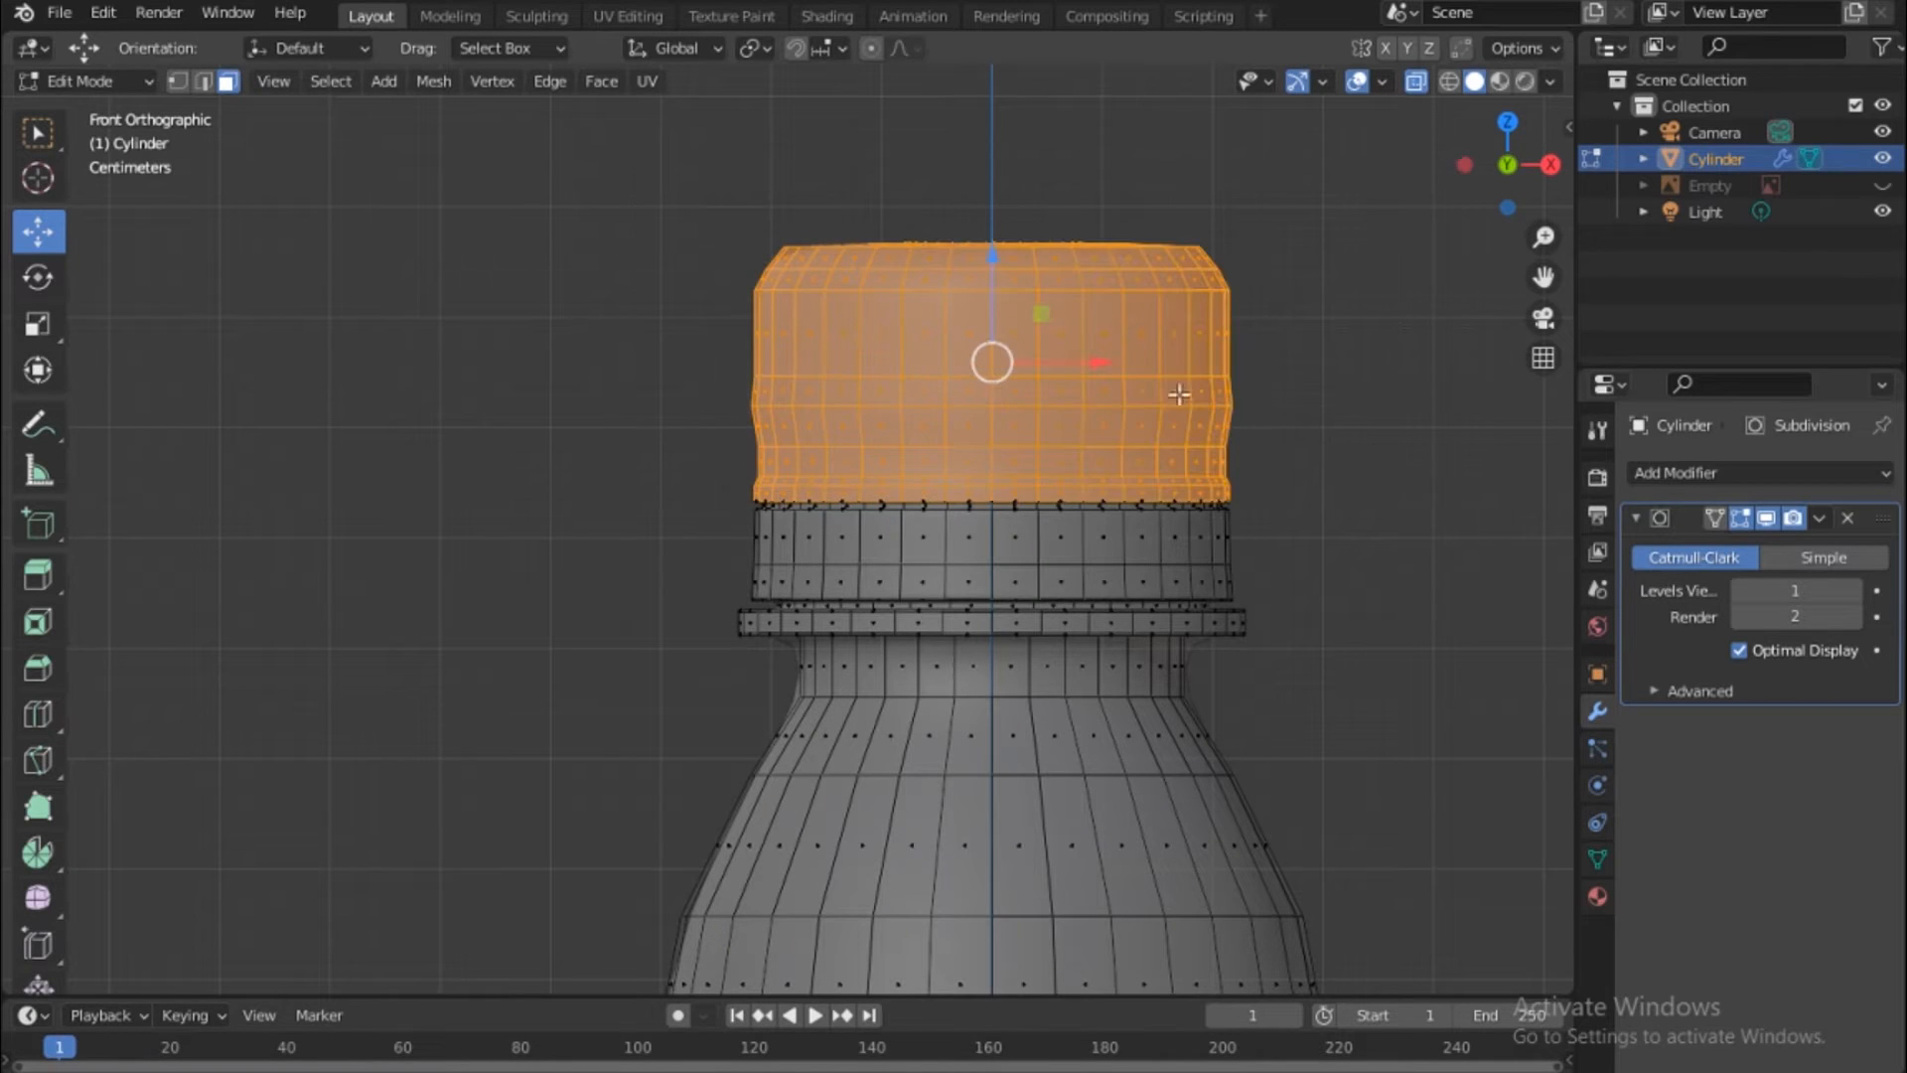
right_click(1021, 315)
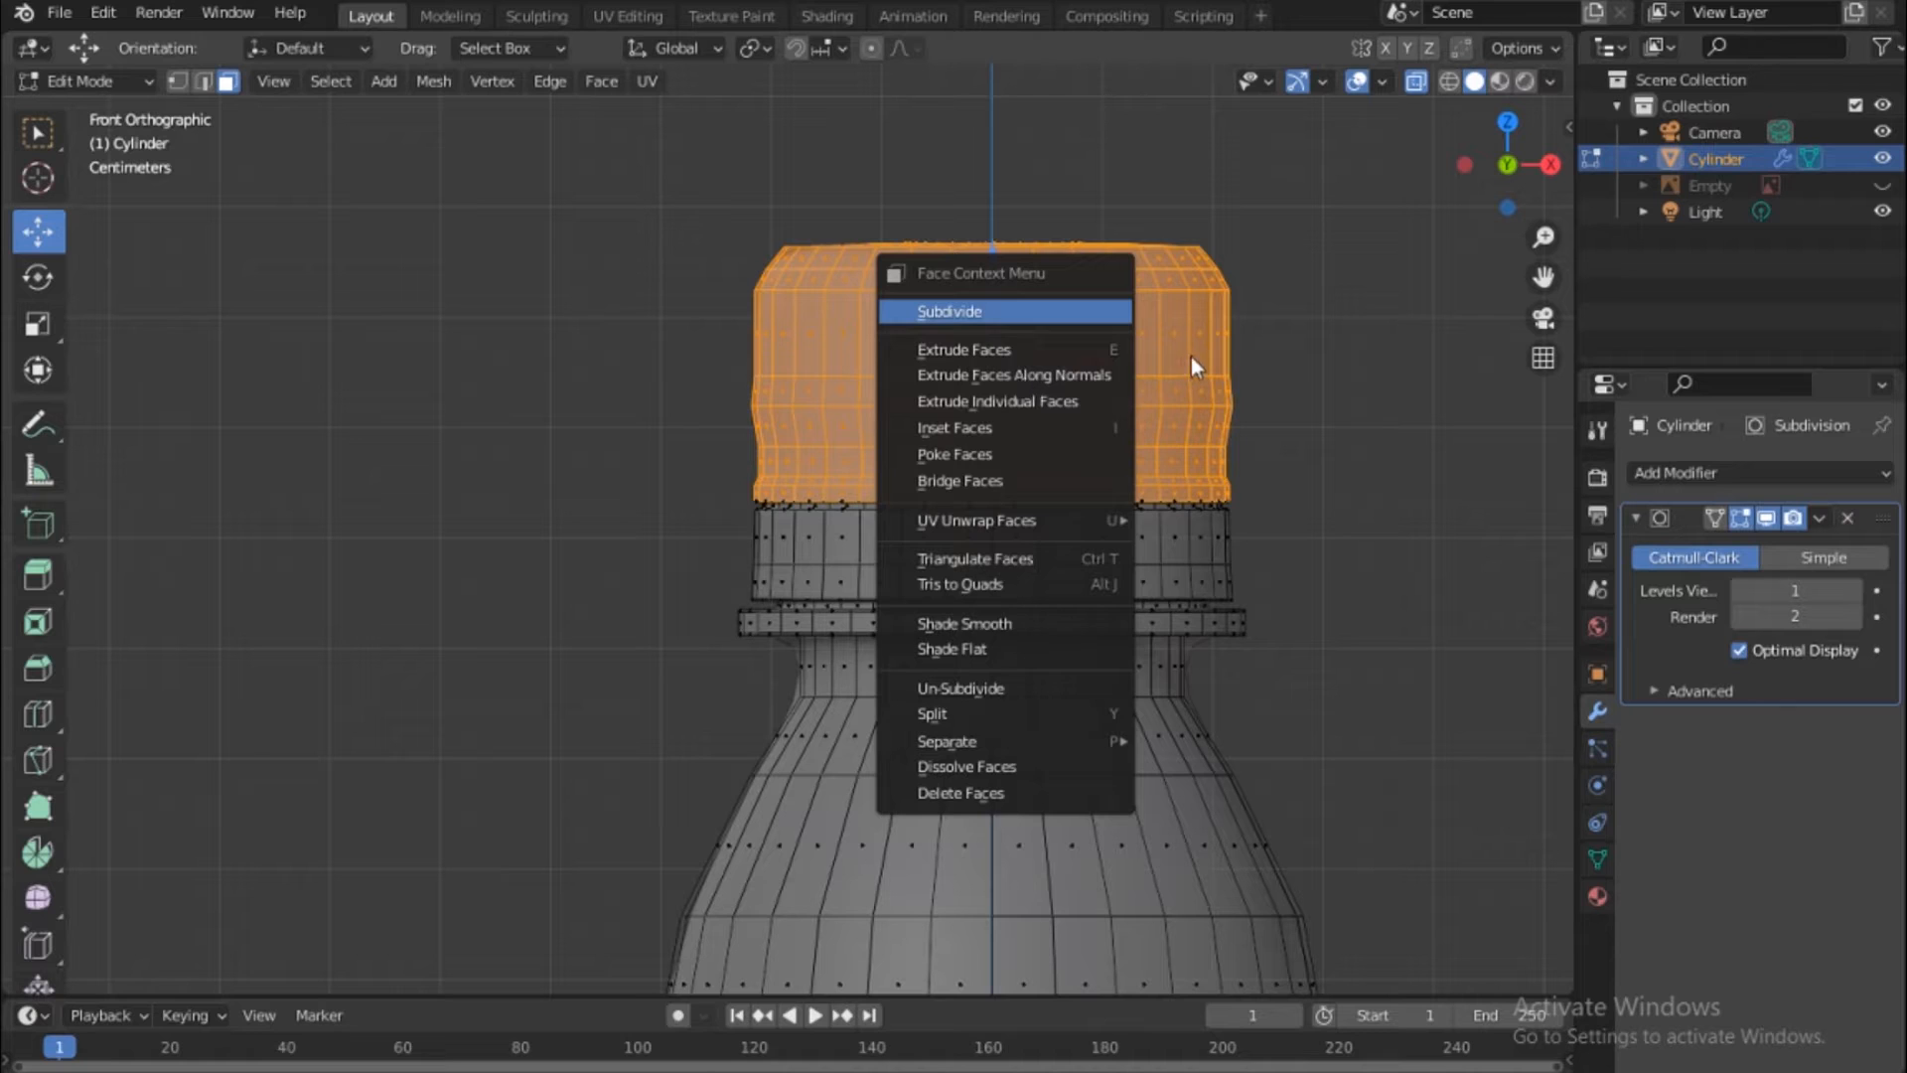
click(1093, 312)
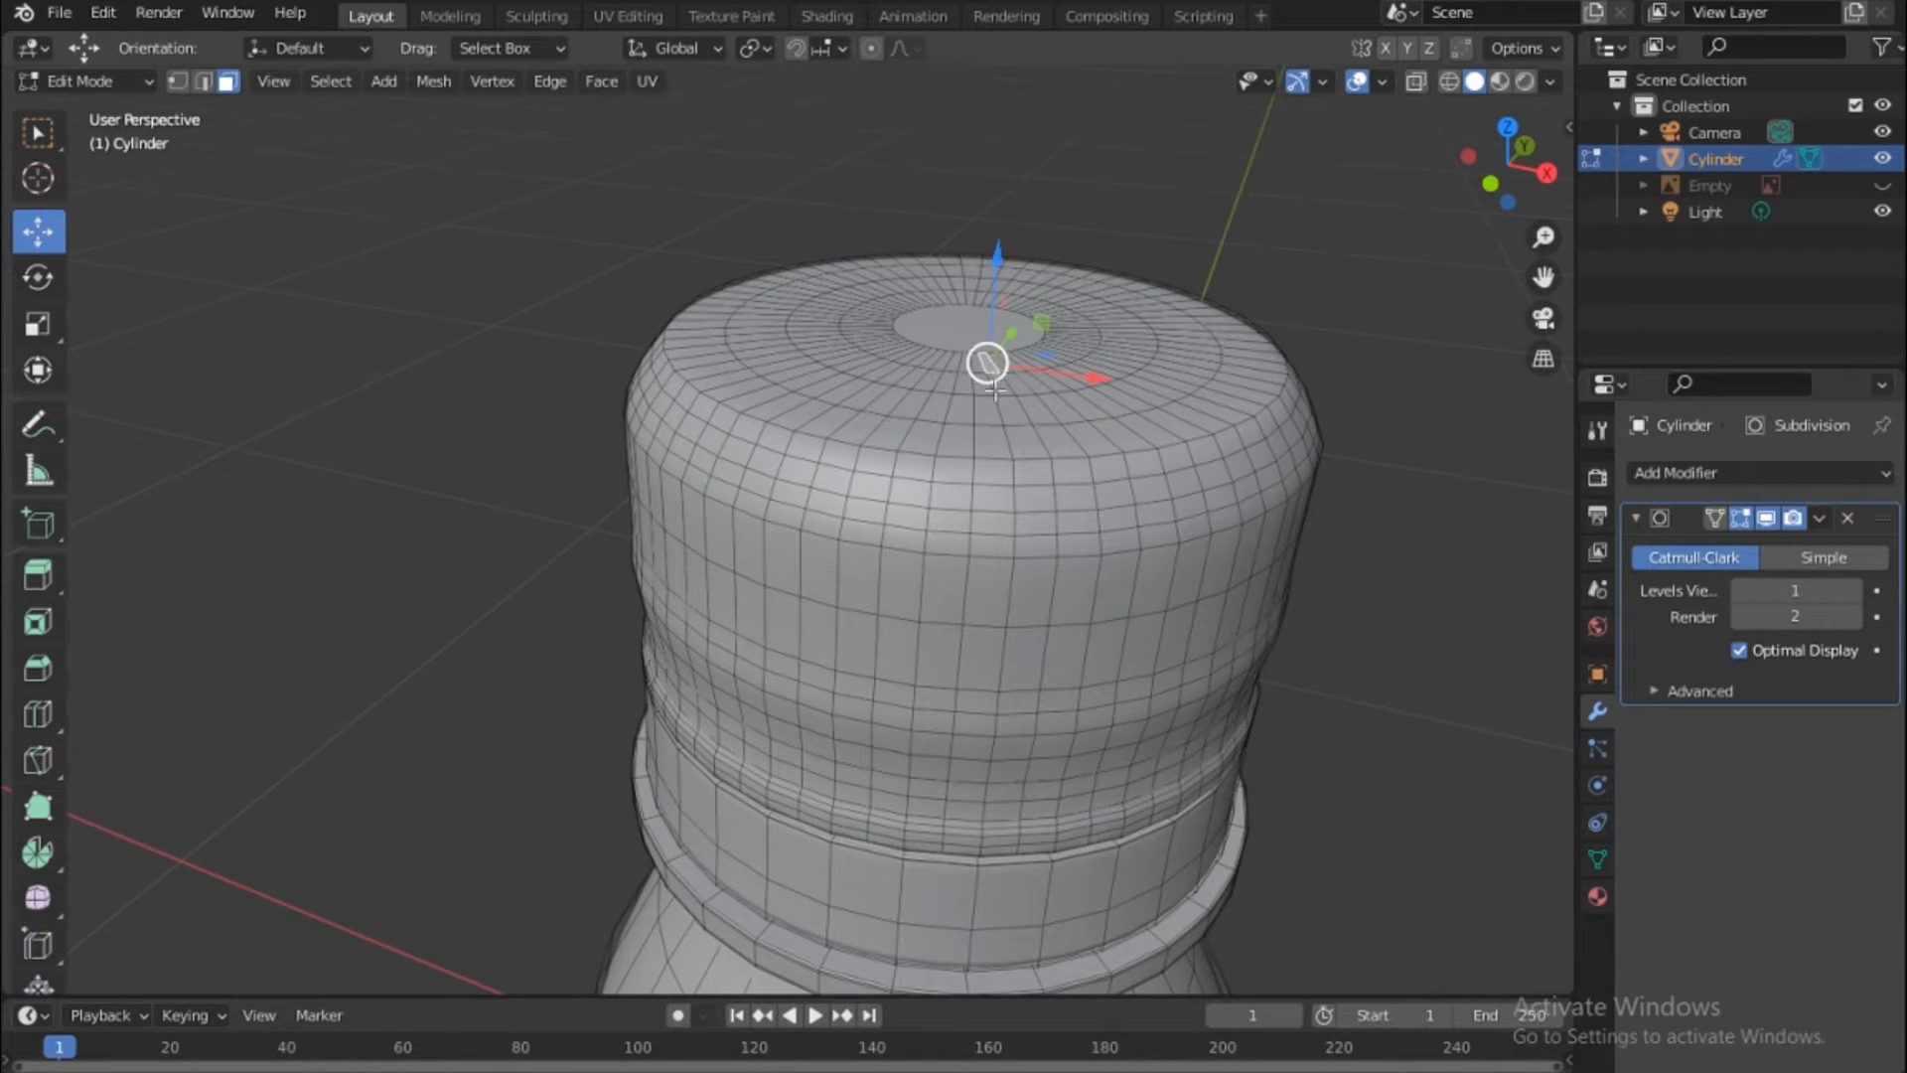
Select one vertical strip of faces running from near the cap's top centre down to its lower rim
shift+click(1026, 492)
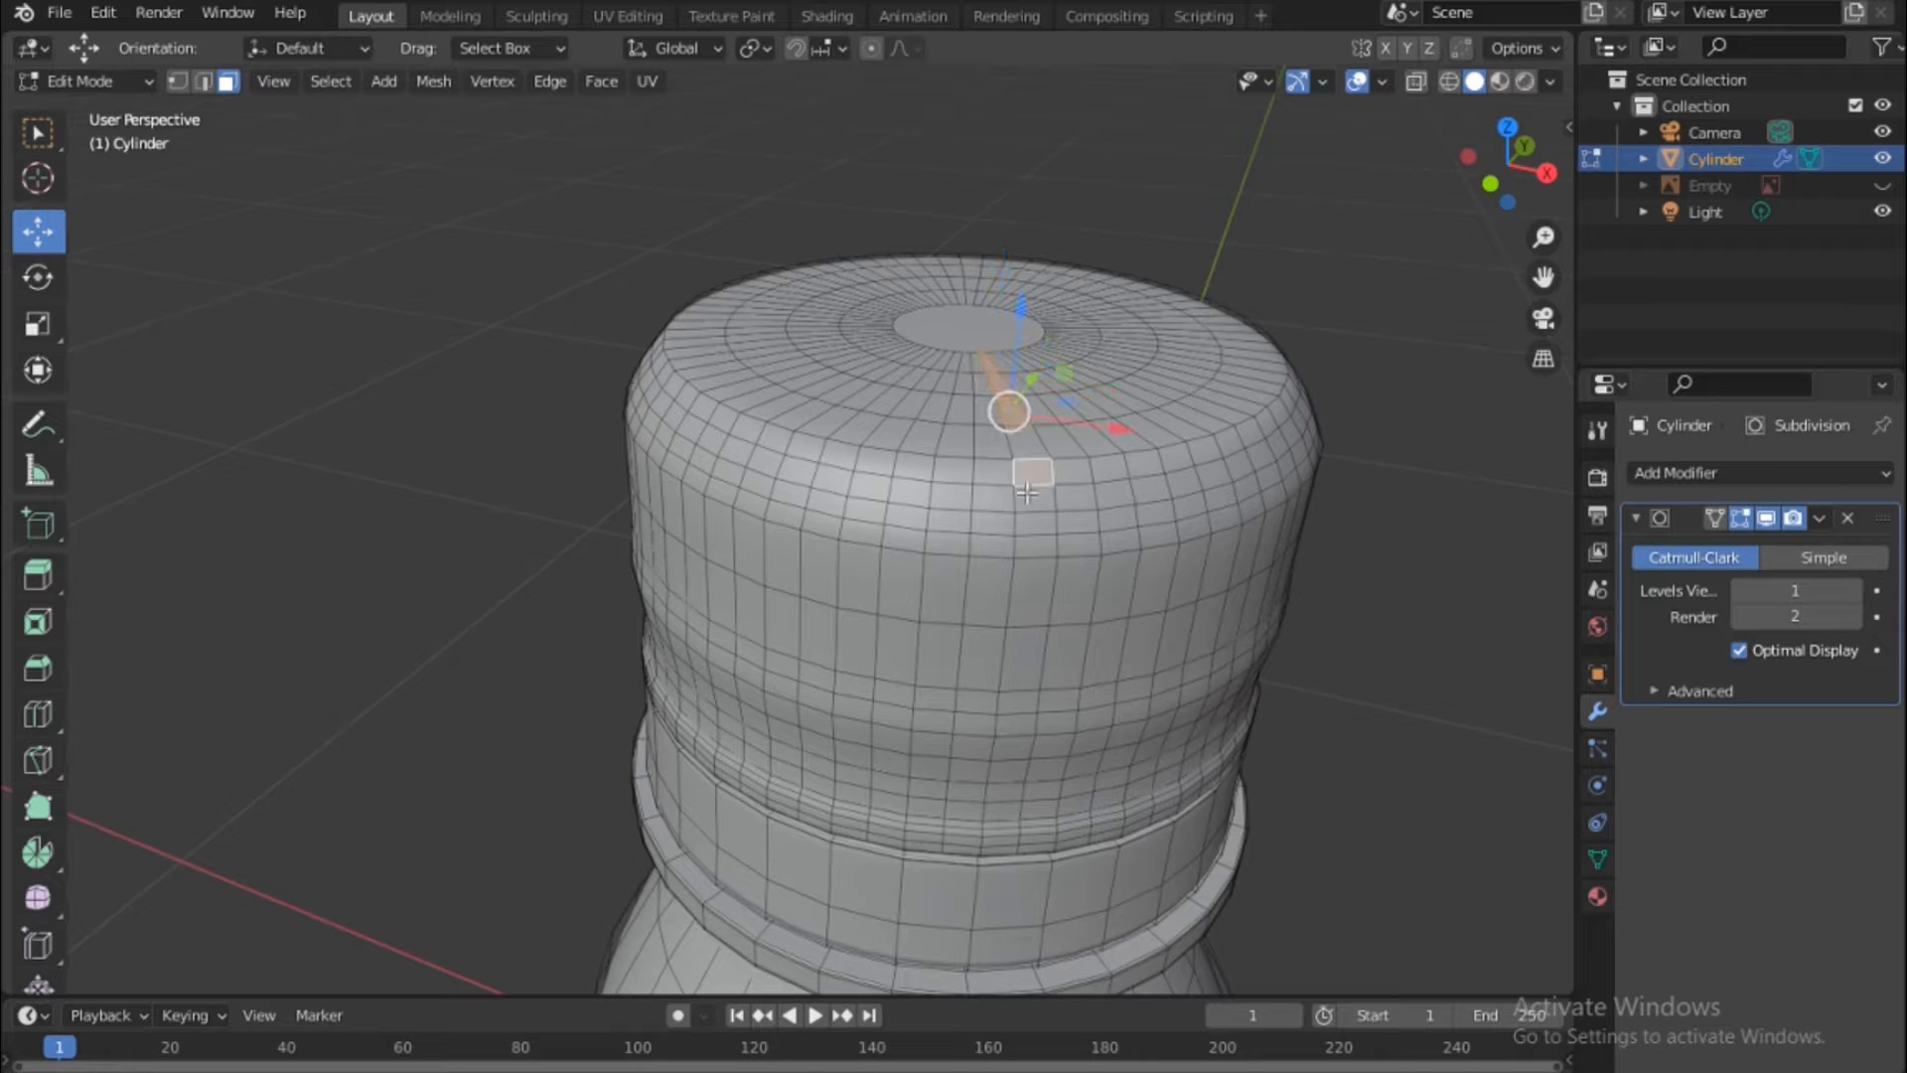
shift+click(1025, 445)
shift+click(1034, 503)
shift+click(1033, 524)
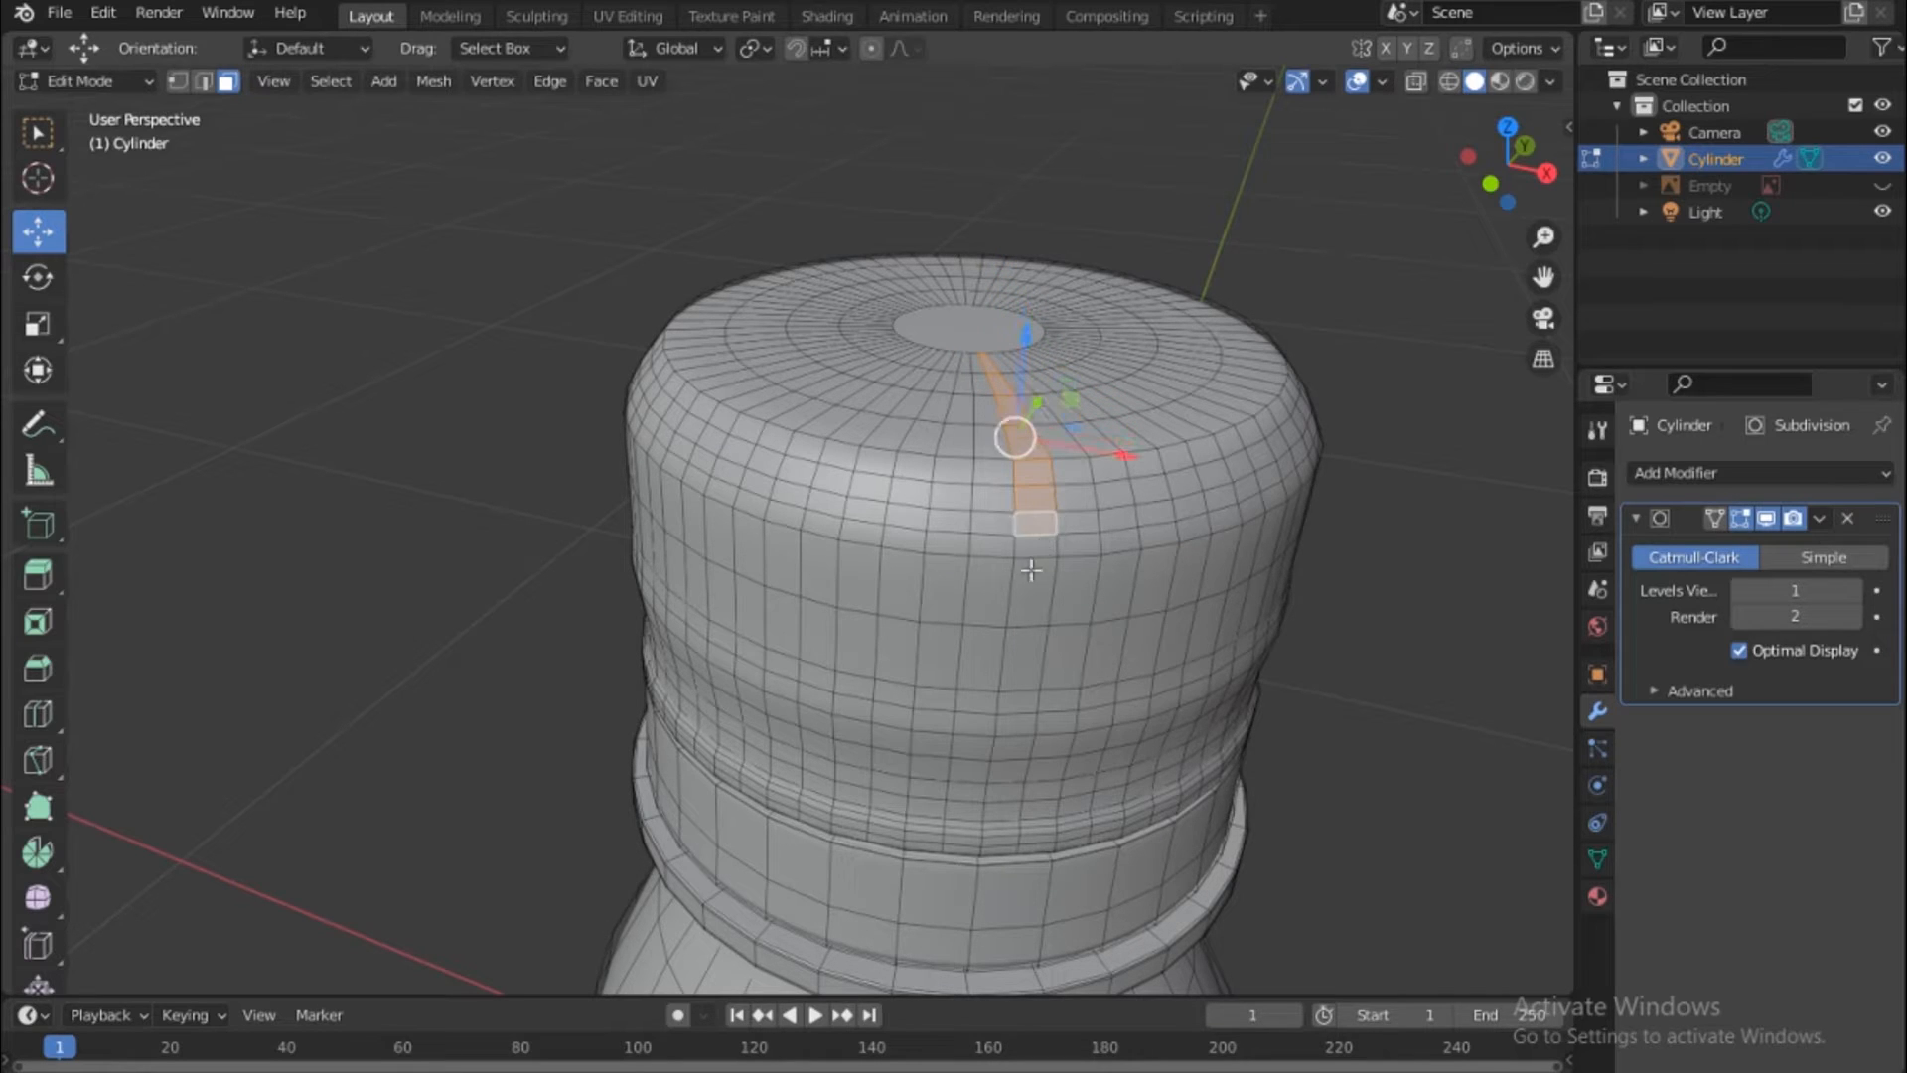
shift+click(1033, 548)
shift+click(1030, 592)
shift+click(1020, 652)
shift+click(1011, 707)
shift+click(1009, 772)
shift+drag(1015, 716, 998, 809)
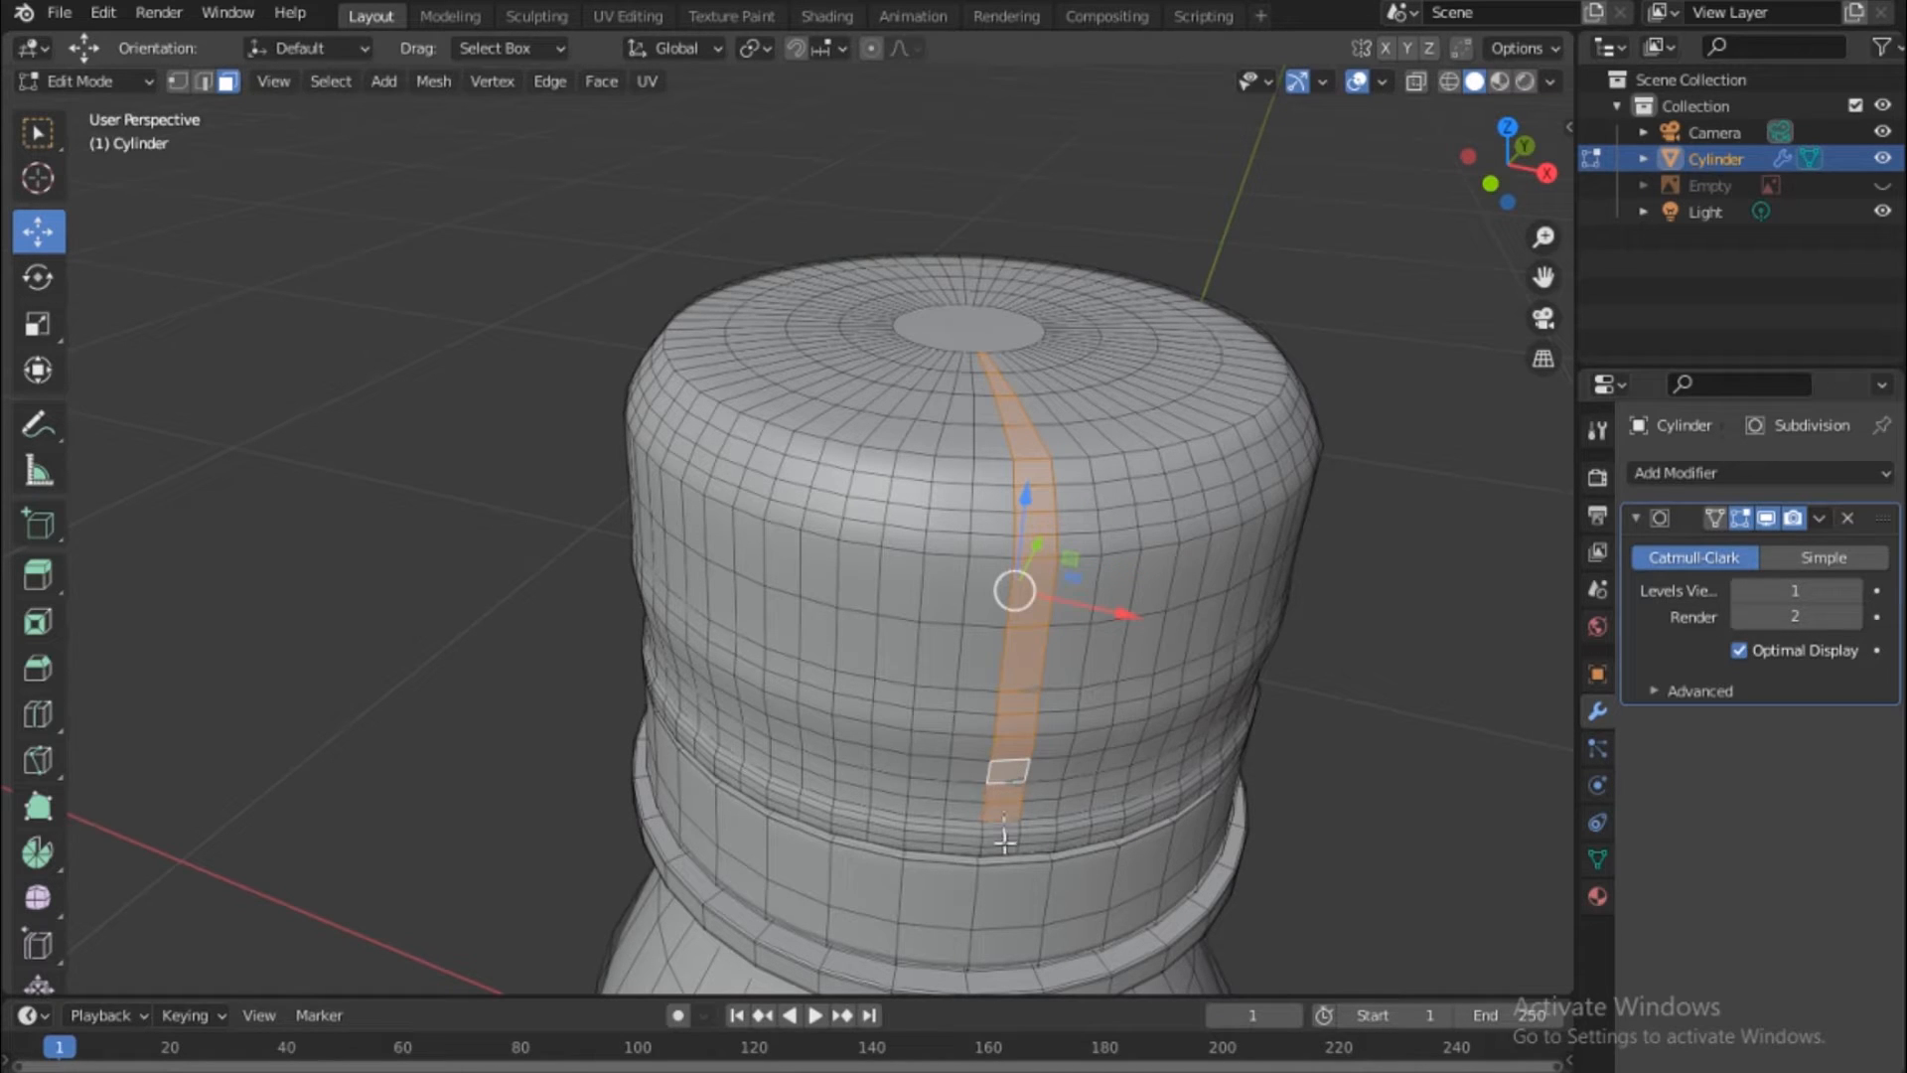
shift+drag(999, 847, 1002, 806)
Add more vertical face strips across the front of the cap, leaving one unselected strip between each pair
shift+drag(963, 366, 922, 843)
middle_drag(1066, 527, 1106, 497)
mouse_move(1251, 298)
mouse_down()
mouse_move(1053, 383)
mouse_move(1038, 760)
mouse_up()
key(ctrl+z)
drag(985, 461, 976, 722)
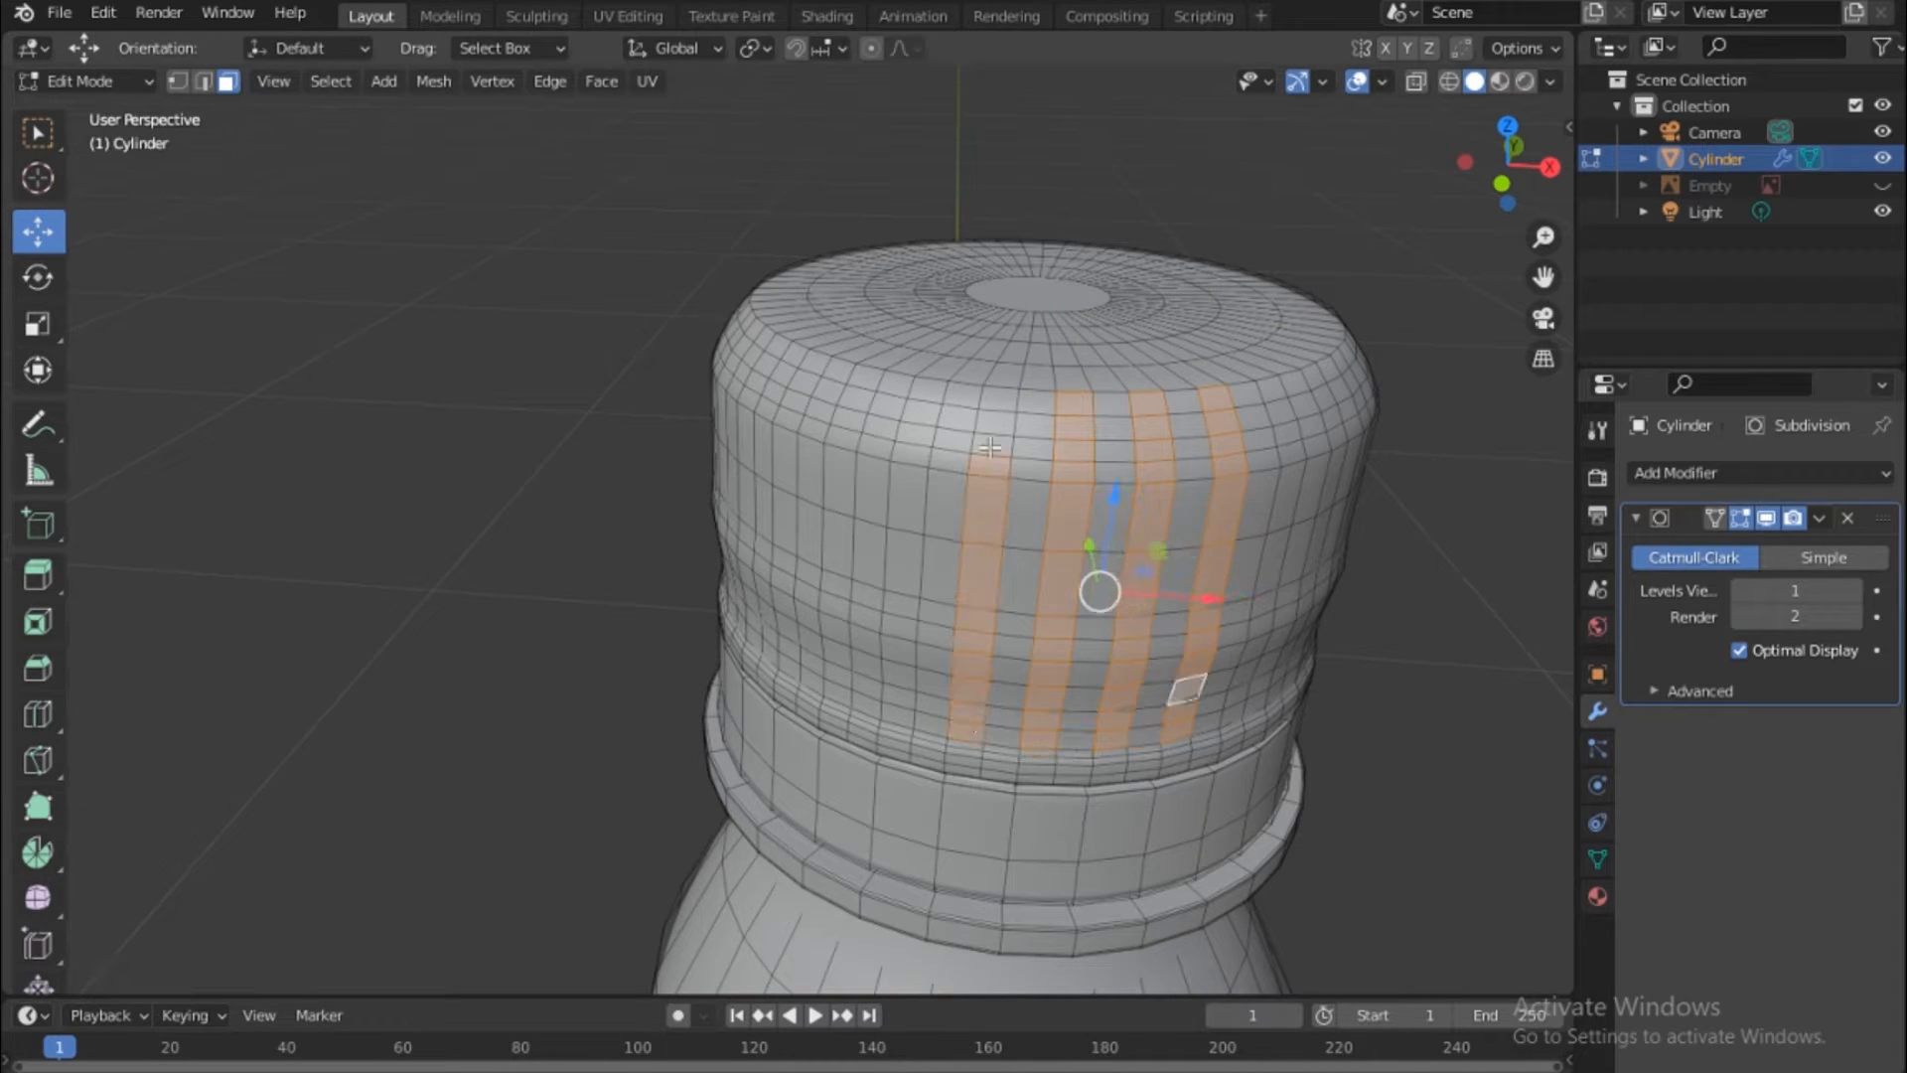
click(333, 82)
click(401, 587)
key(ctrl+z)
click(323, 82)
click(404, 581)
Extend the alternating strip selection around the adjoining side of the cap using Circle Select
mouse_move(1502, 166)
mouse_down()
mouse_move(1376, 144)
mouse_move(1430, 155)
mouse_up()
key(c)
drag(955, 332, 932, 722)
mouse_move(1033, 333)
mouse_down()
mouse_move(1051, 423)
mouse_move(1017, 722)
mouse_up()
drag(1104, 332, 1086, 717)
mouse_move(1170, 328)
mouse_down()
mouse_move(1183, 427)
mouse_move(1156, 707)
mouse_up()
drag(1505, 165, 1362, 157)
key(c)
drag(499, 280, 519, 679)
mouse_move(594, 671)
mouse_down()
mouse_move(579, 283)
mouse_move(674, 675)
mouse_up()
drag(737, 283, 751, 667)
drag(799, 278, 819, 323)
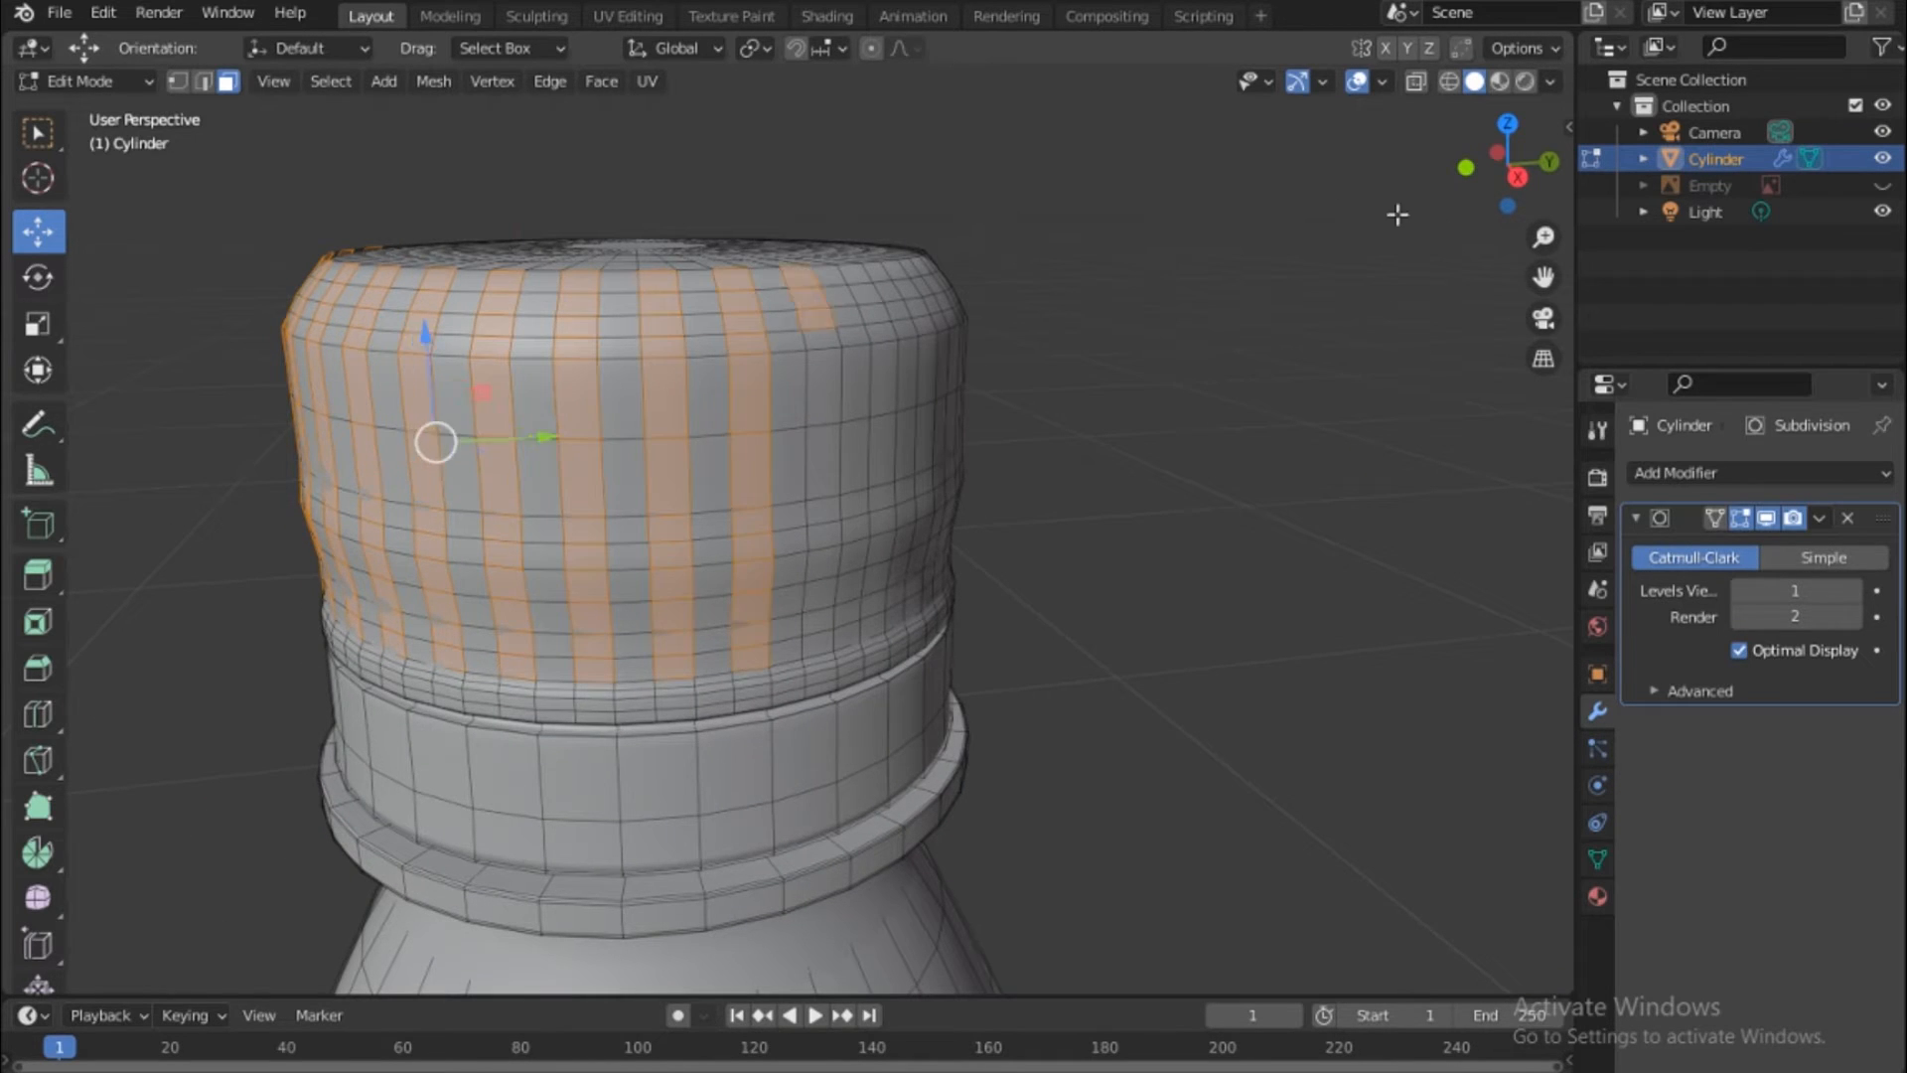
drag(1499, 165, 1405, 161)
key(c)
drag(437, 322, 460, 605)
drag(502, 263, 521, 604)
drag(568, 264, 592, 599)
drag(631, 262, 658, 596)
Continue selecting every other vertical face strip around the back of the cap
drag(1499, 164, 1311, 164)
key(c)
mouse_move(681, 417)
mouse_down()
mouse_move(652, 516)
mouse_move(685, 881)
mouse_up()
shift+drag(749, 432, 749, 904)
shift+drag(846, 442, 847, 916)
shift+drag(936, 437, 937, 919)
shift+drag(1047, 432, 1037, 909)
shift+drag(1127, 429, 1132, 475)
drag(1500, 165, 1335, 165)
key(c)
drag(659, 467, 656, 939)
drag(765, 417, 754, 953)
drag(870, 417, 868, 958)
drag(968, 417, 973, 937)
drag(1071, 428, 1063, 914)
Select the remaining alternate face strips to complete the pattern around the whole cap
drag(1508, 164, 1398, 165)
key(c)
drag(651, 388, 655, 928)
drag(762, 389, 765, 929)
drag(864, 389, 874, 919)
drag(955, 387, 983, 893)
middle_drag(983, 893, 898, 896)
shift+drag(676, 398, 687, 889)
shift+drag(770, 401, 793, 886)
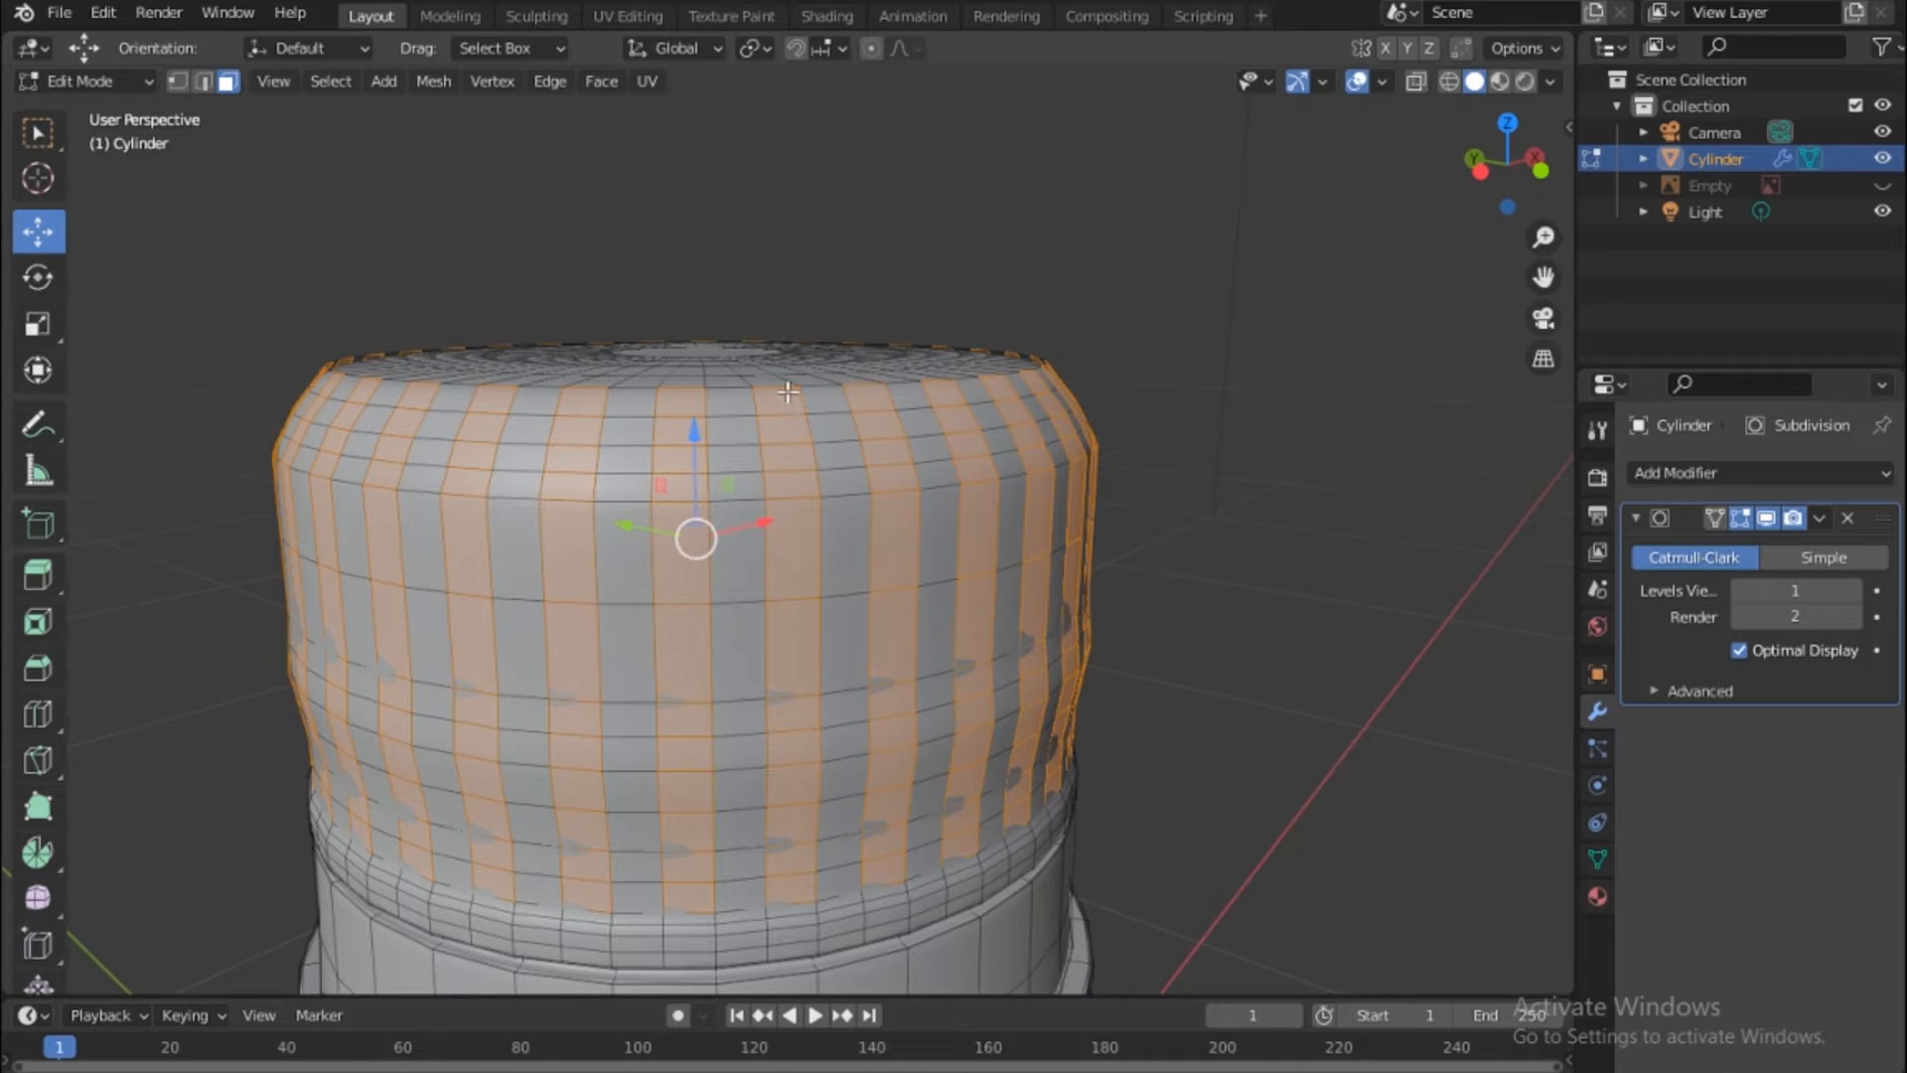
Inset the selected face strips with a thickness of about 0.003 m
key(i)
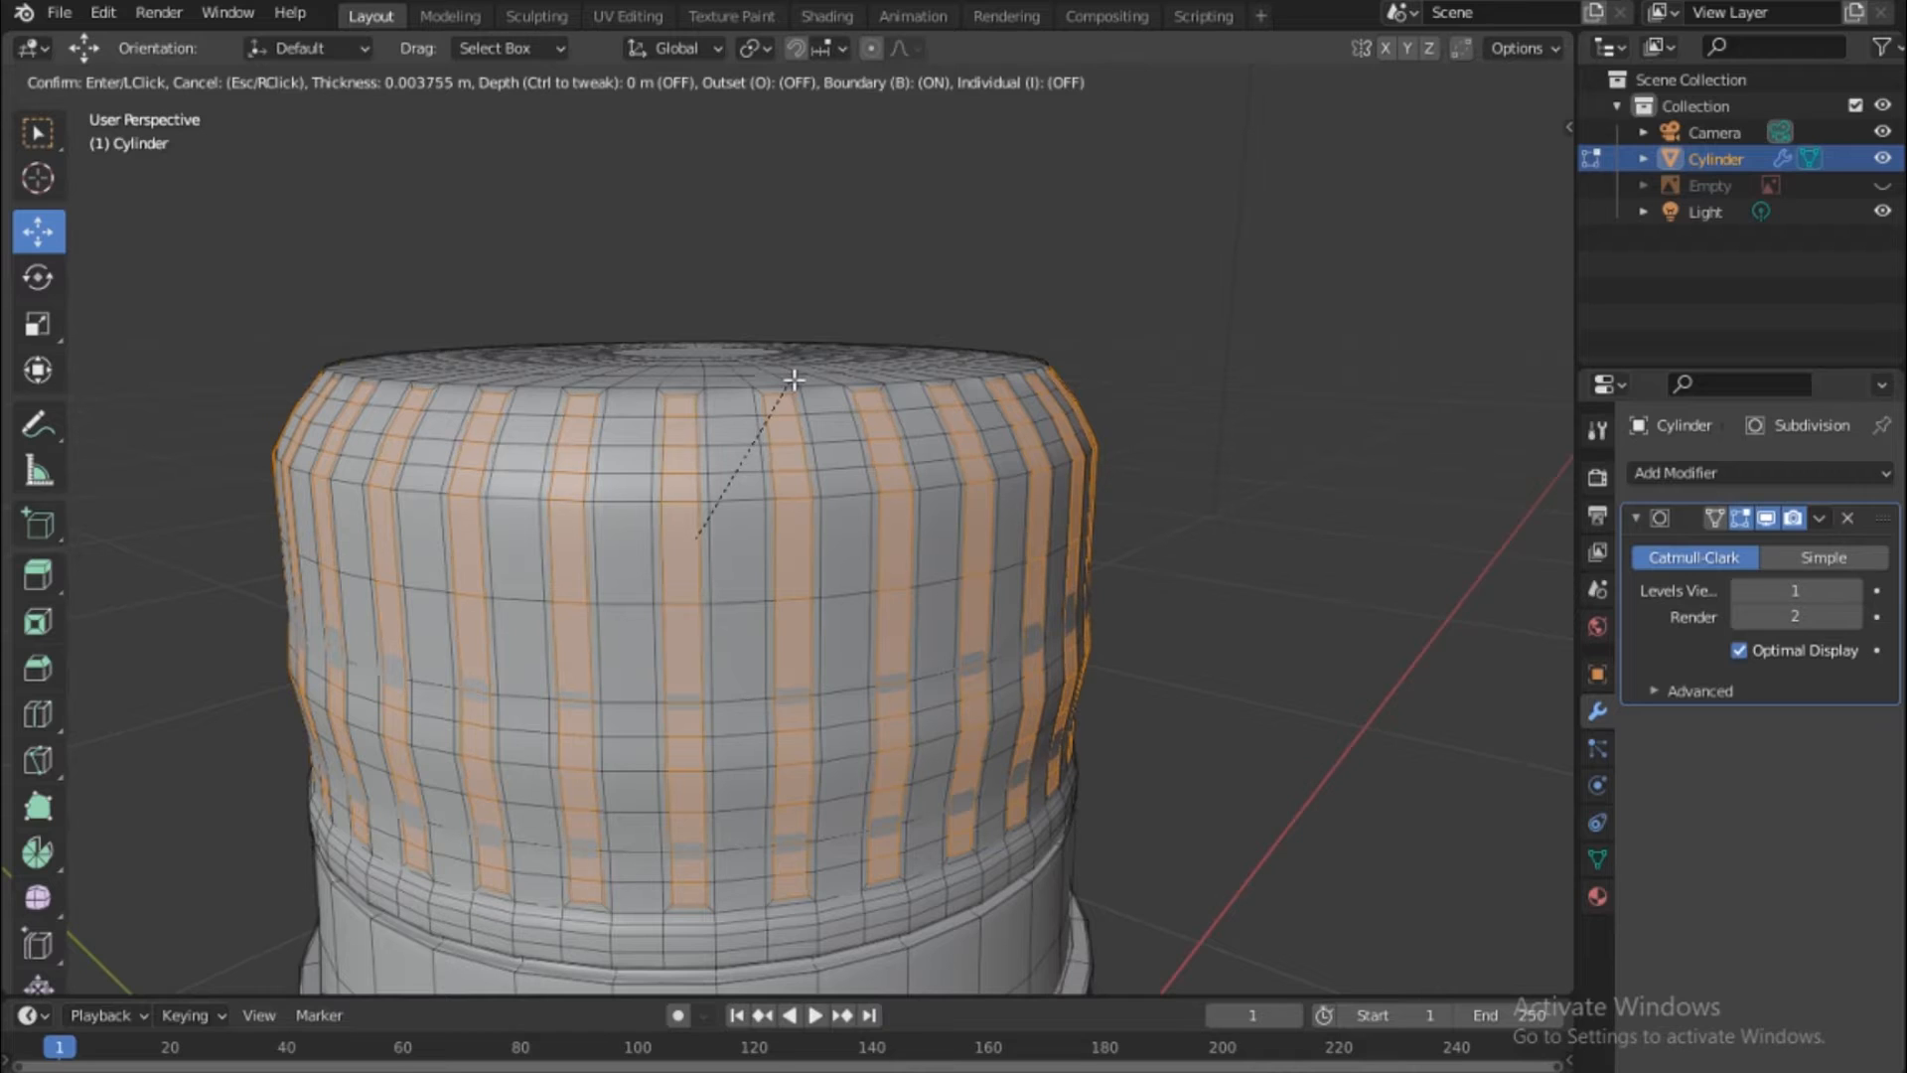
click(794, 379)
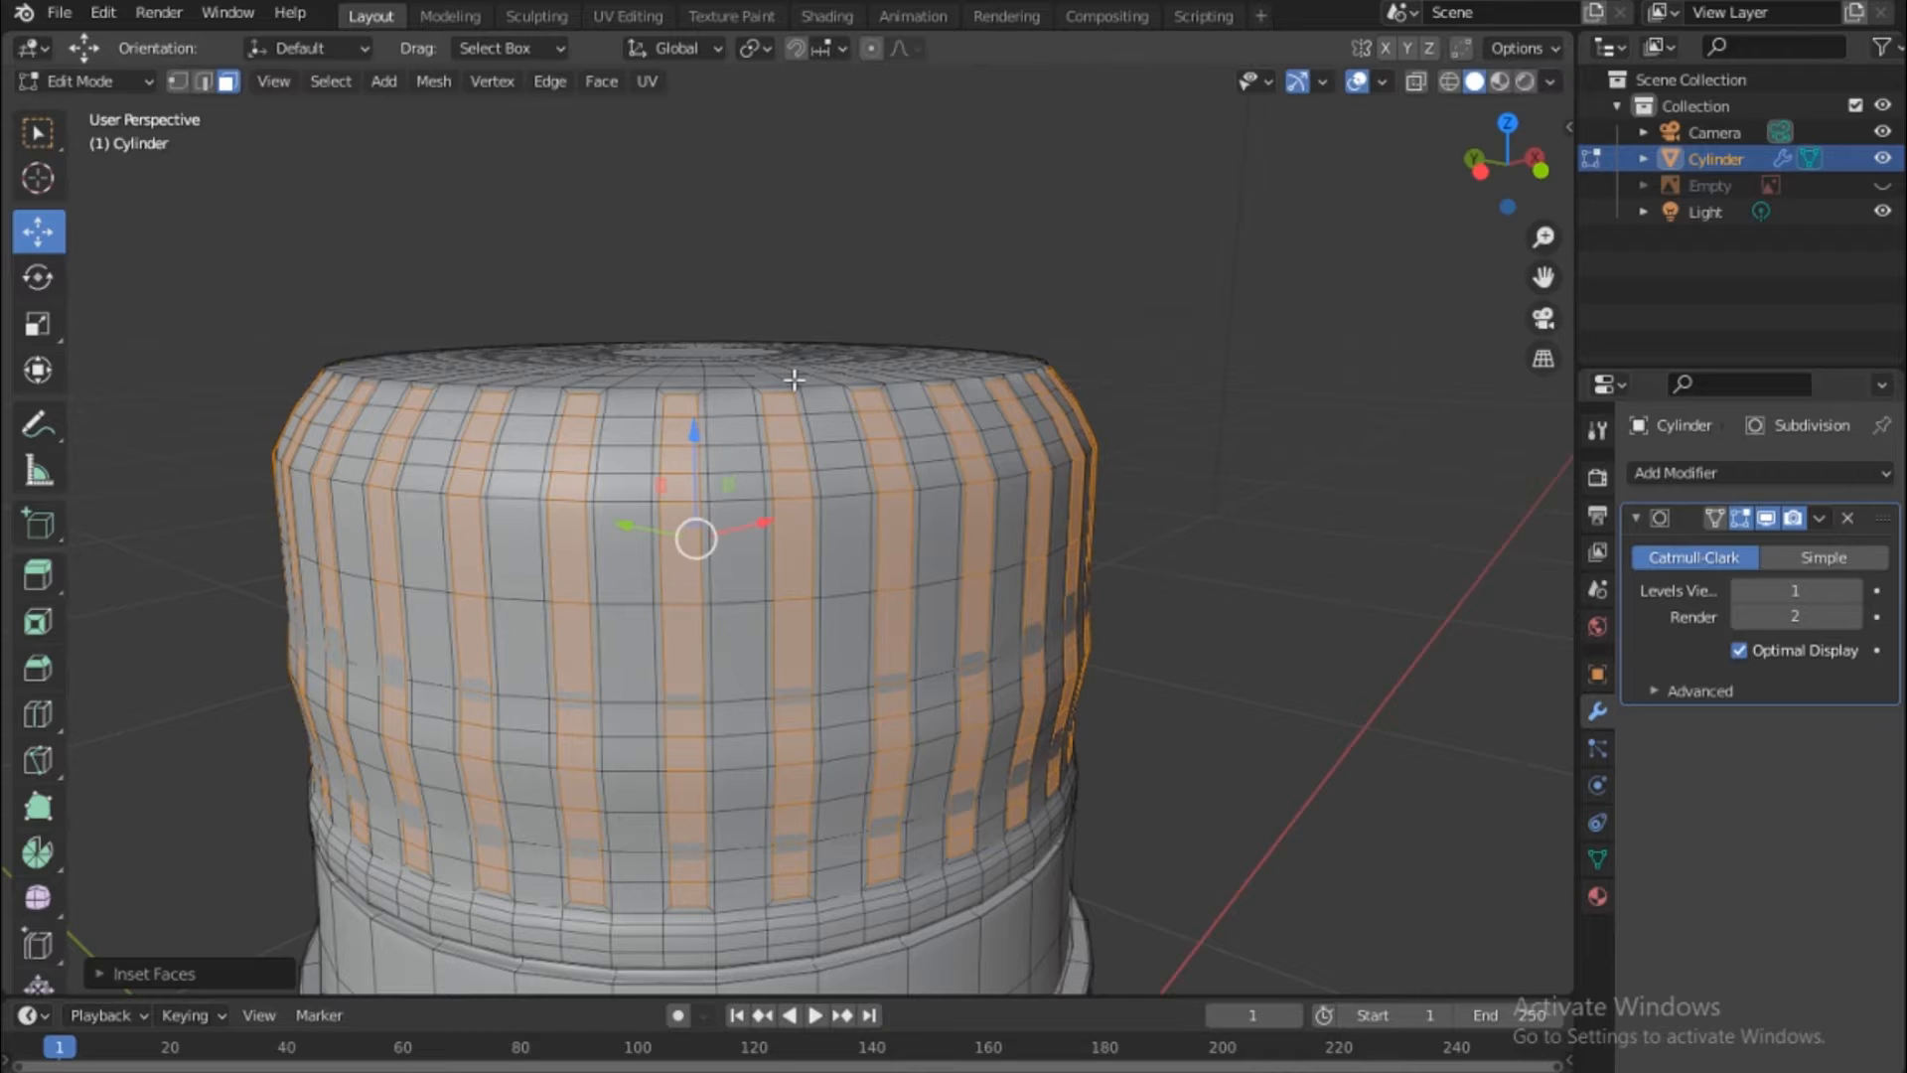
Try an inset depth of 0.2 m on the strips, and return the depth to 0
click(99, 969)
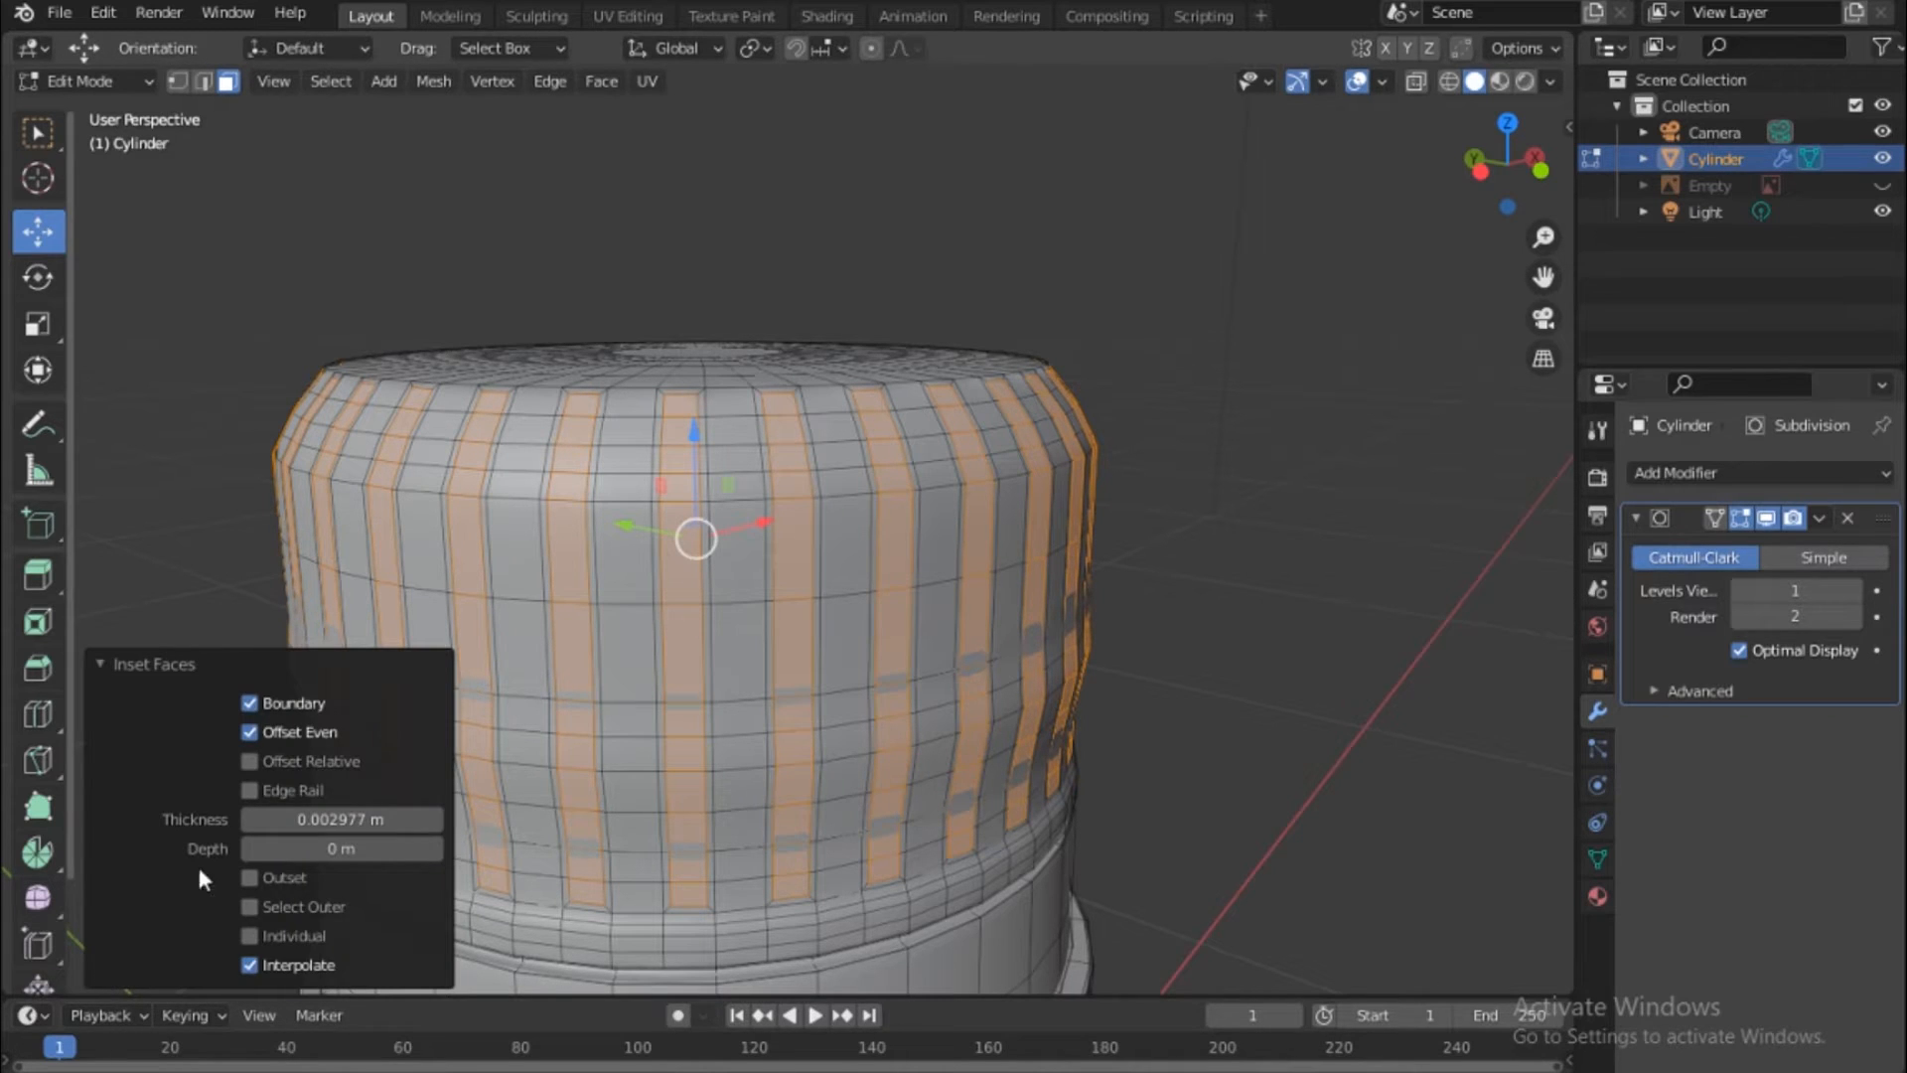
click(340, 852)
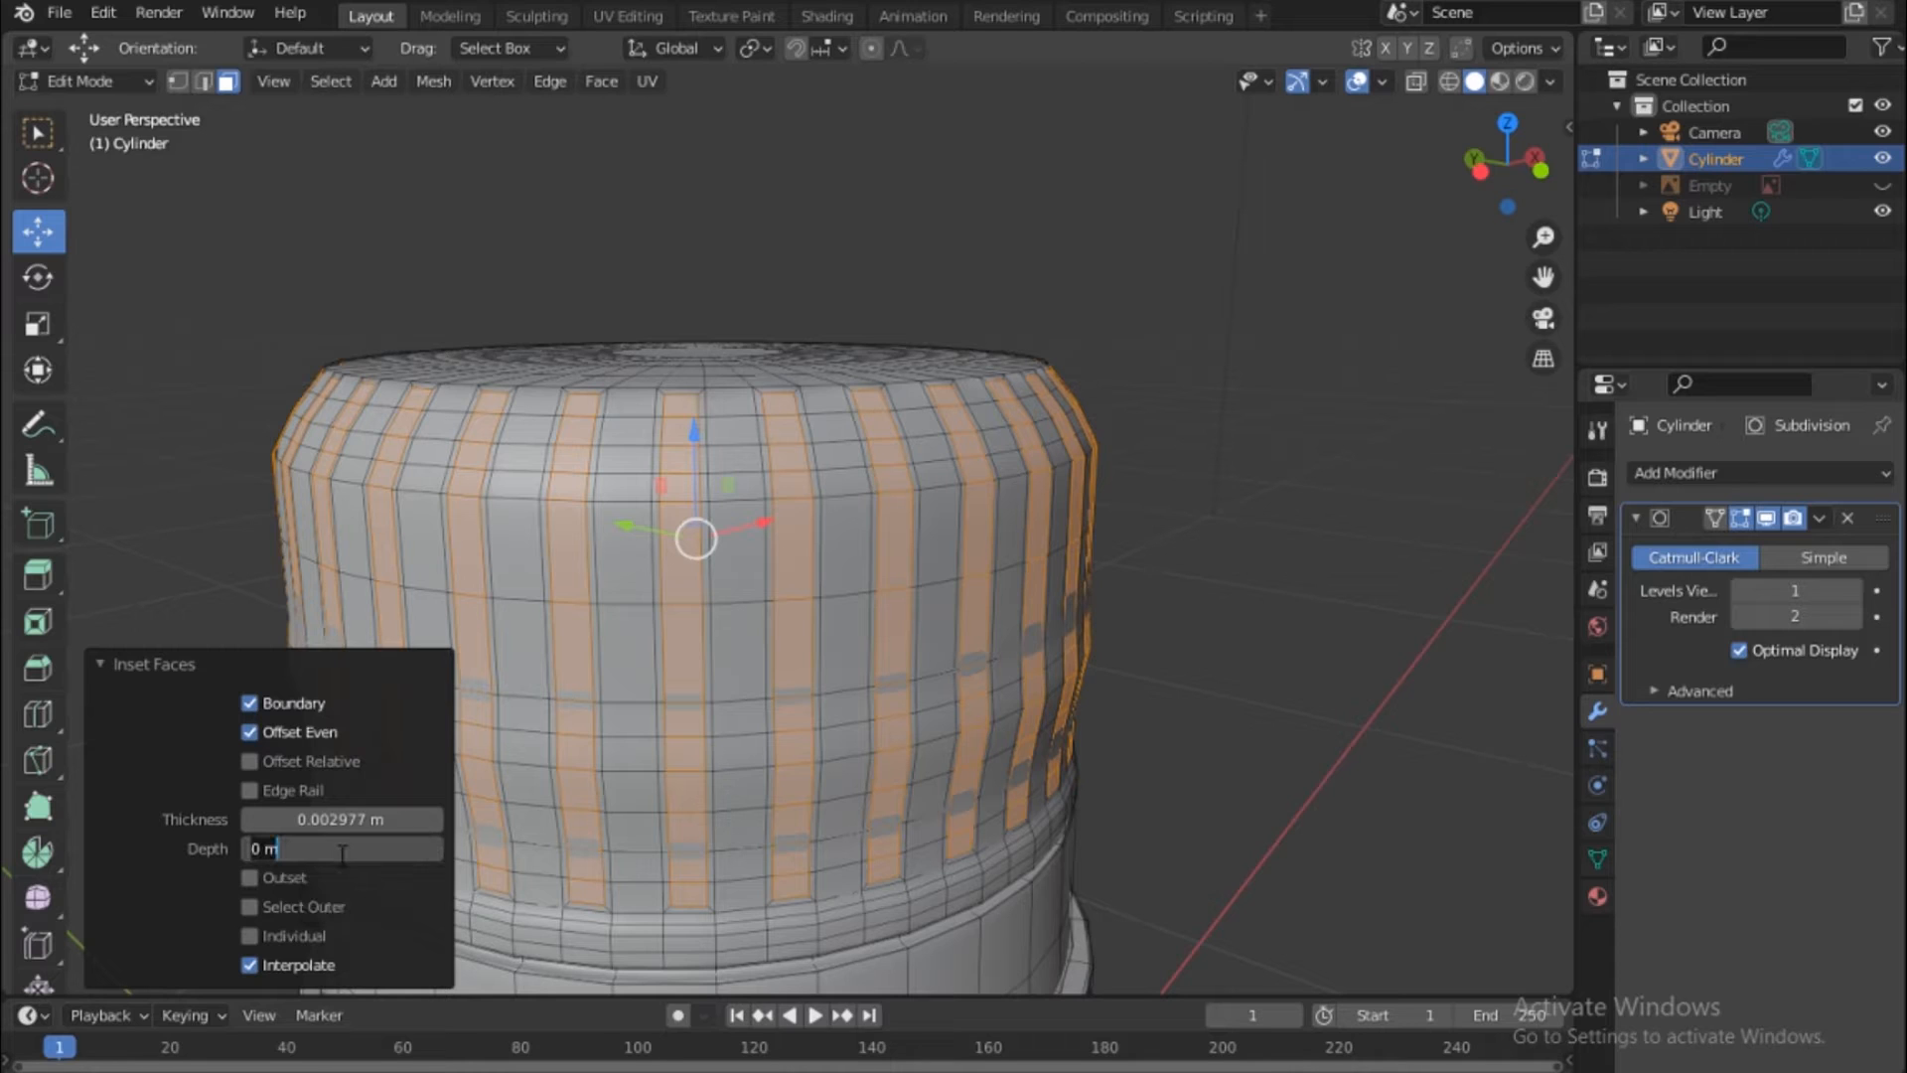
key(BackSpace)
key(BackSpace)
text(.2)
key(Return)
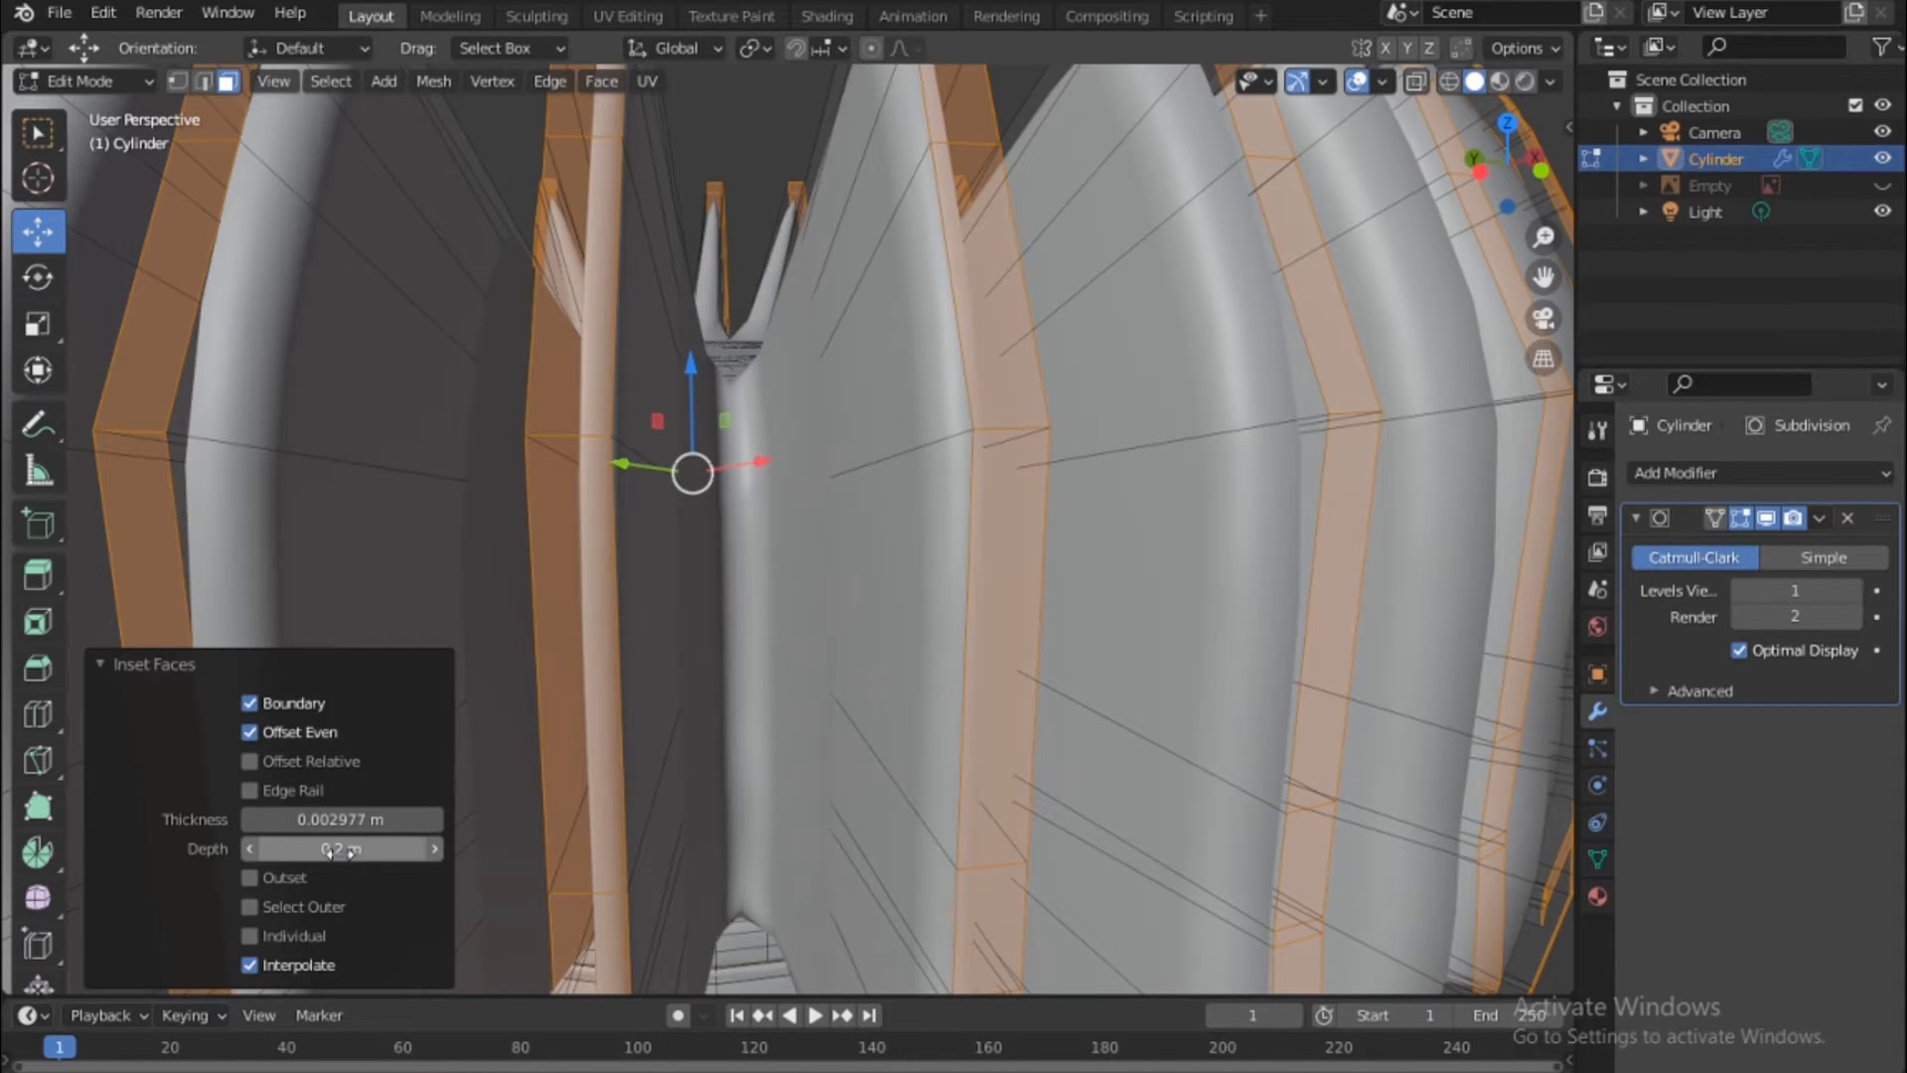
click(340, 851)
text(0)
key(Return)
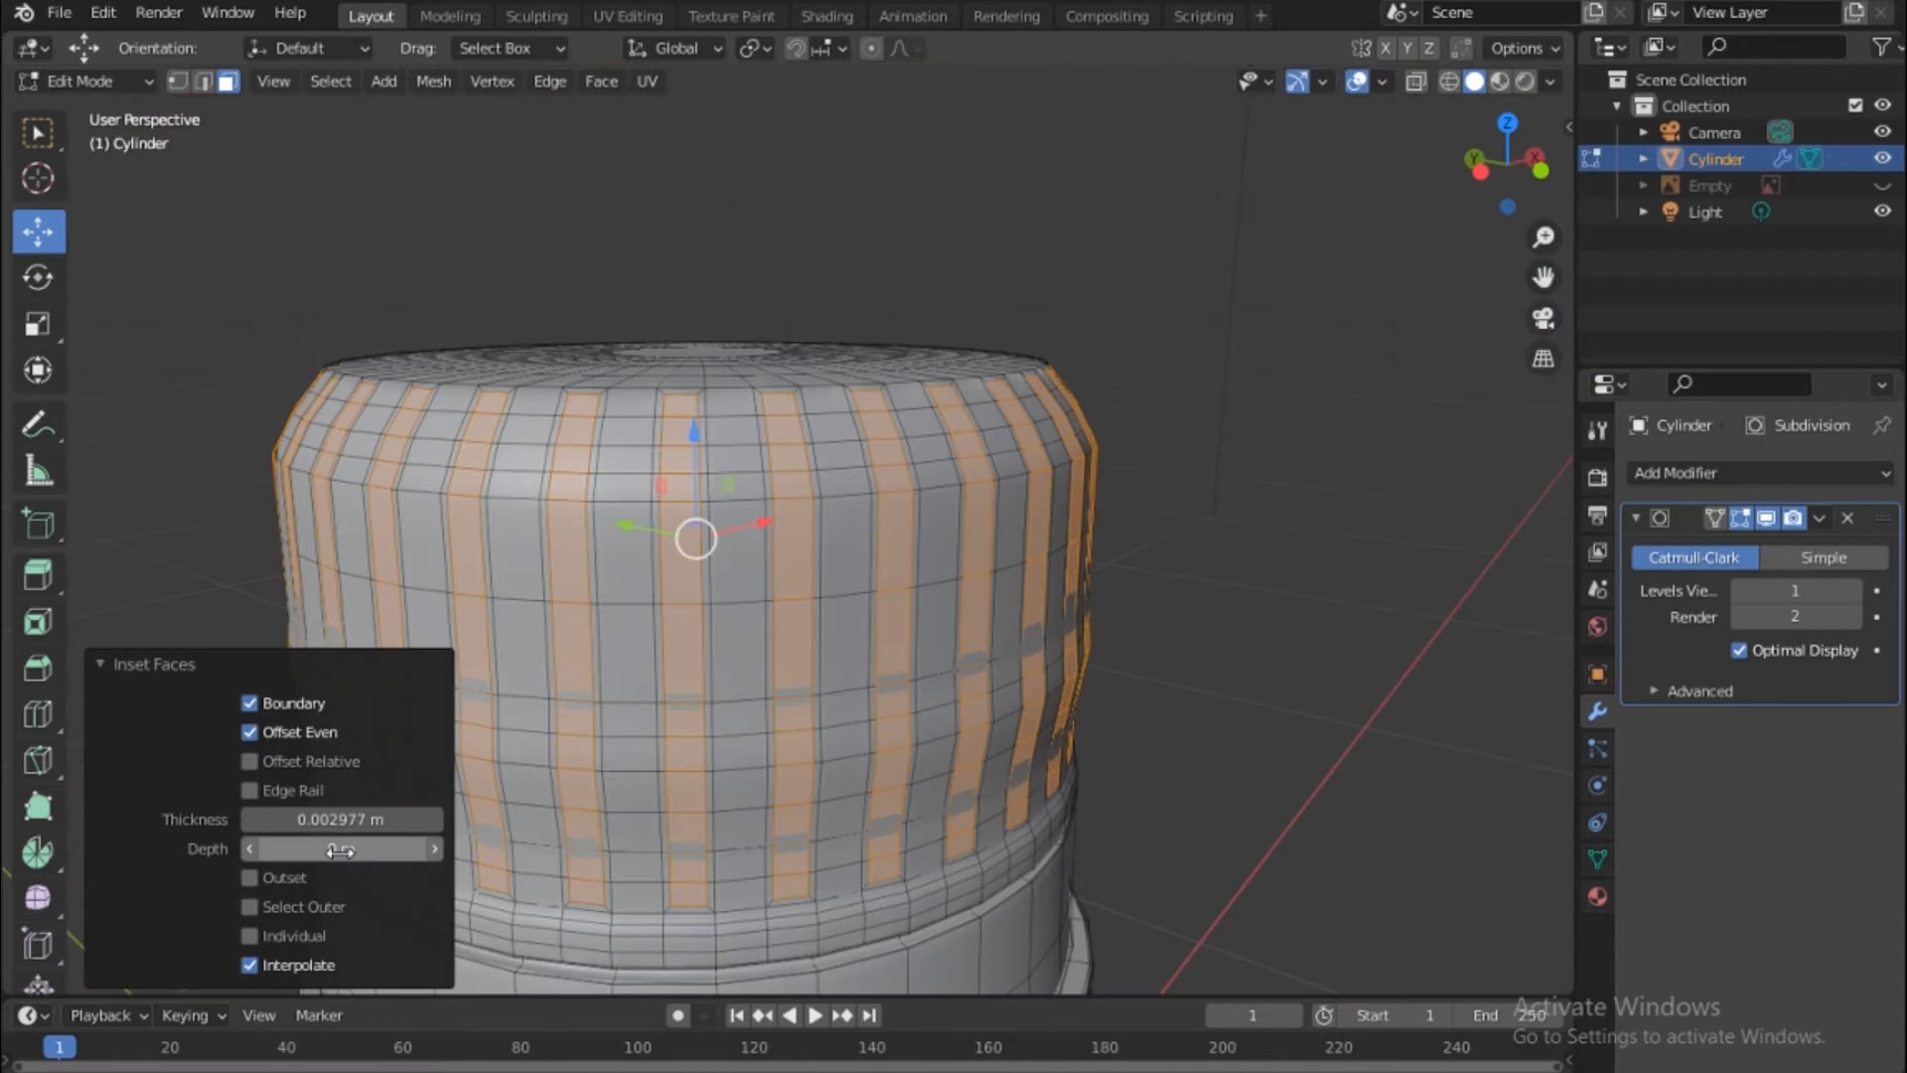
click(735, 370)
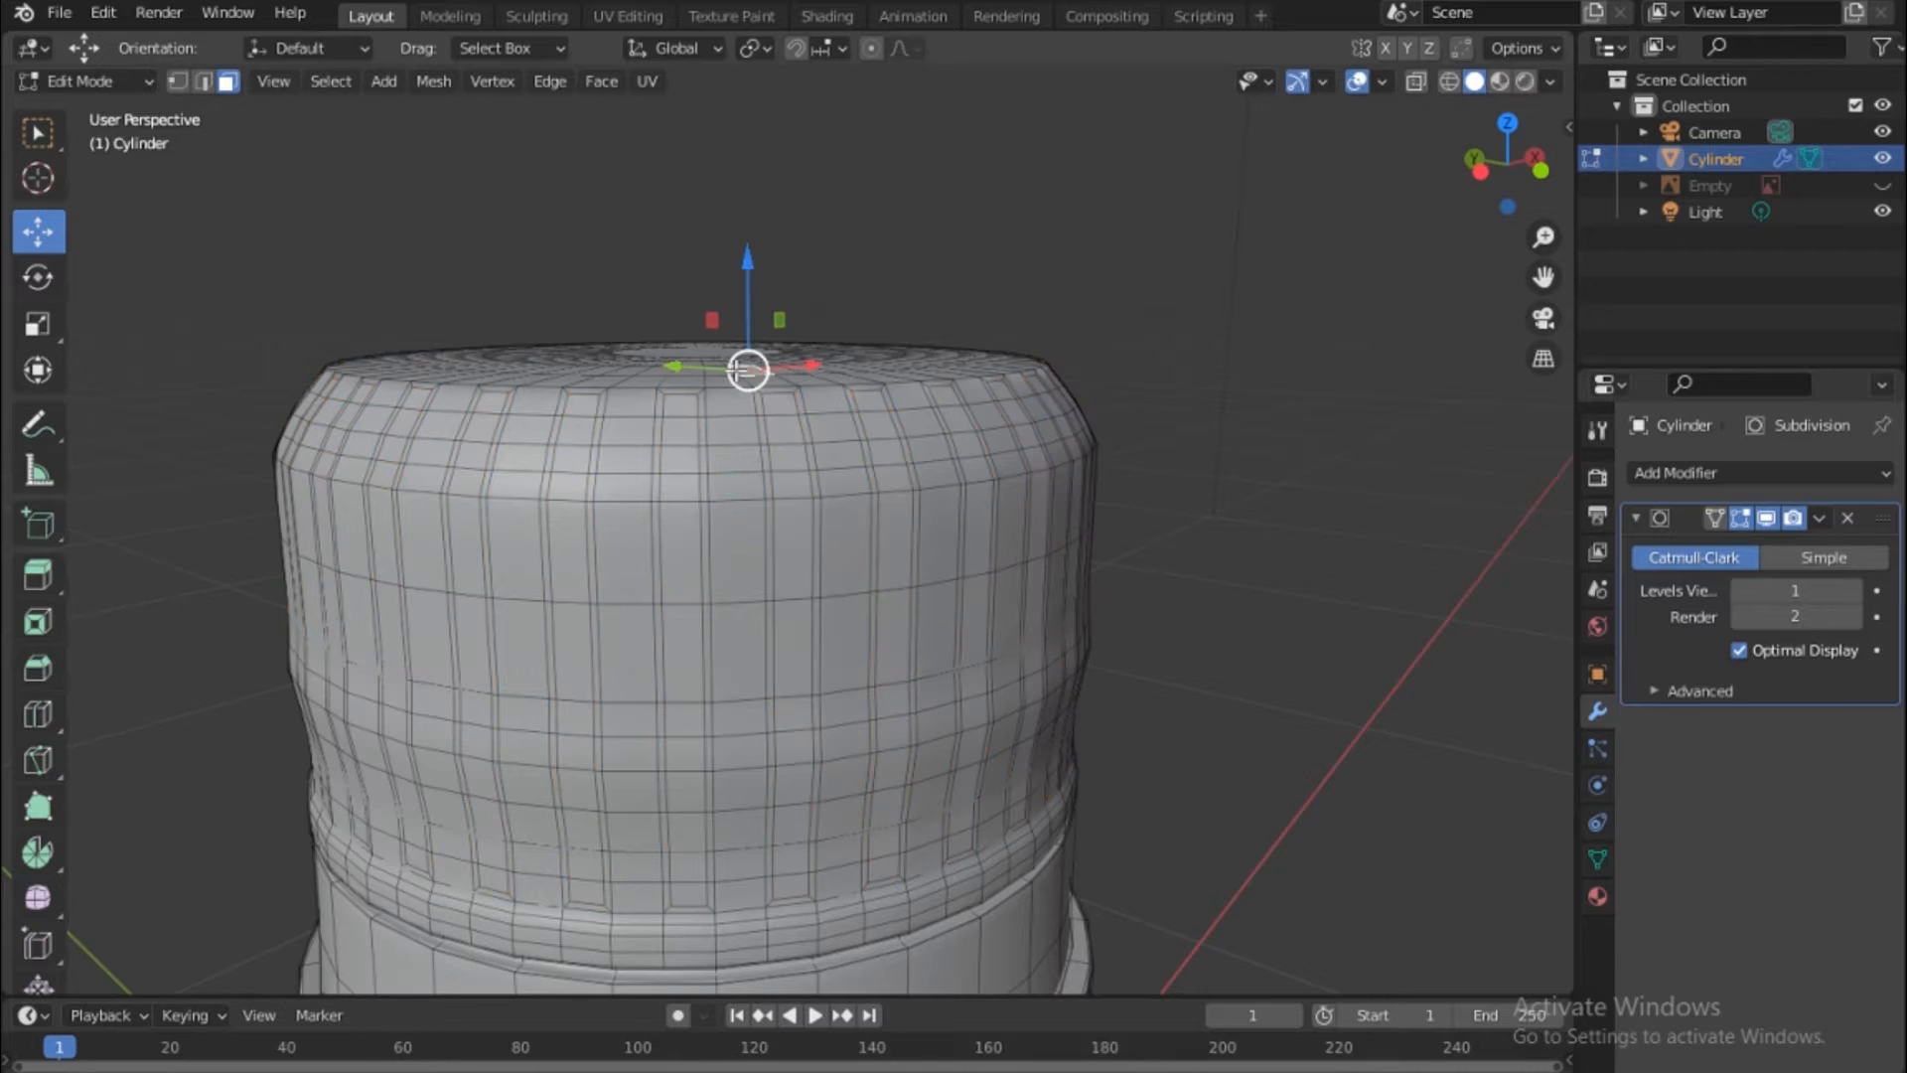
key(ctrl+z)
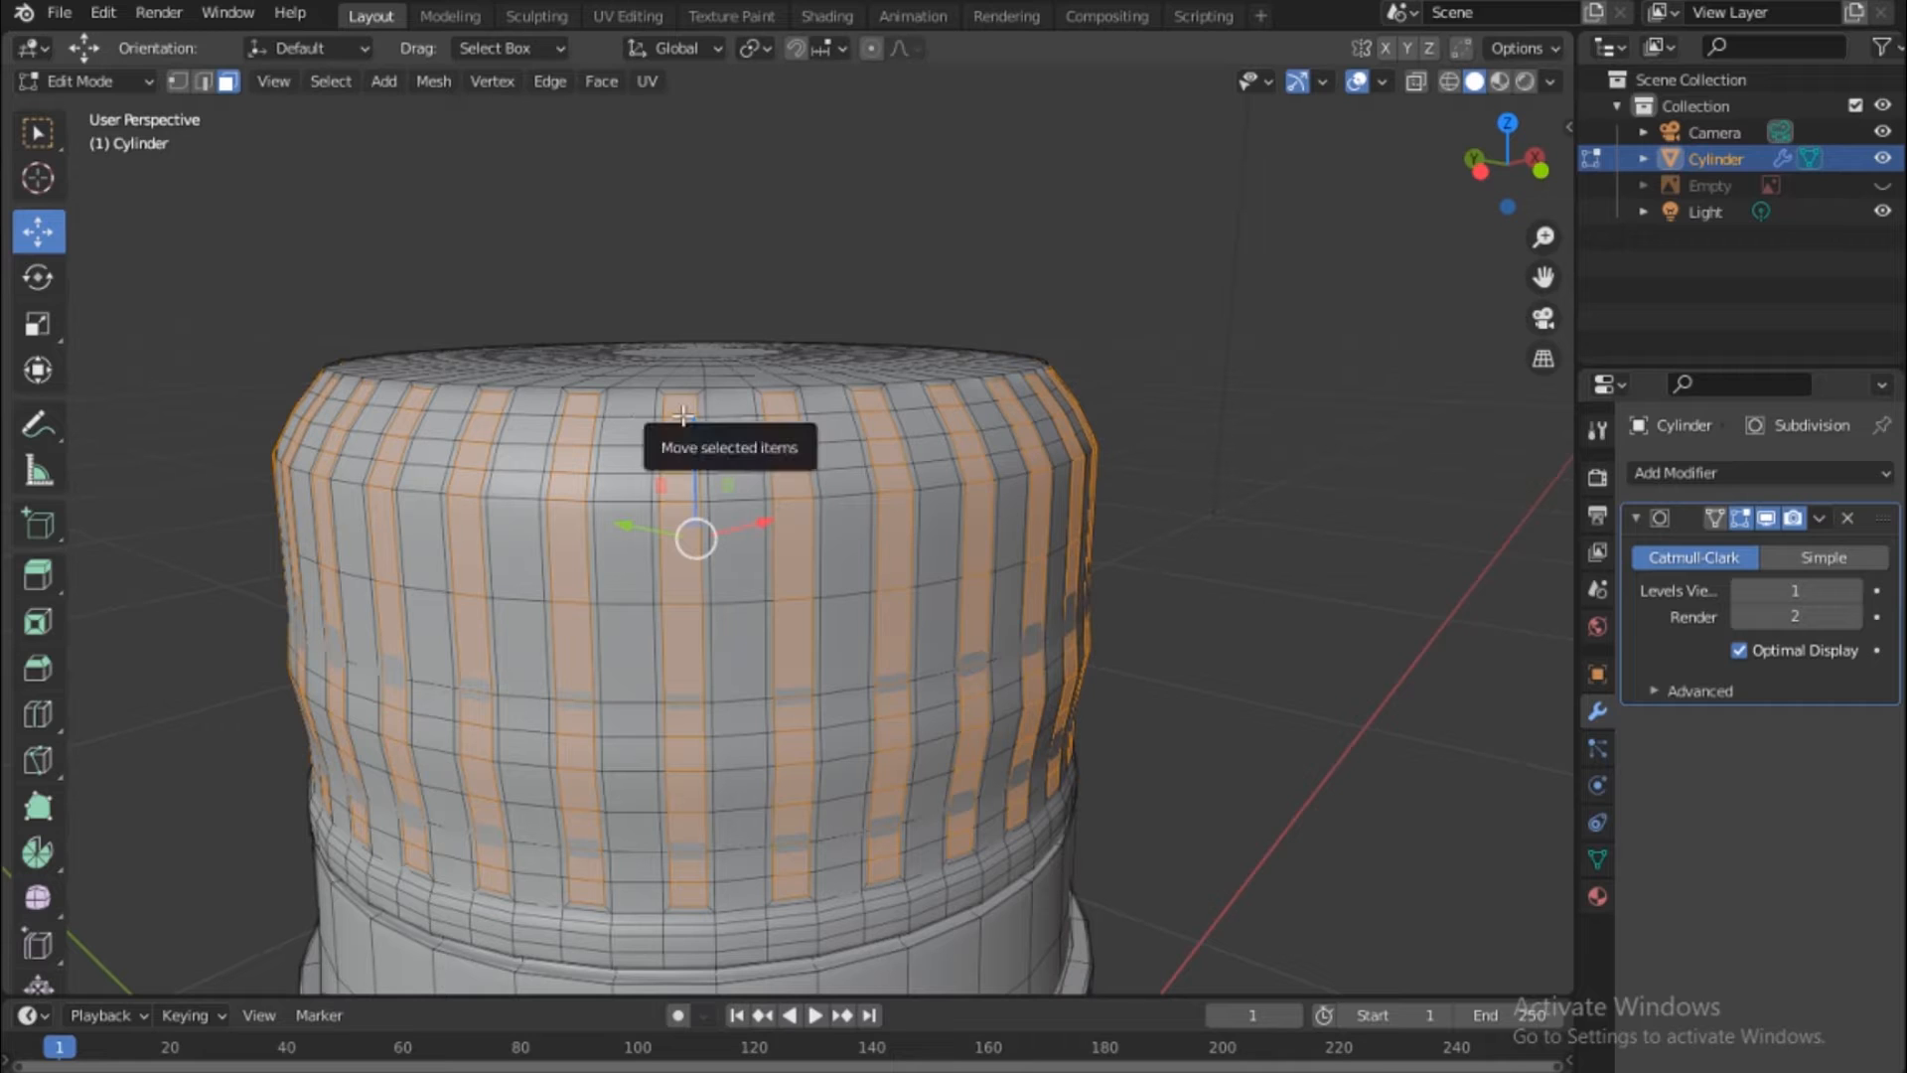
Inset the strips again with a thickness of 0 m and a depth of -0.002 m to sink grooves into the cap
key(i)
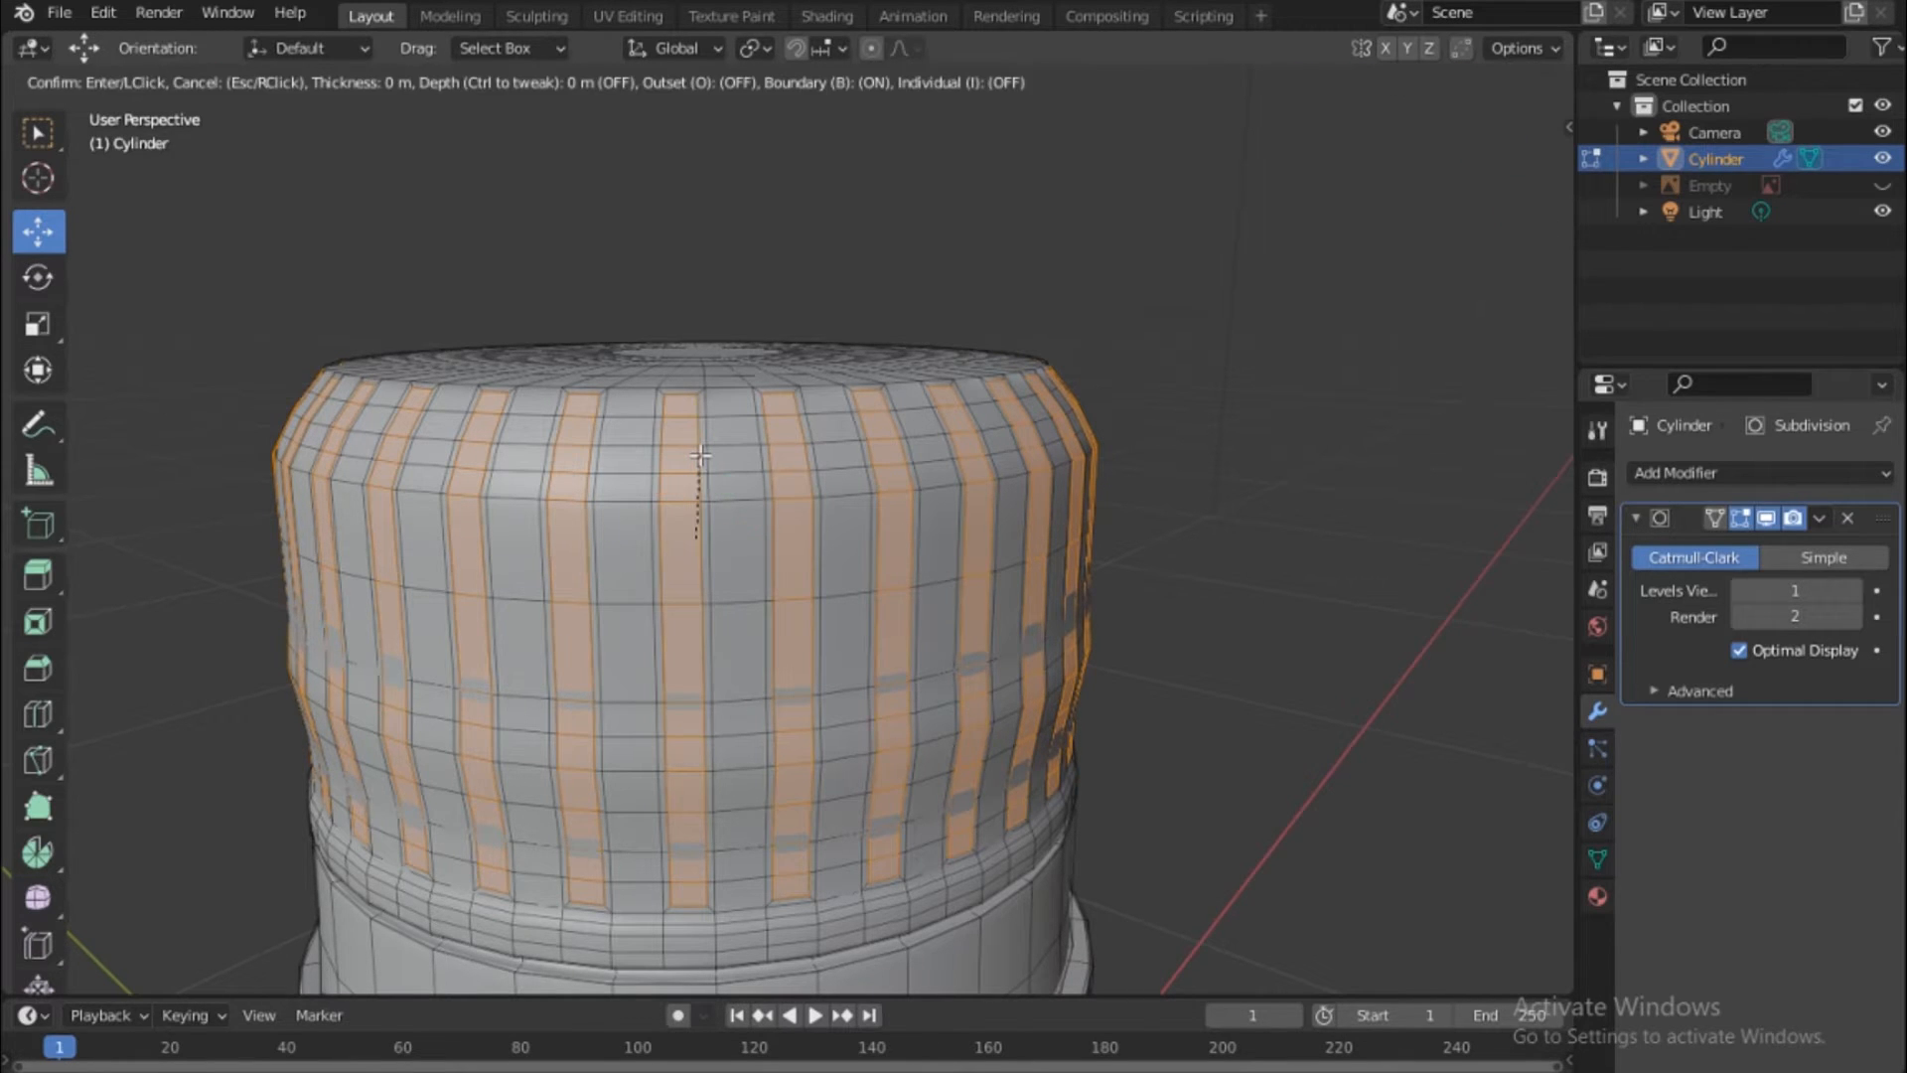
click(700, 455)
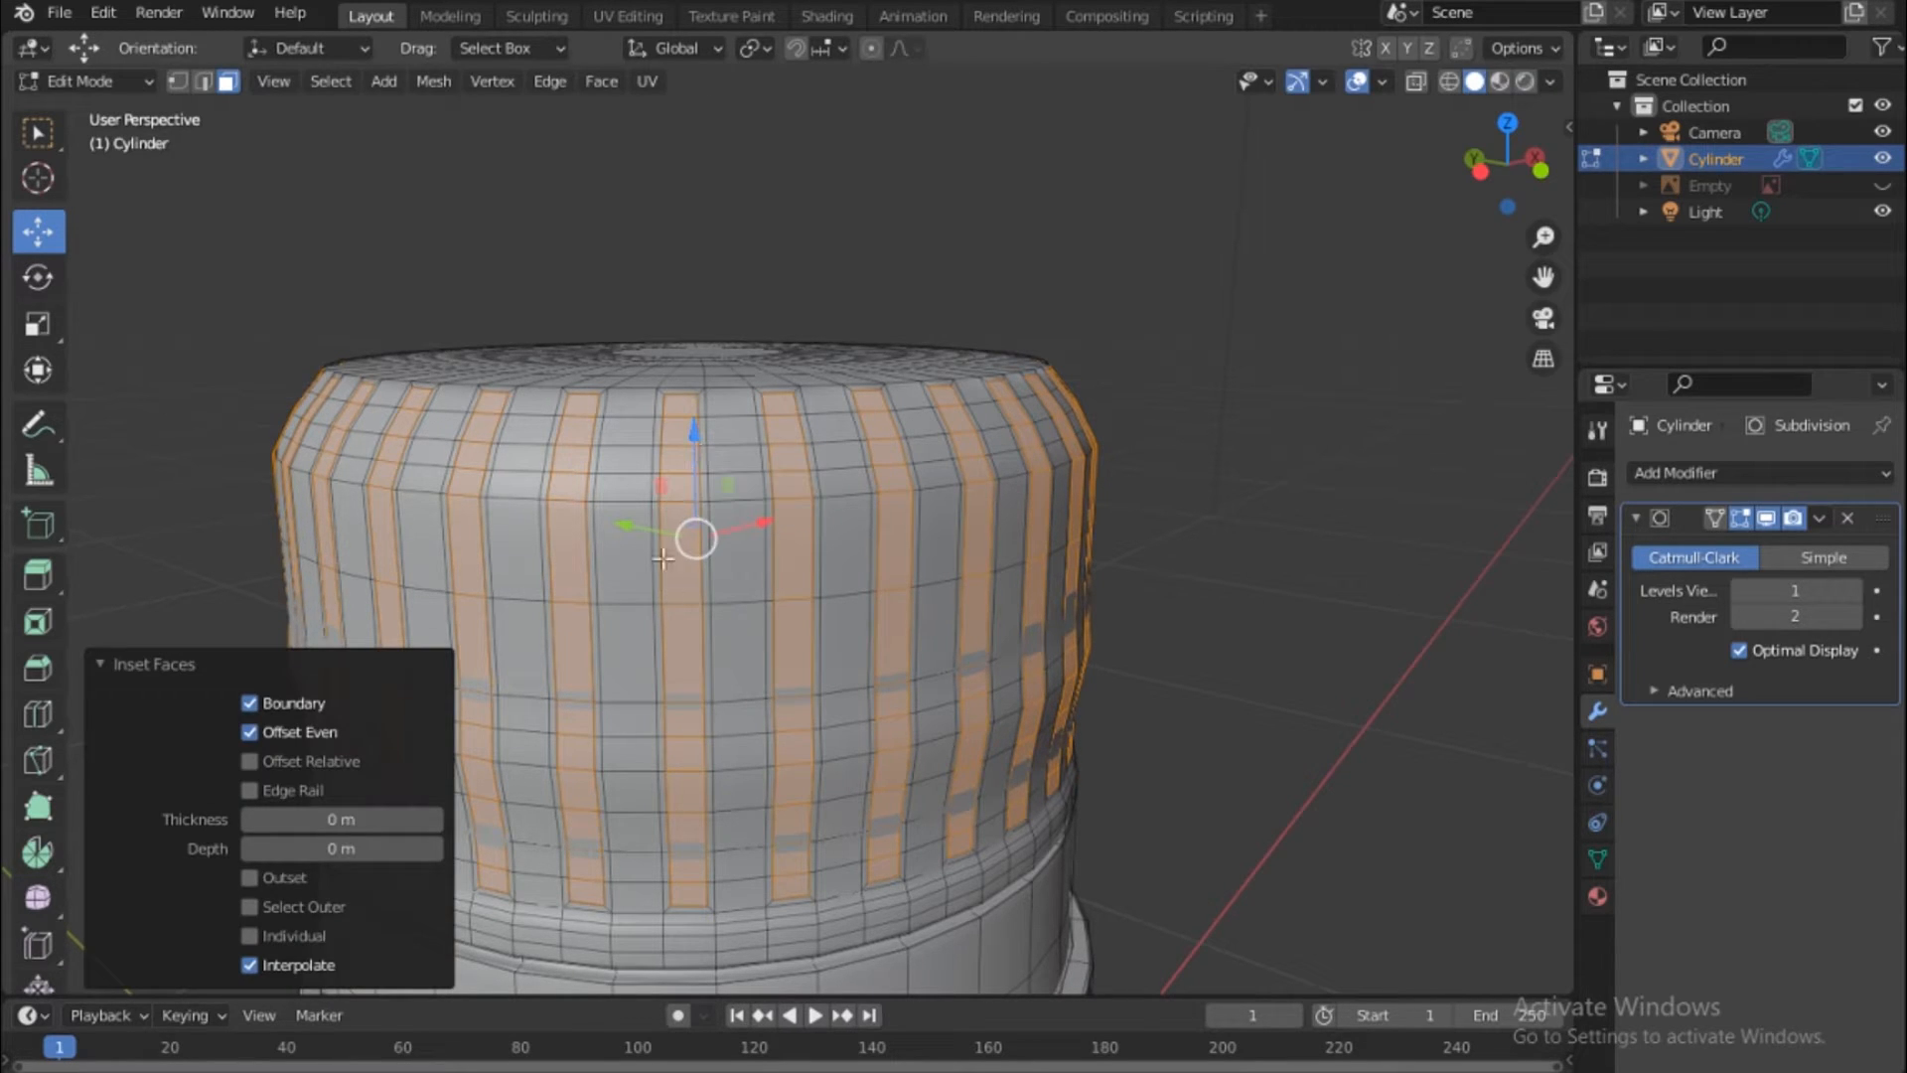
click(339, 850)
click(427, 896)
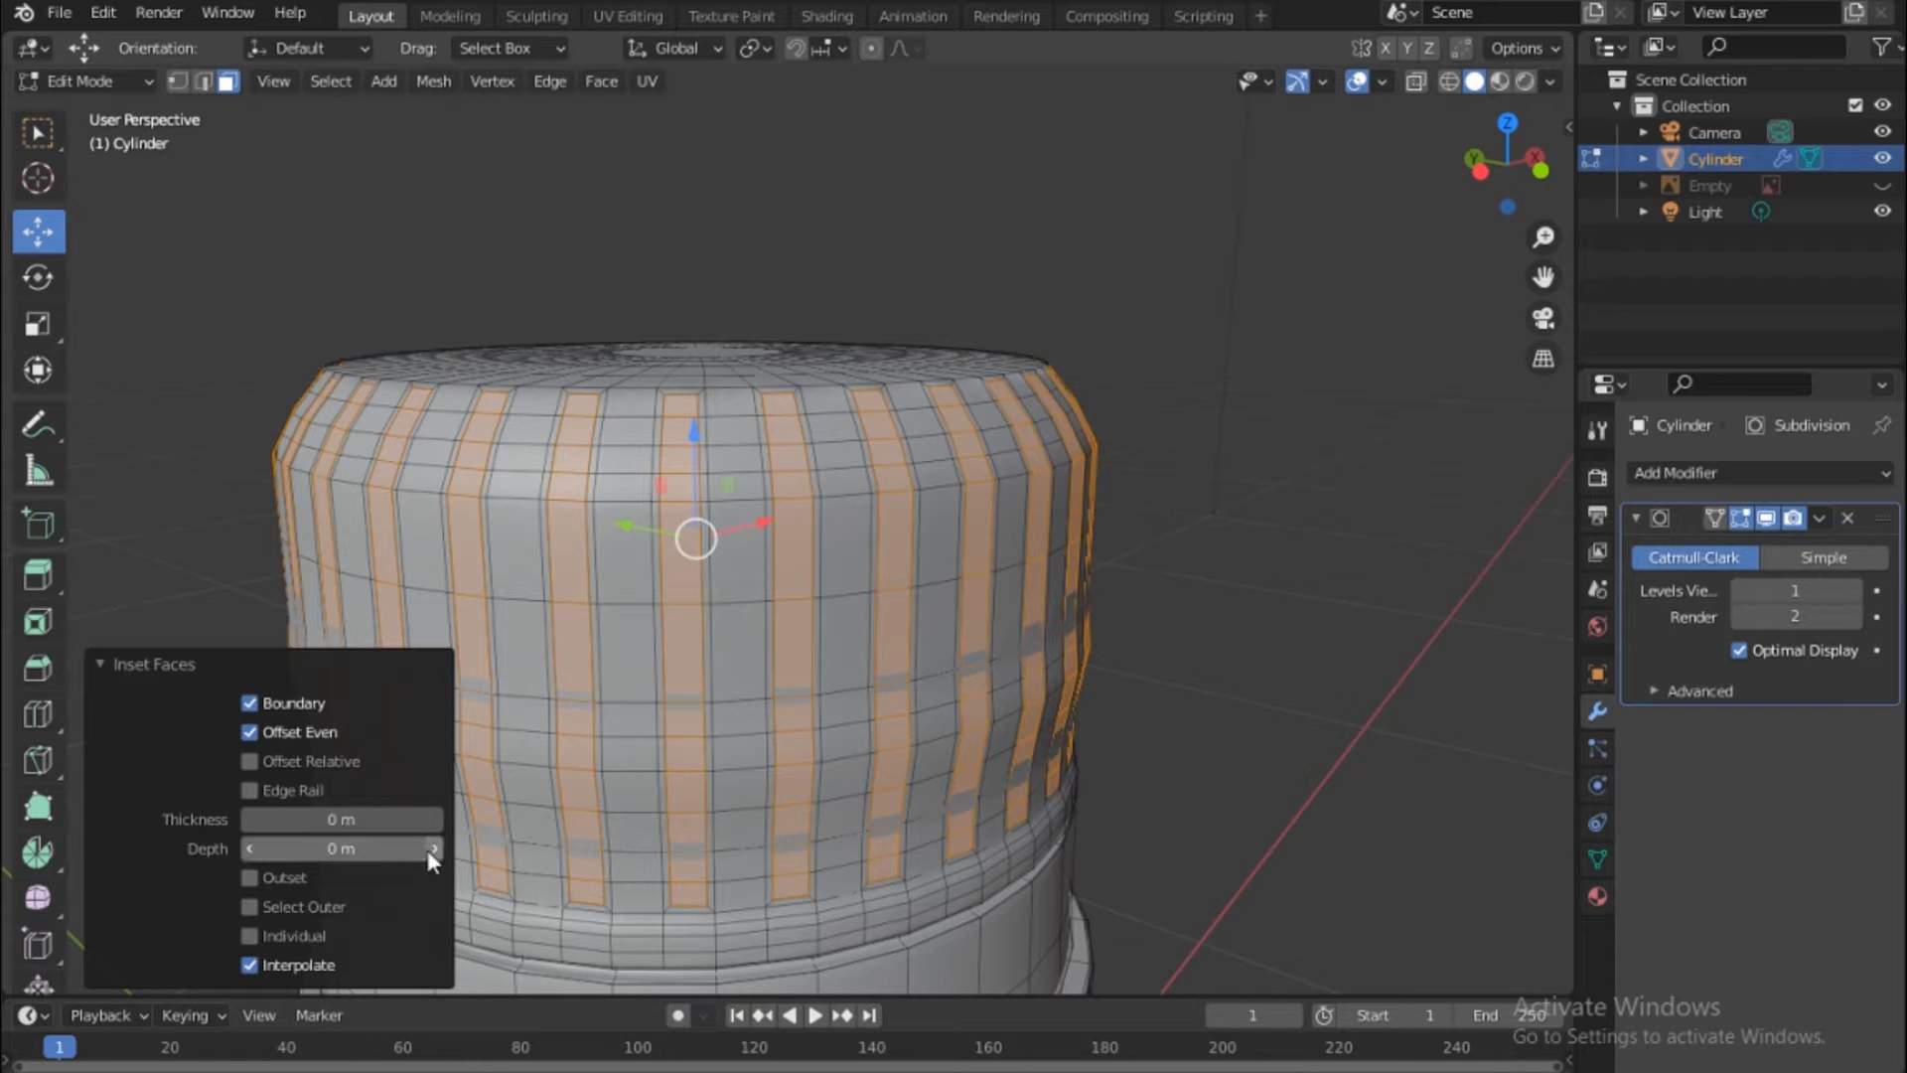
click(433, 849)
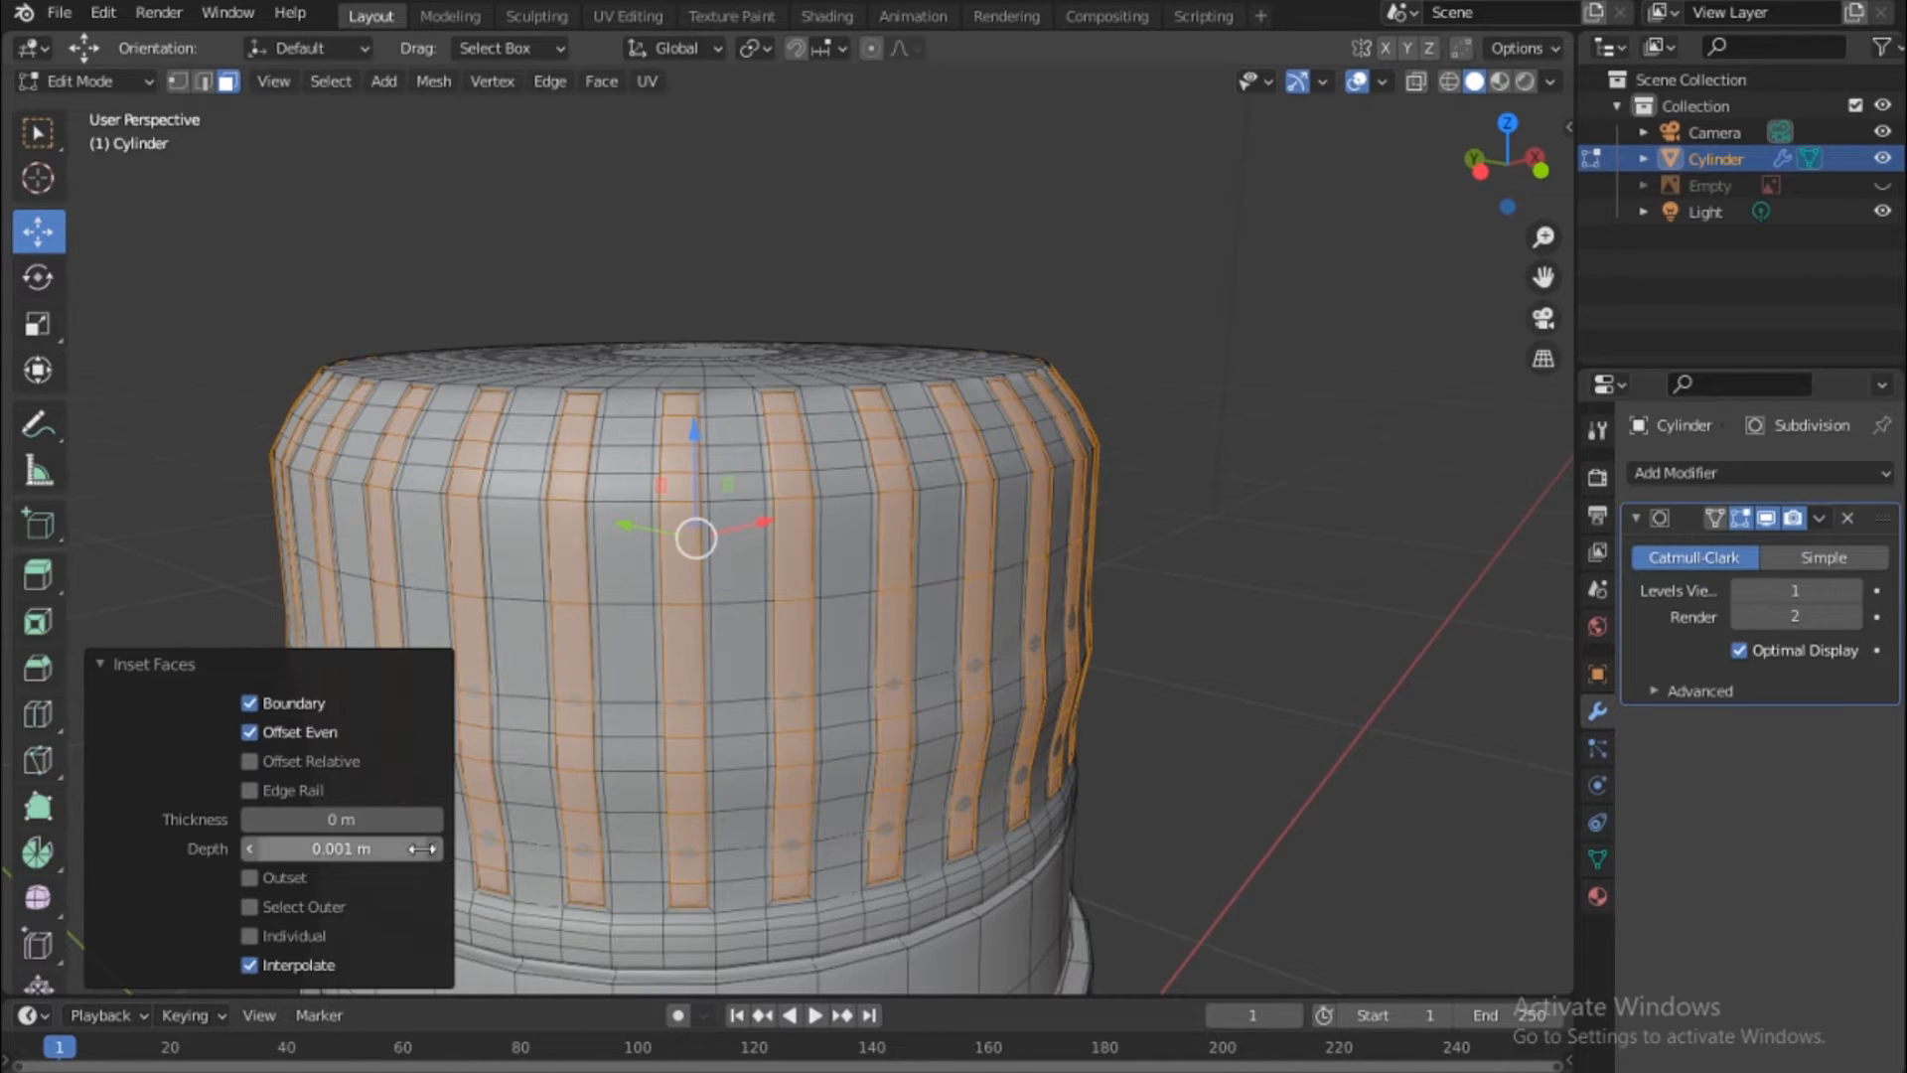
click(246, 848)
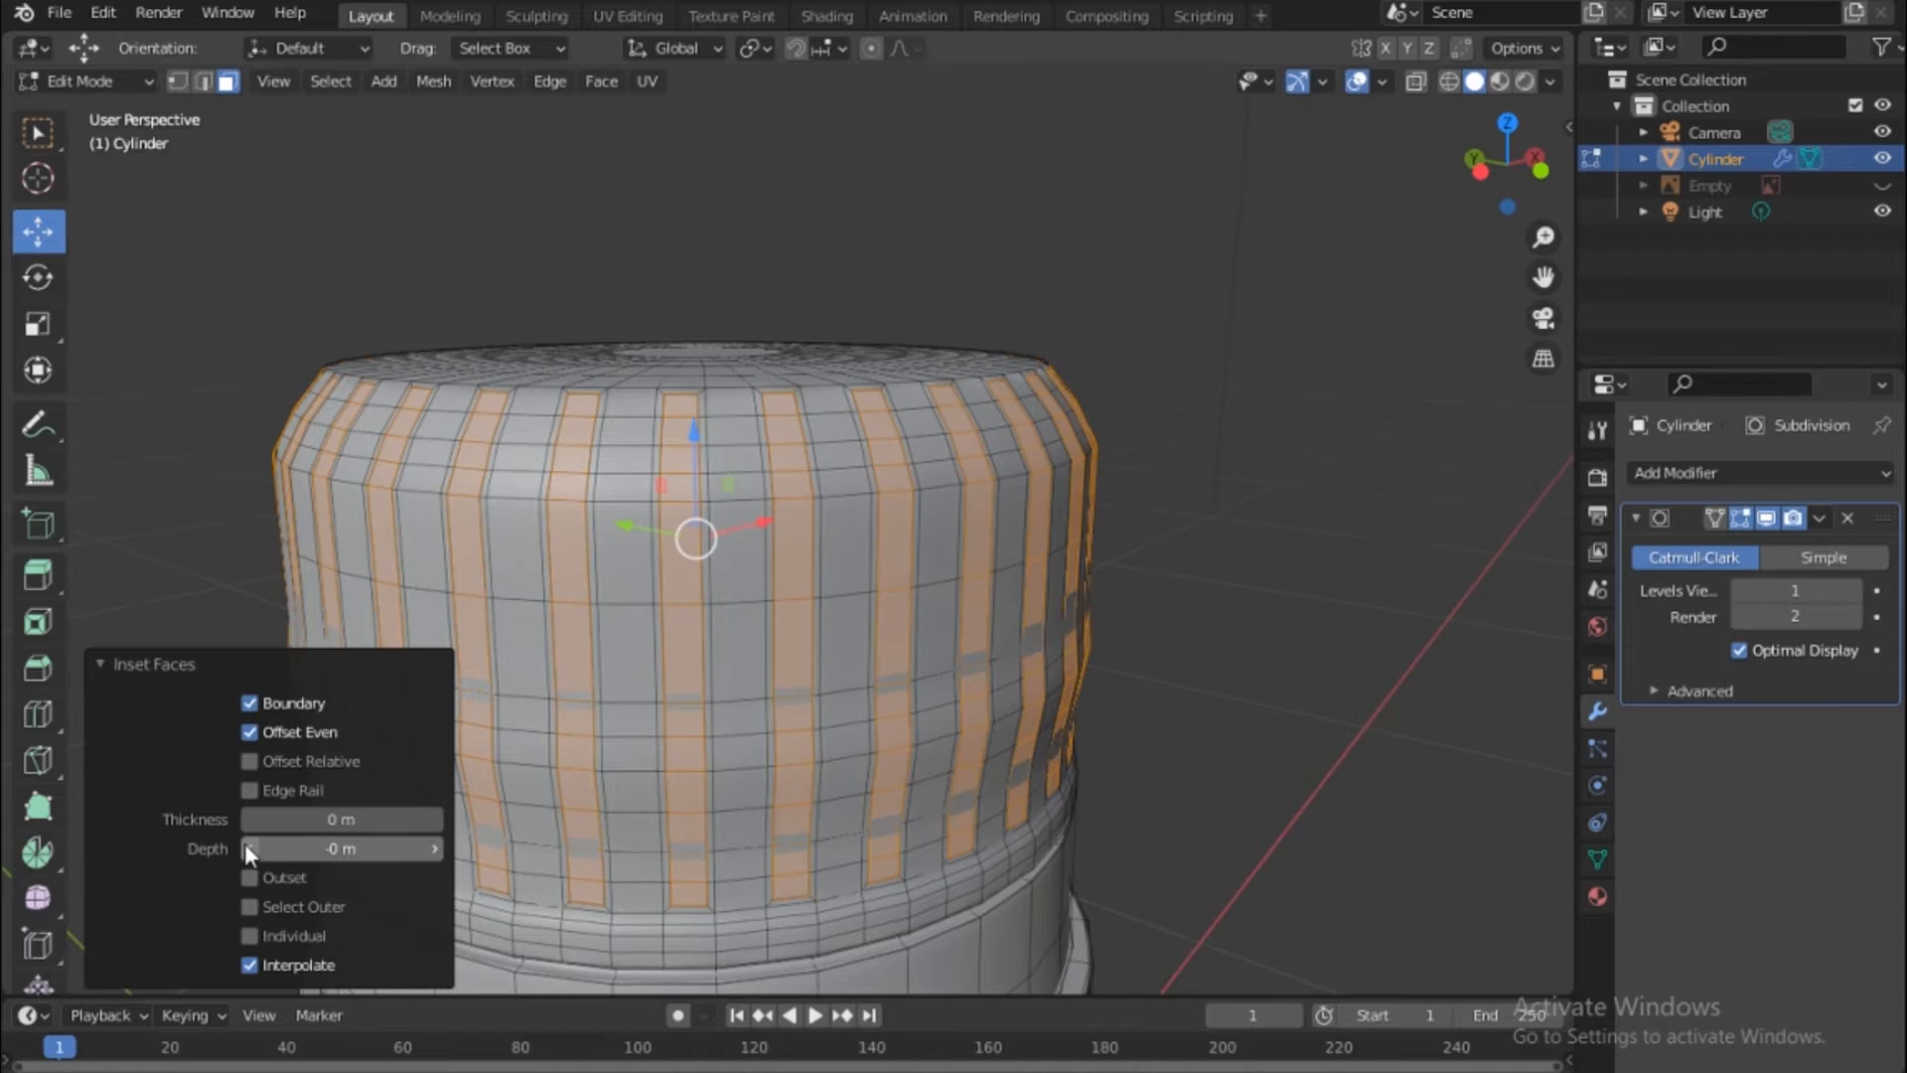
click(246, 848)
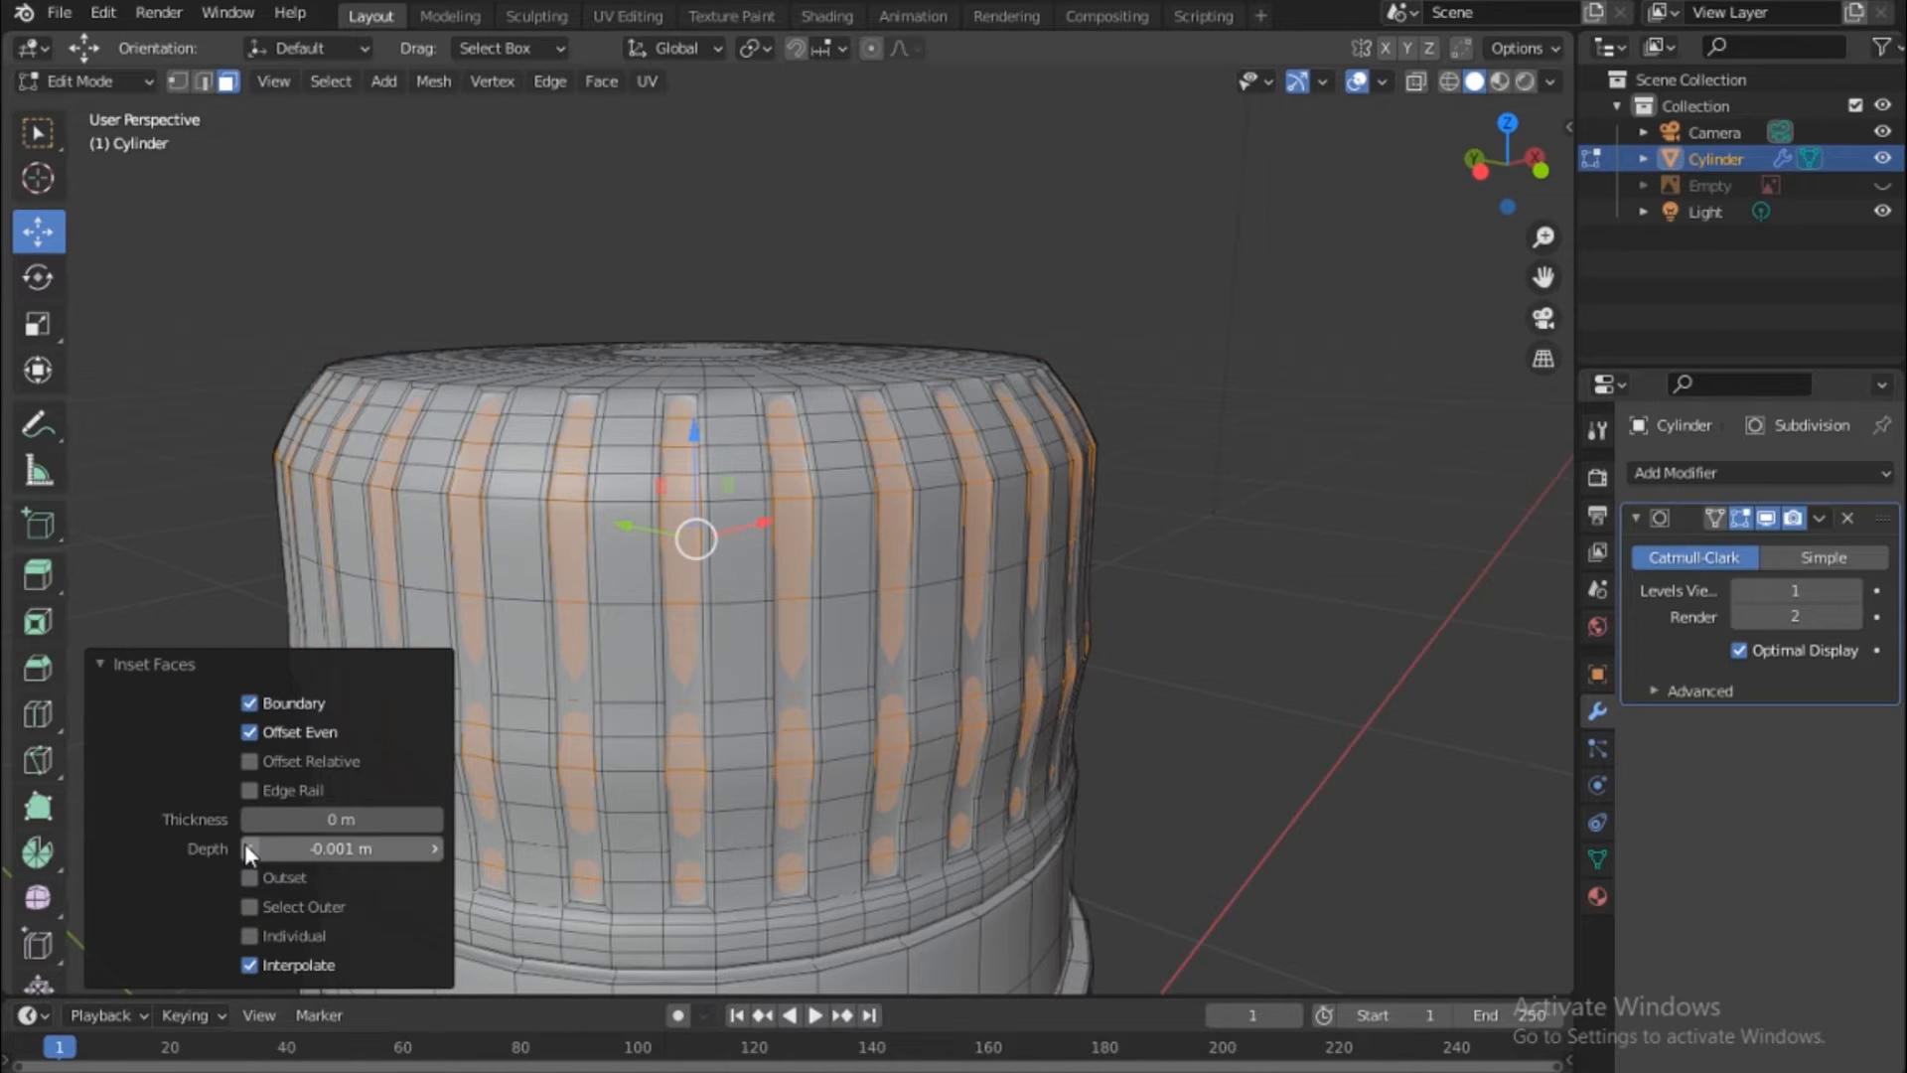
click(245, 845)
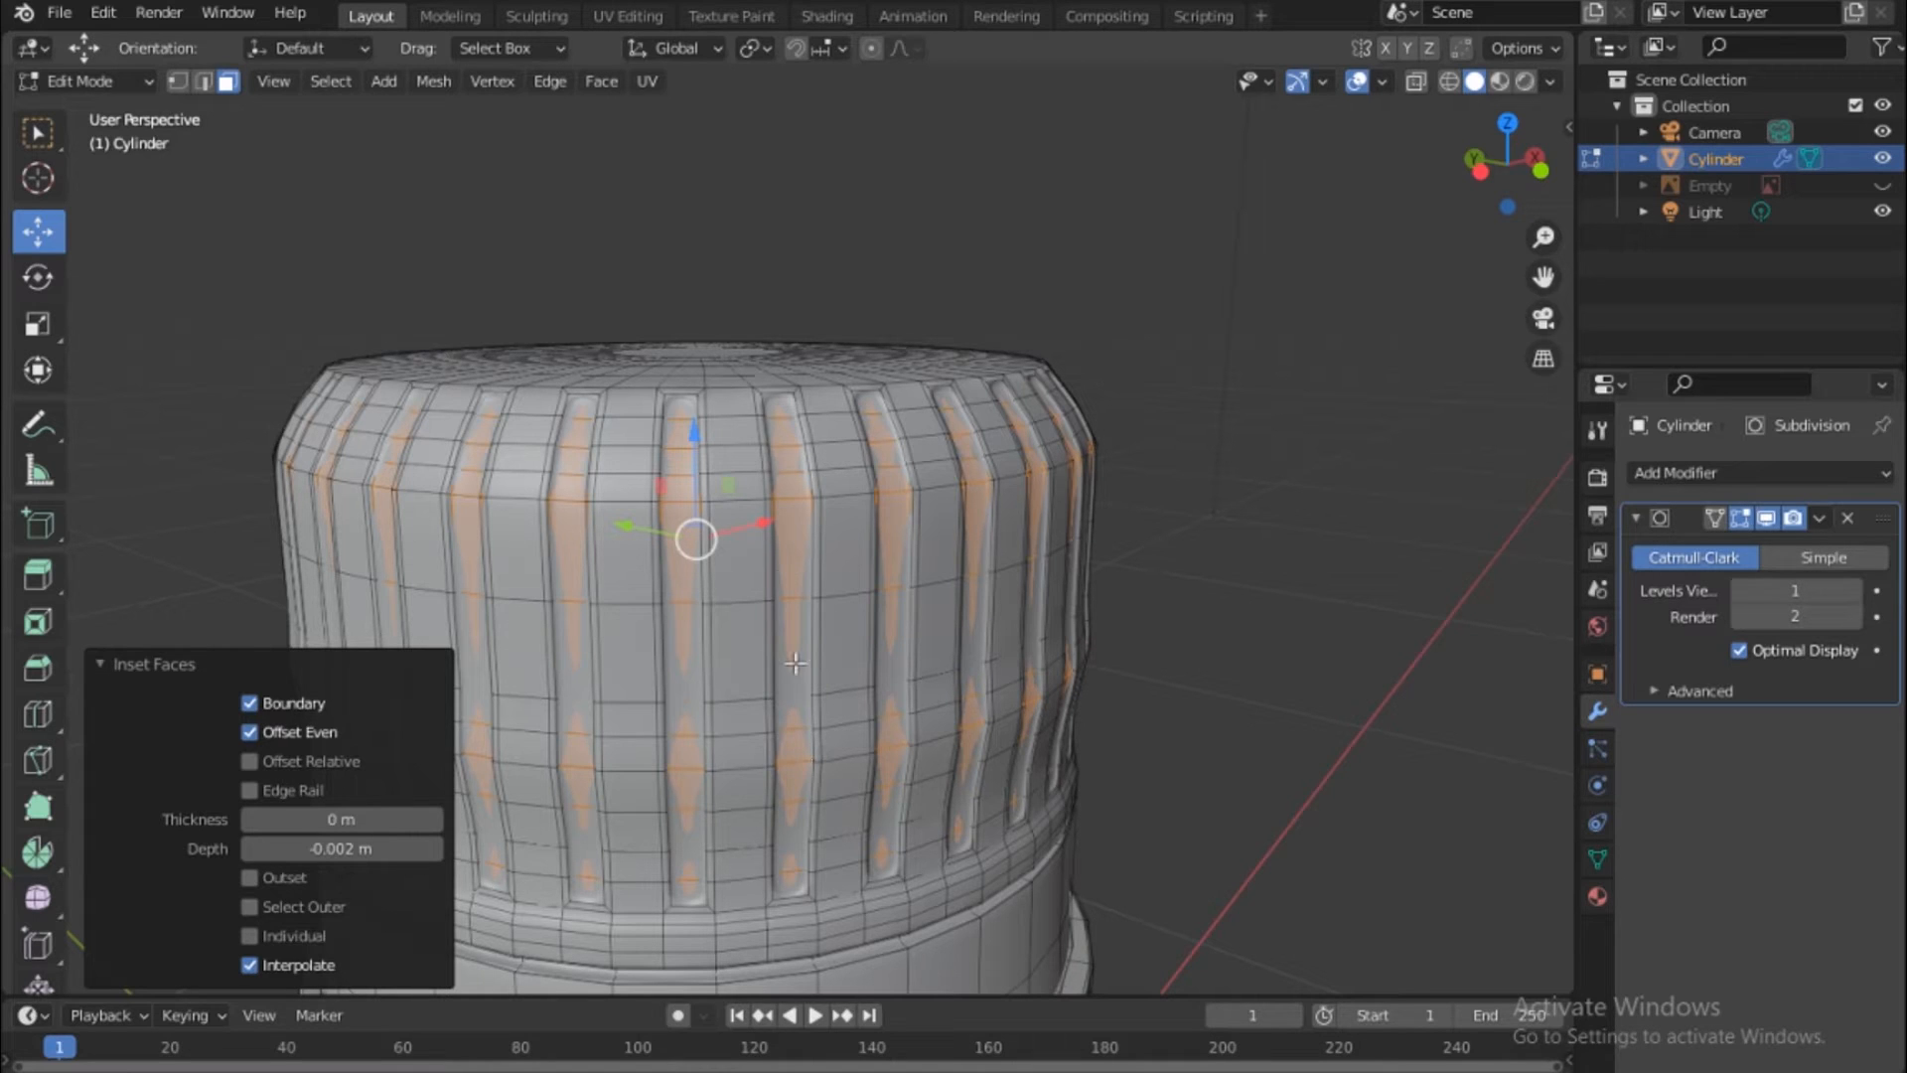
Inset the recessed groove faces once more
click(802, 435)
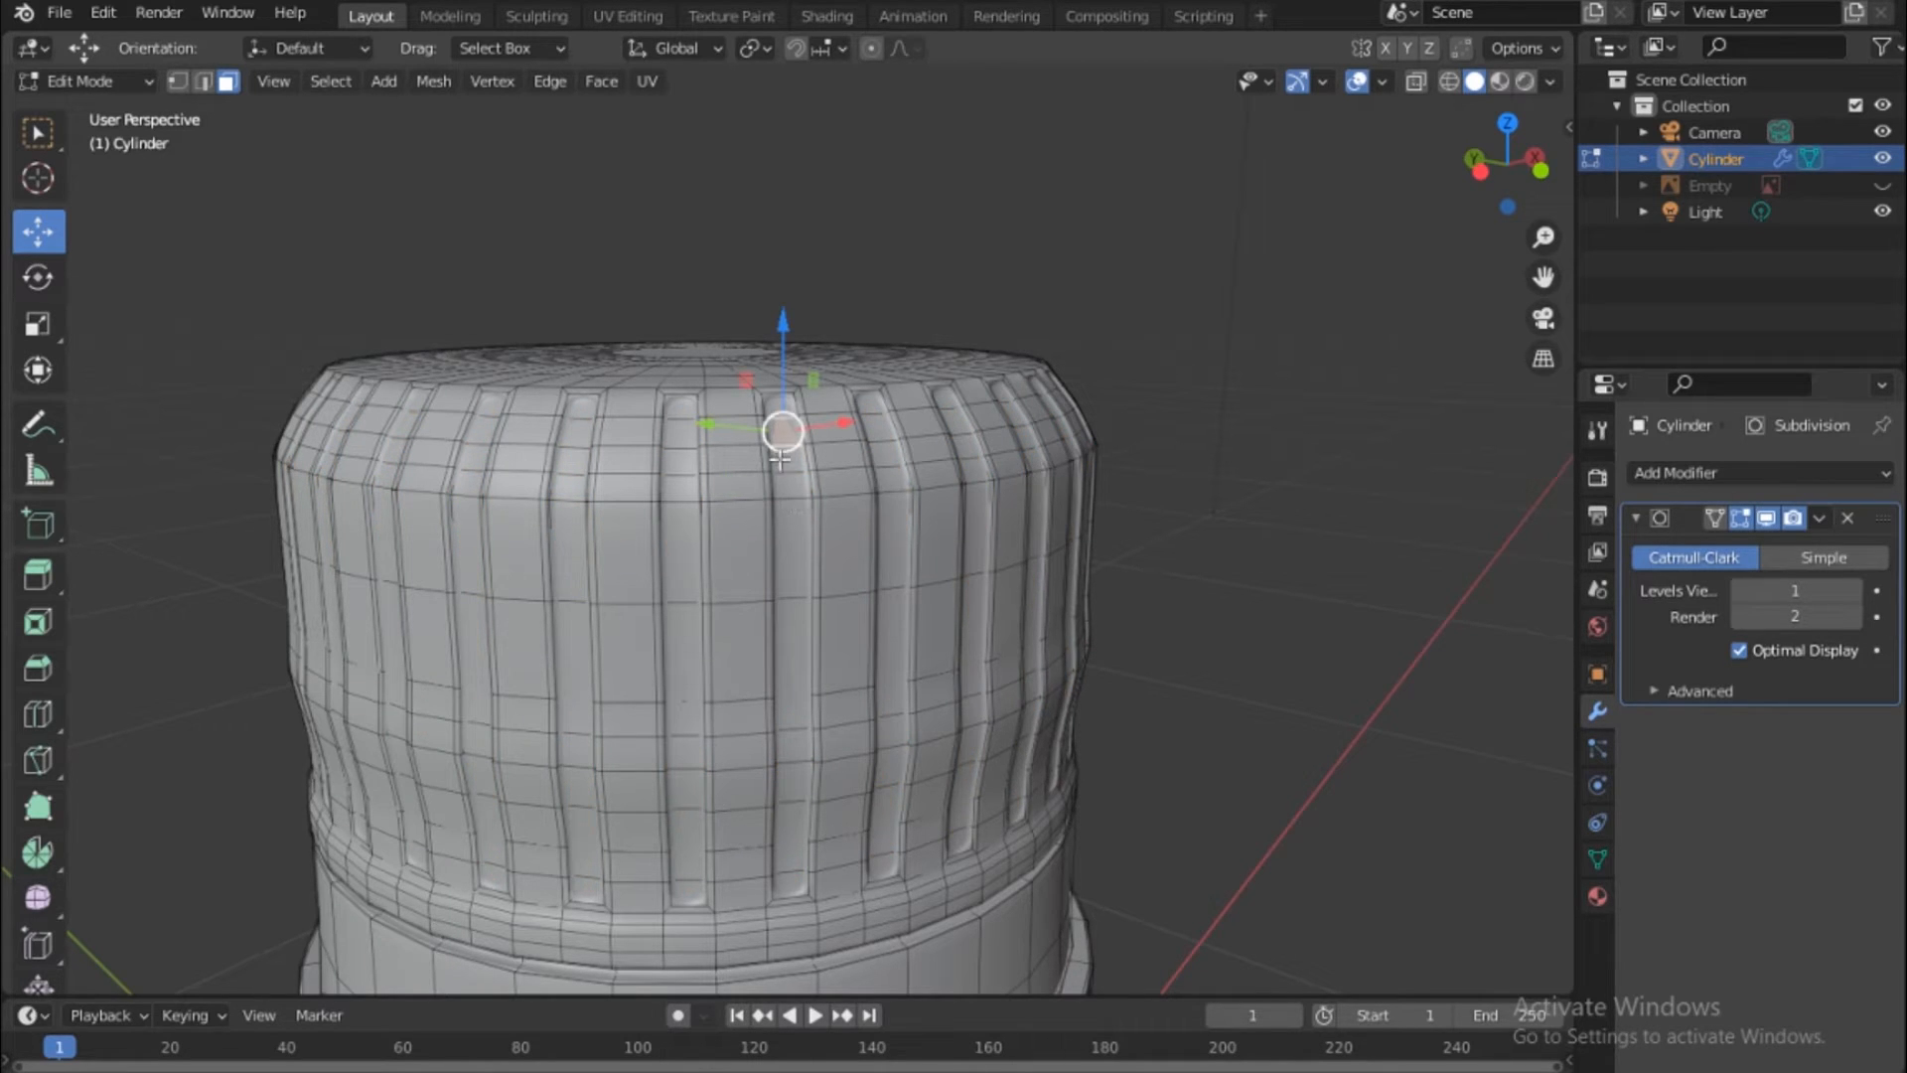
key(ctrl+z)
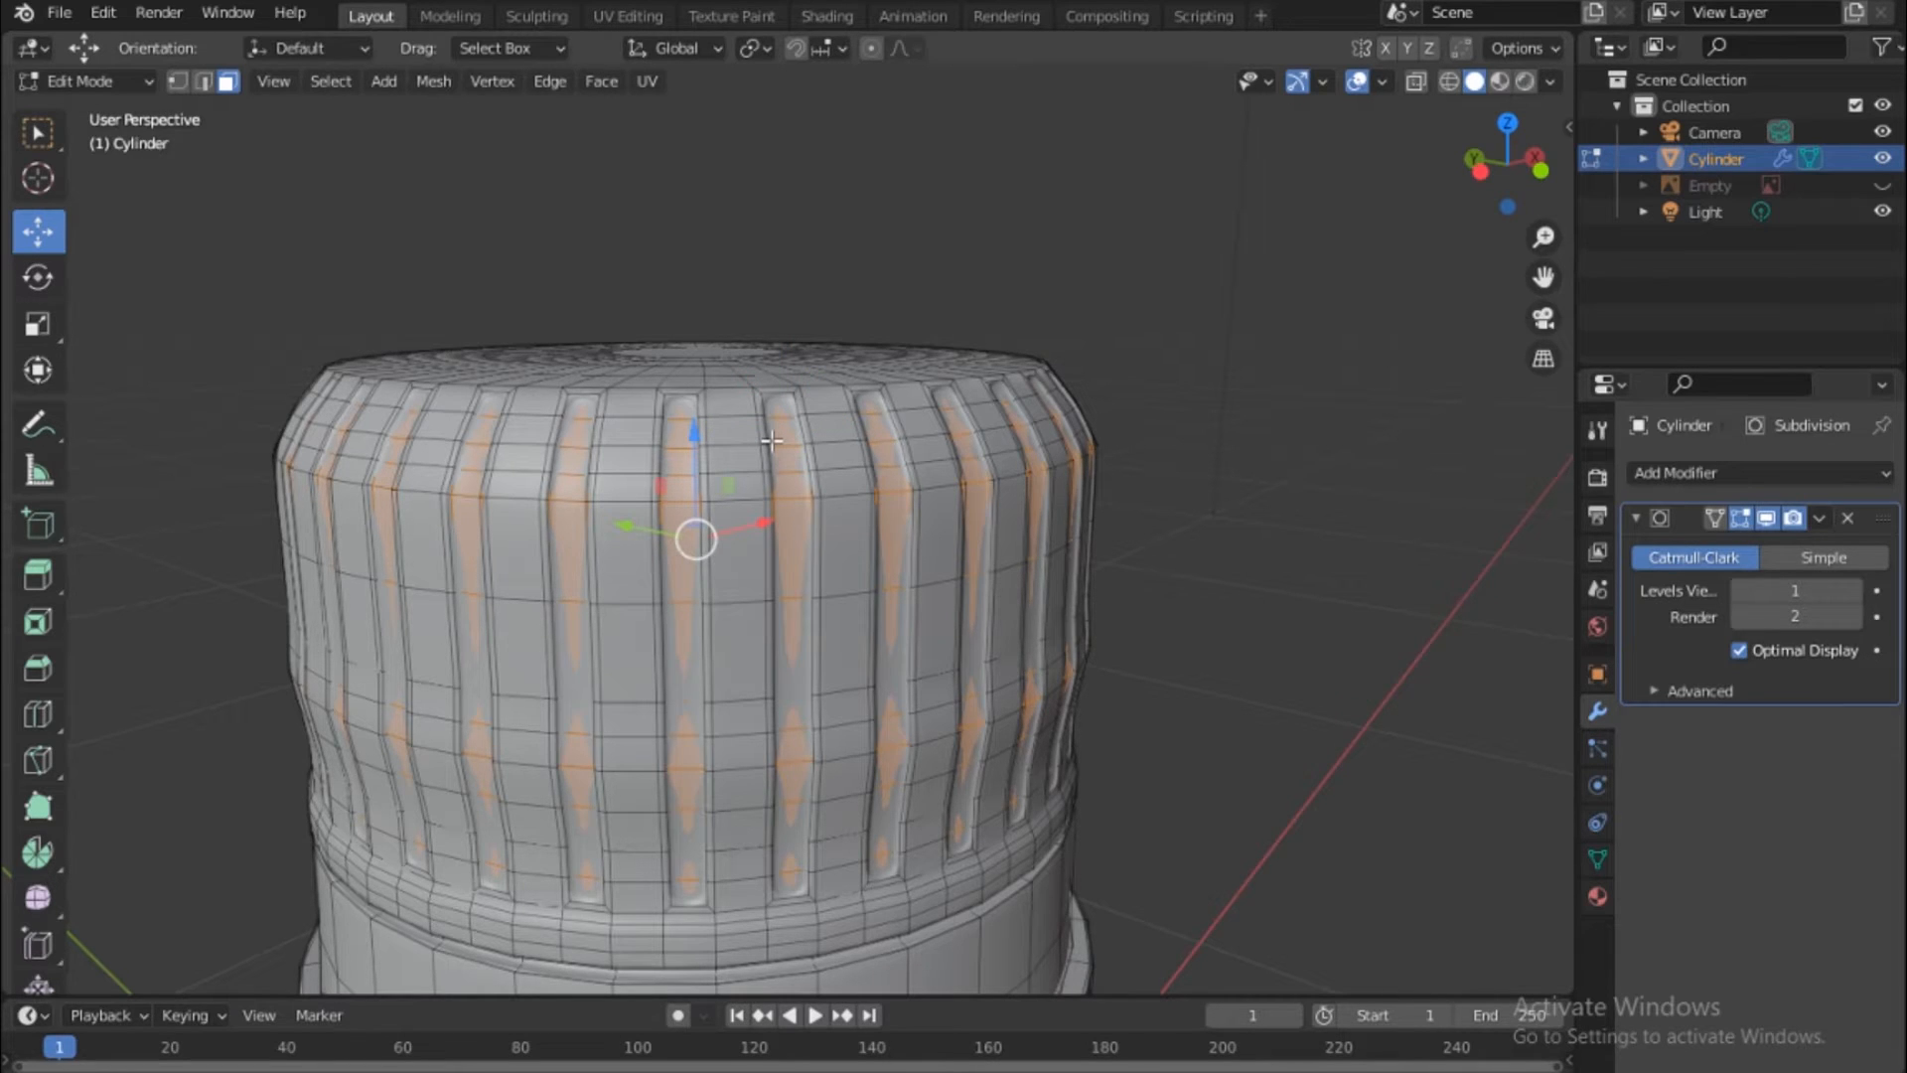
key(i)
click(772, 440)
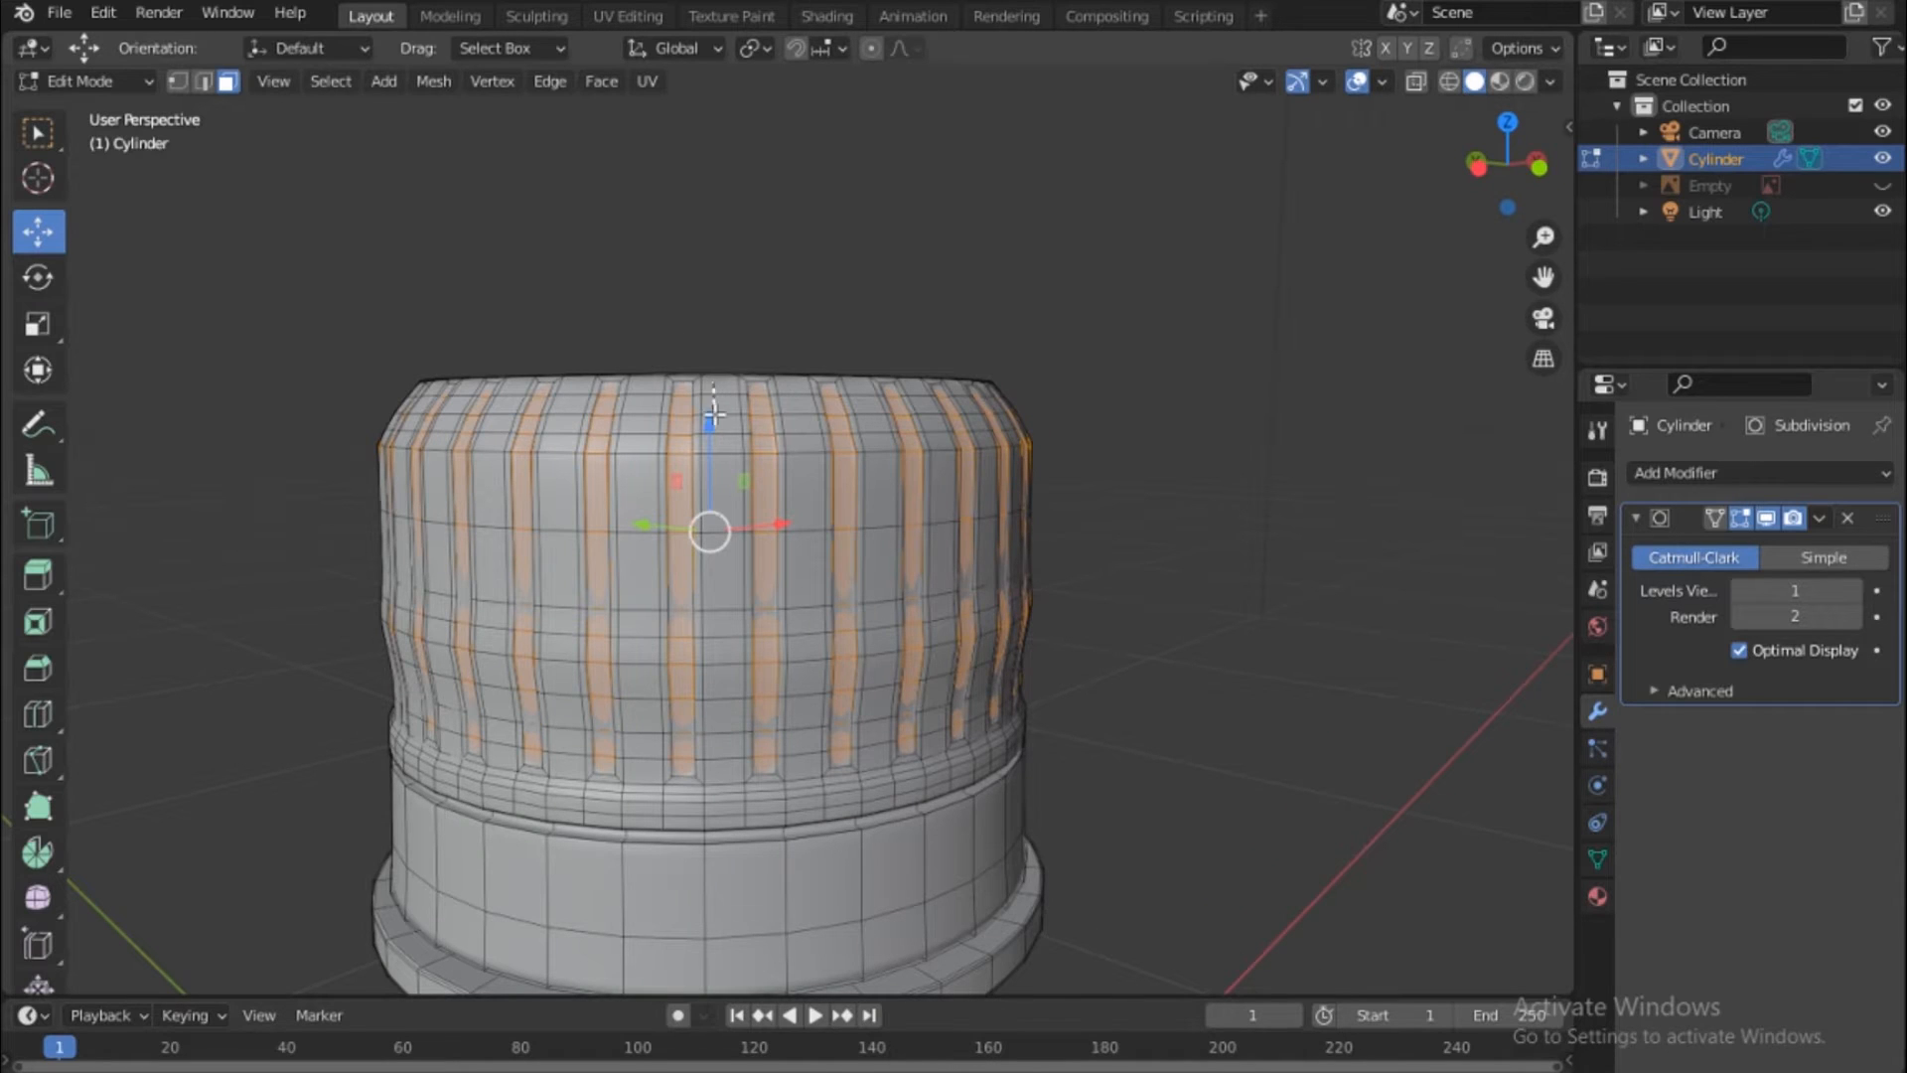
Replace the selection with the raised face strips between the grooves, starting with the strips facing the view
alt+click(713, 586)
drag(800, 383, 802, 477)
key(ctrl+z)
alt+shift+click(642, 396)
alt+shift+click(791, 380)
alt+shift+click(730, 389)
middle_drag(868, 379, 695, 397)
alt+shift+click(800, 386)
alt+shift+click(665, 402)
alt+shift+click(750, 403)
middle_drag(884, 397, 776, 415)
Add the raised strips along the next side of the cap to the selection
alt+shift+click(765, 434)
alt+shift+click(696, 433)
alt+shift+click(630, 433)
alt+shift+click(832, 432)
alt+shift+click(734, 415)
alt+shift+click(801, 415)
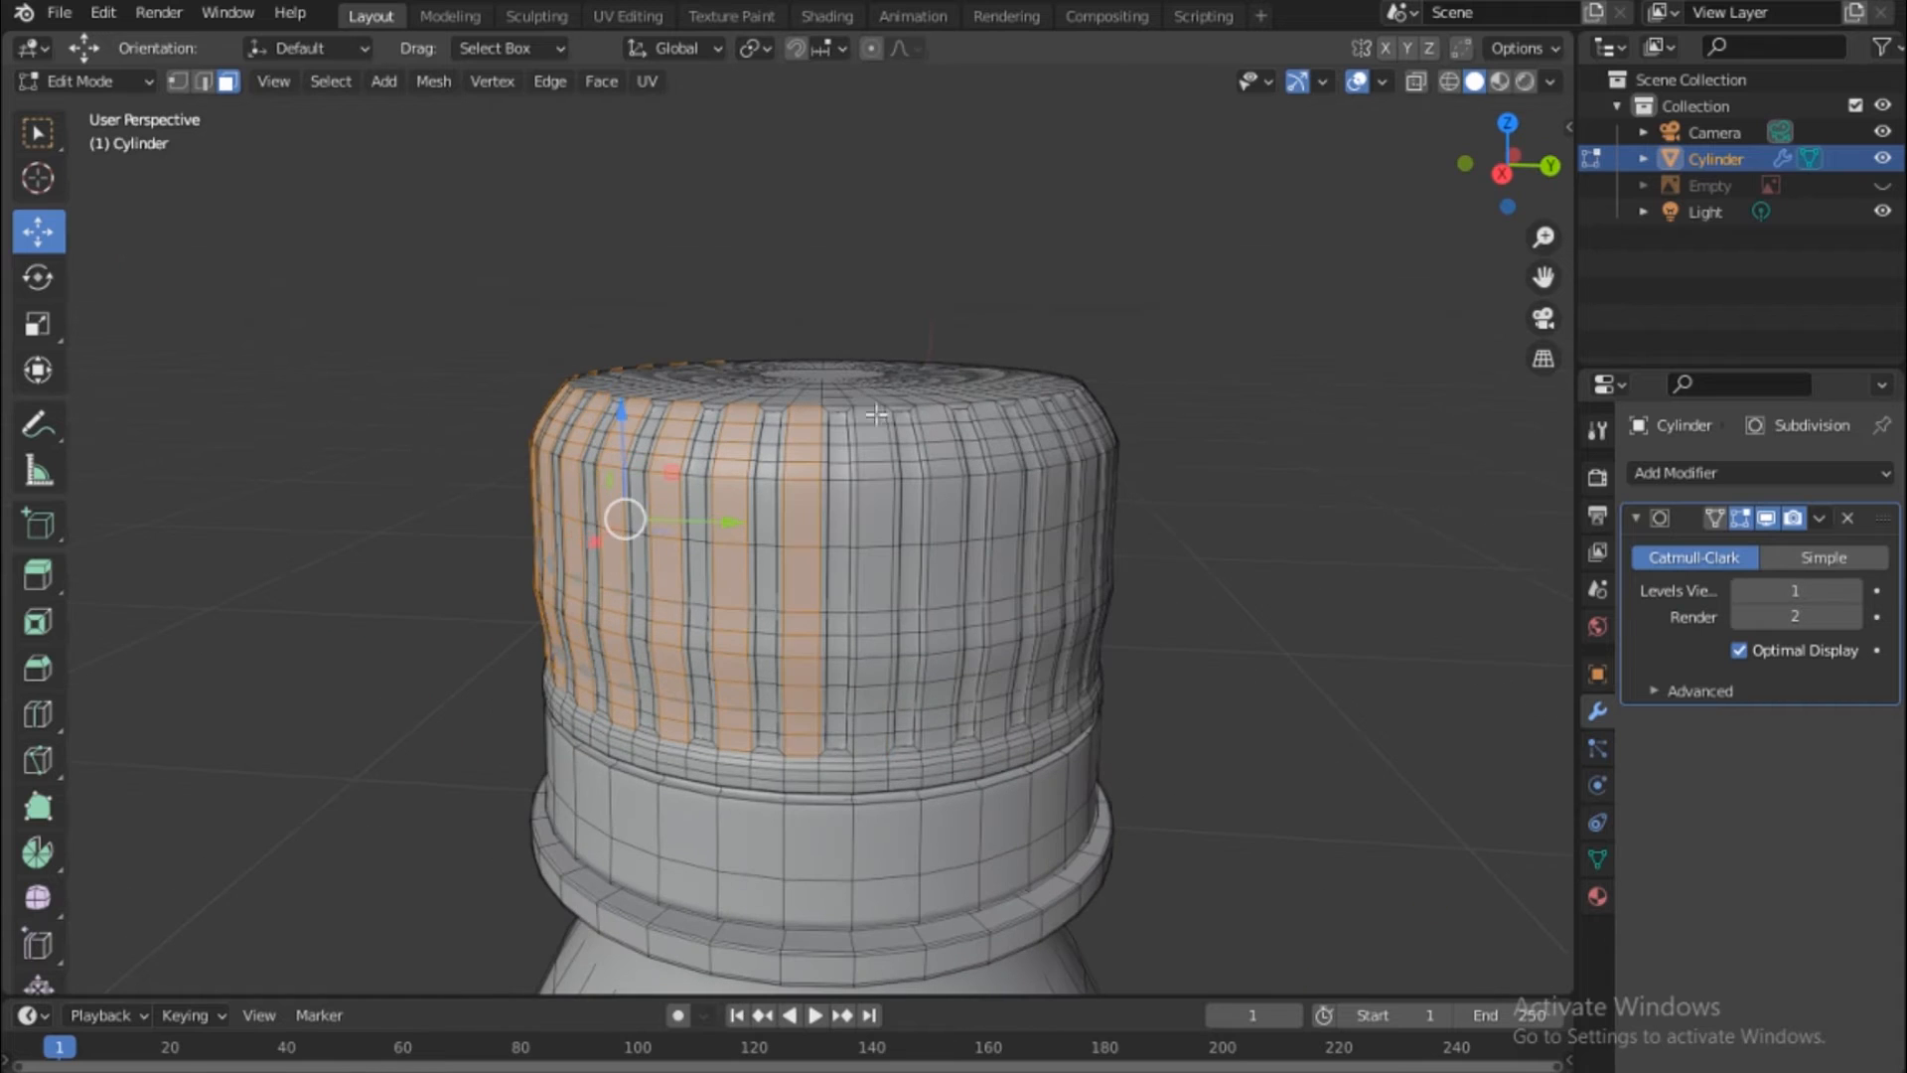
alt+shift+click(876, 414)
alt+shift+click(937, 414)
middle_drag(1234, 315, 1102, 318)
alt+shift+click(832, 415)
alt+shift+click(762, 415)
alt+shift+click(906, 415)
alt+shift+click(978, 415)
Continue adding the raised strips between the grooves around the far side of the cap
middle_drag(979, 415, 802, 433)
alt+shift+click(816, 406)
alt+shift+click(892, 408)
alt+shift+click(819, 434)
alt+shift+click(903, 436)
alt+shift+click(976, 436)
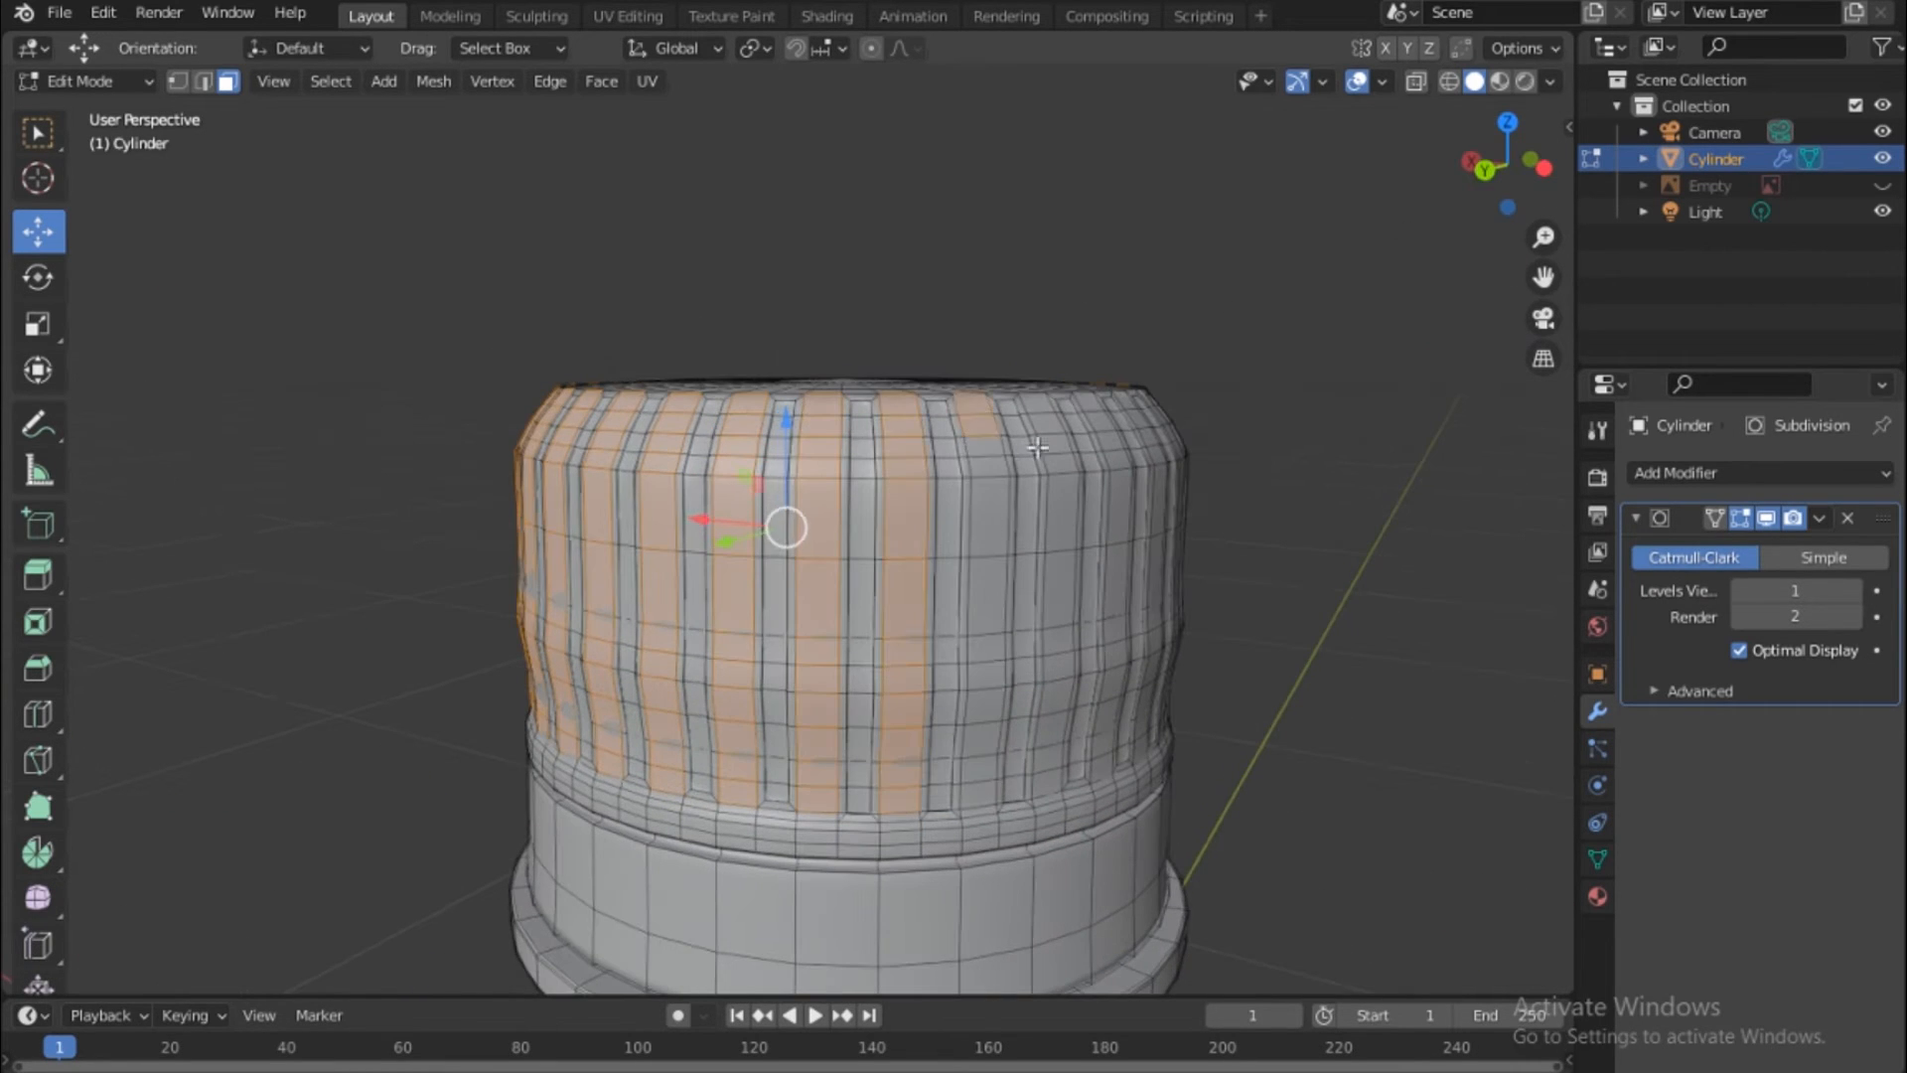
middle_drag(1037, 447, 919, 437)
alt+shift+click(741, 437)
alt+shift+click(829, 437)
alt+shift+click(912, 435)
alt+shift+click(990, 427)
middle_drag(934, 744, 794, 710)
key(g)
key(shift+z)
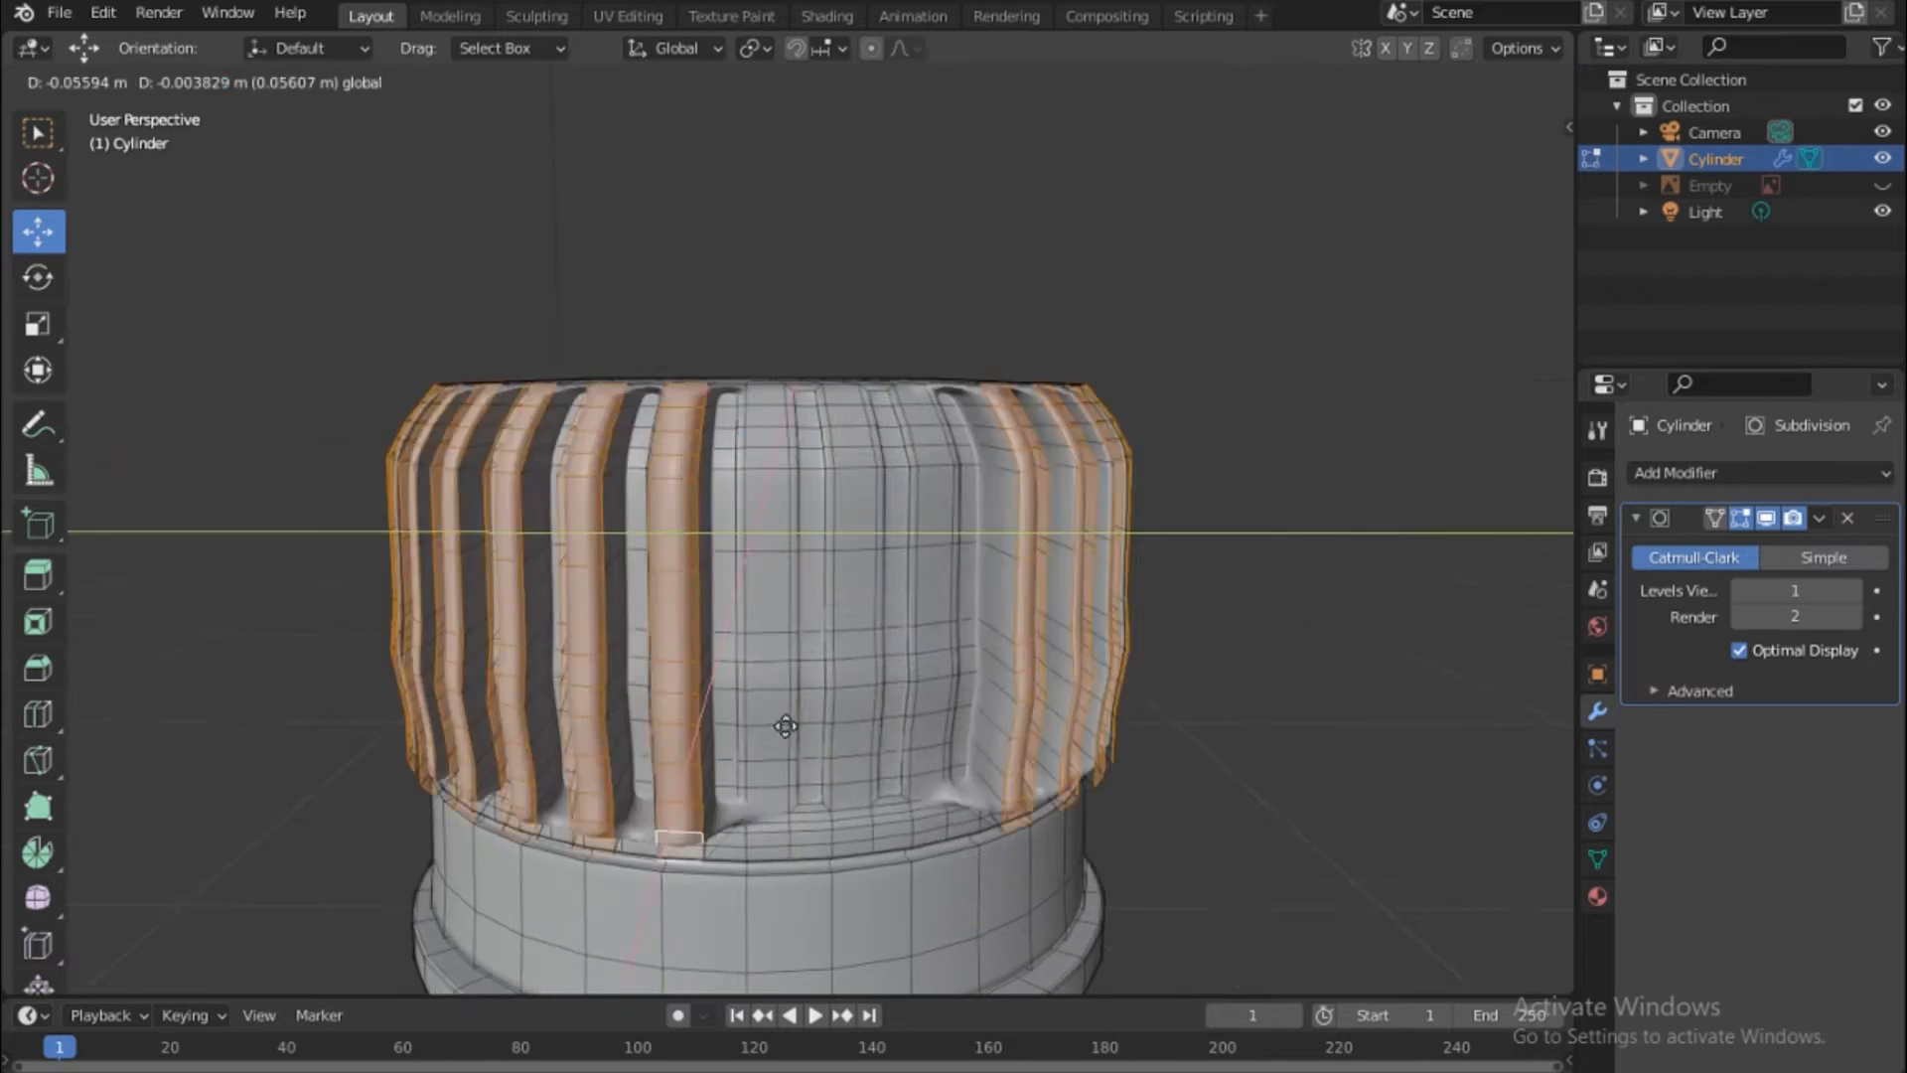
right_click(786, 726)
Add the last unselected raised strips and inset all the raised strips with a thickness of about 0.004 m
alt+shift+click(762, 393)
alt+shift+click(850, 395)
middle_drag(1427, 222, 1330, 245)
alt+shift+click(736, 435)
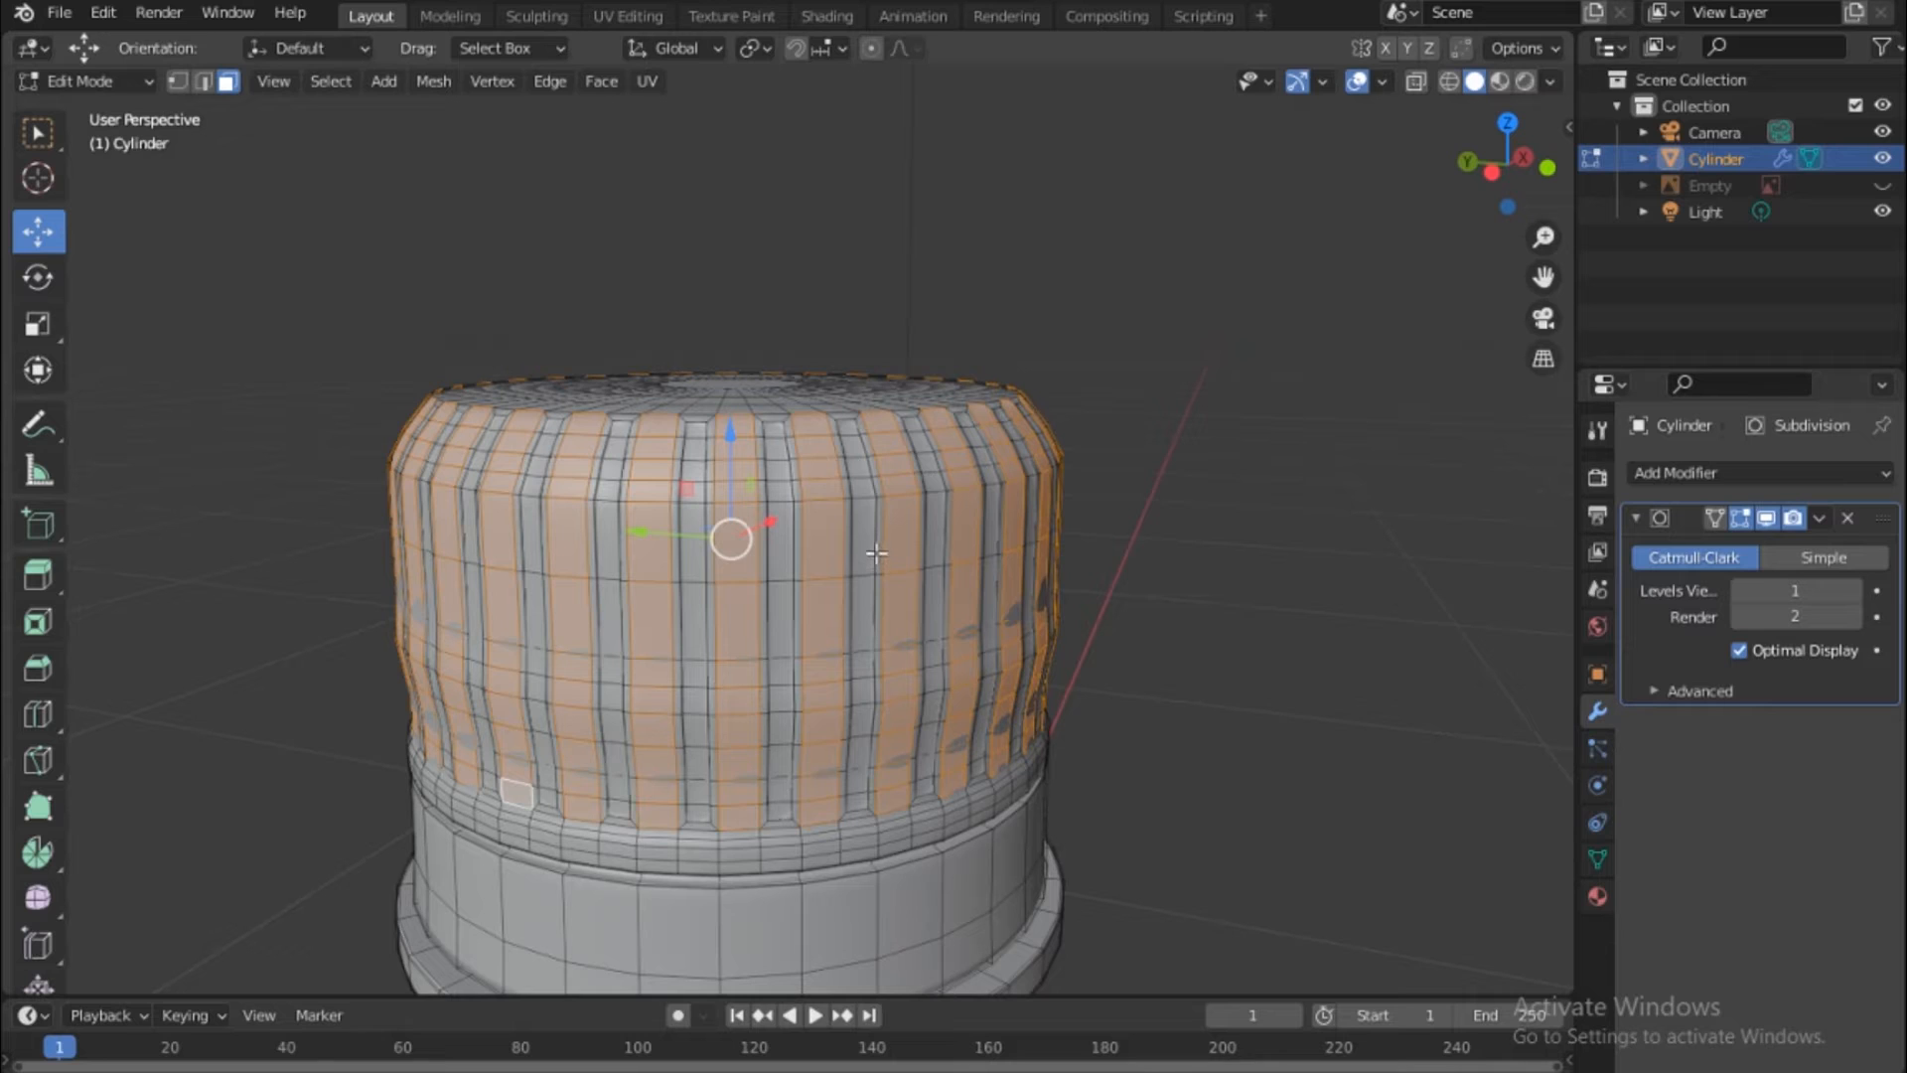
key(i)
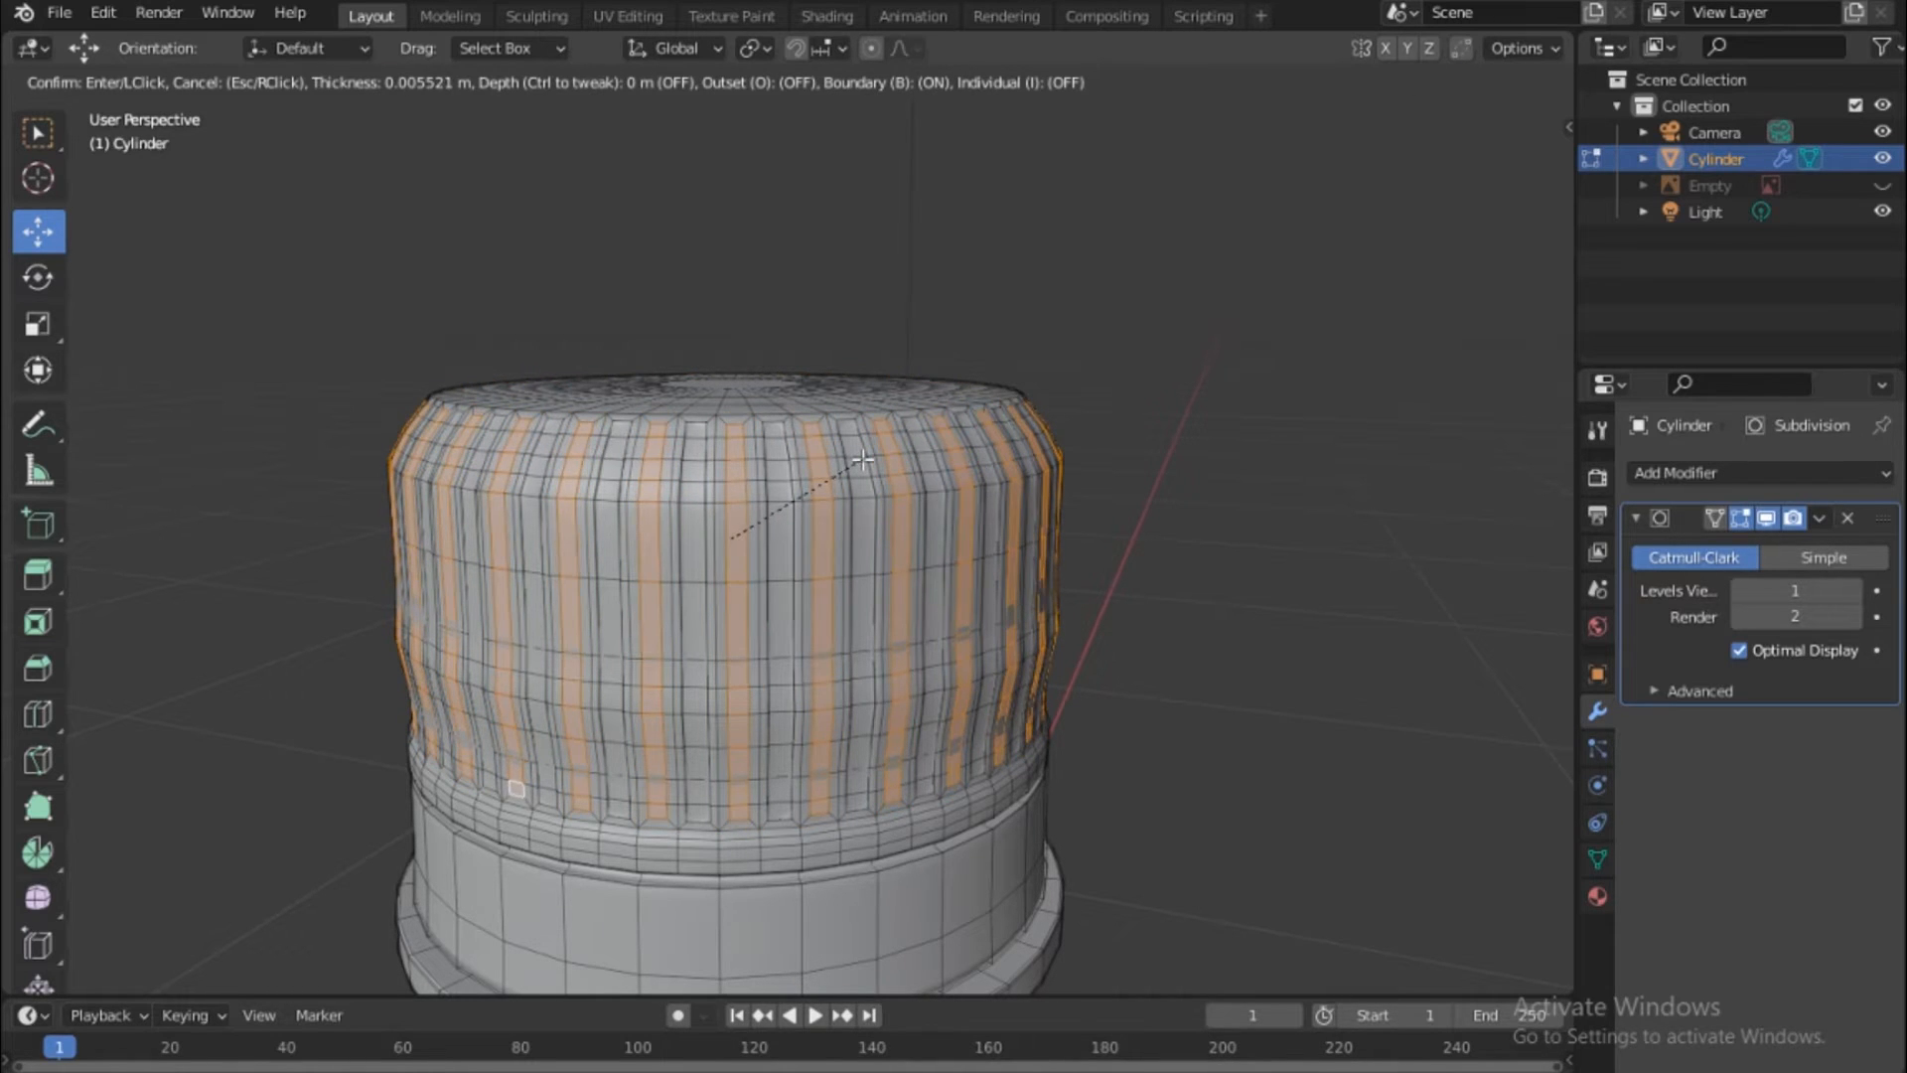
click(866, 459)
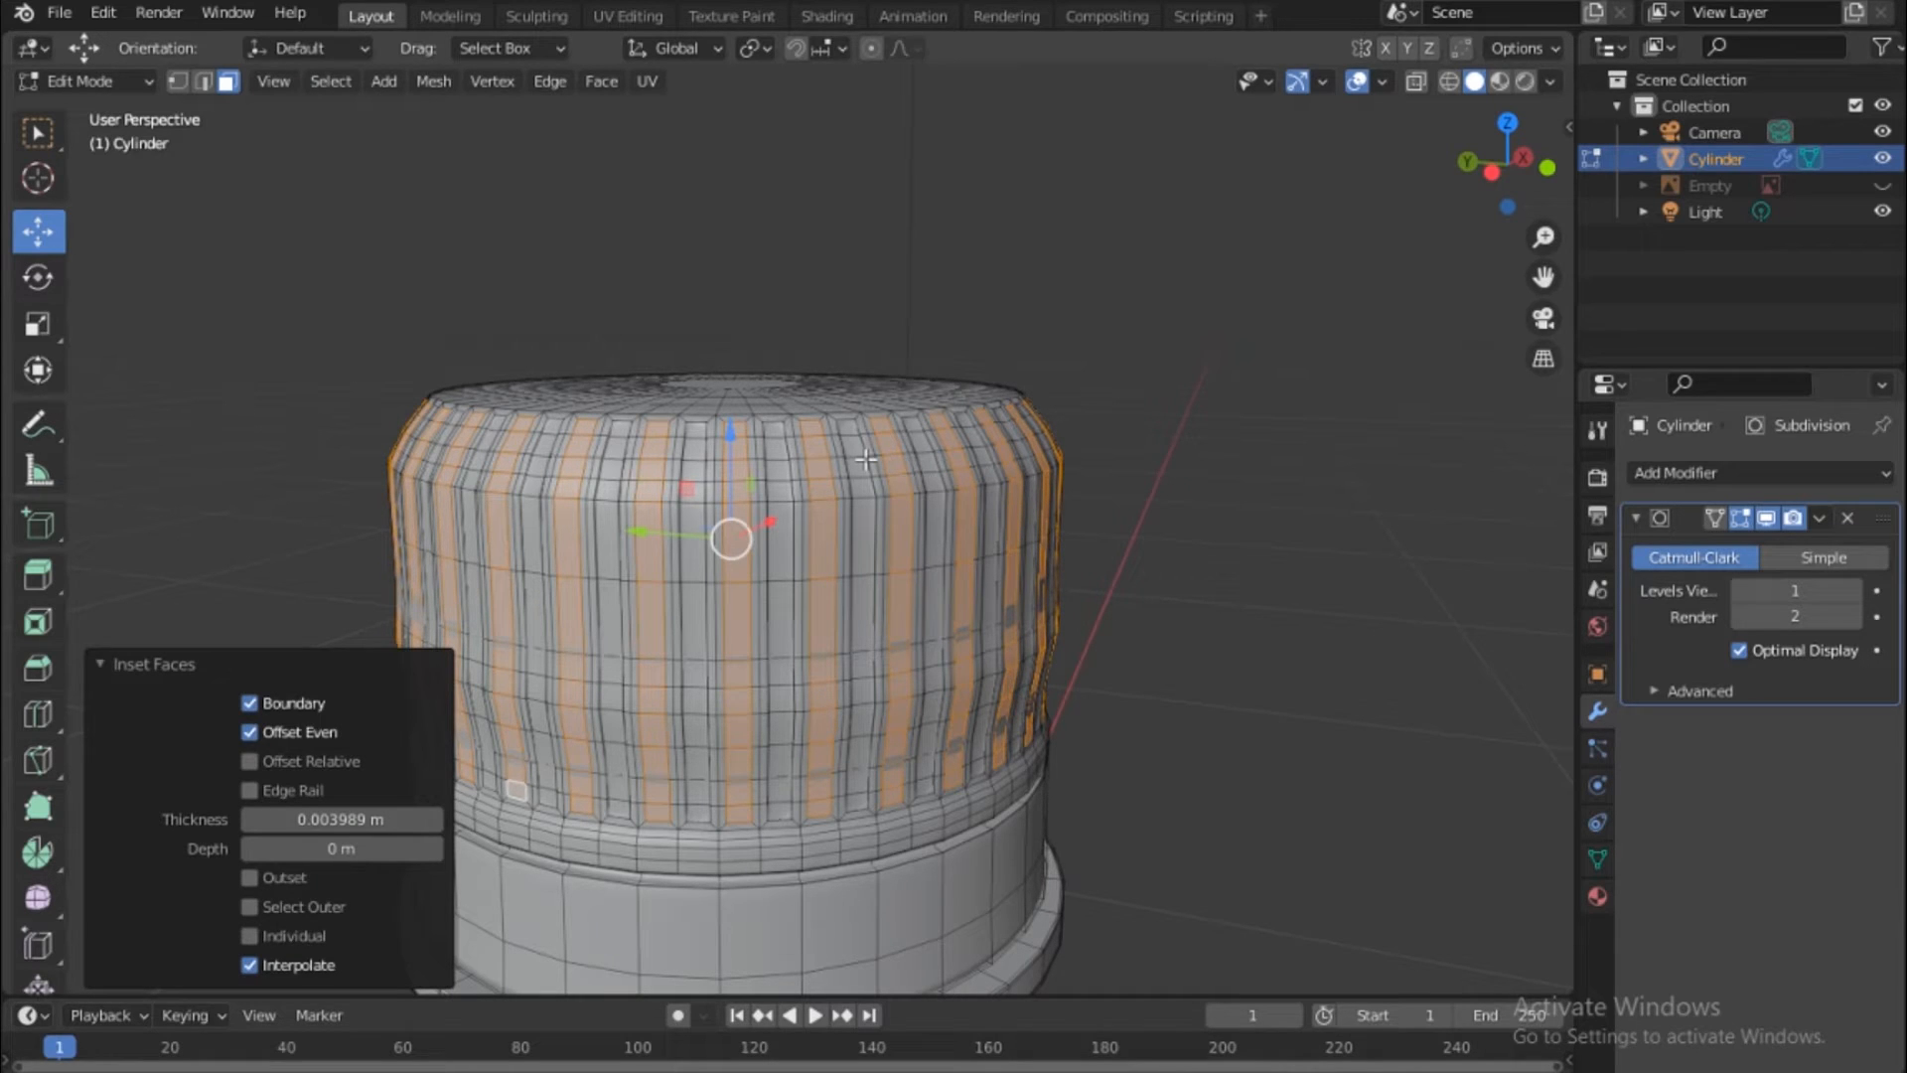
Inset the selected raised strips with zero thickness and a depth of -0.002 m, then return to Object Mode and deselect the bottle
key(i)
click(866, 459)
click(246, 848)
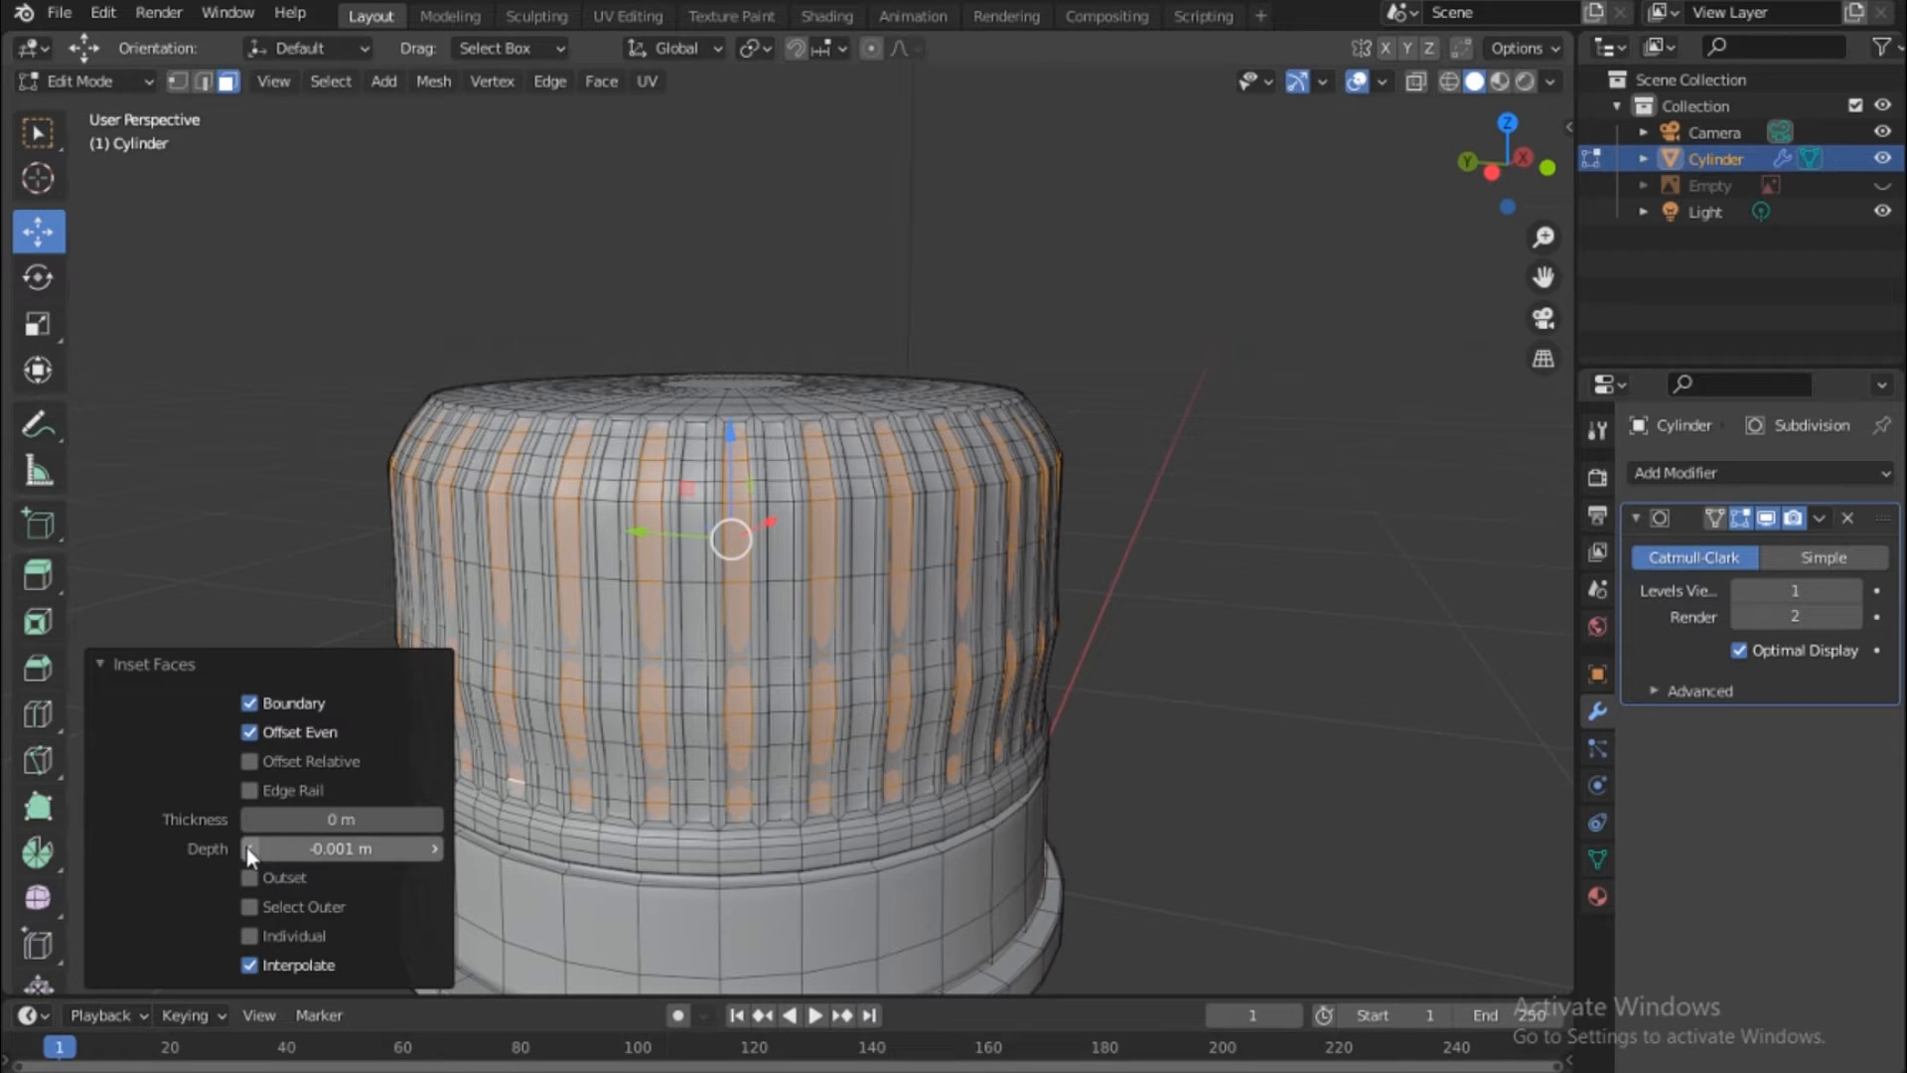
click(246, 848)
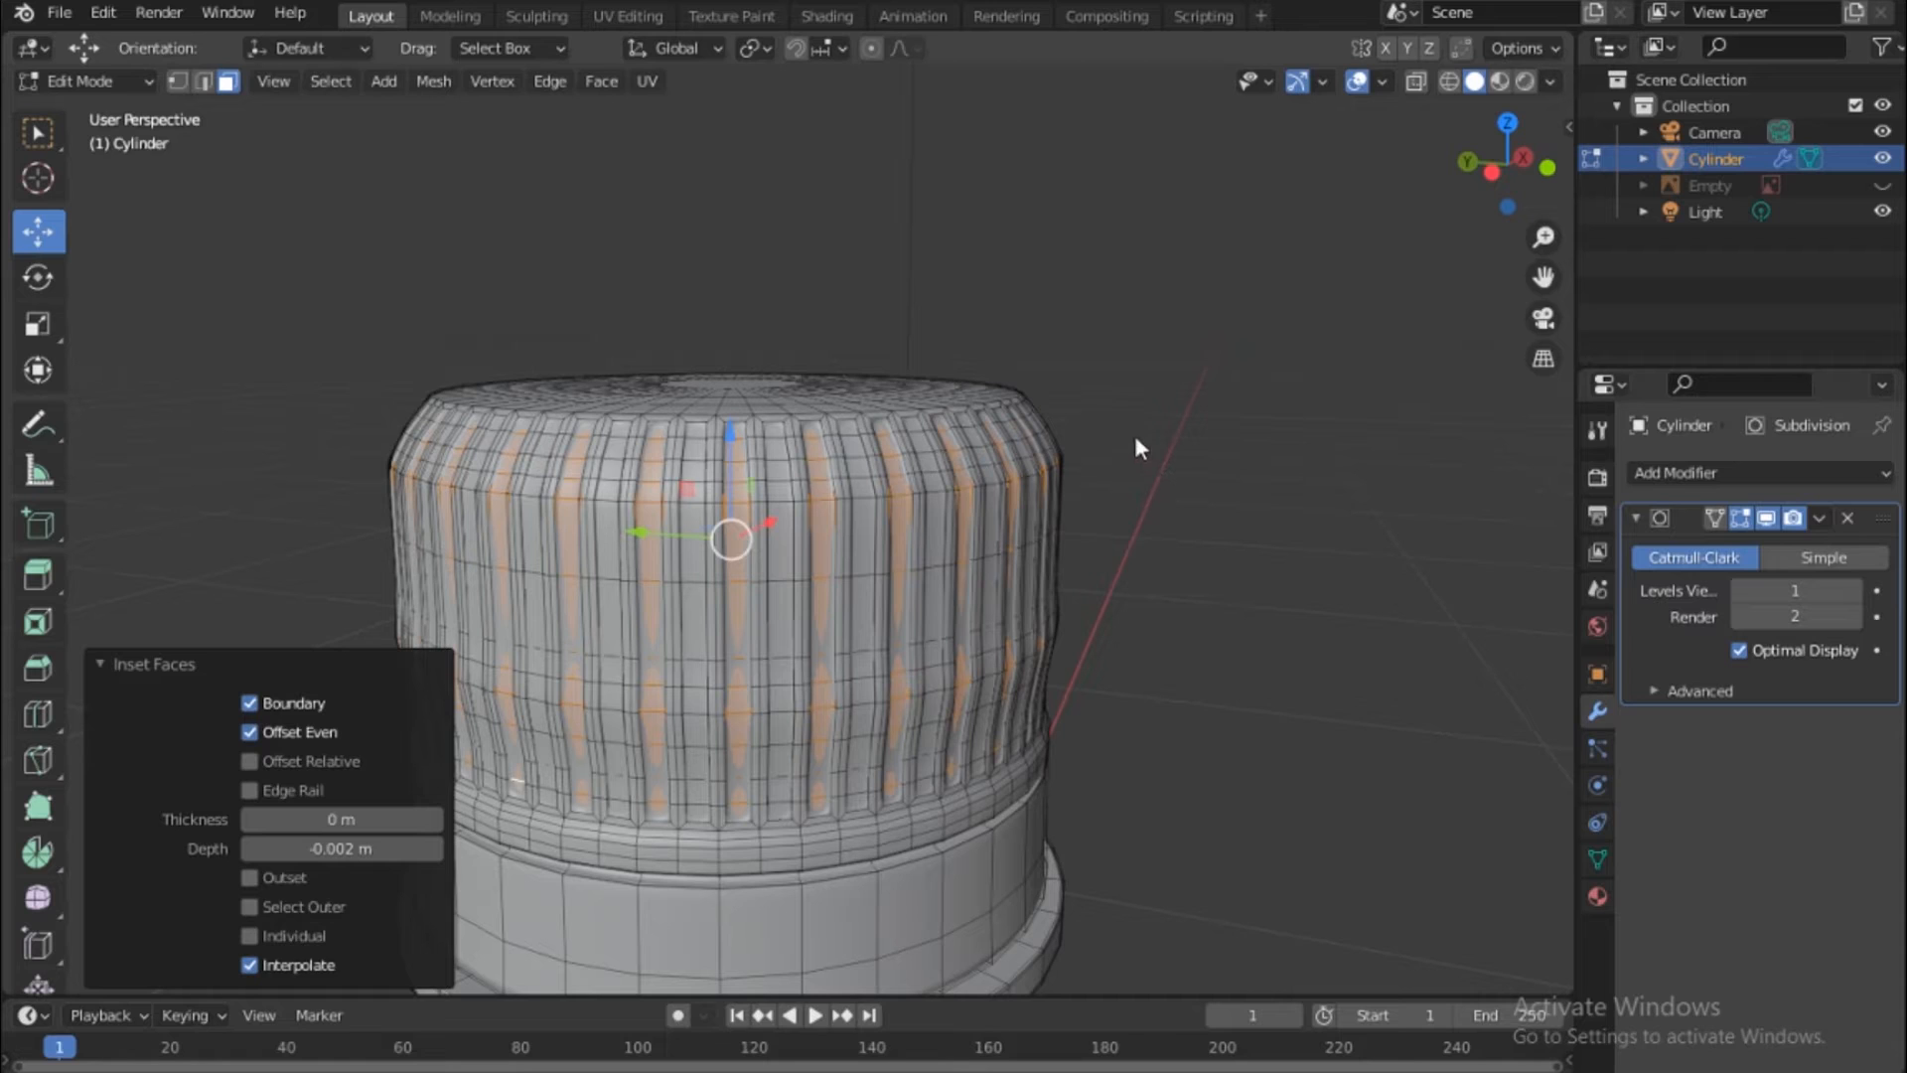
key(alt+a)
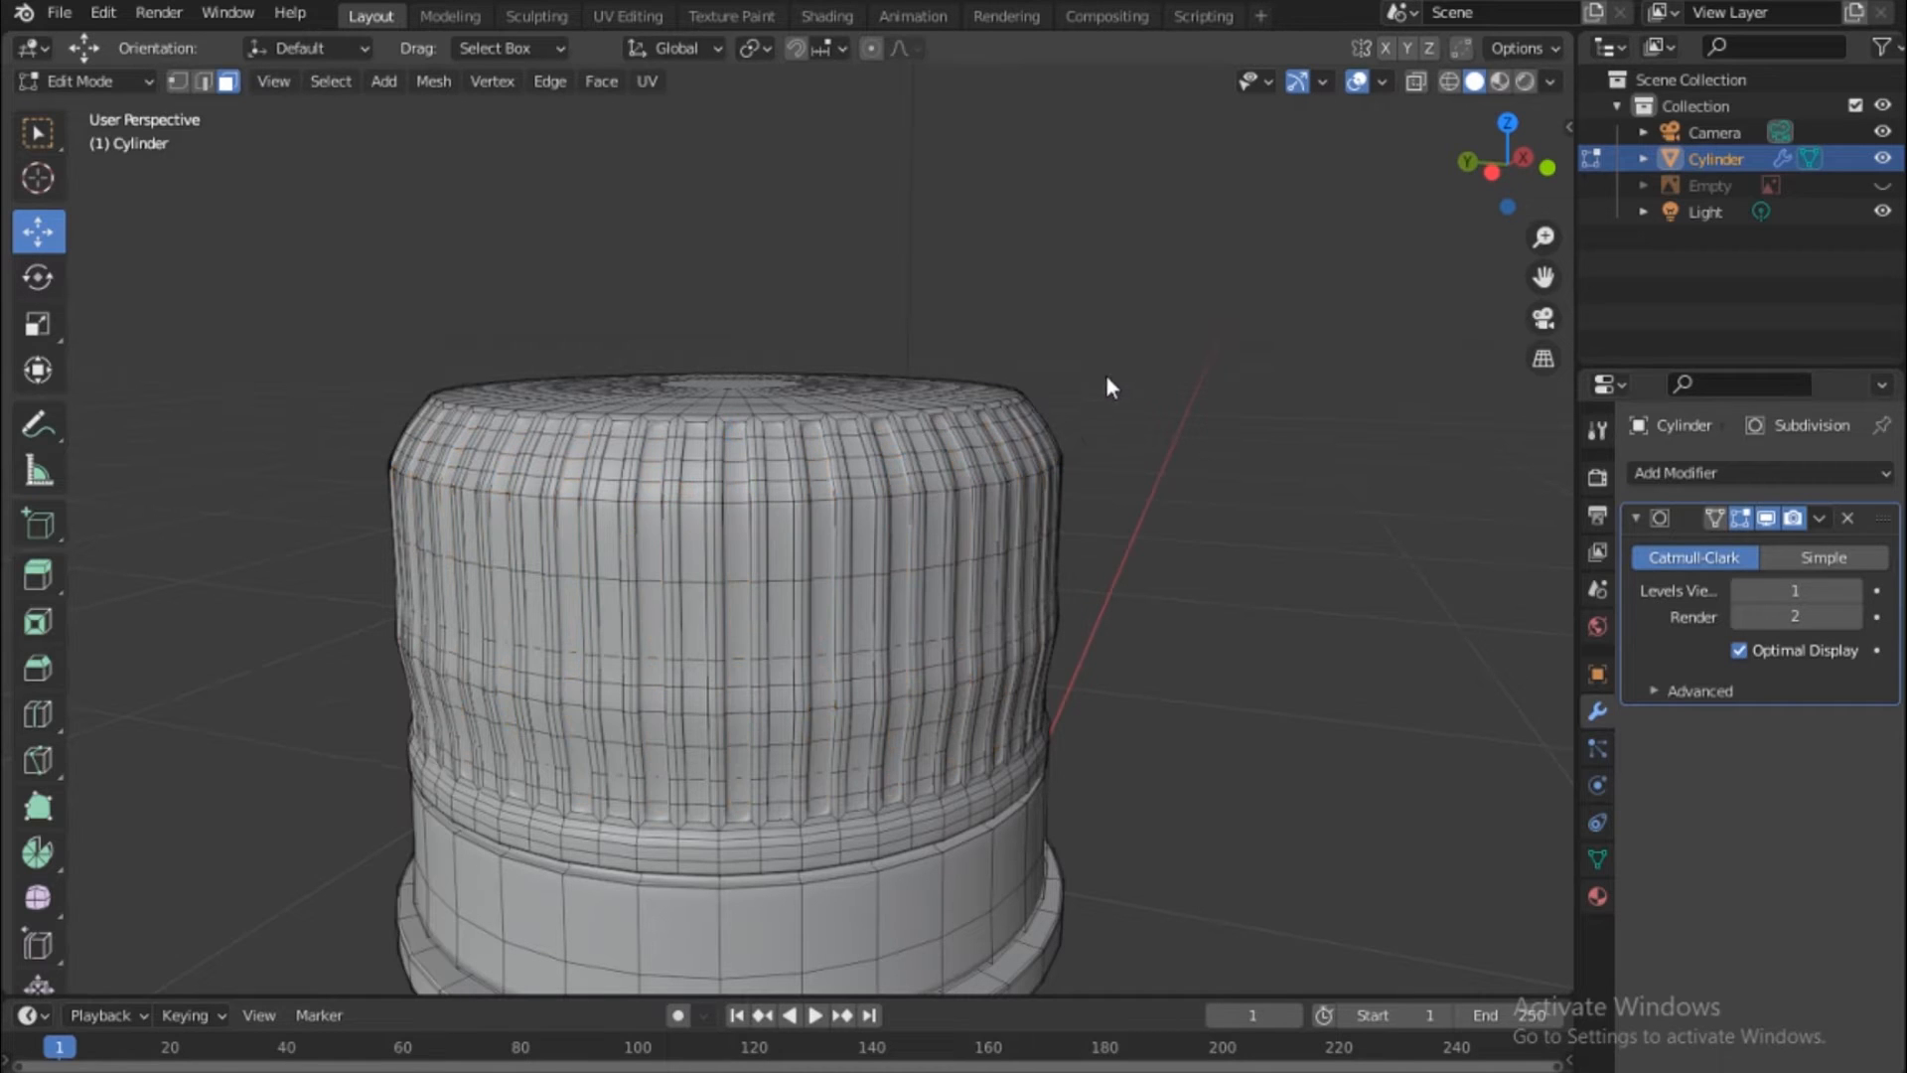
key(Tab)
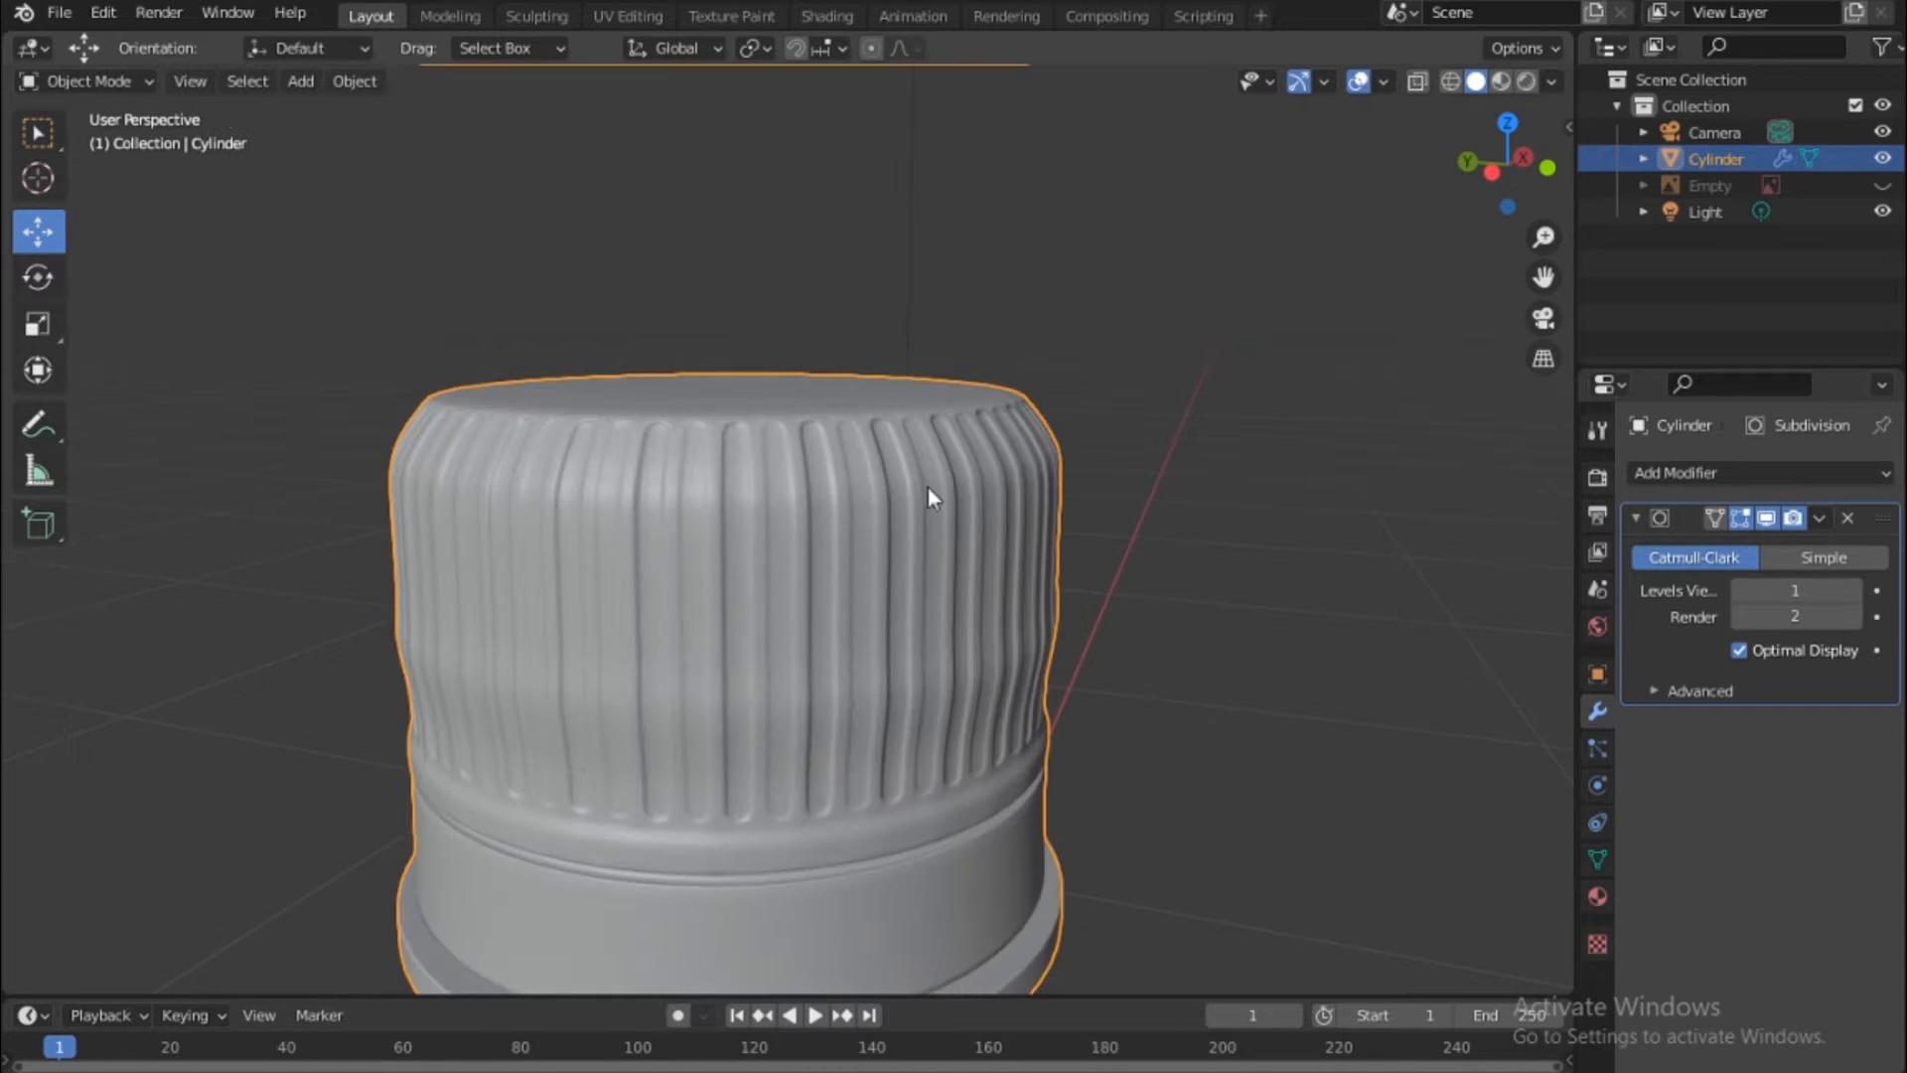
click(1164, 476)
In the front view, raise the bottle about 0.84 m along Z so its base rests on the ground line
scroll(900, 488, down, 9)
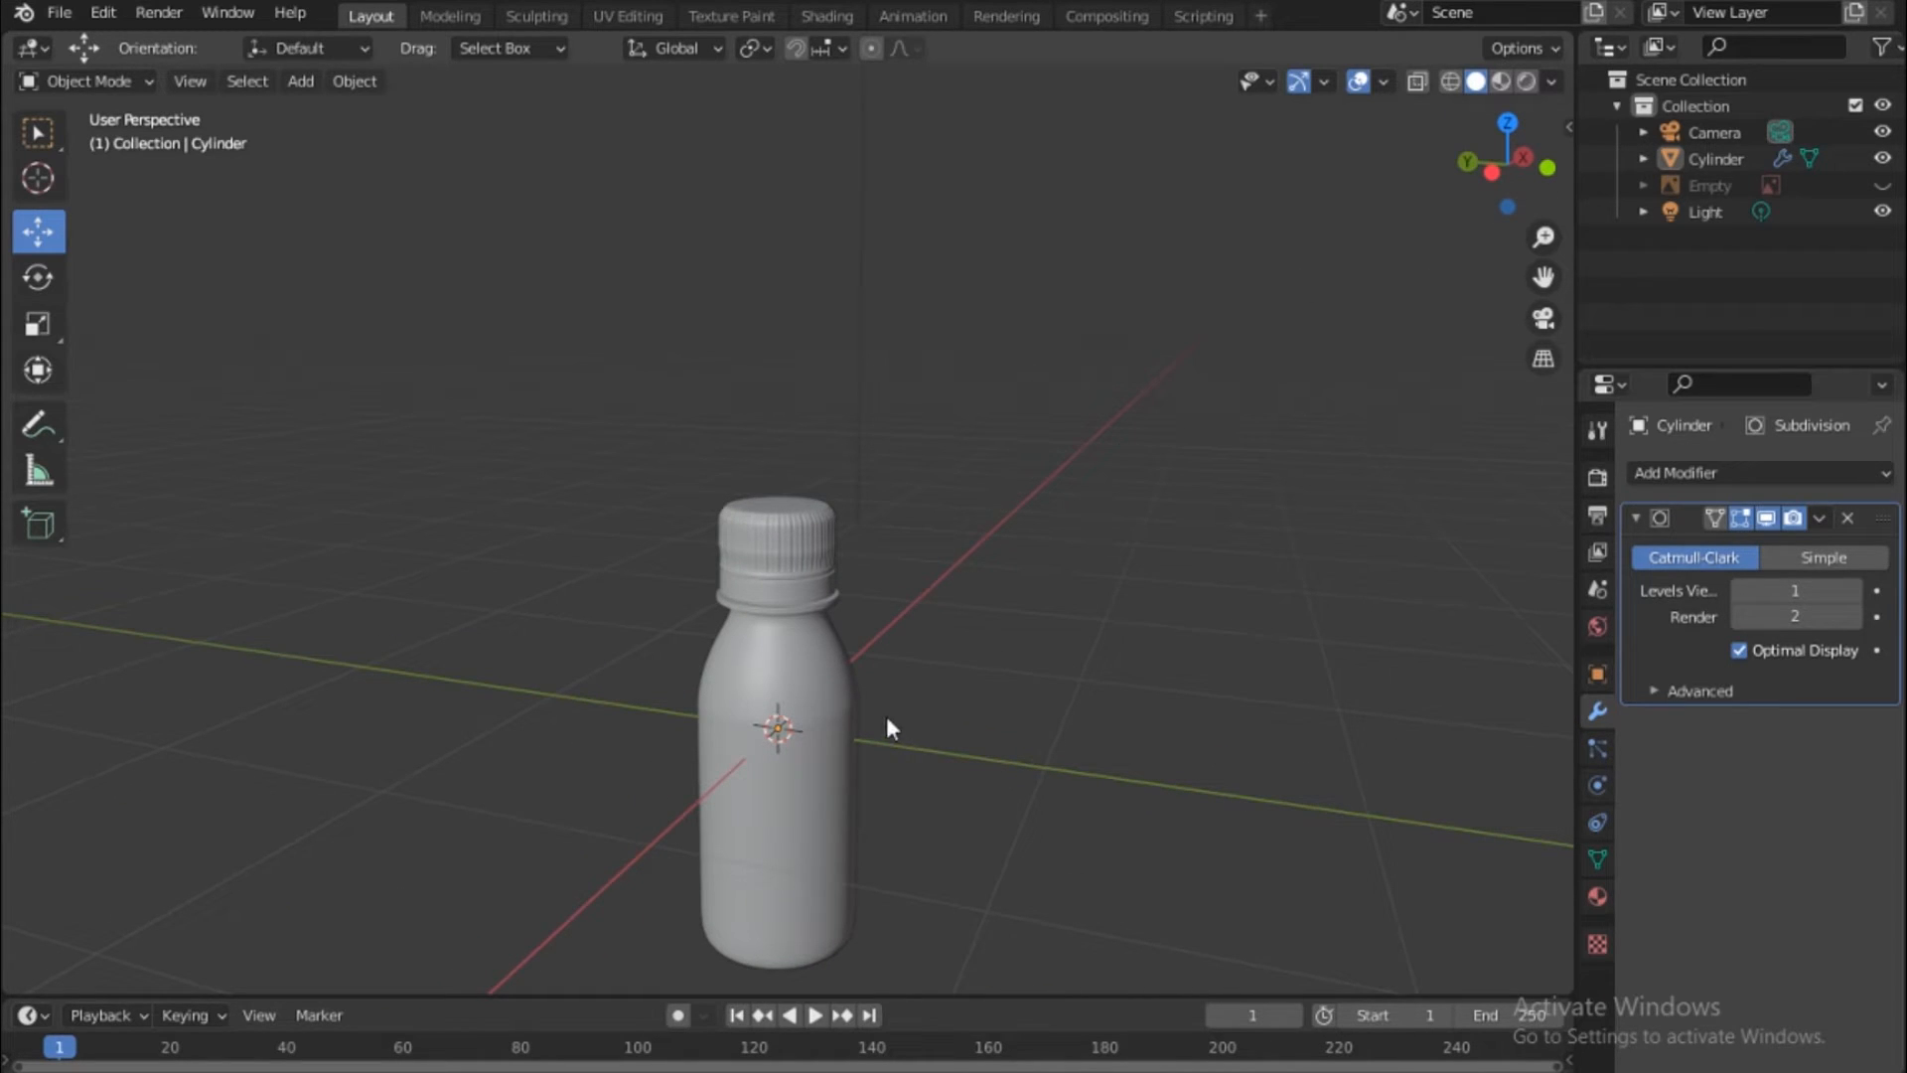
key(grave)
click(650, 555)
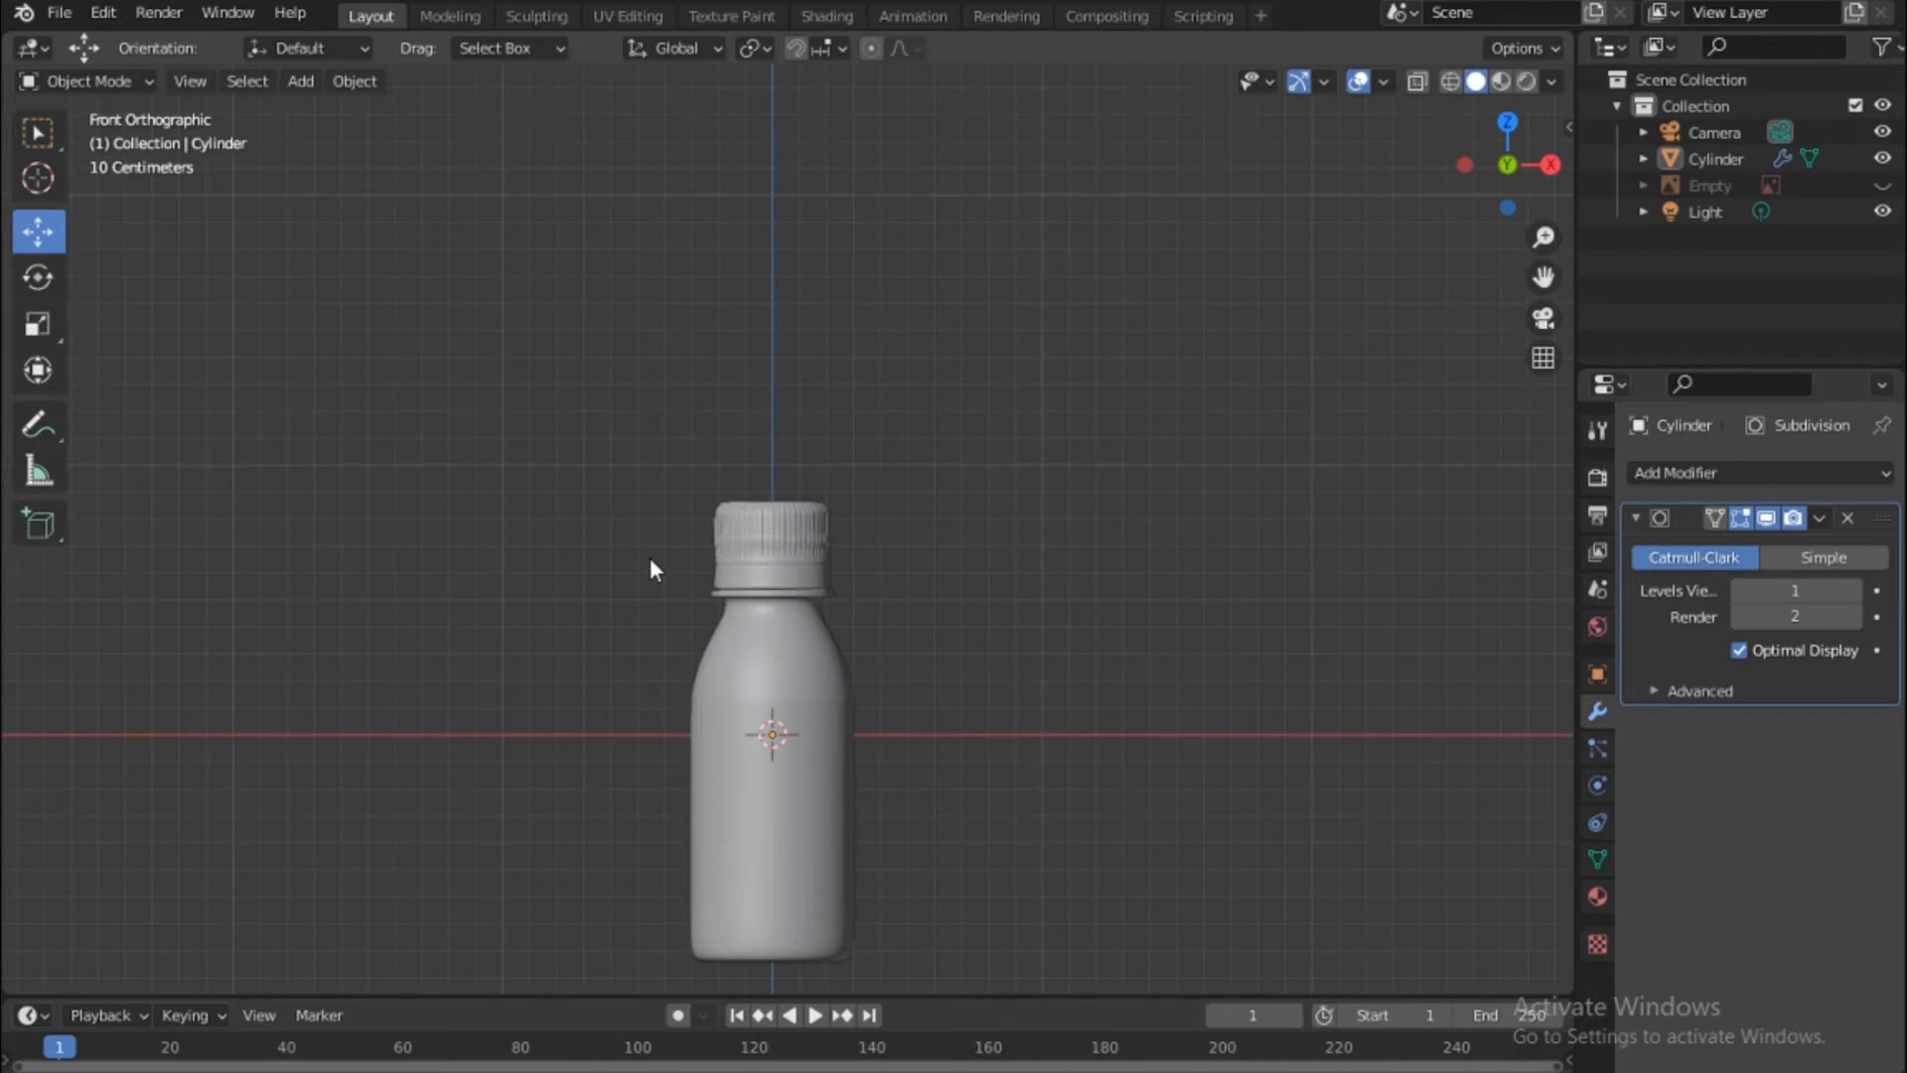
click(771, 522)
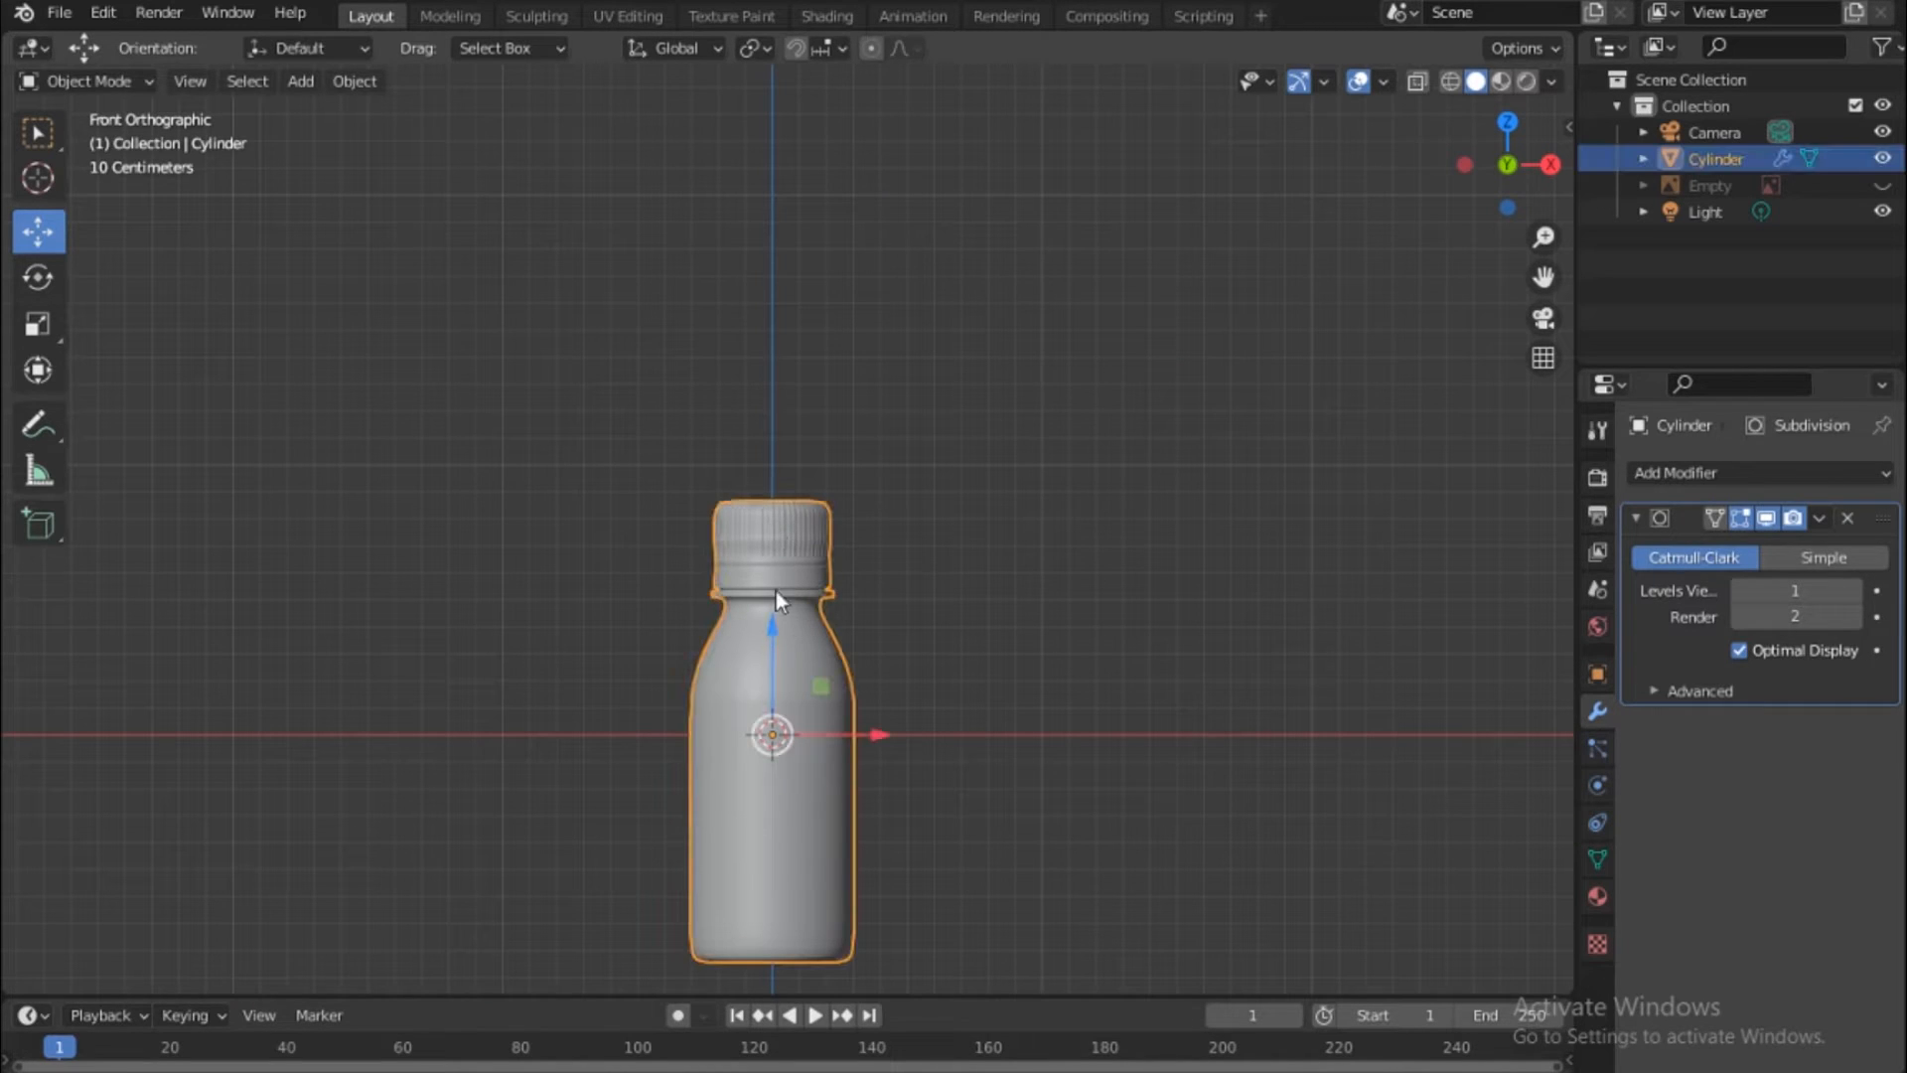
drag(772, 628, 790, 389)
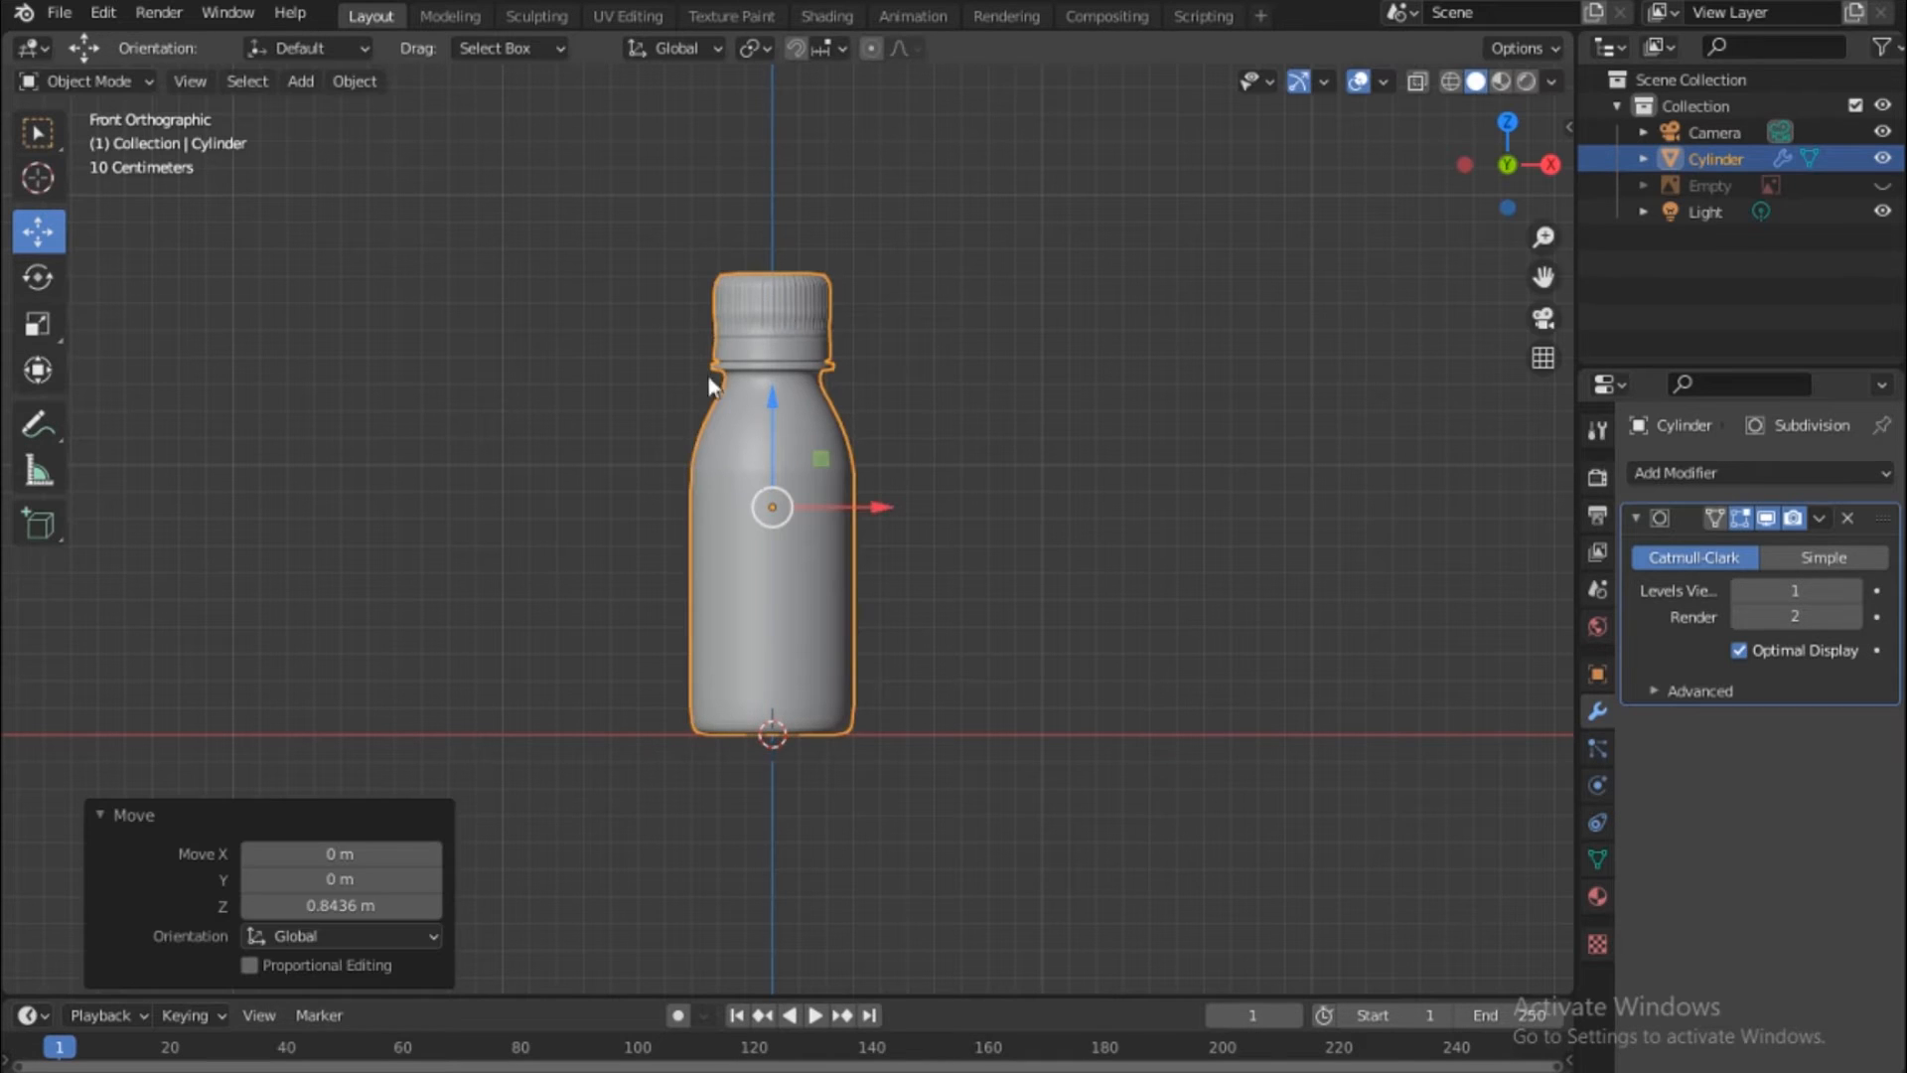
Show the bottle through the camera in rendered shading and split the viewport, with the second view looking from the top
click(1527, 81)
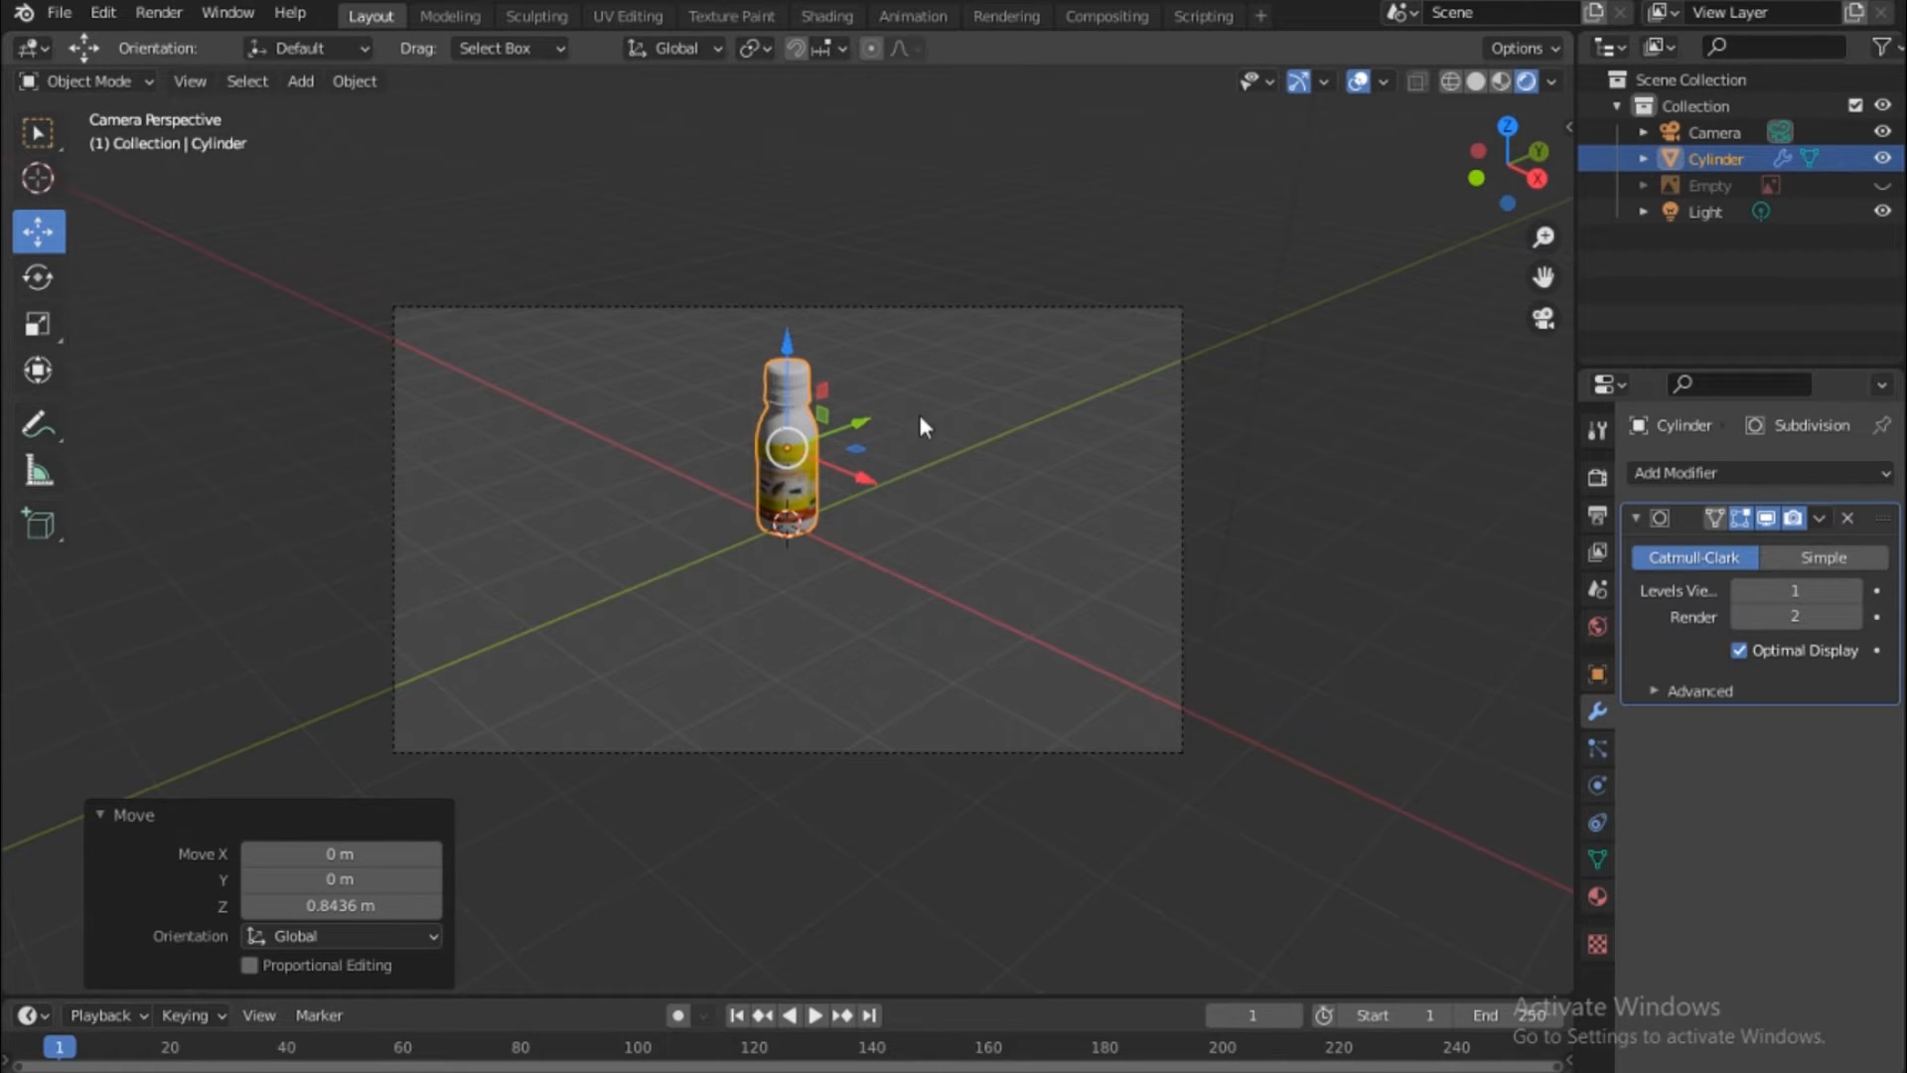
scroll(898, 458, up, 2)
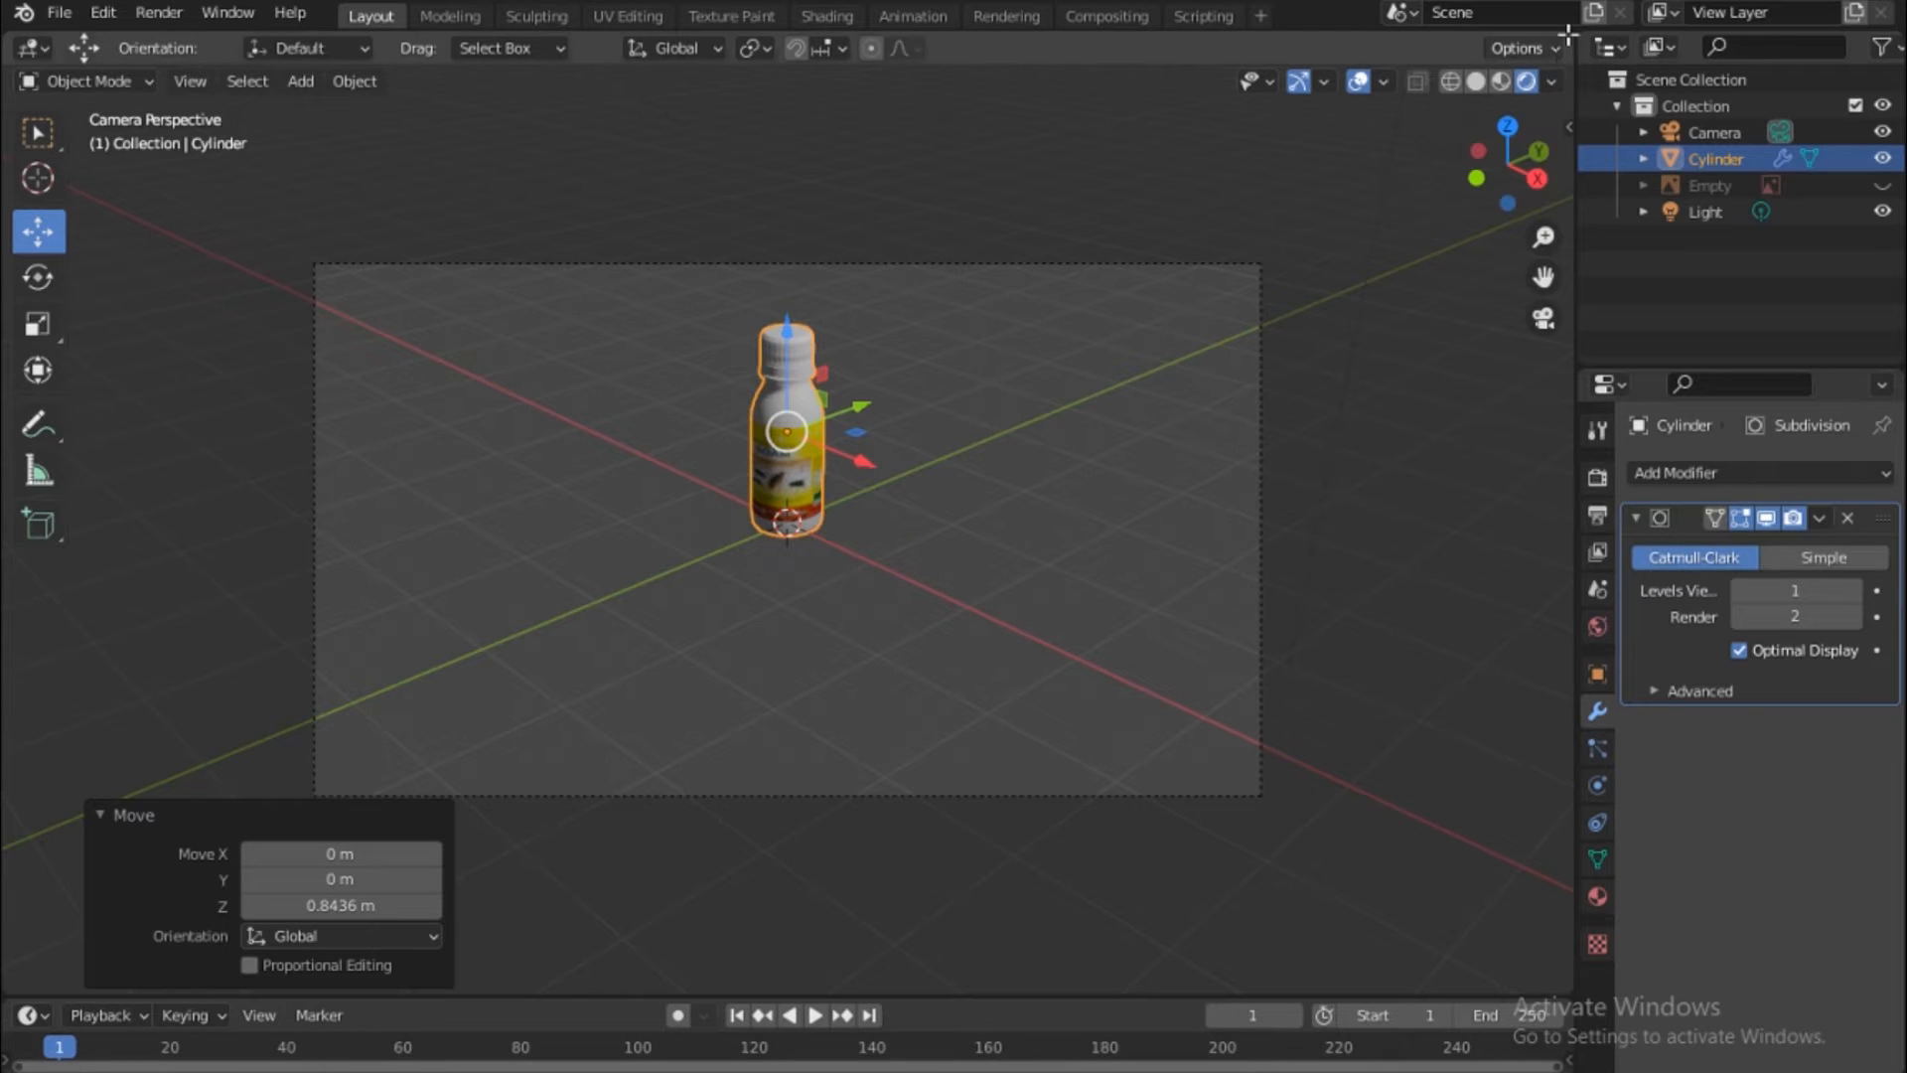
drag(1567, 38, 988, 99)
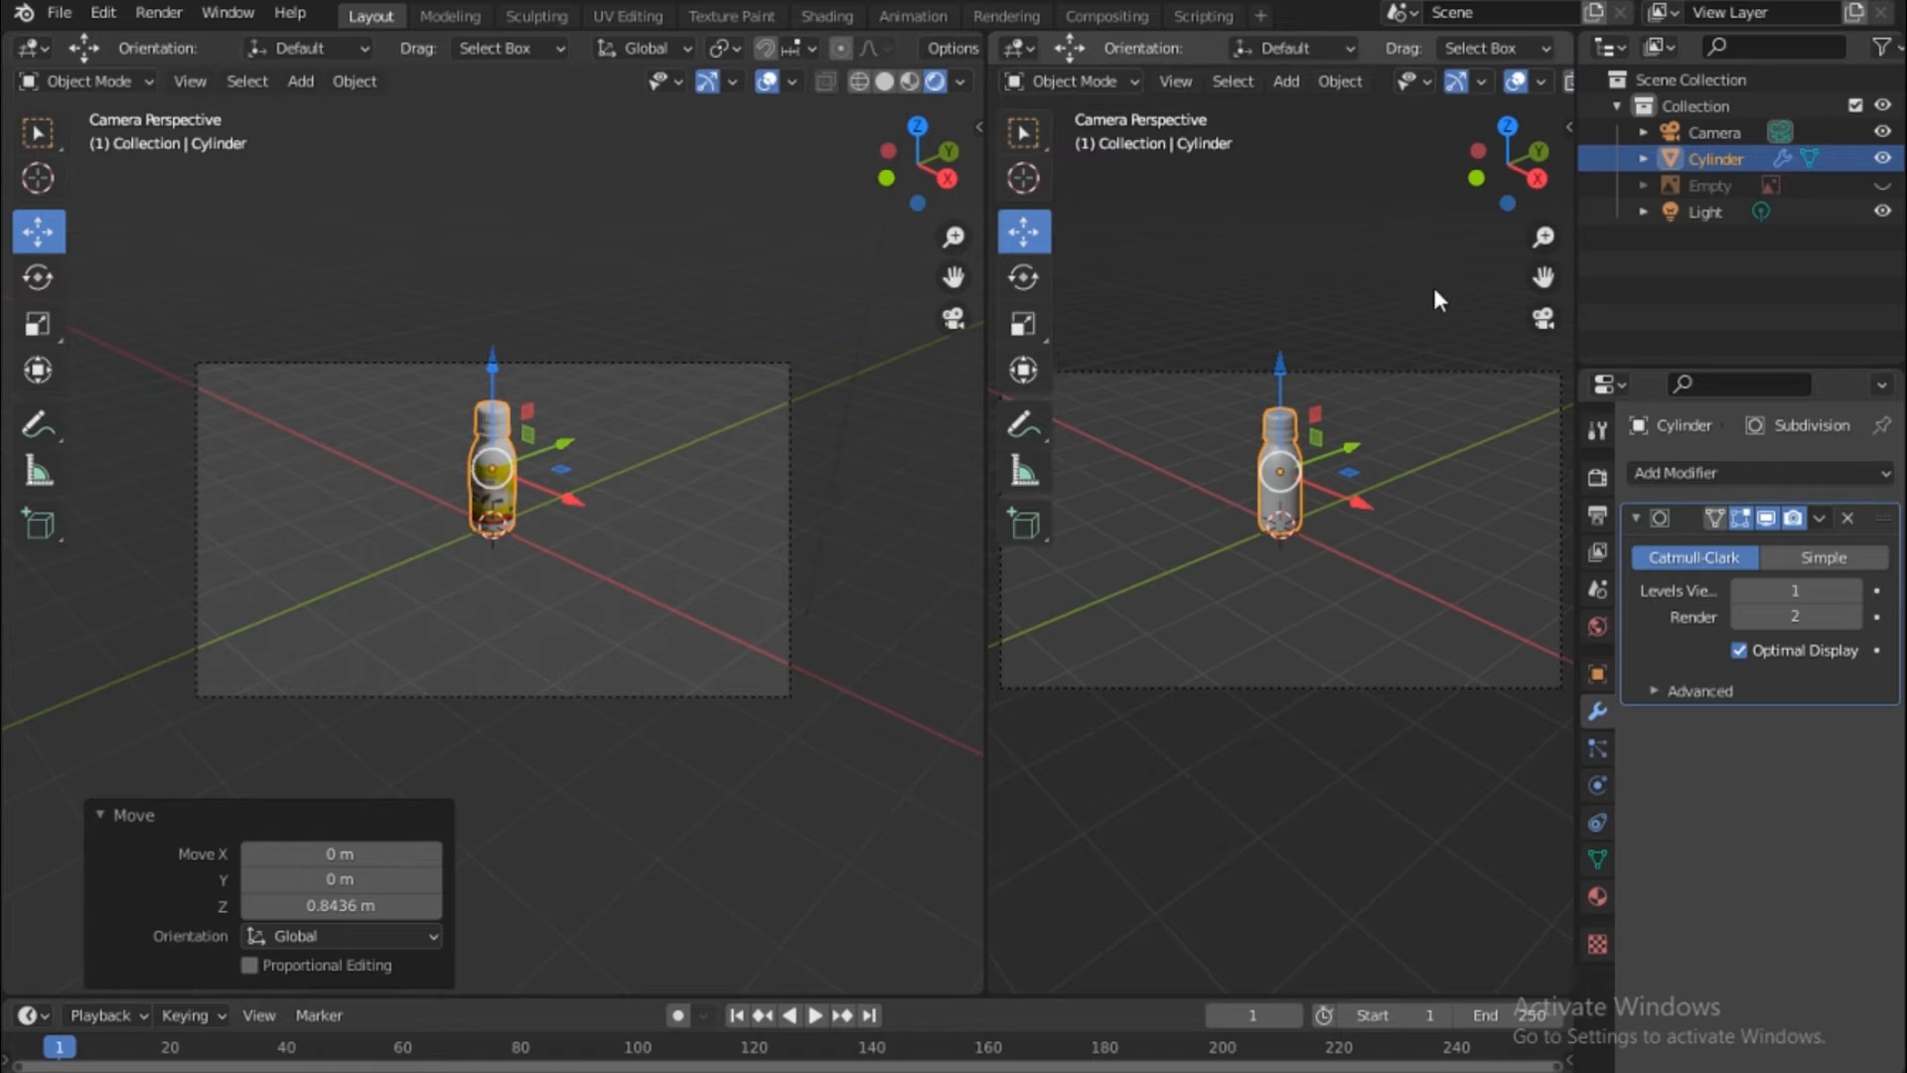
key(grave)
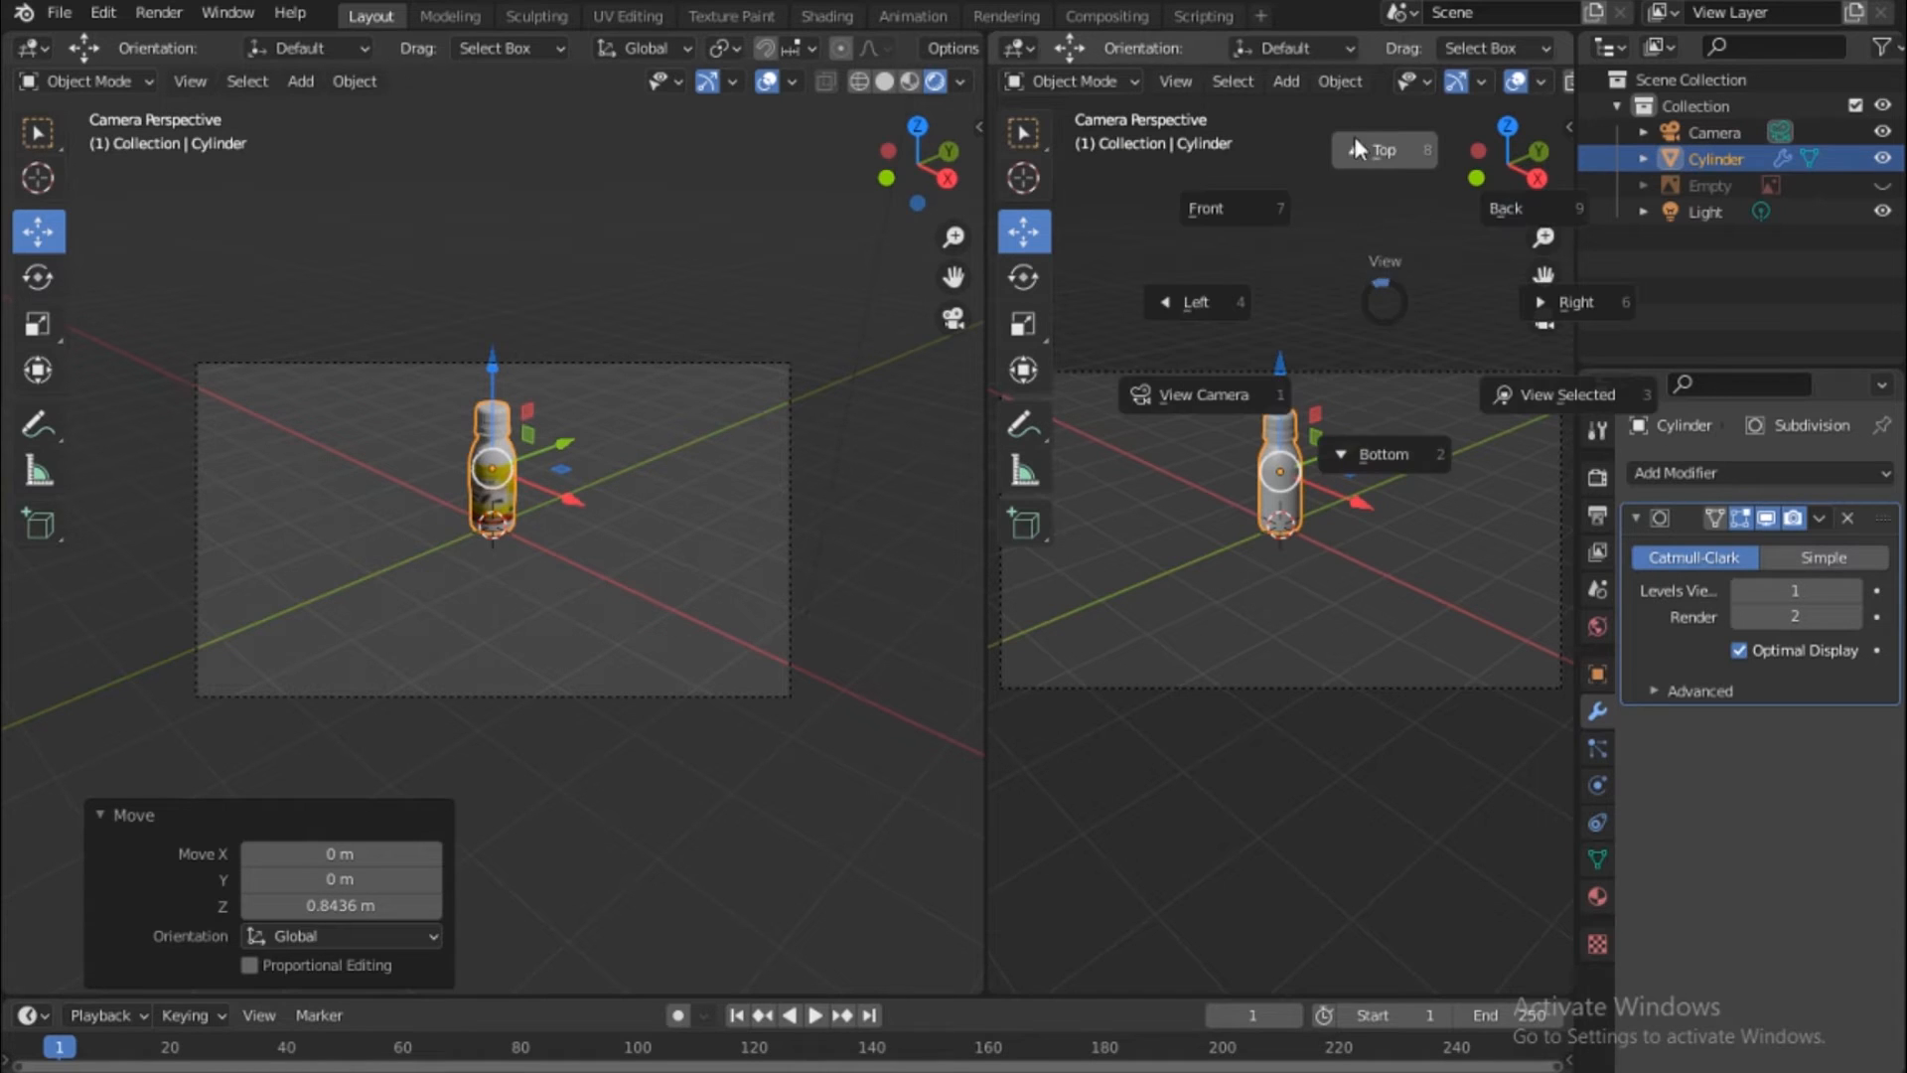
click(1358, 146)
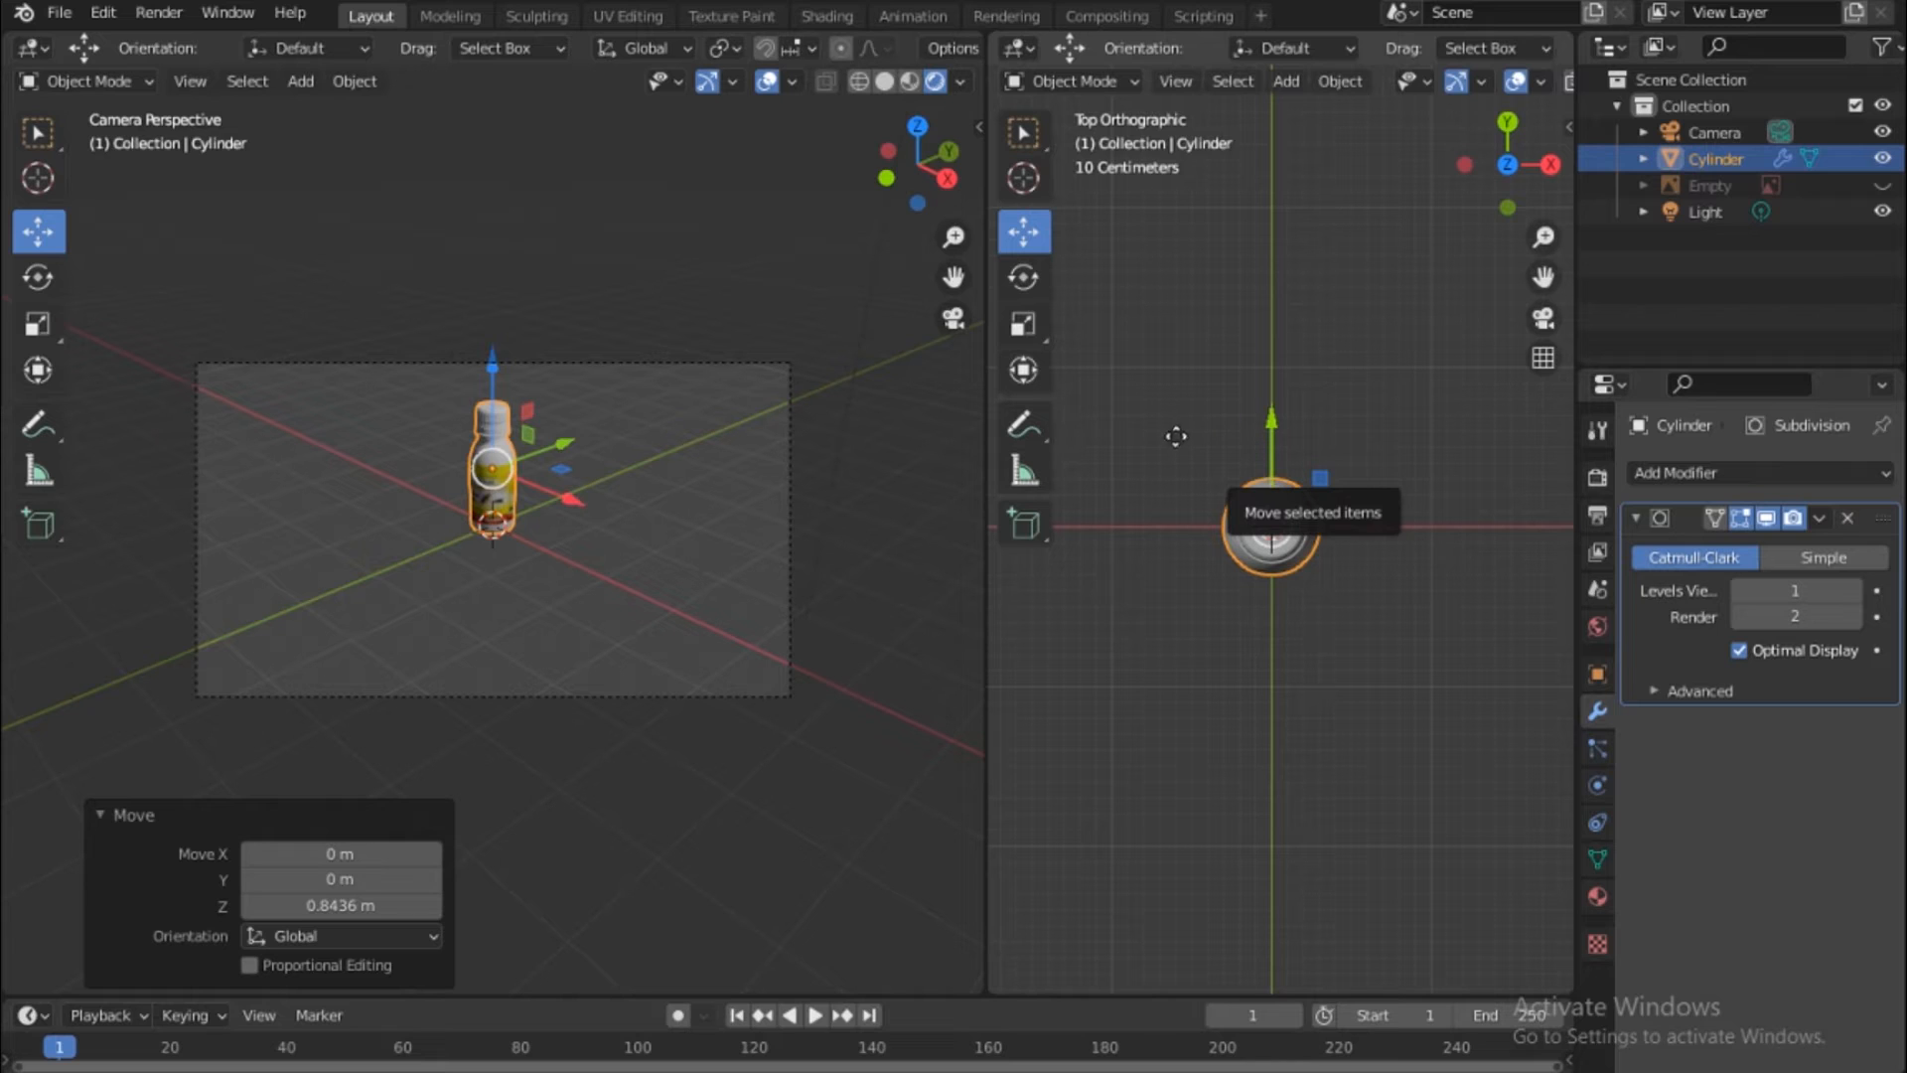
Duplicate the bottle twice, placing one copy diagonally beside the original and another about 0.9 m further along negative X
key(shift+d)
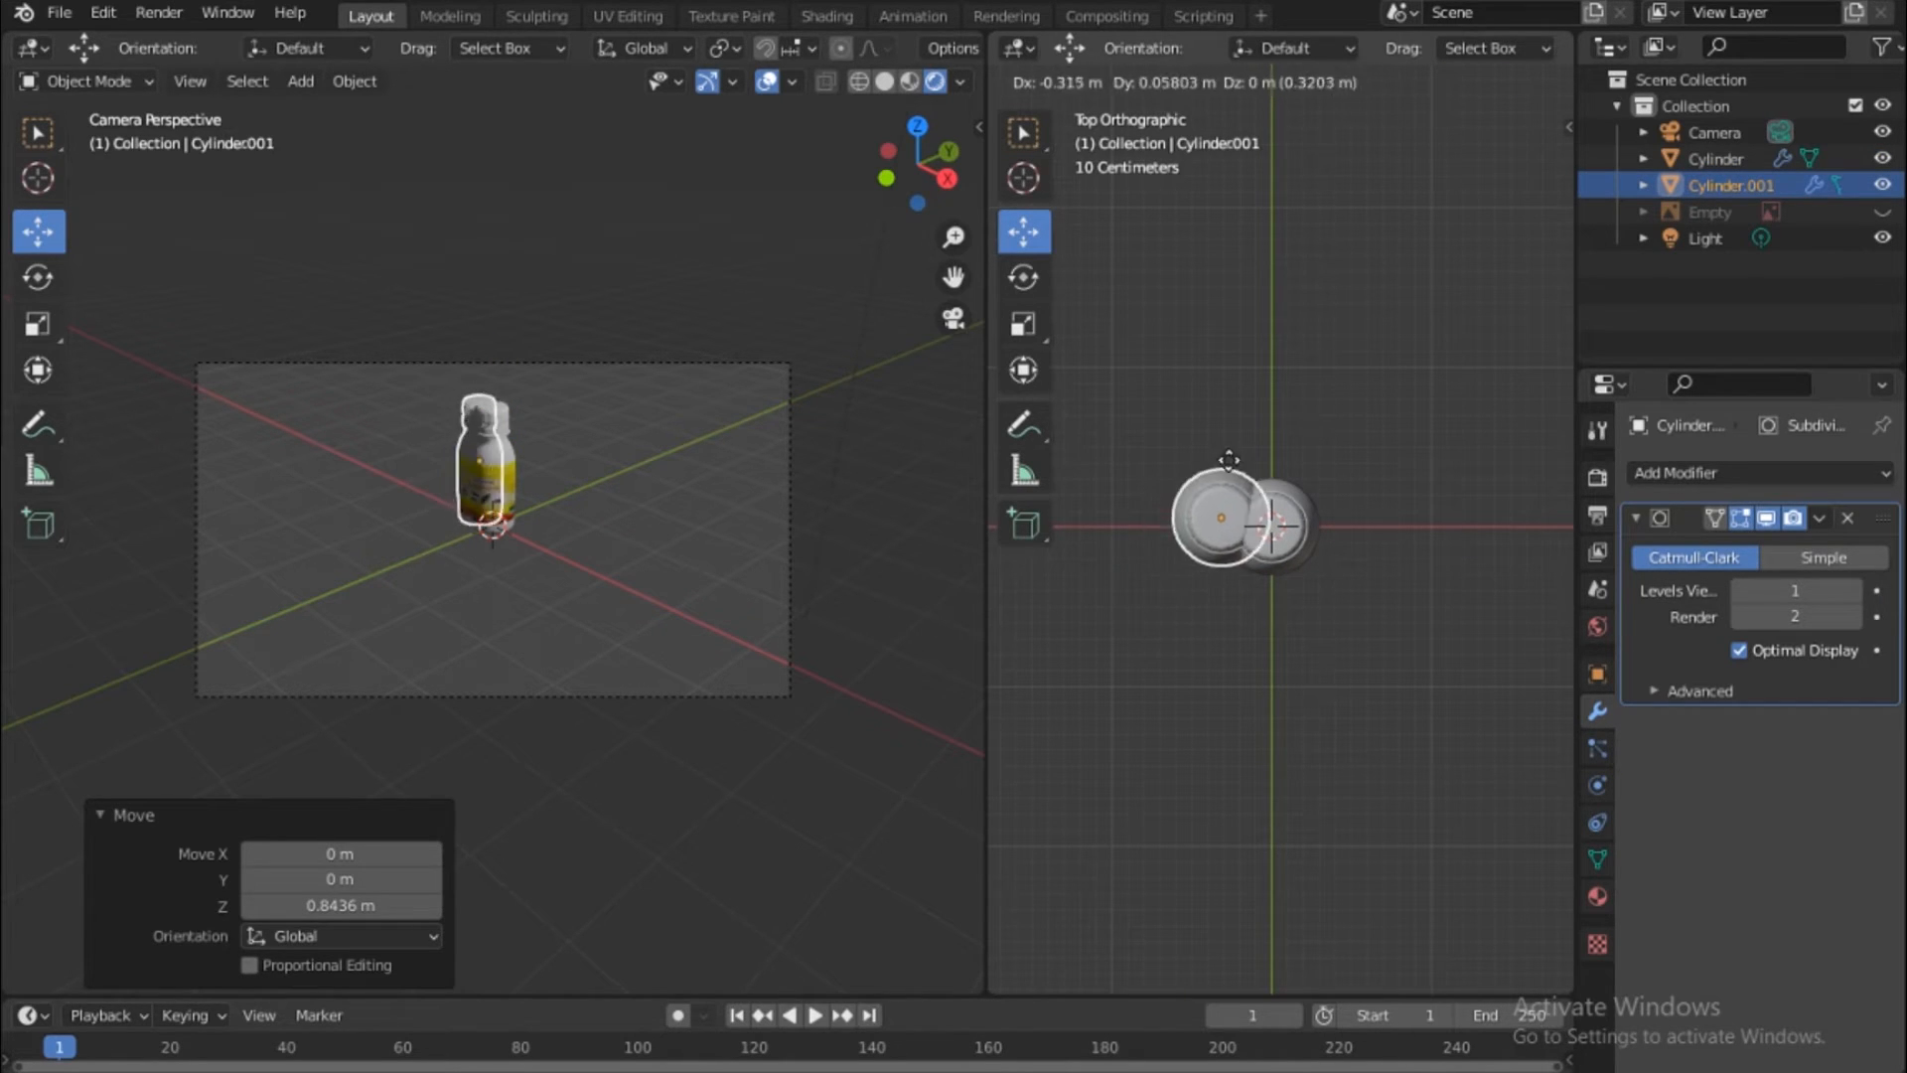
click(1397, 427)
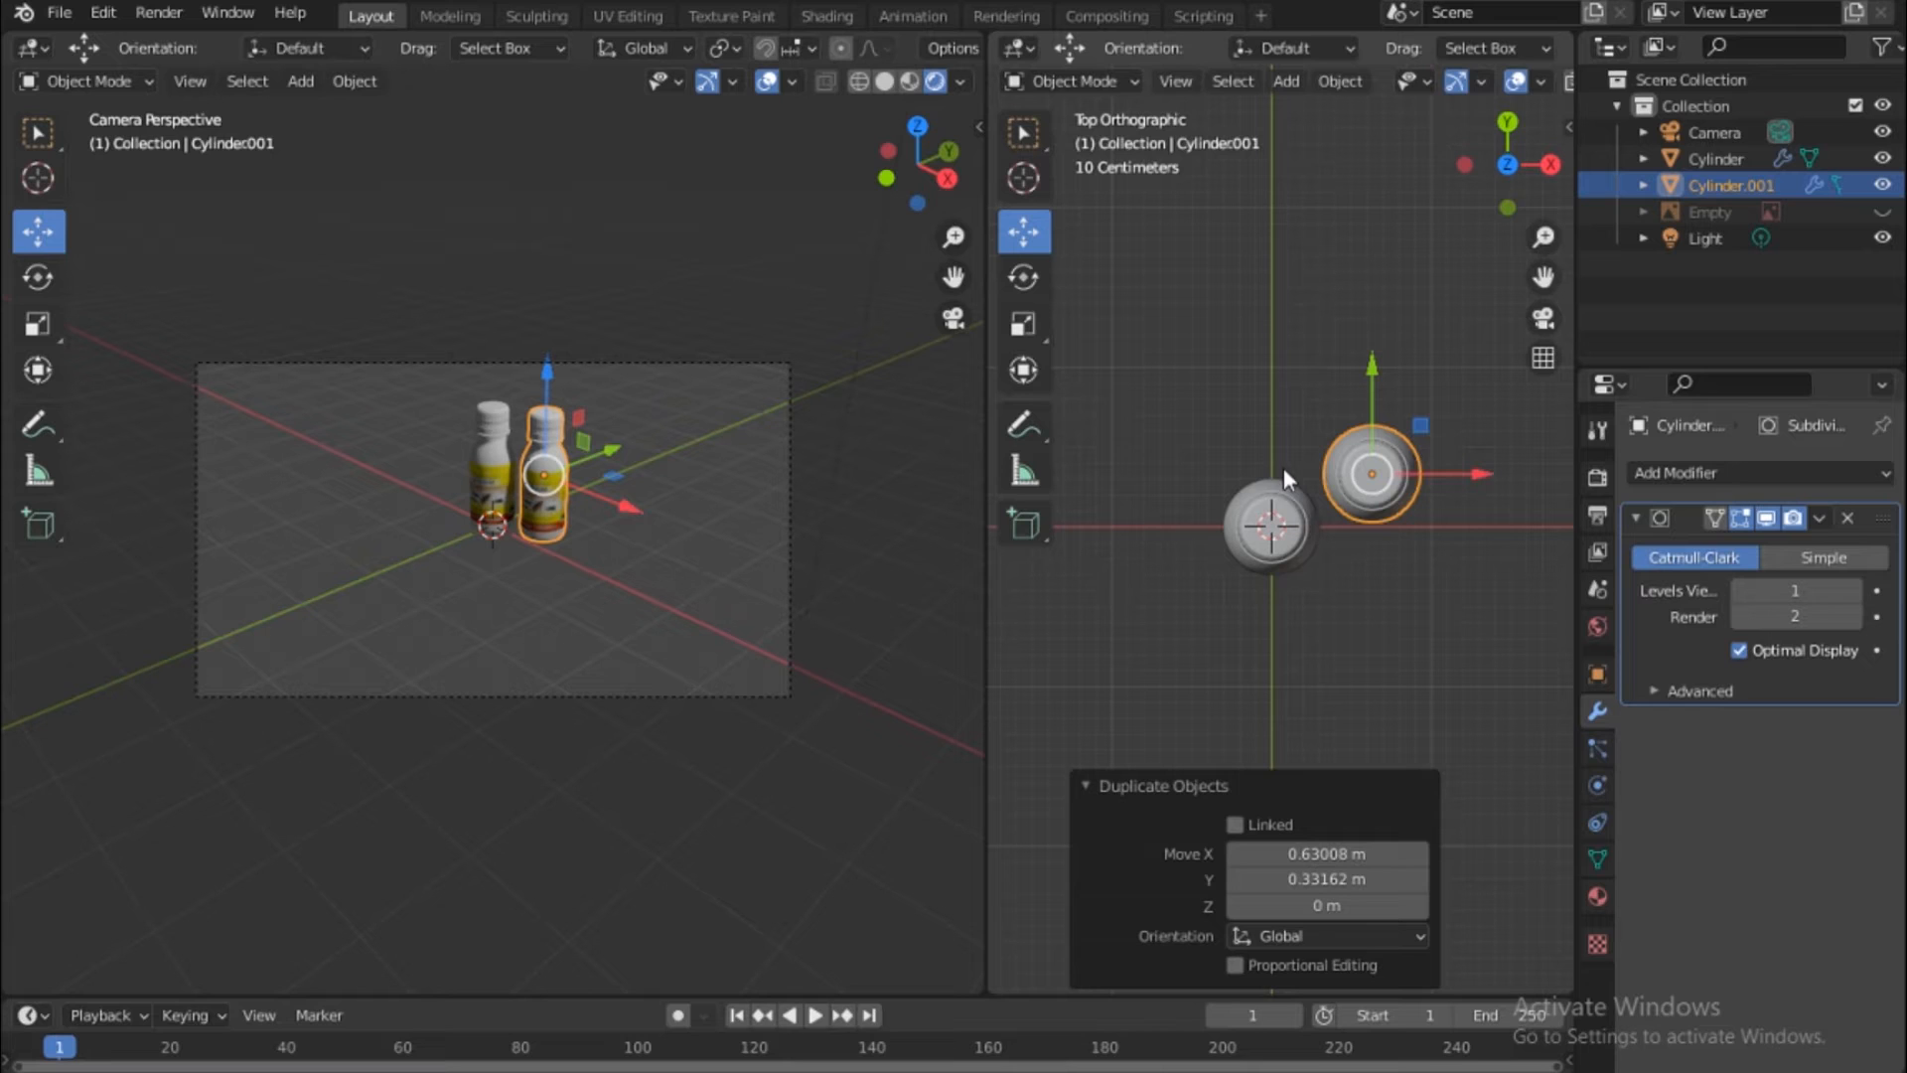
drag(1382, 477, 1200, 599)
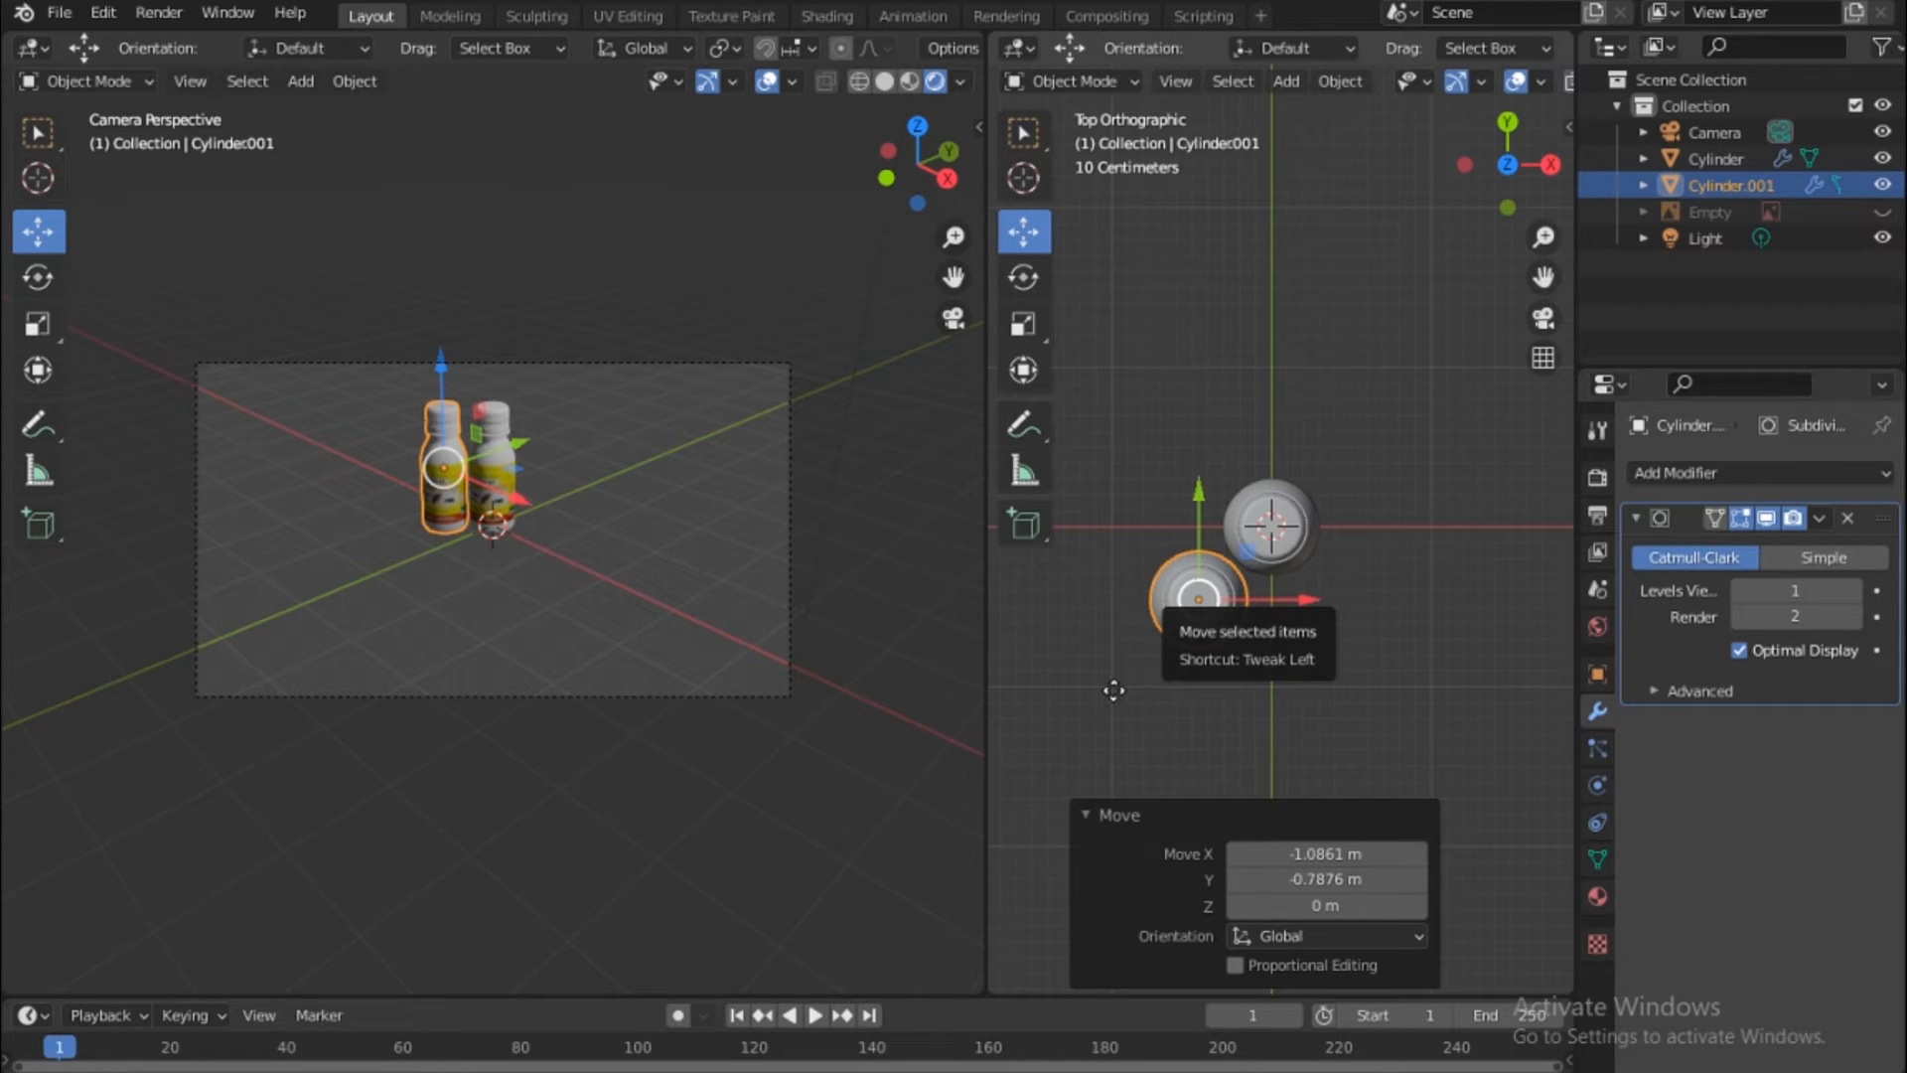
key(shift+d)
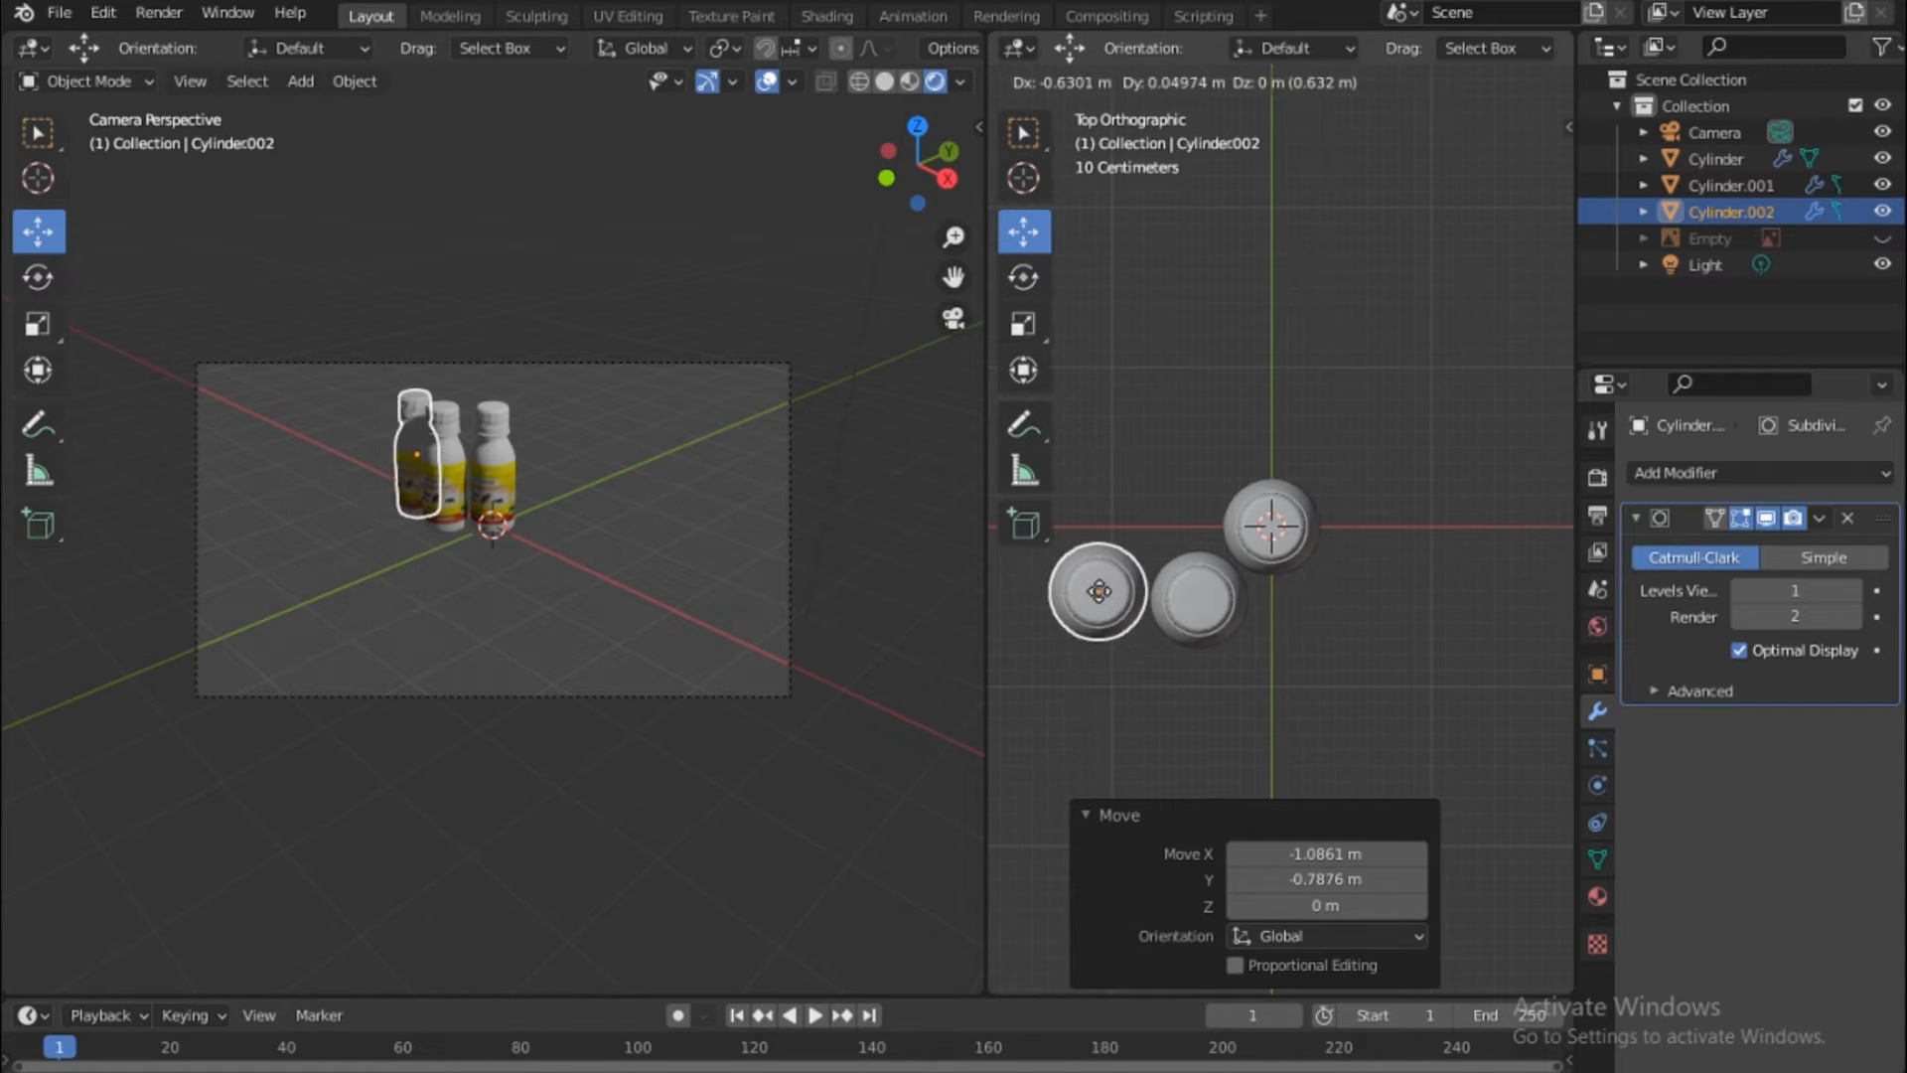
click(1135, 618)
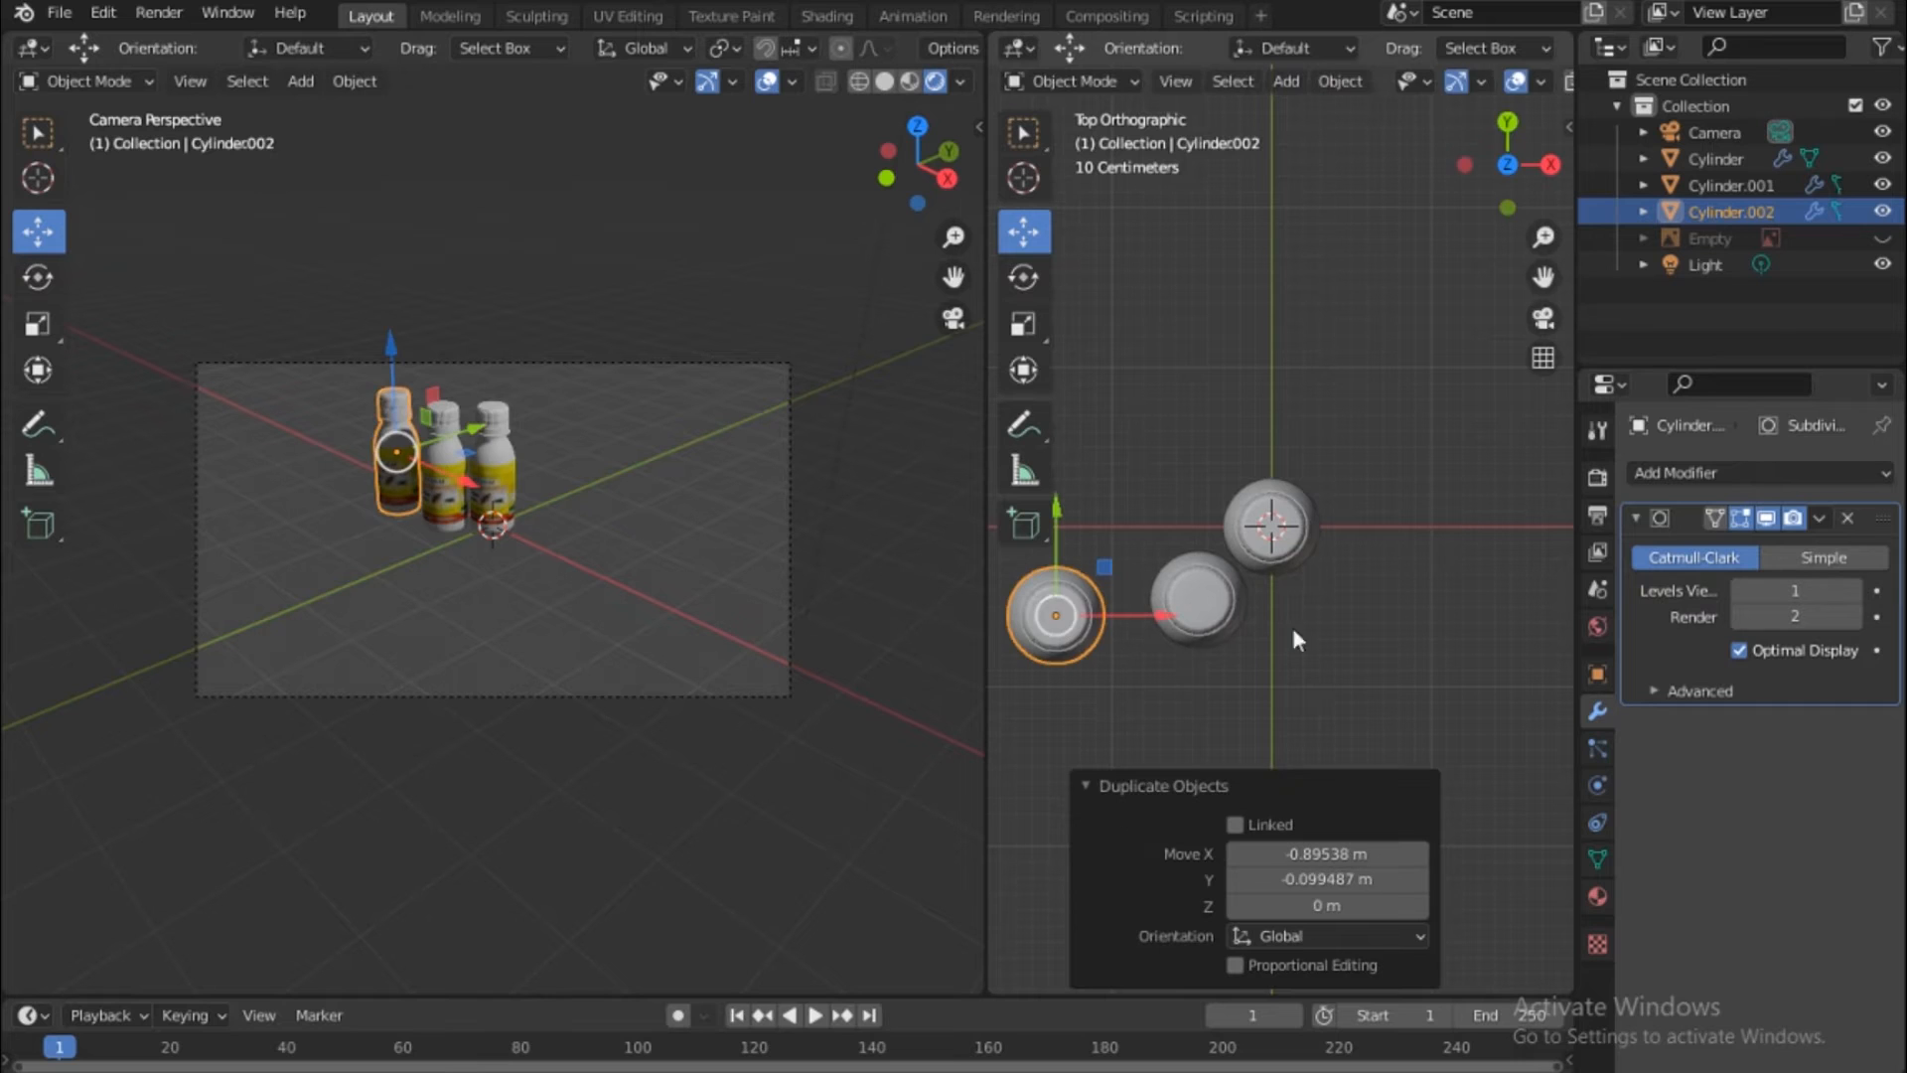
In the front view, duplicate the outermost bottle and place the copy about 1.75 m along X, level with the others
key(grave)
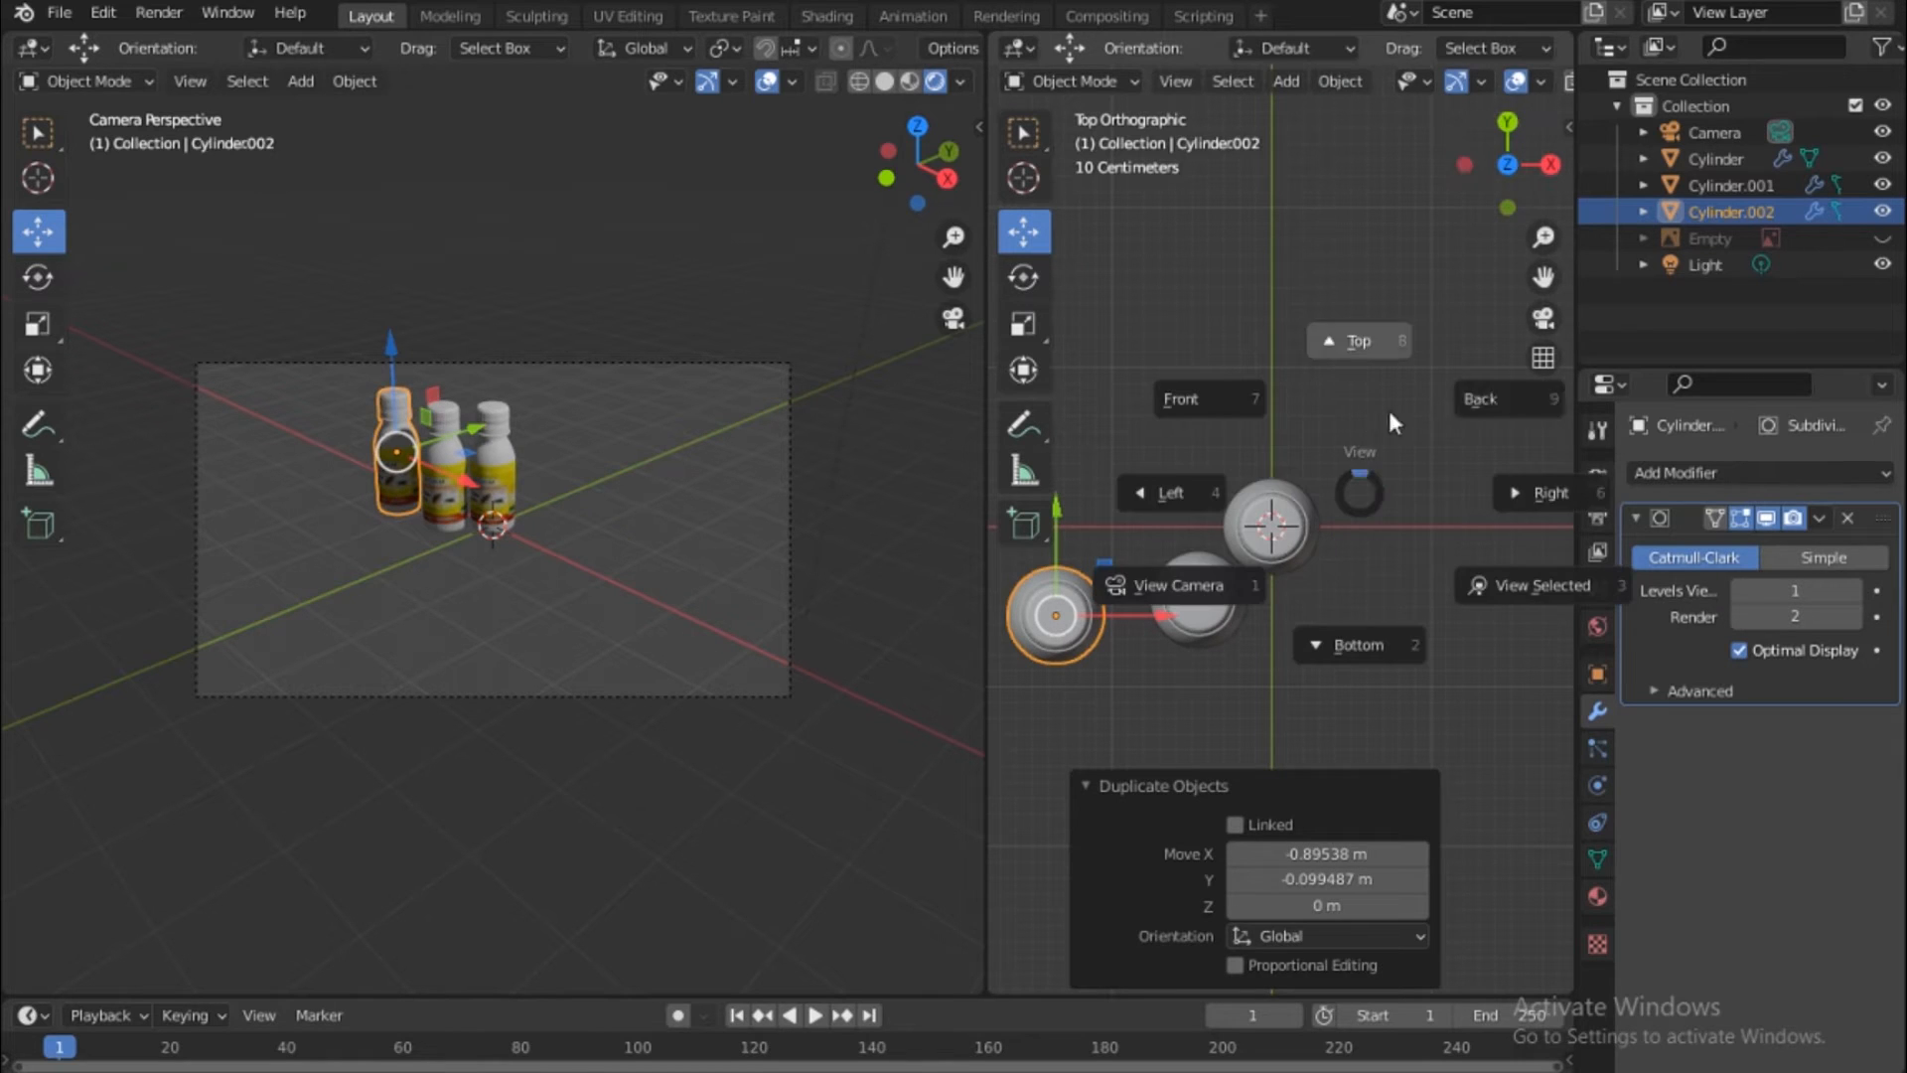
click(1246, 408)
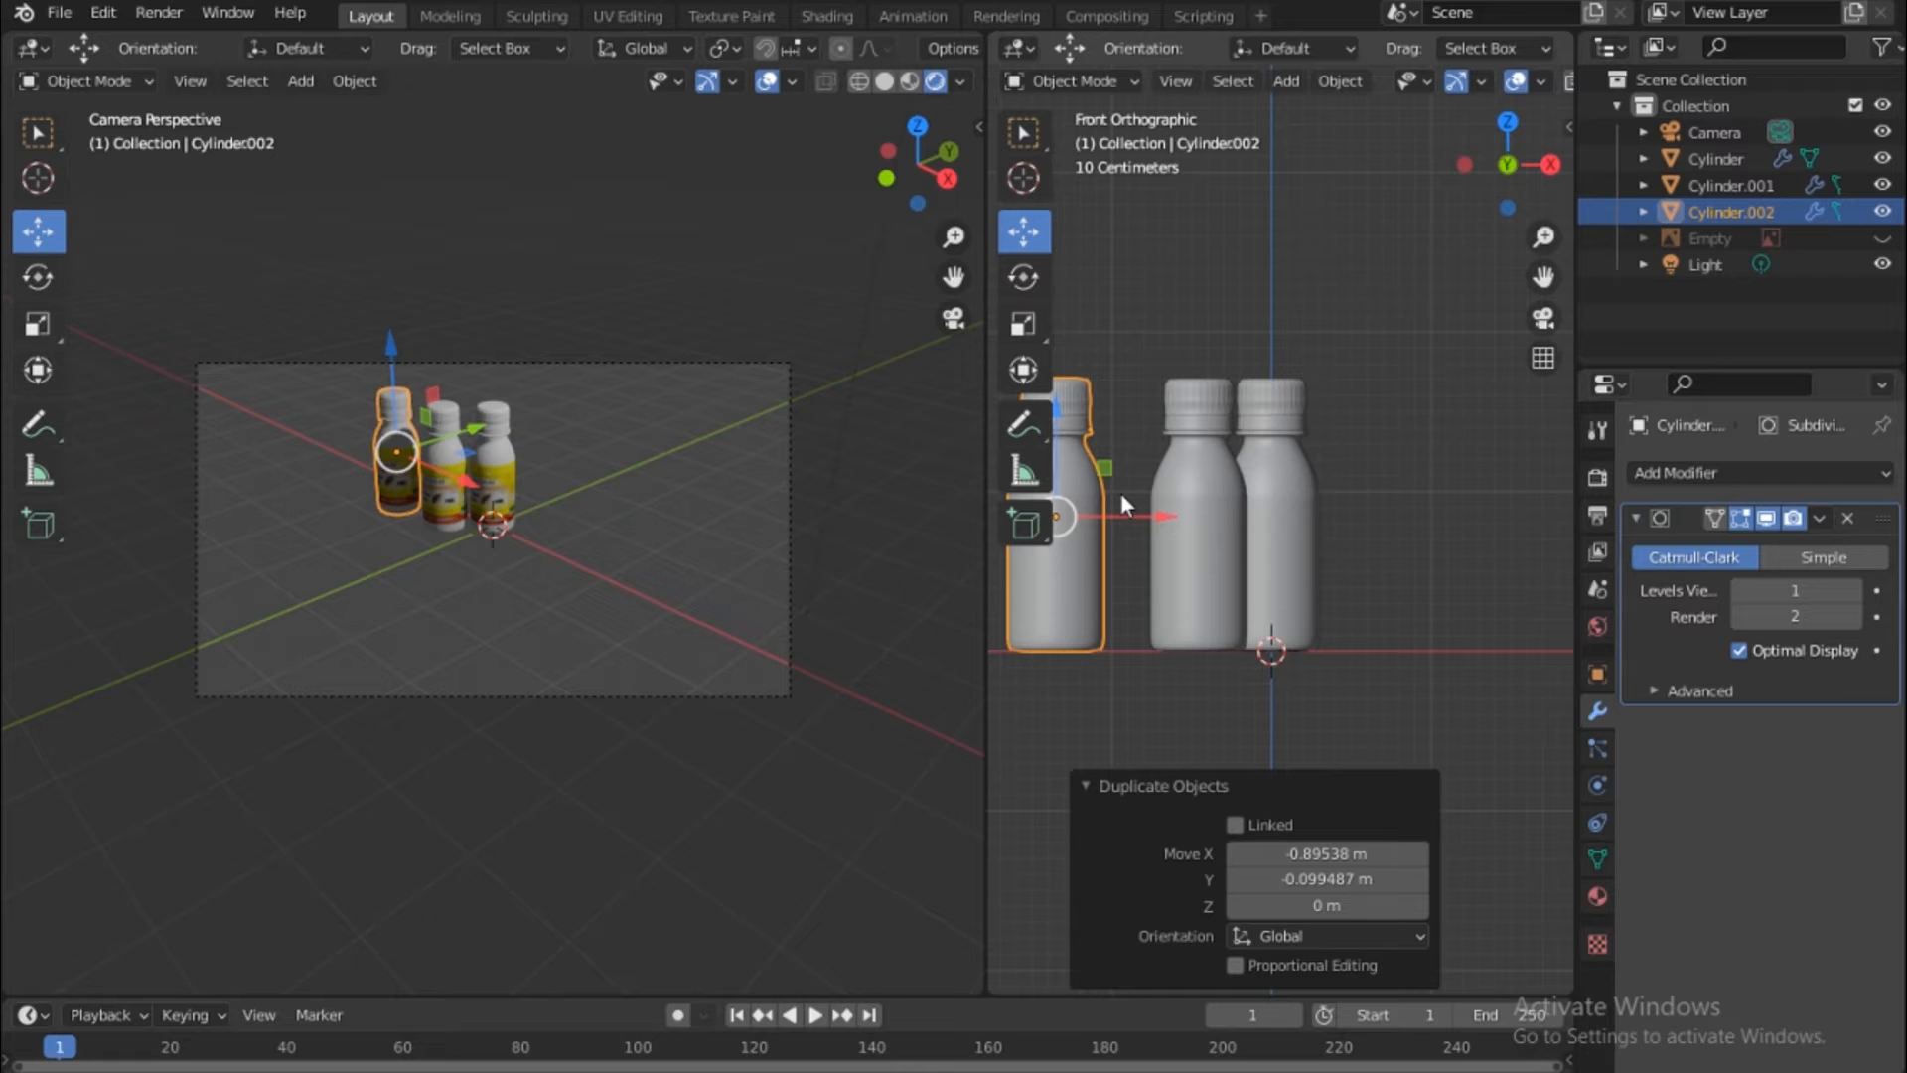
key(shift+d)
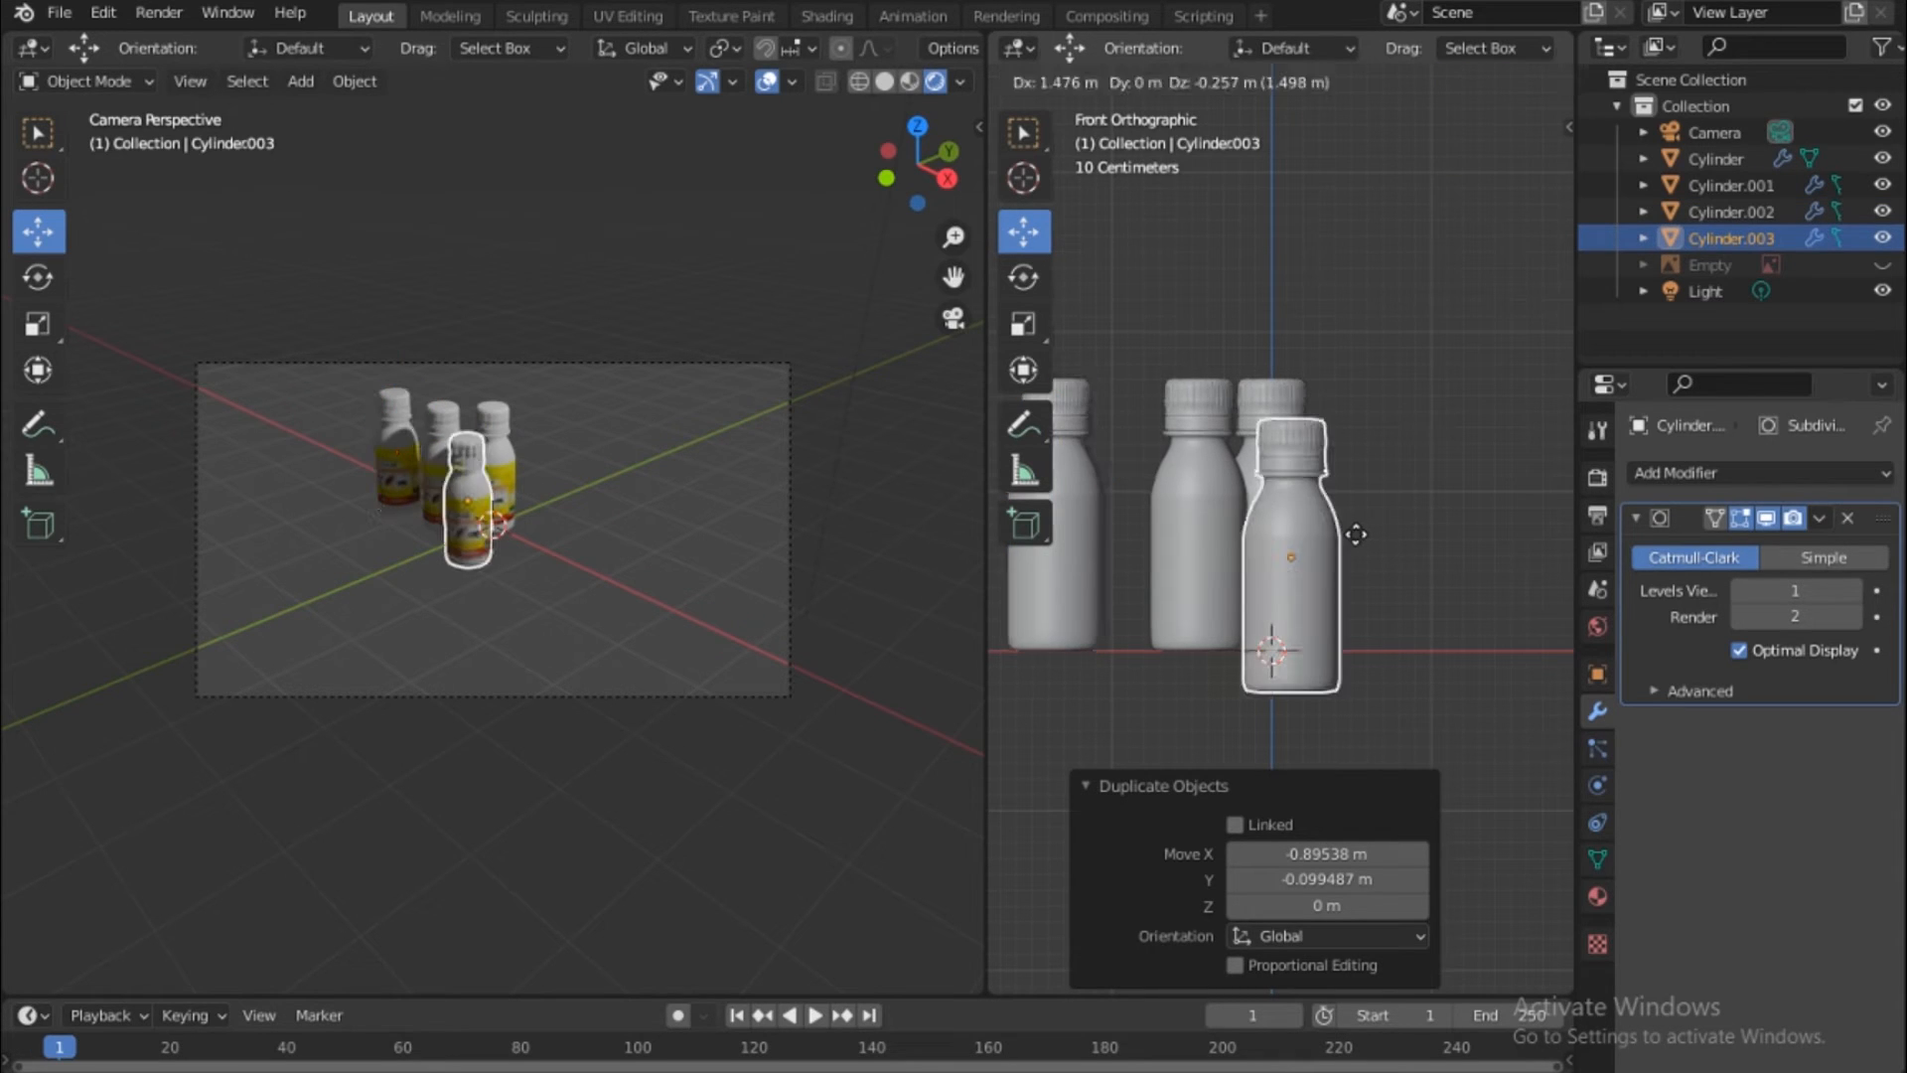
click(1397, 489)
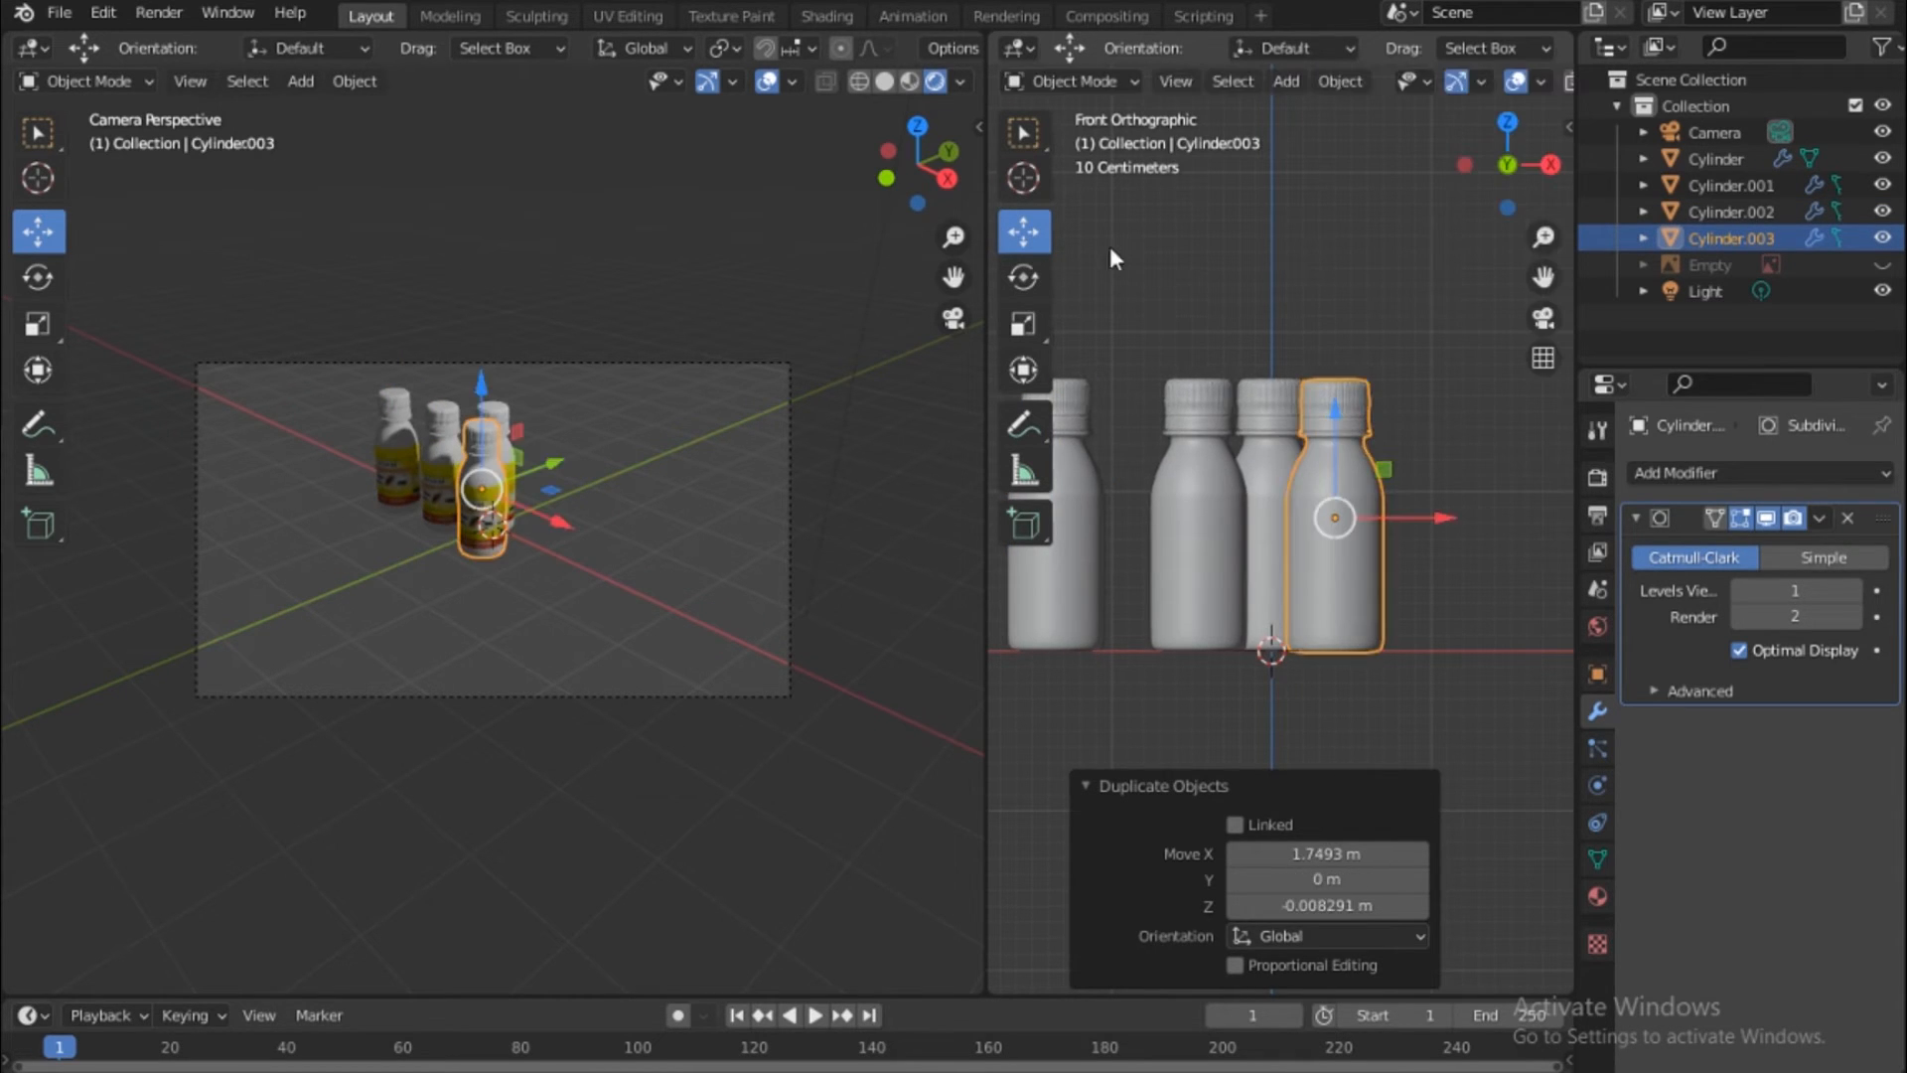
Rotate the new bottle copy about -90° around the view axis so it lies on its side
click(1026, 279)
drag(1507, 164, 1486, 204)
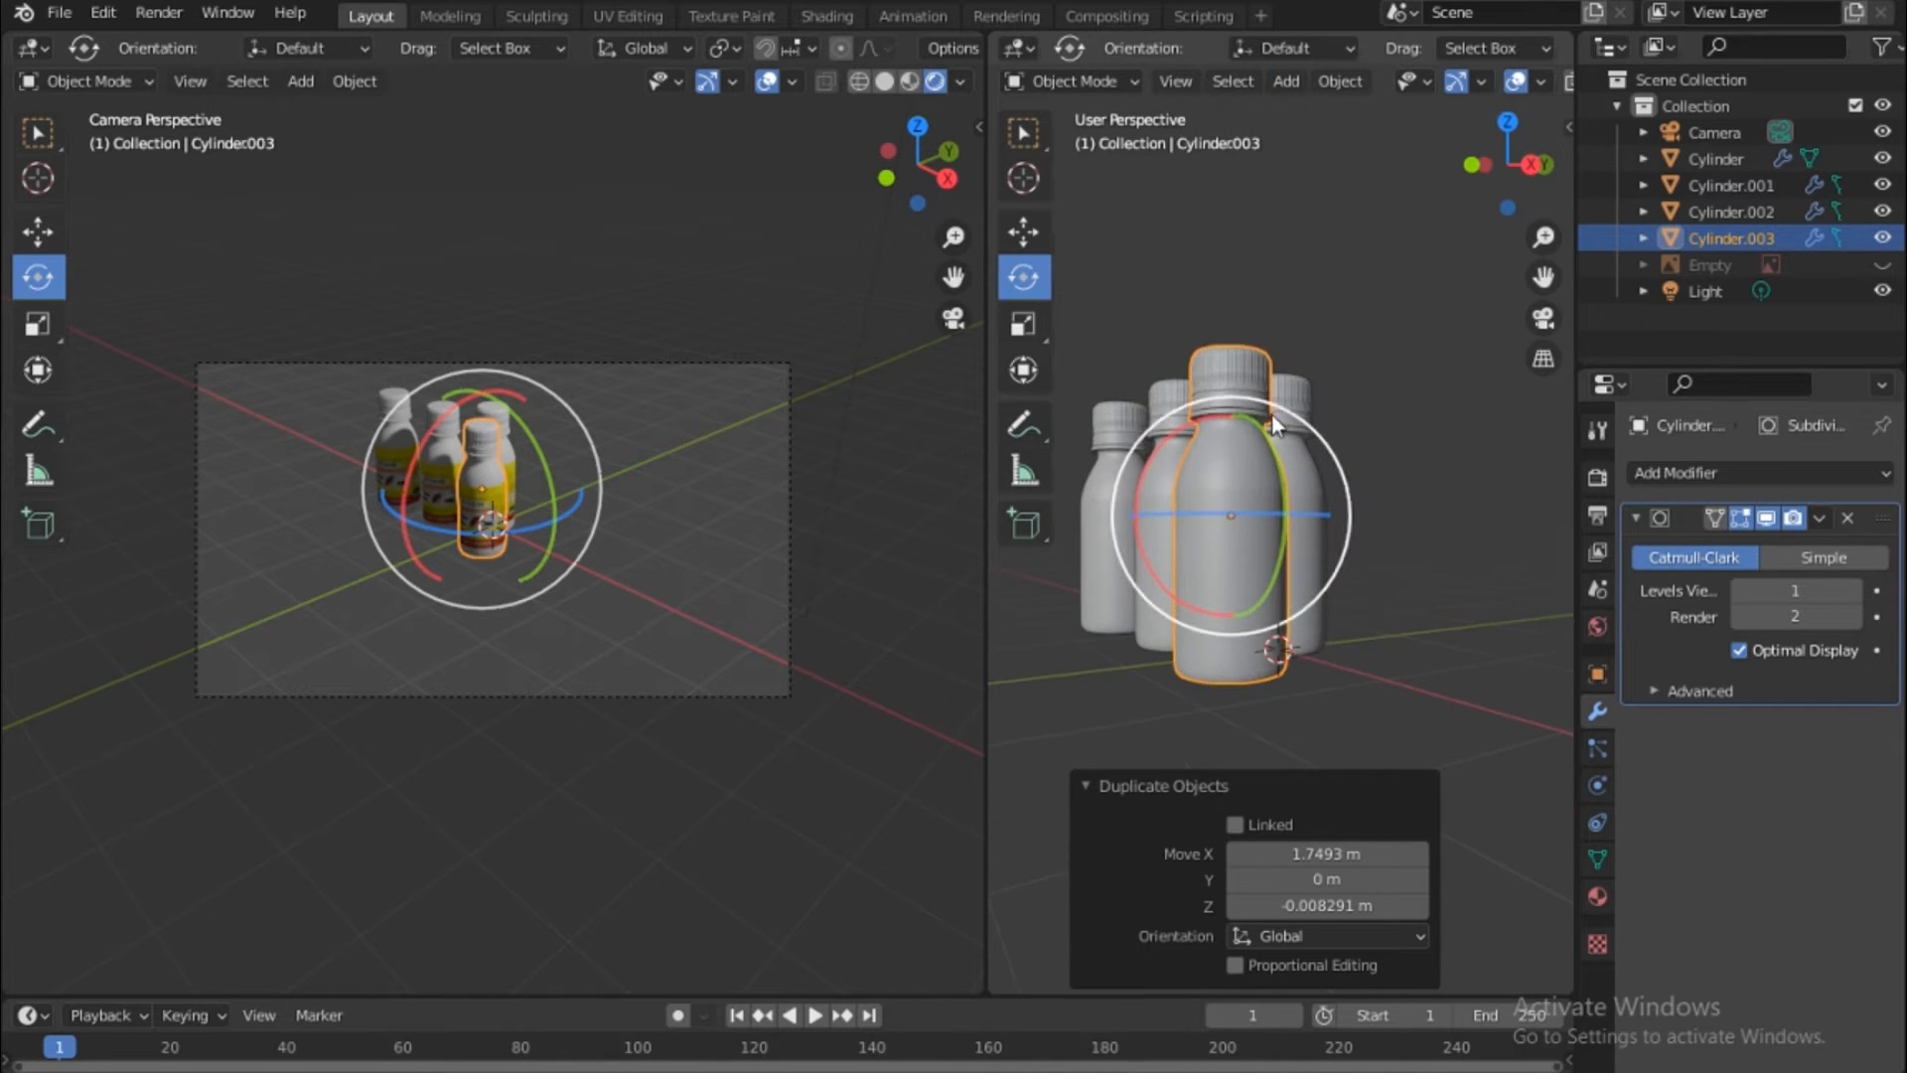
drag(1283, 407, 1108, 464)
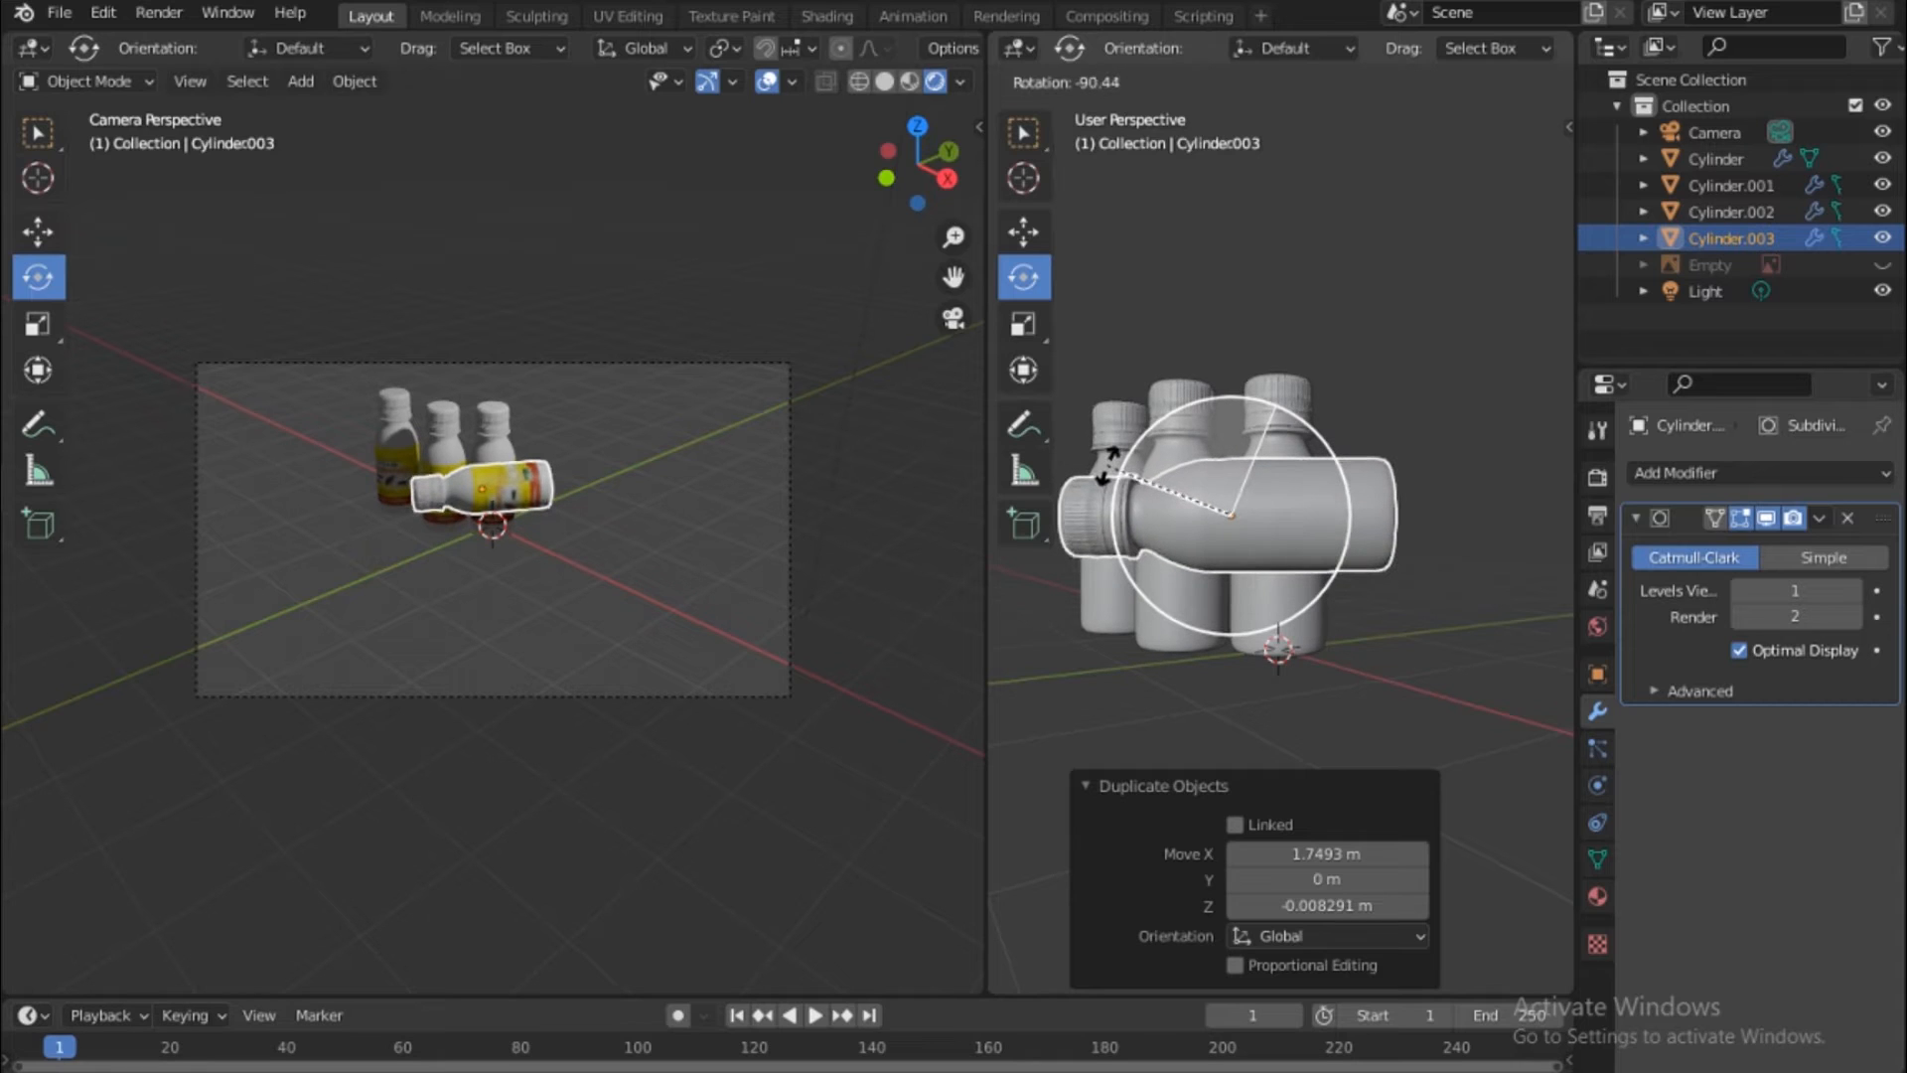
drag(1108, 464, 1107, 467)
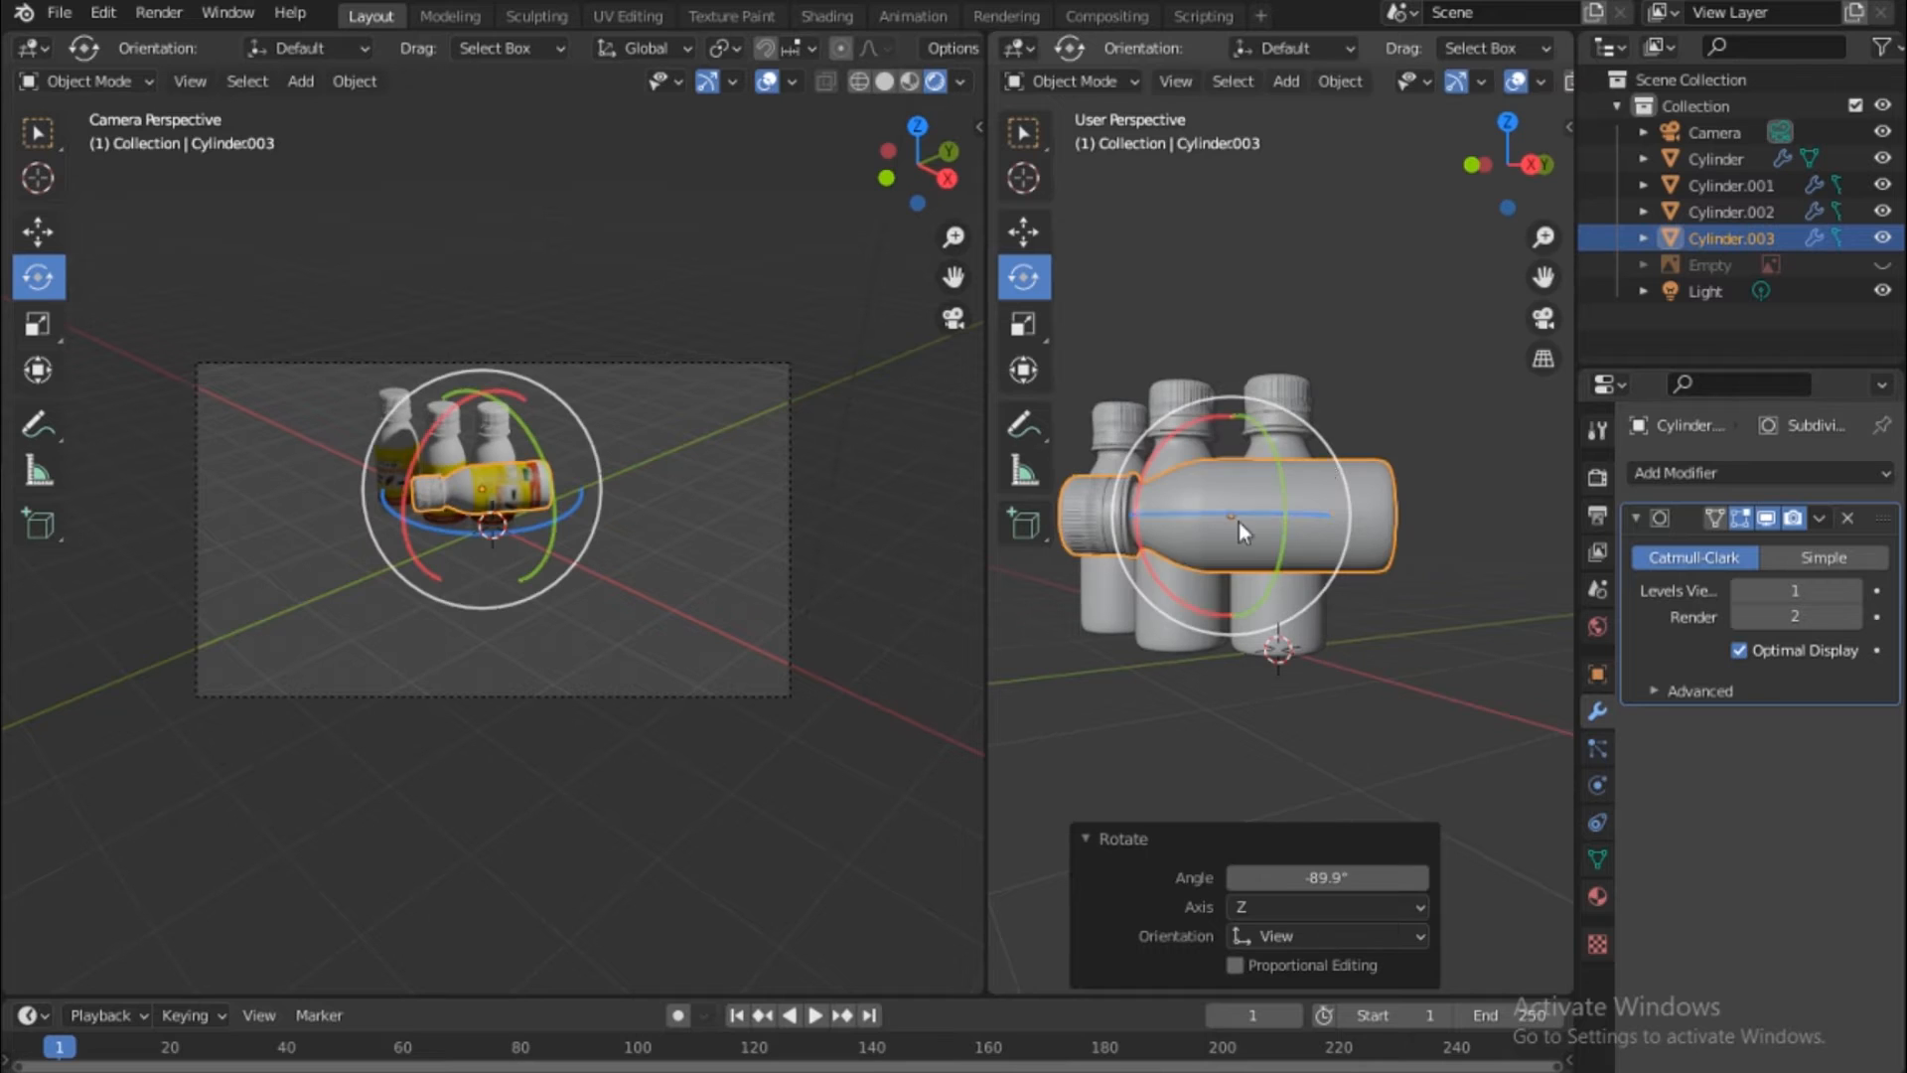
In the front view, lower the lying bottle about 0.53 m to the ground line and shift it about -0.21 m in X
key(grave)
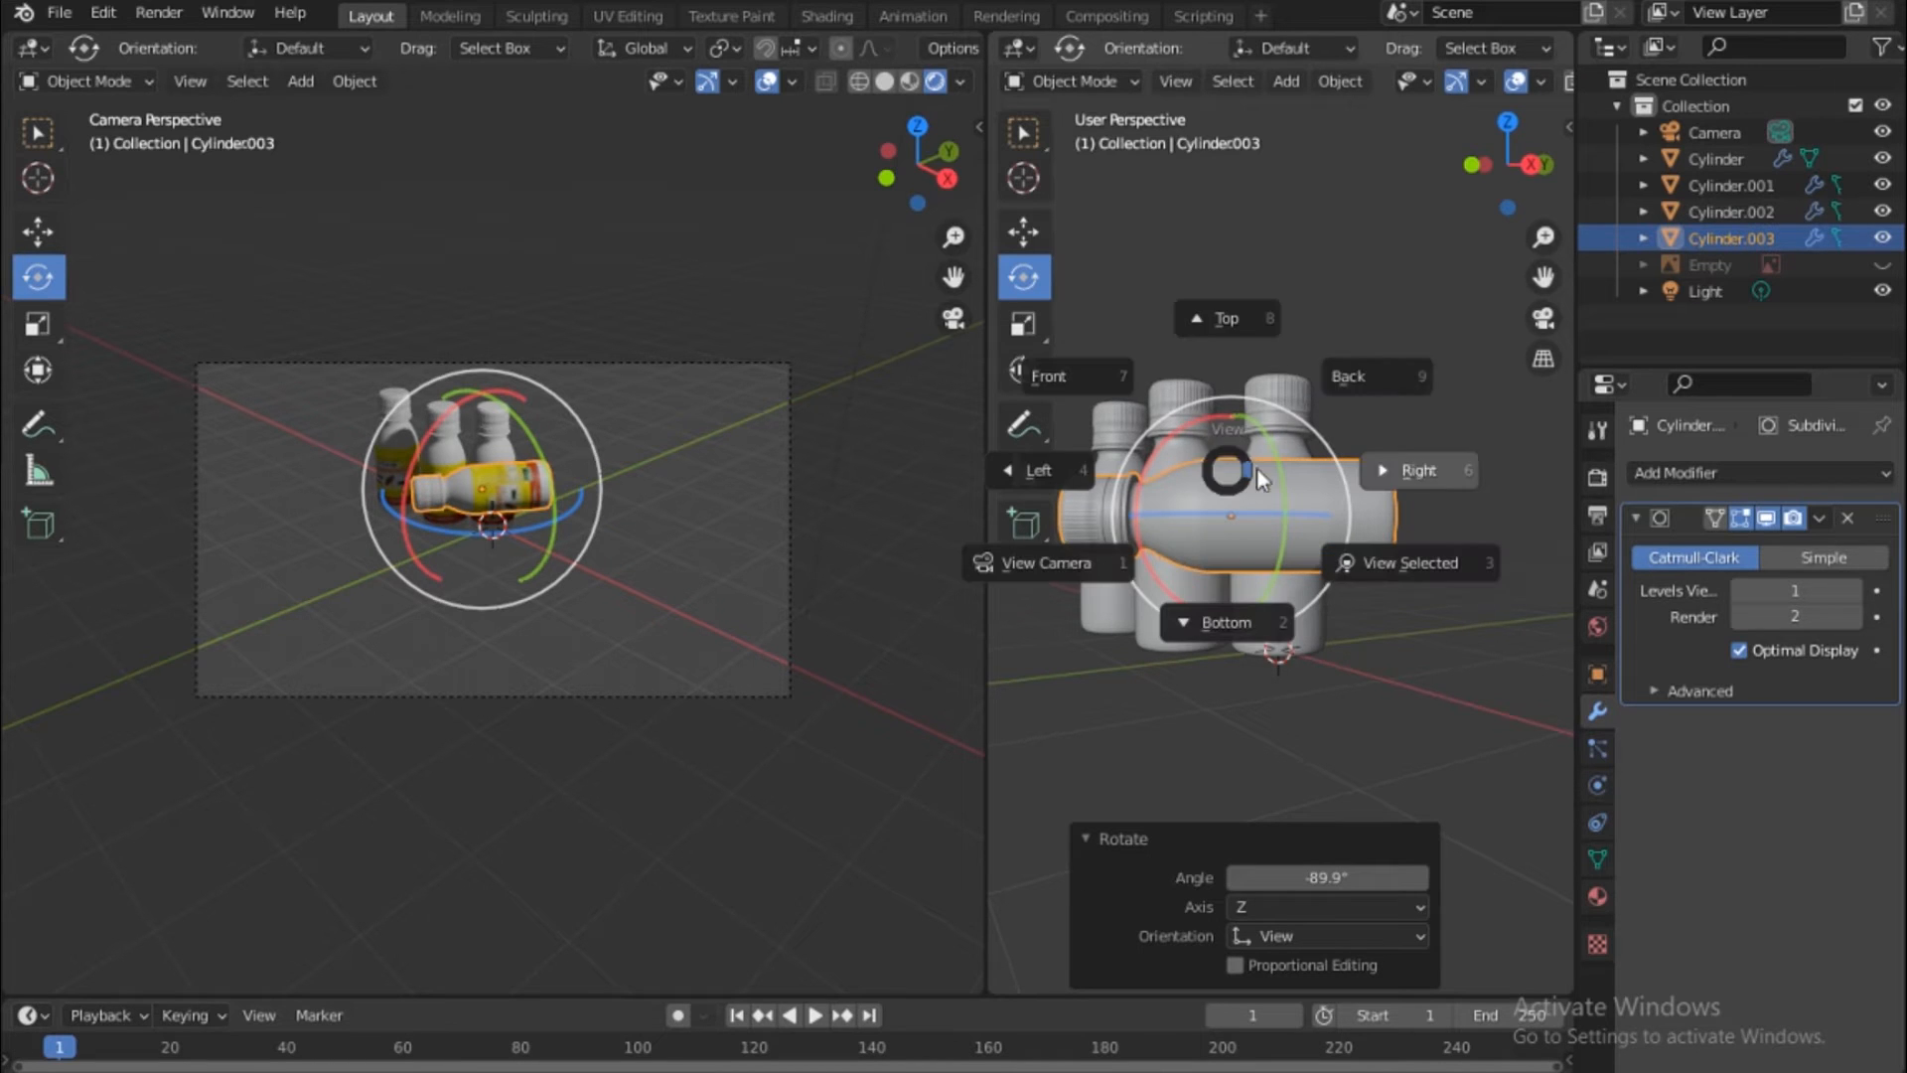
click(1081, 391)
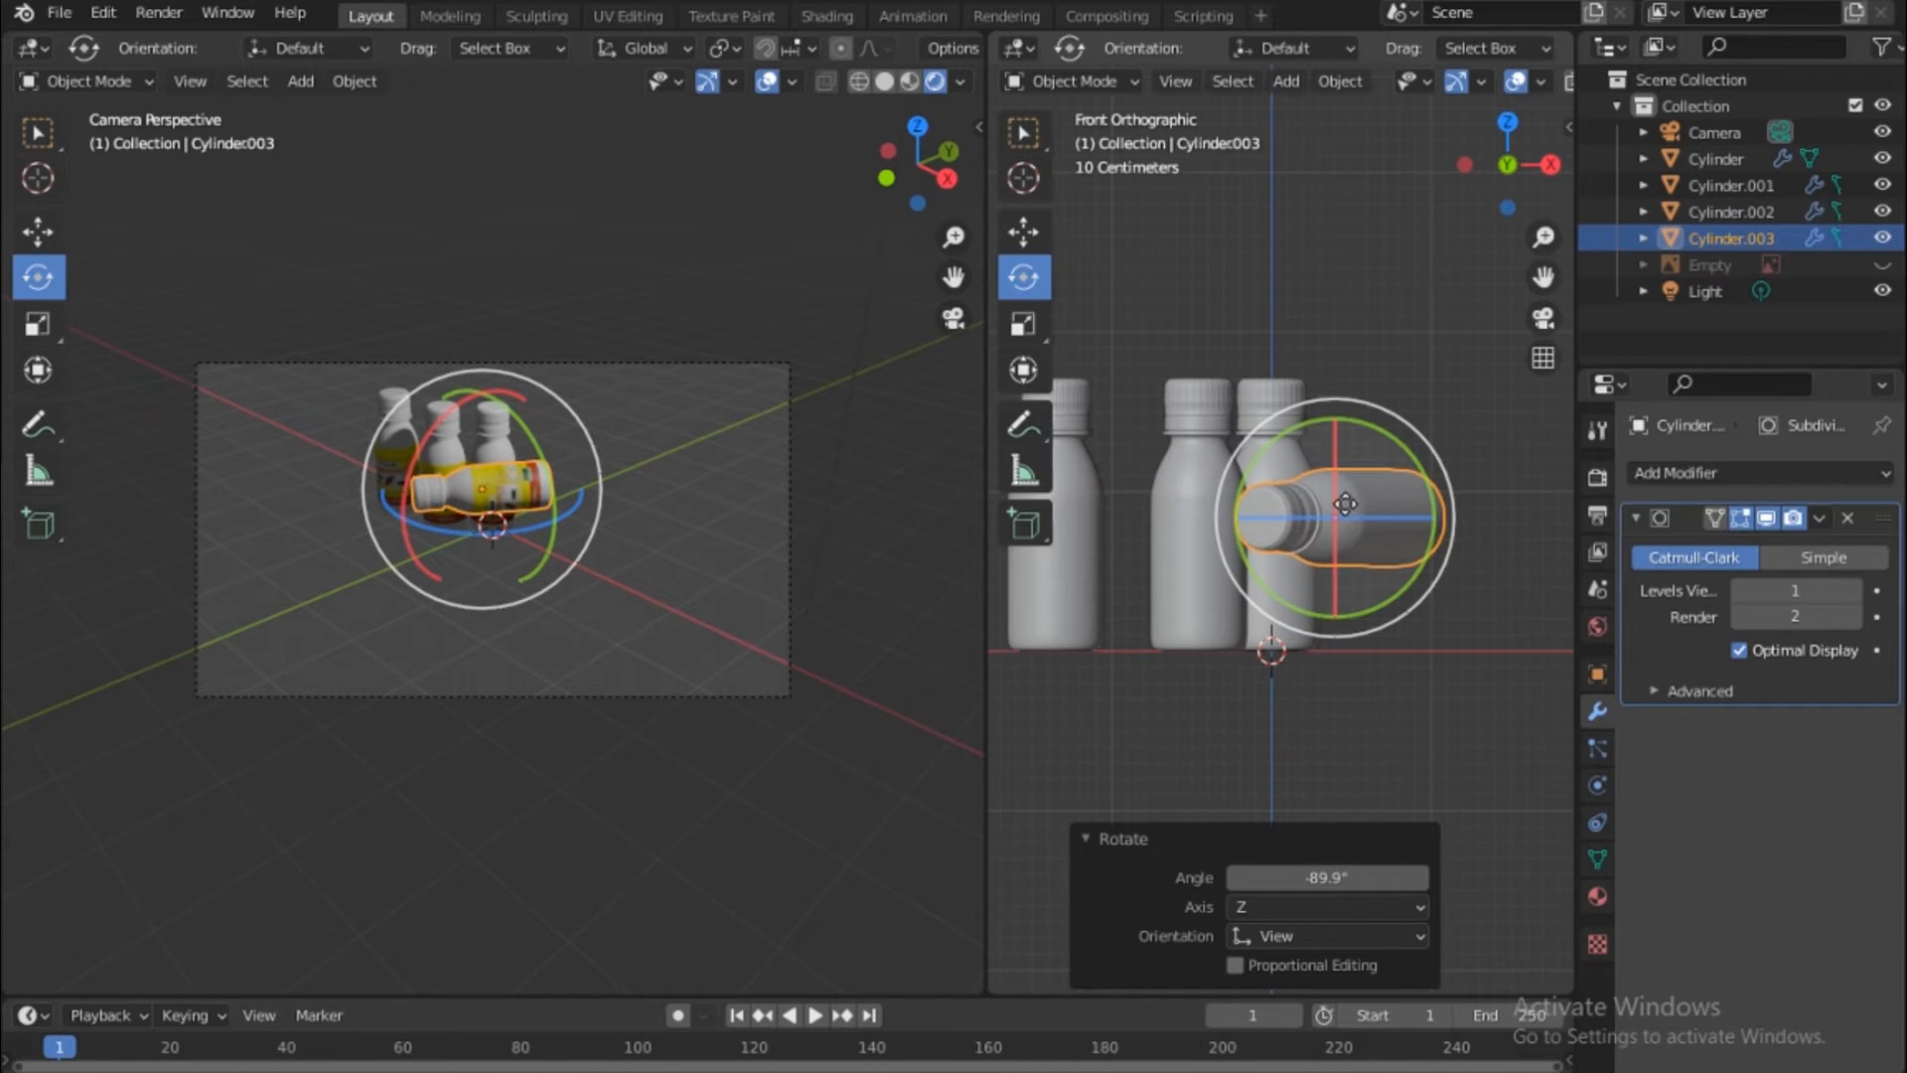
key(g)
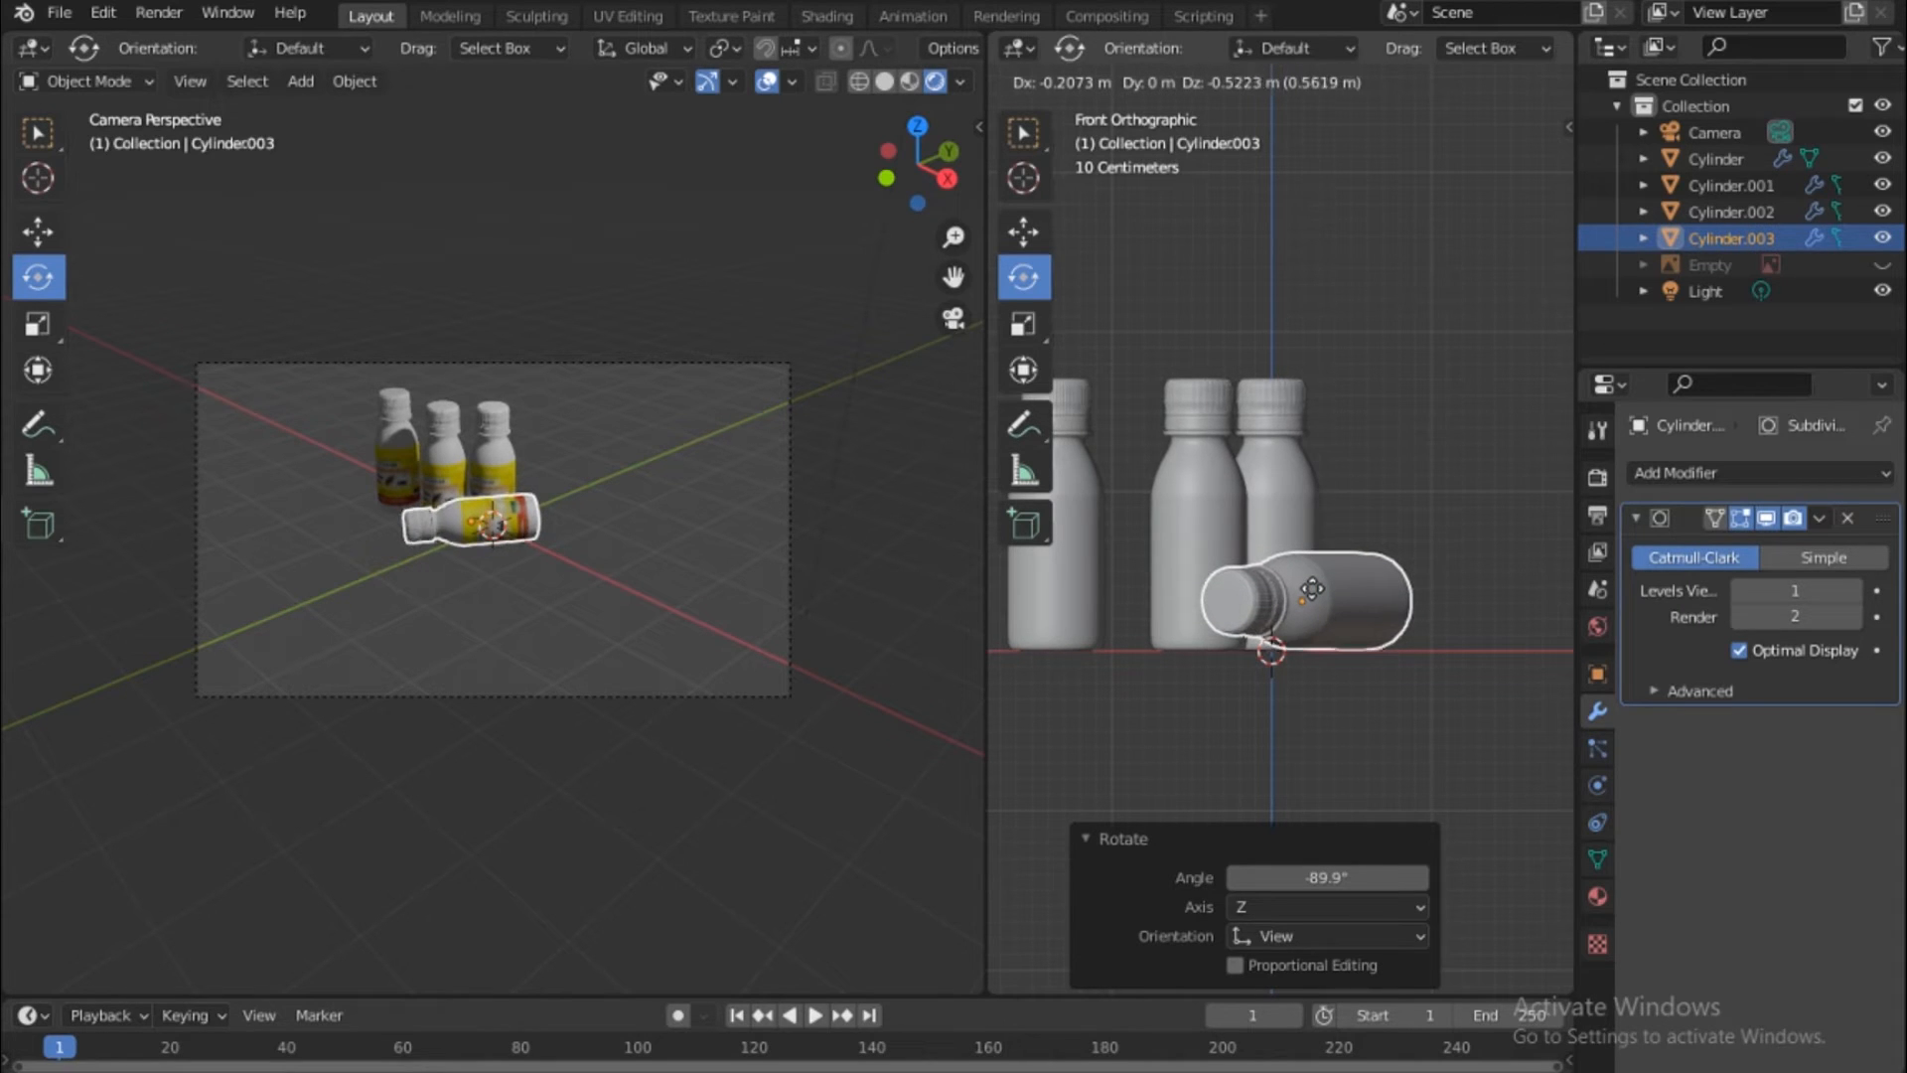
click(1313, 592)
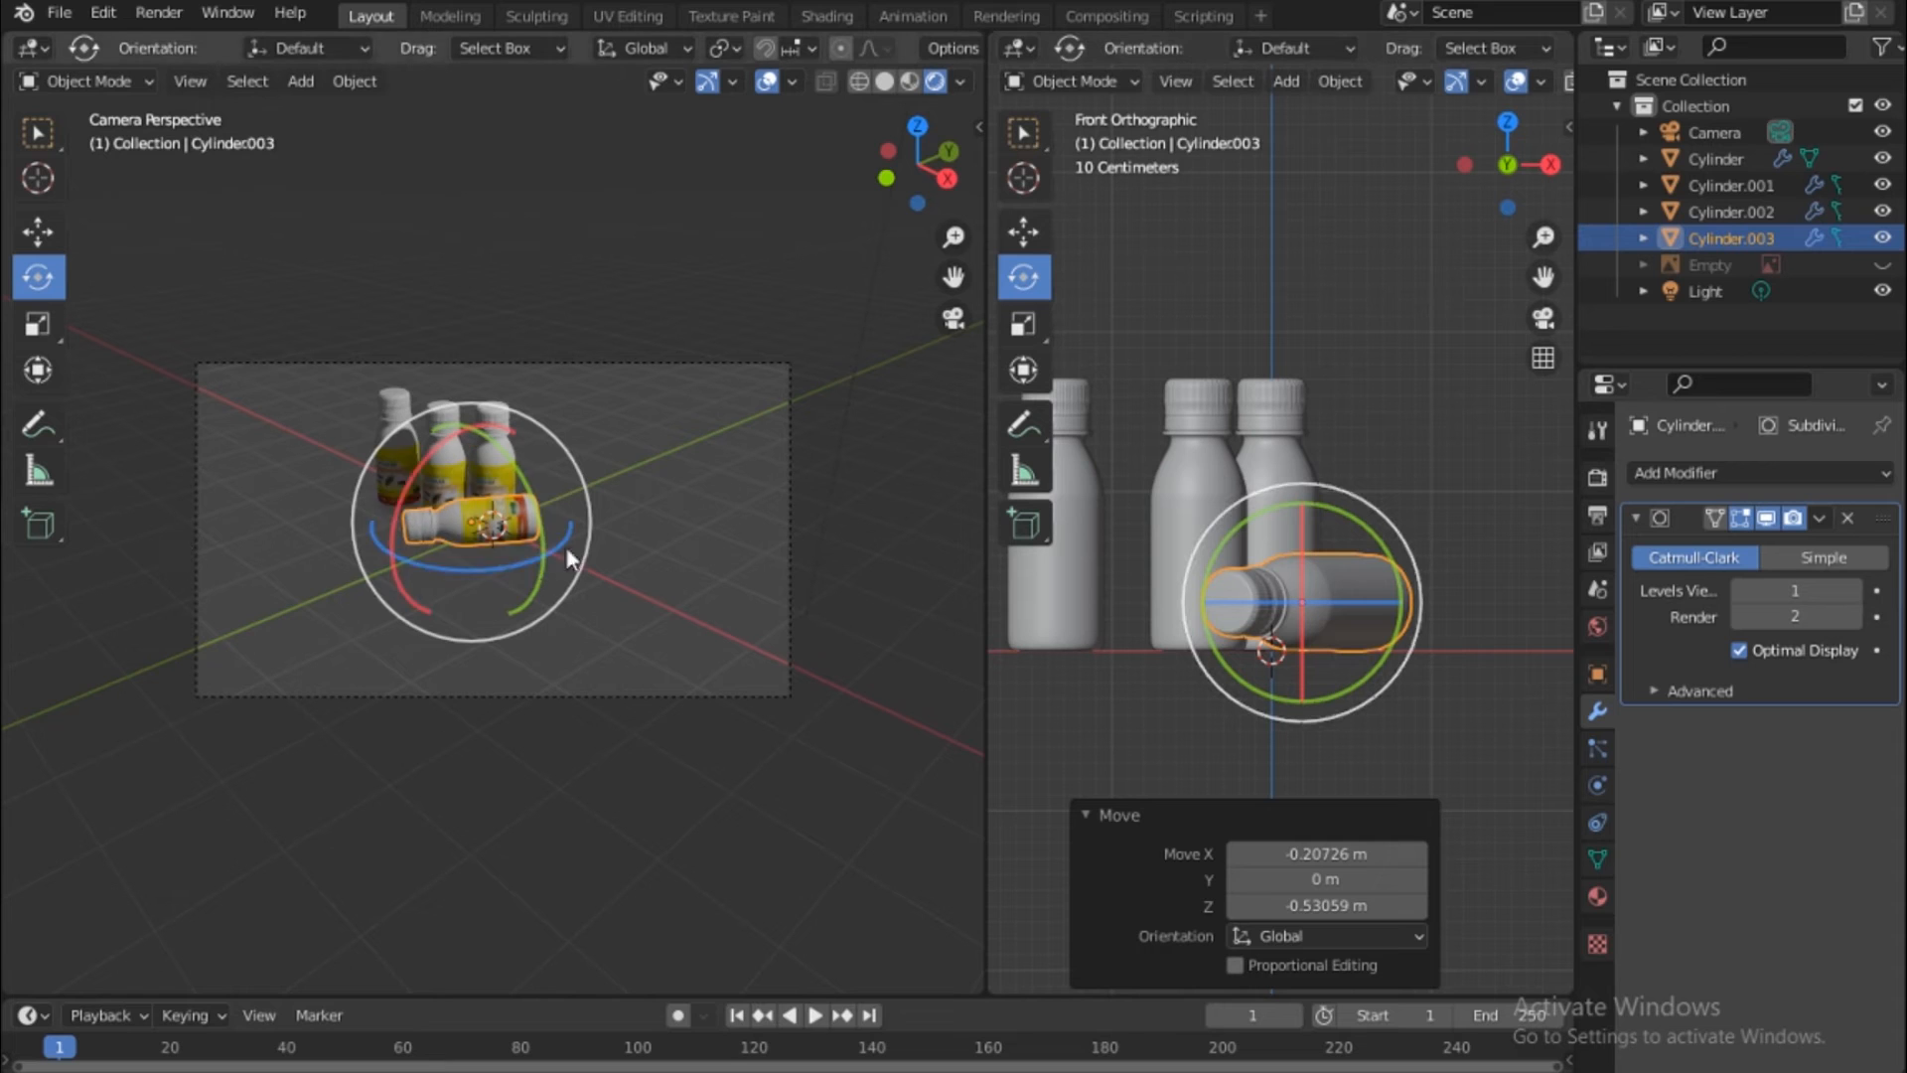
In the top view, move the lying bottle about 0.36 m in X and -0.62 m in Y, away from the upright bottles
key(grave)
click(1303, 295)
scroll(1303, 431, down, 3)
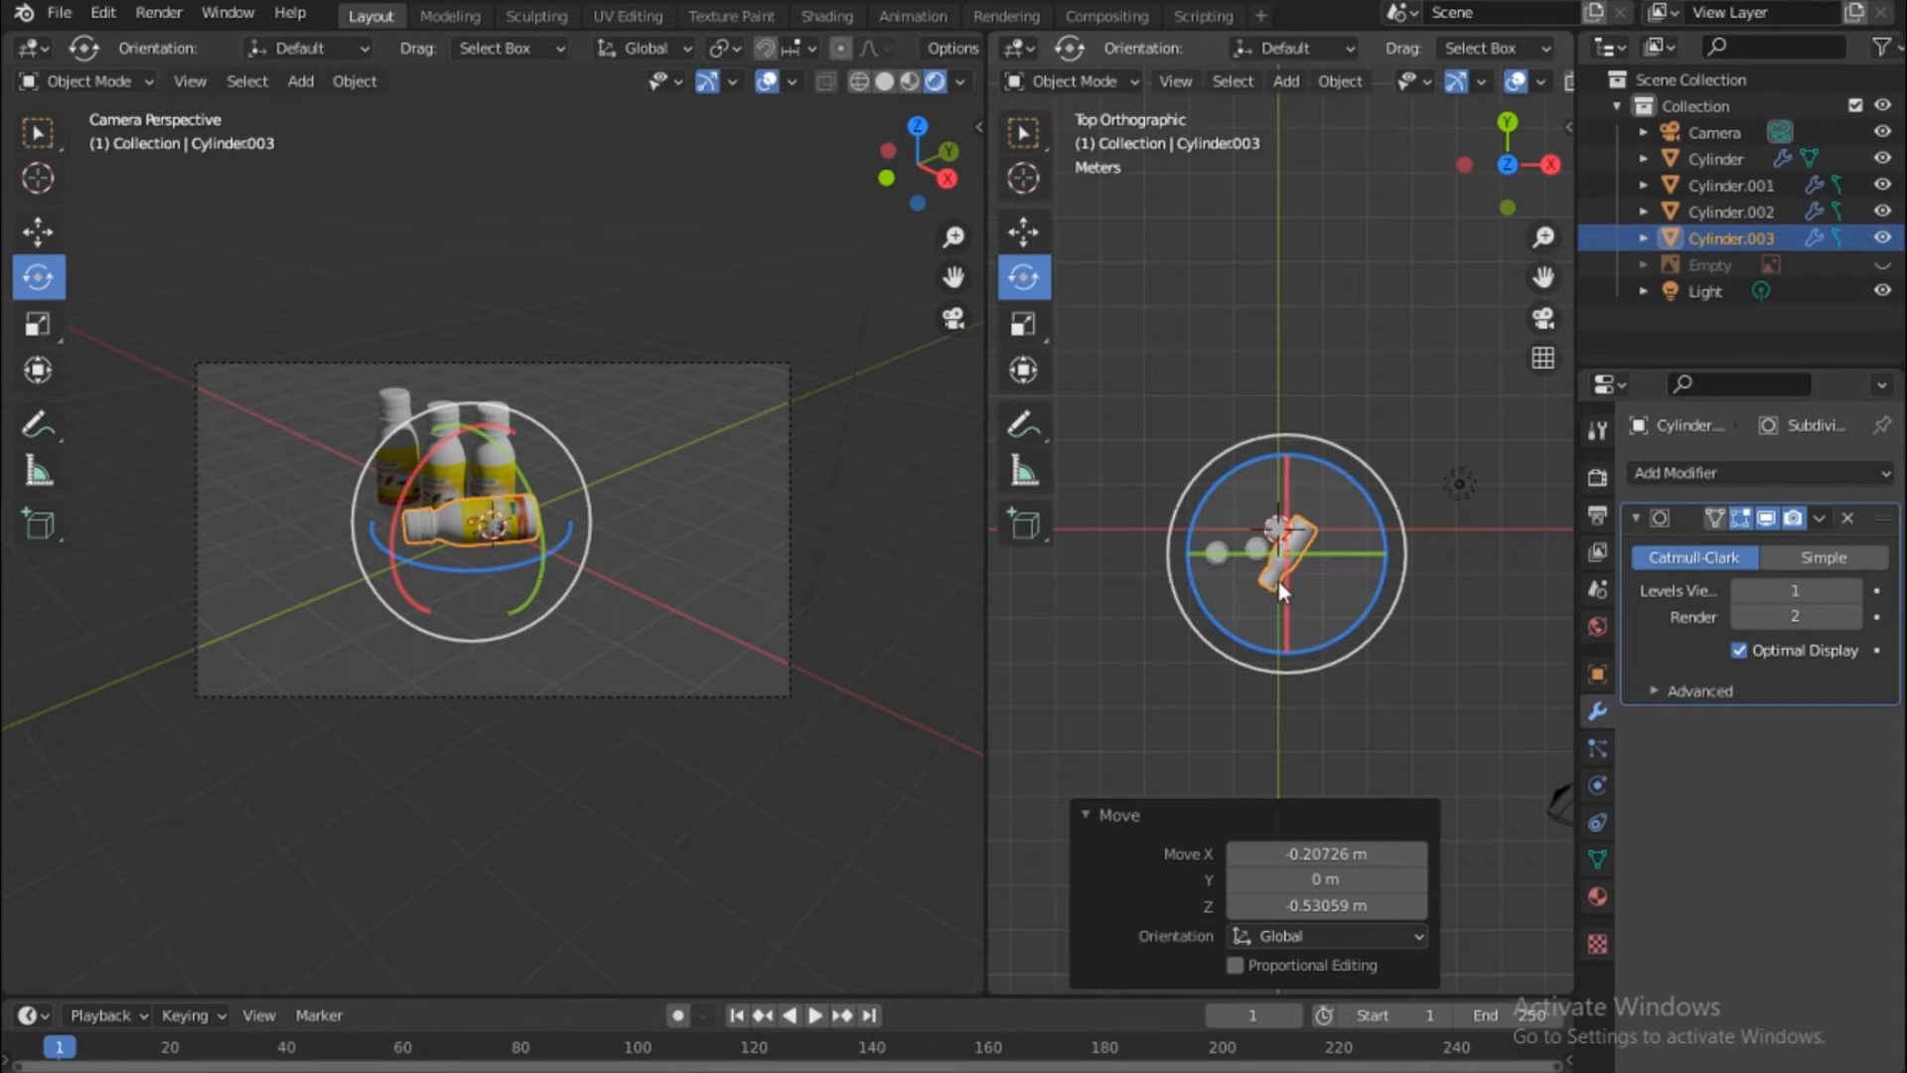
click(1023, 230)
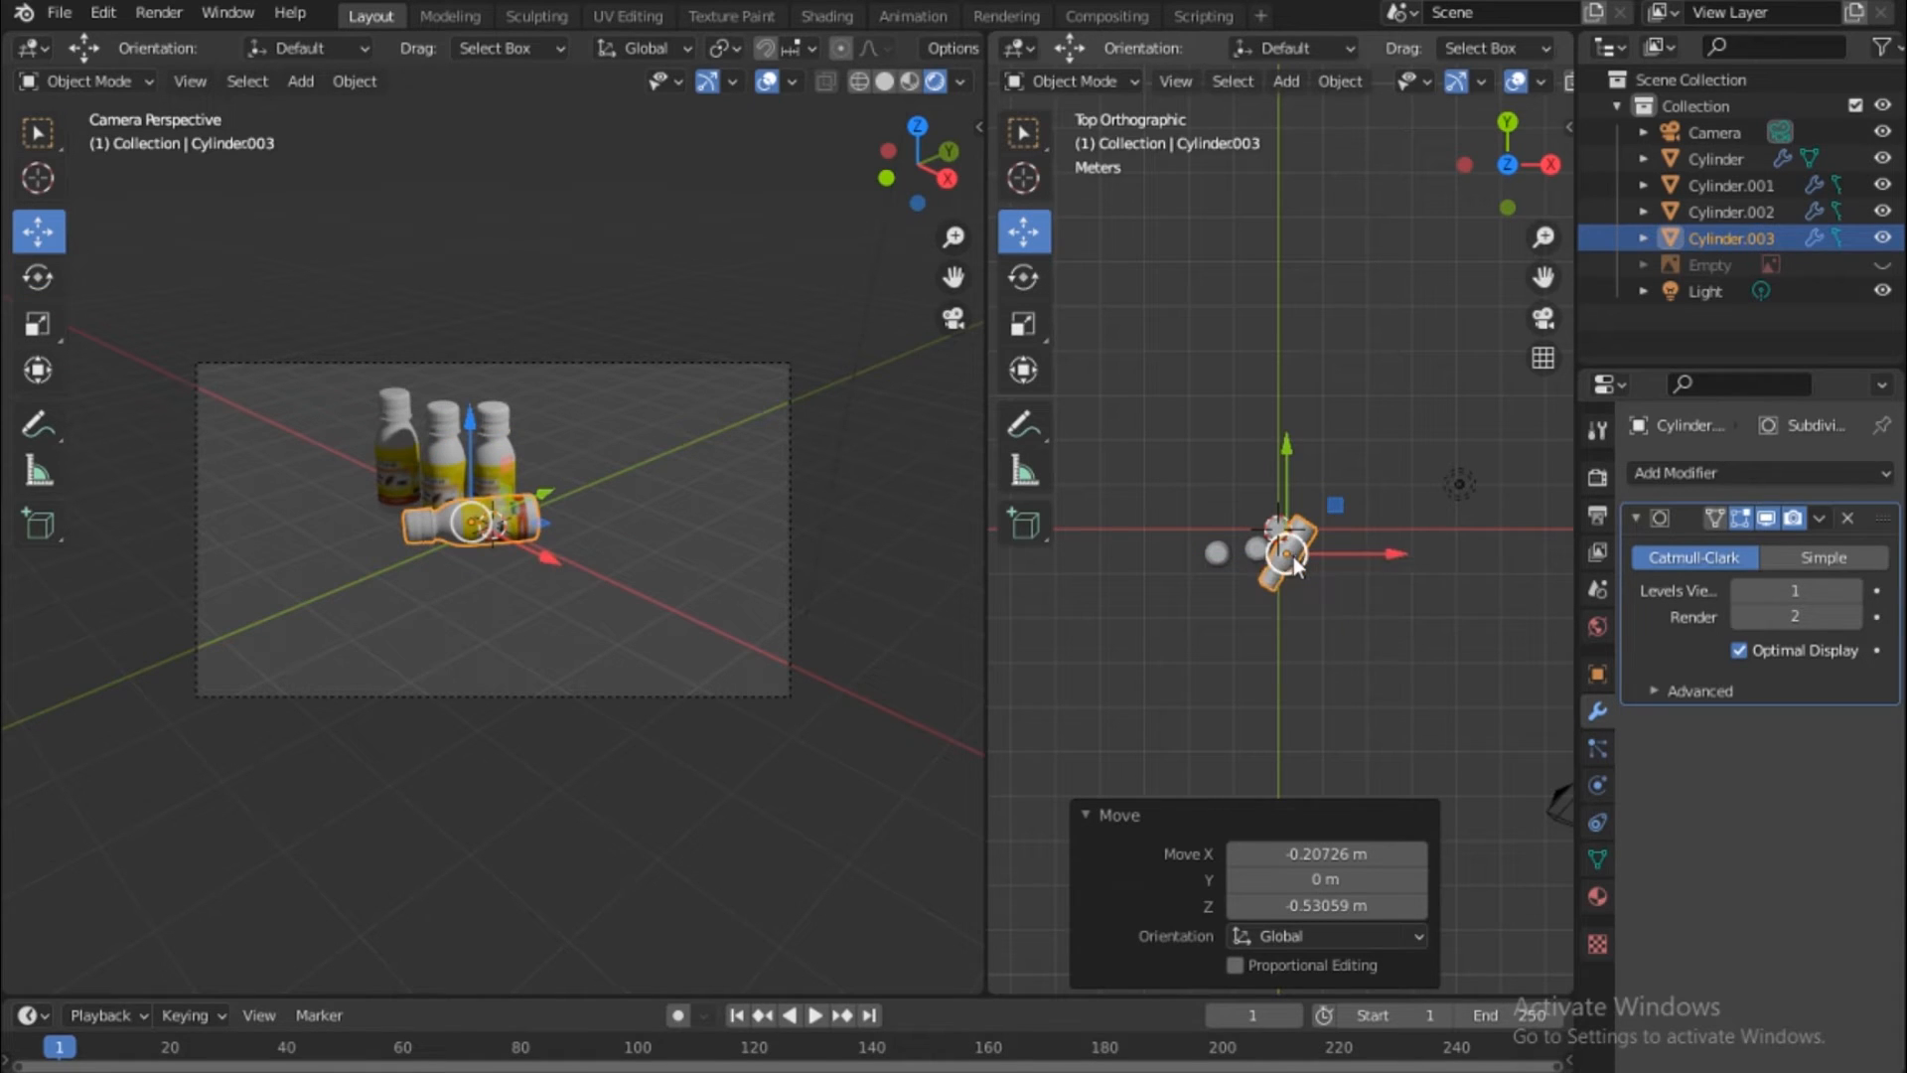
drag(1294, 558, 1312, 588)
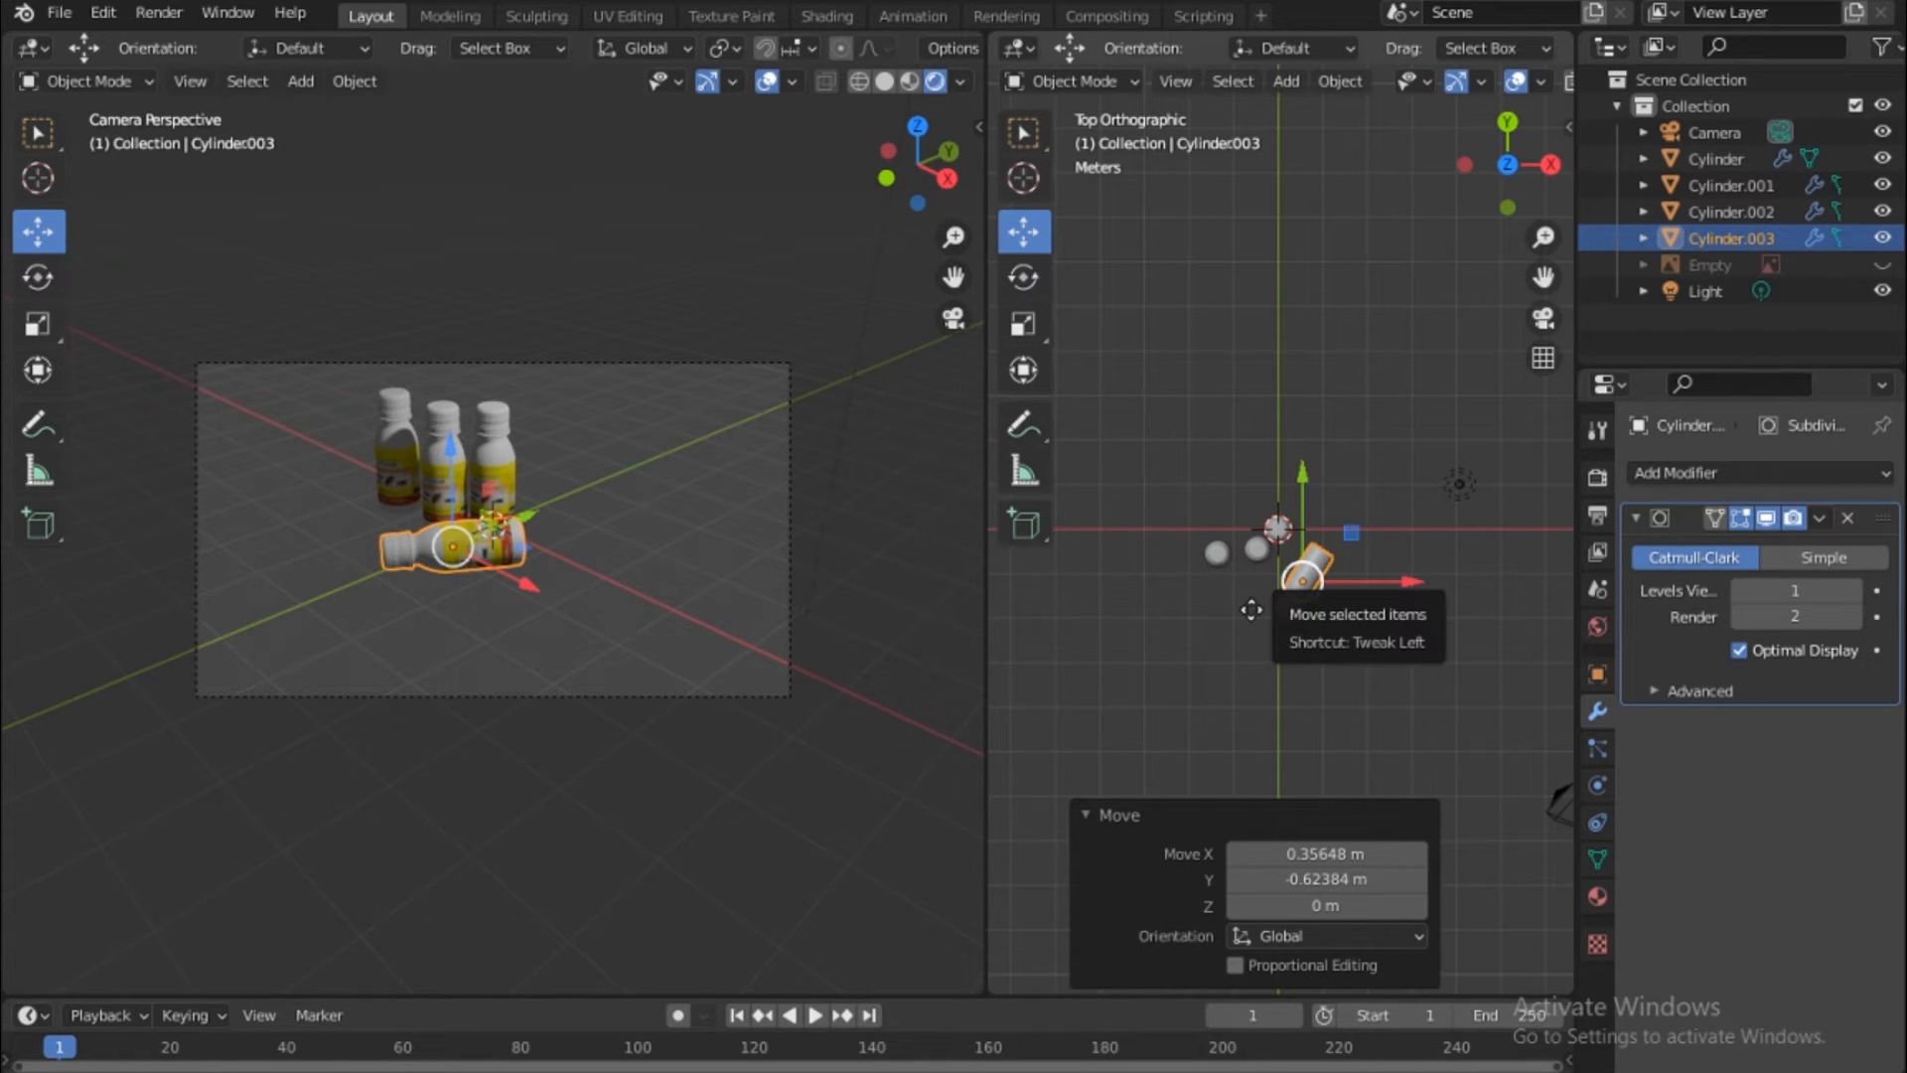
Duplicate the lying bottle about -1.43 m in X and -0.74 m in Y, and rotate the copy around Z to a different angle
key(shift+d)
click(1192, 646)
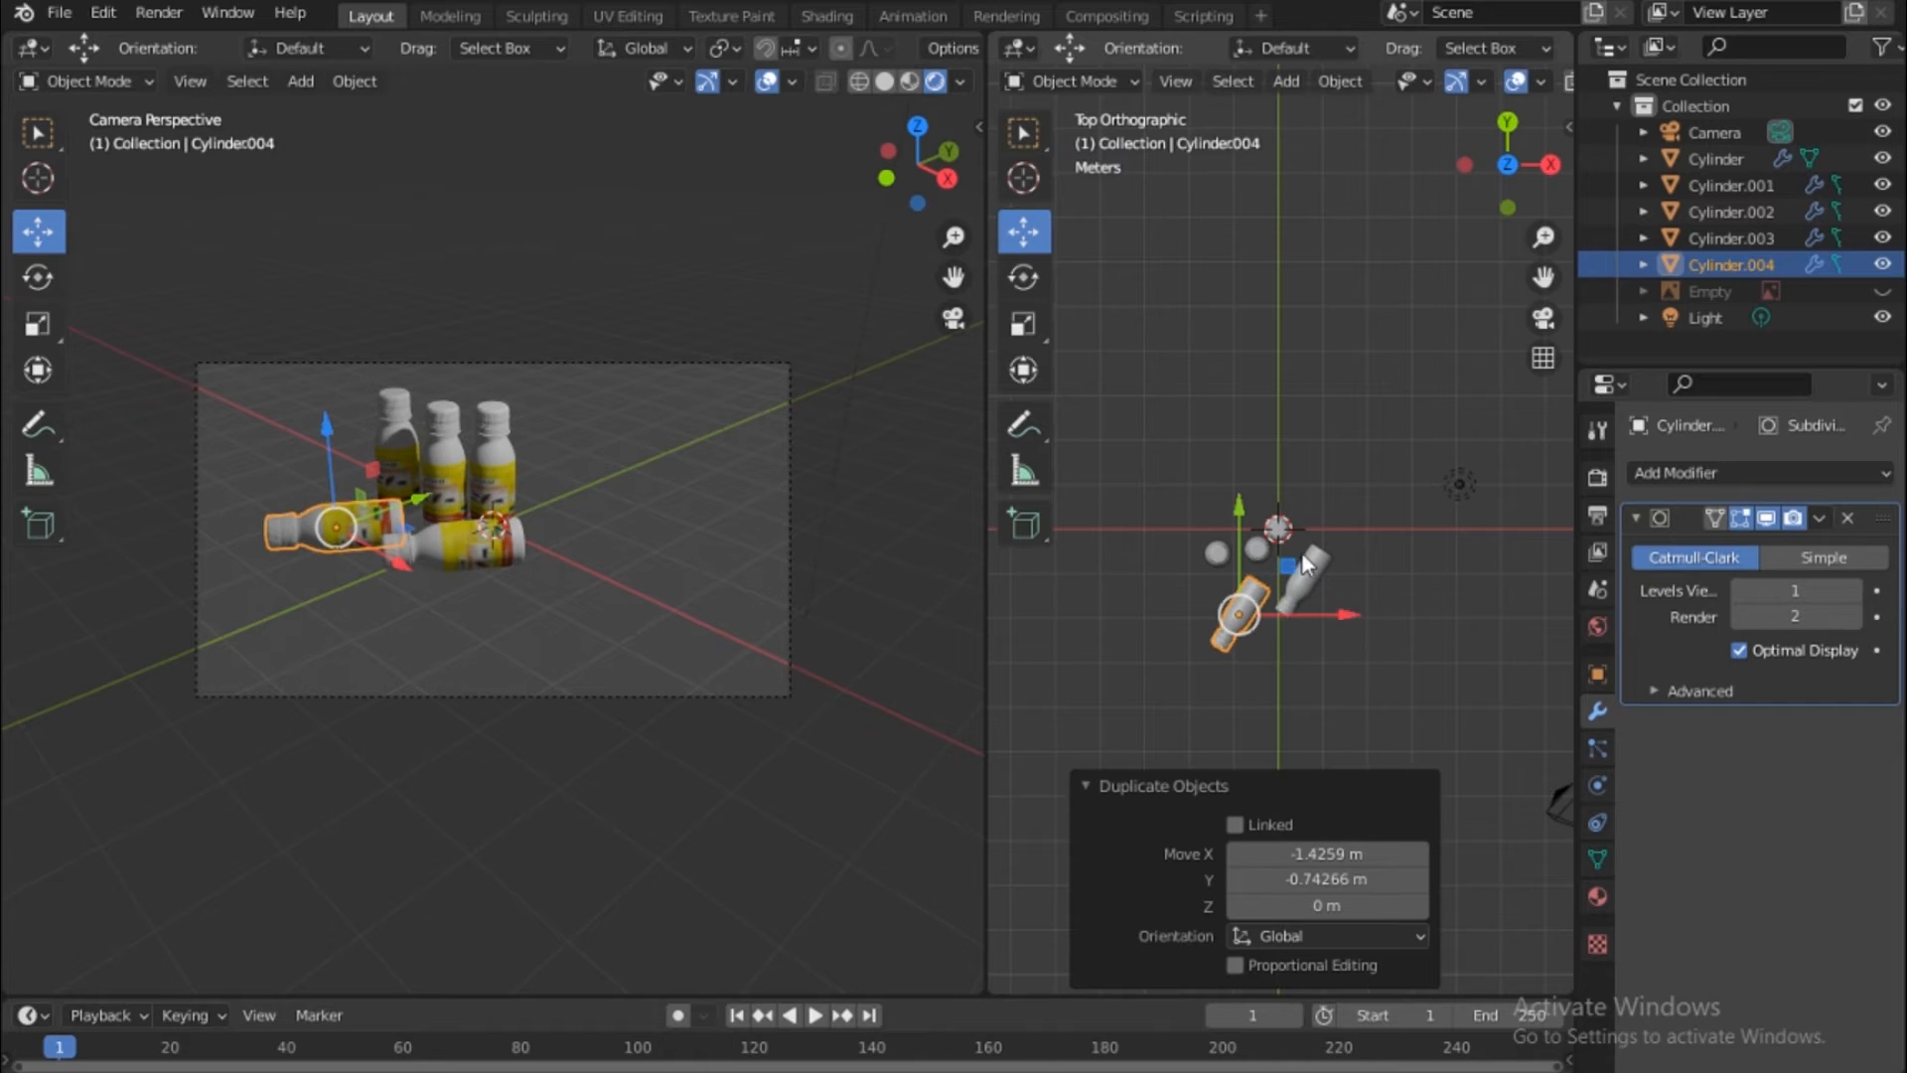
click(1033, 280)
drag(1319, 558, 1253, 549)
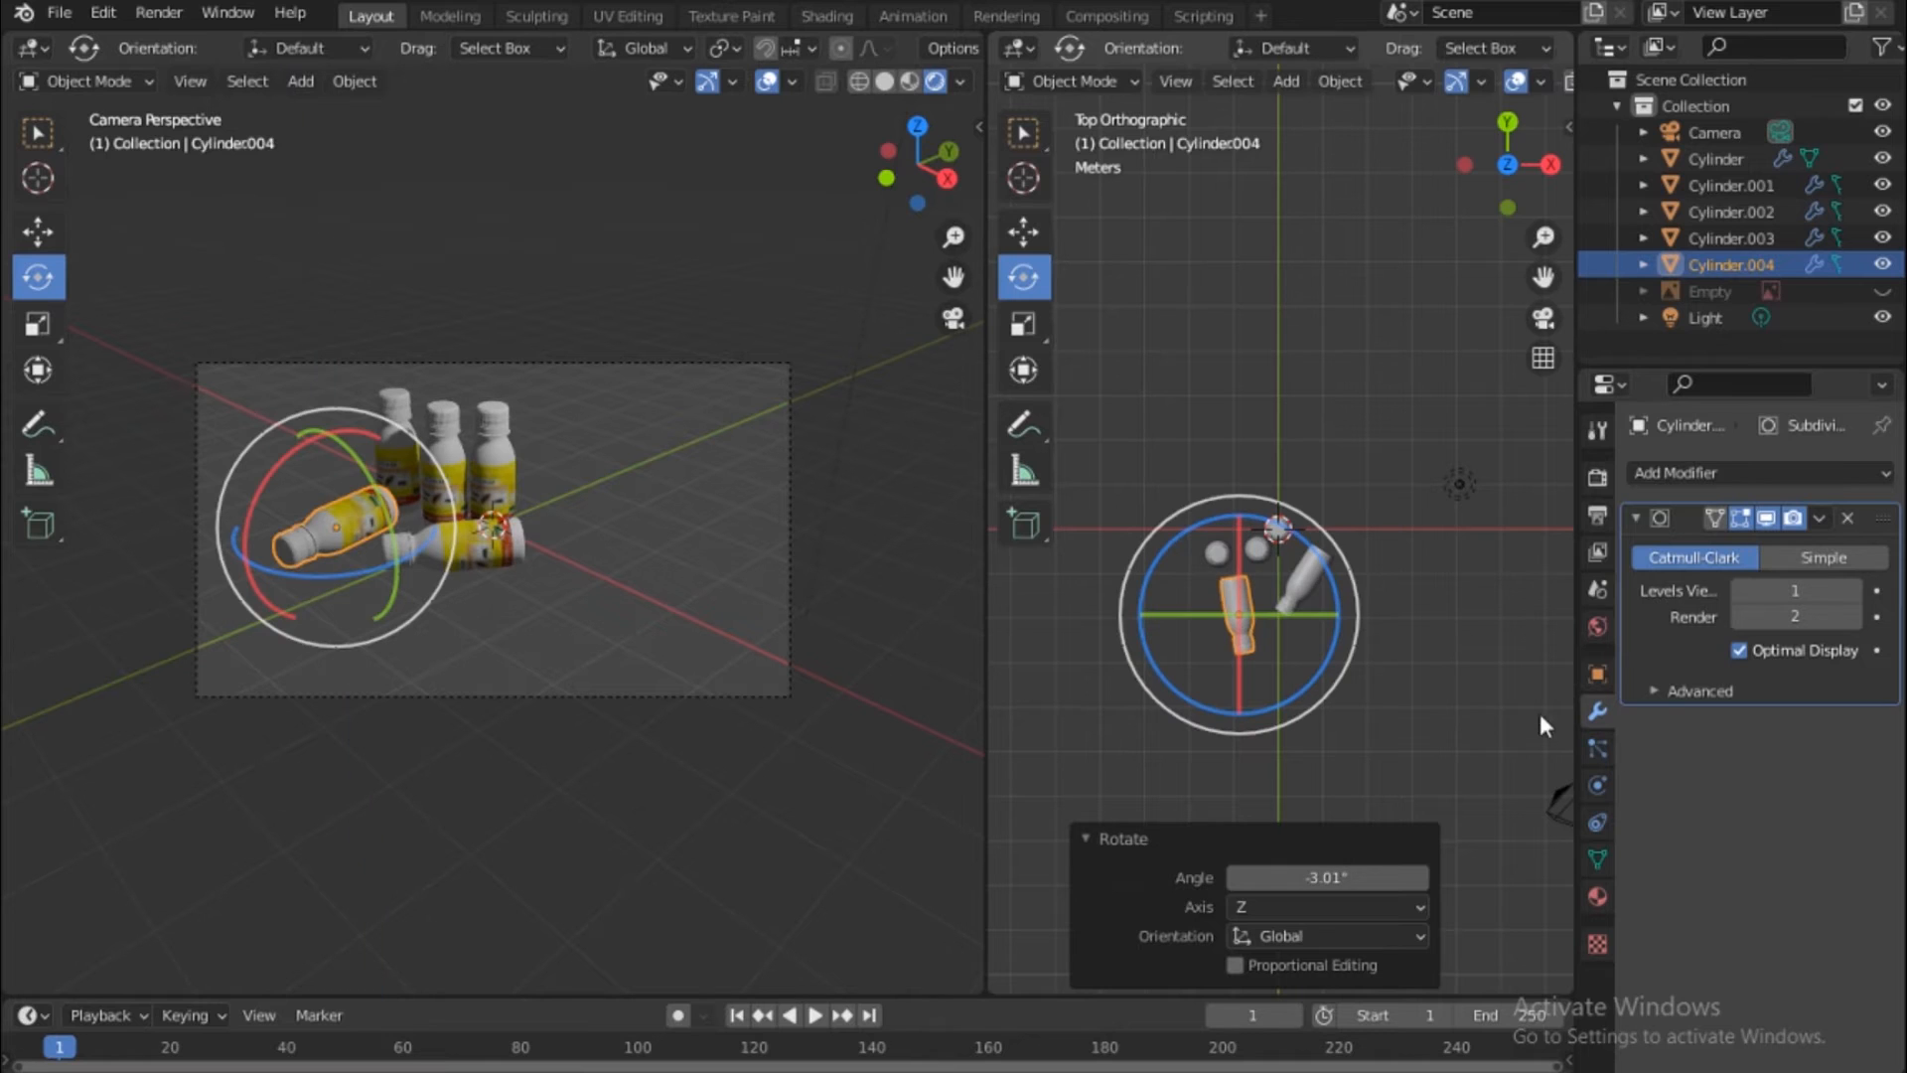
In the top view, move the camera about -3.62 m in X and 2.23 m in Y, closer to the bottles
click(1557, 804)
shift+middle_drag(1438, 742, 1301, 708)
key(g)
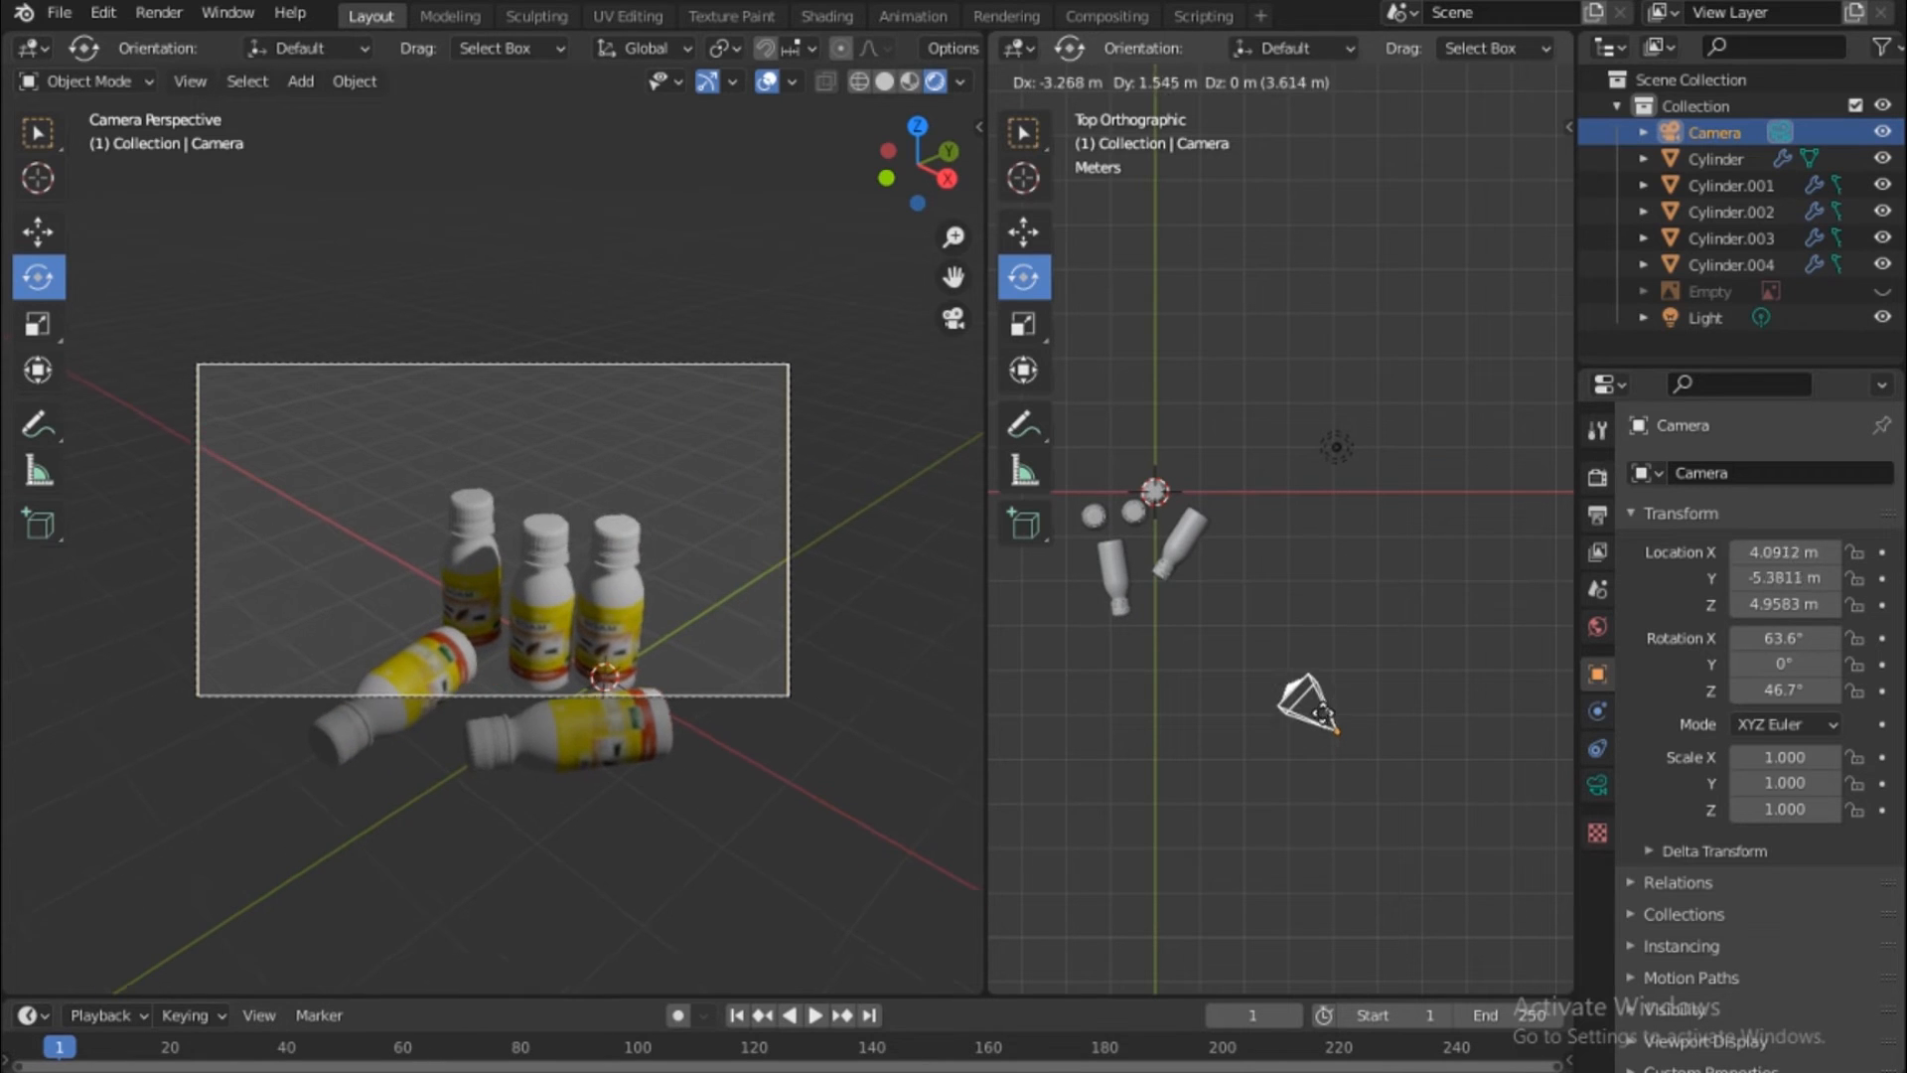
click(1296, 547)
In the front view, lower the camera about 1.40 m and shift it about -0.09 m in X
key(grave)
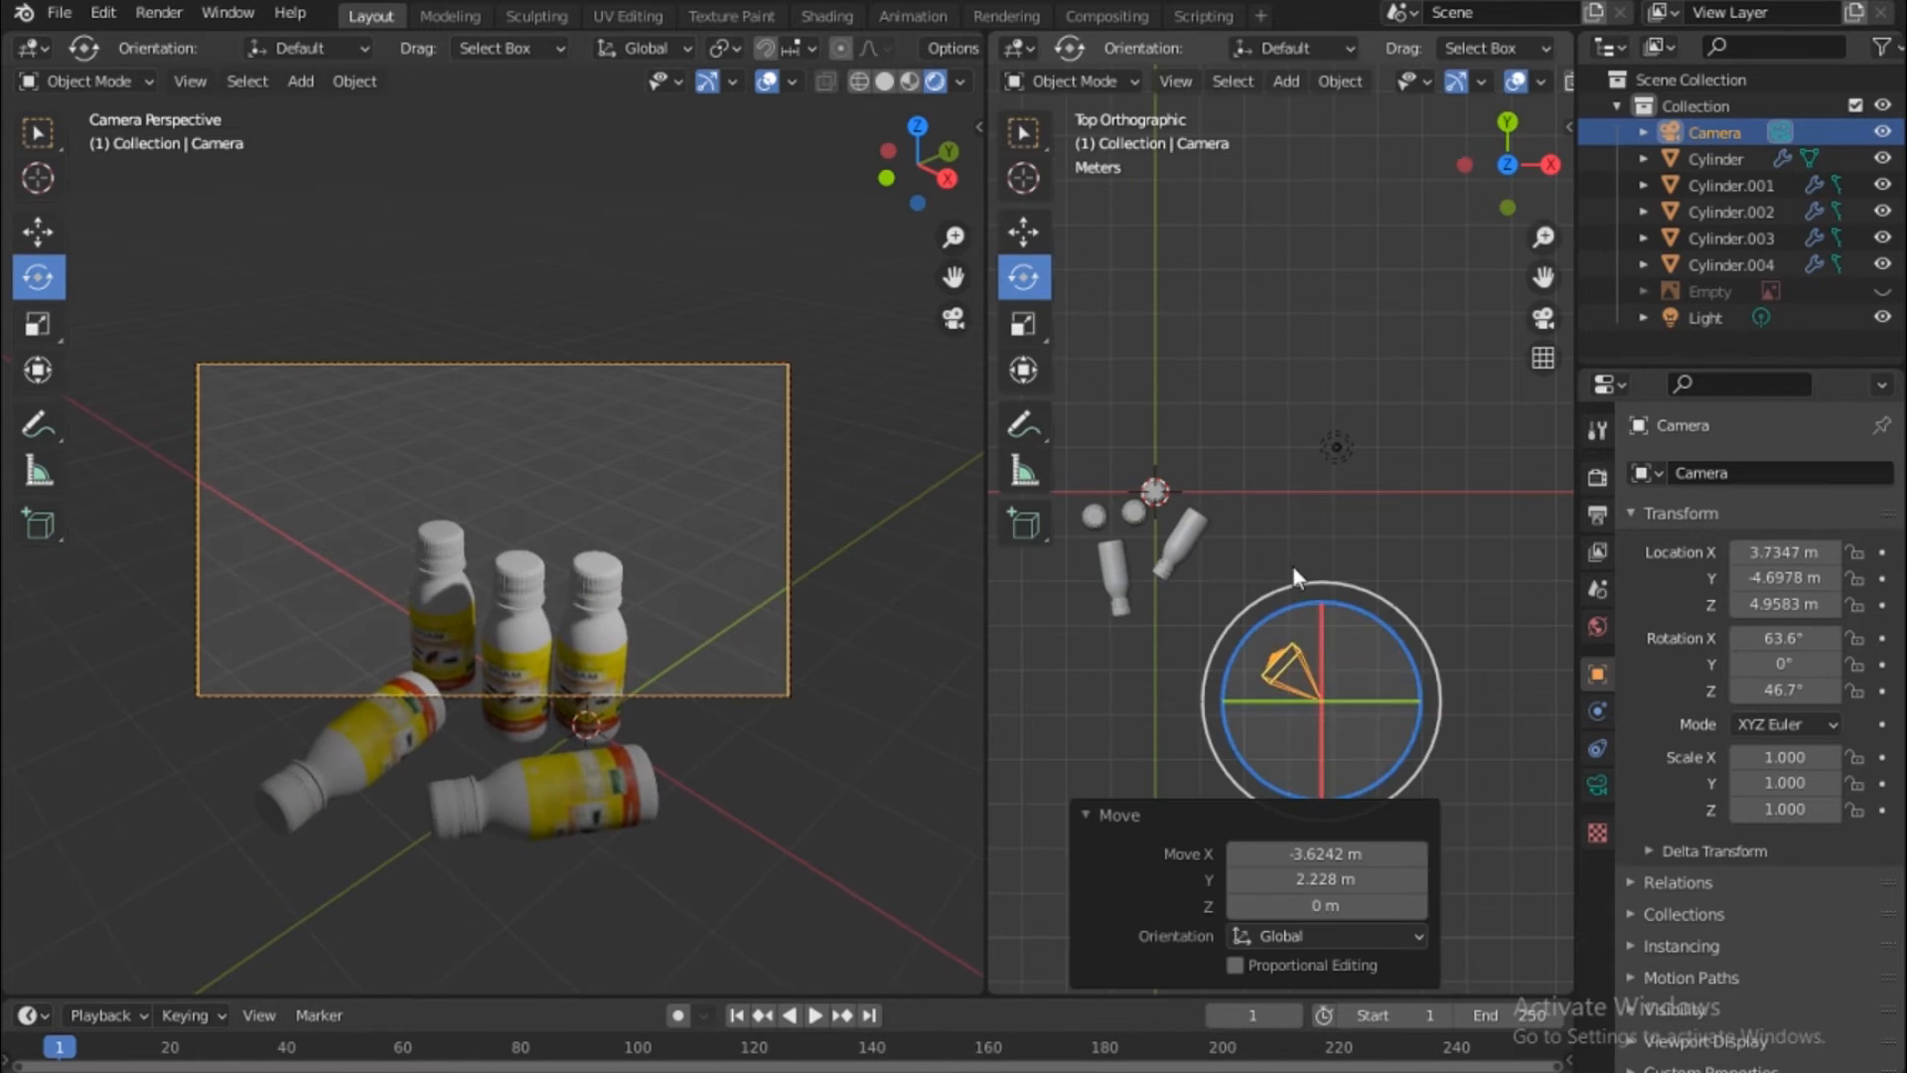
click(1193, 449)
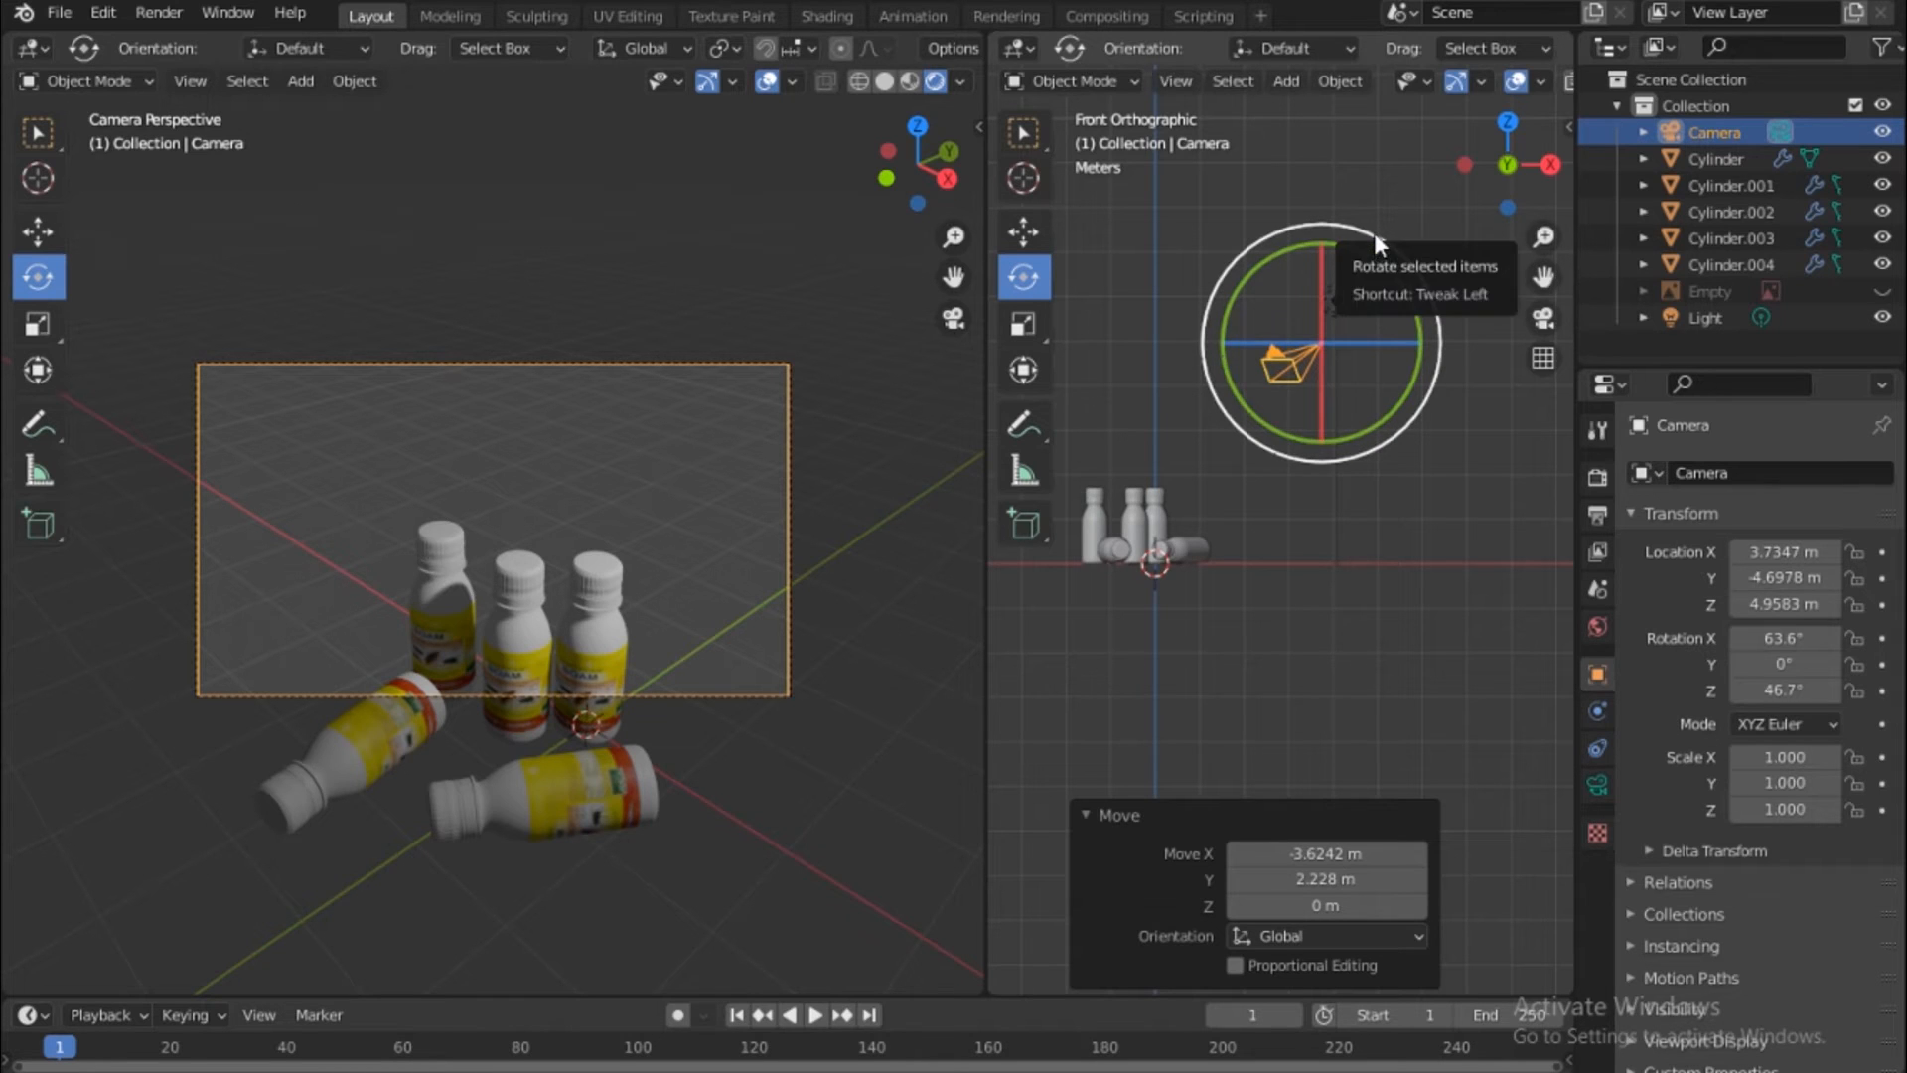
key(g)
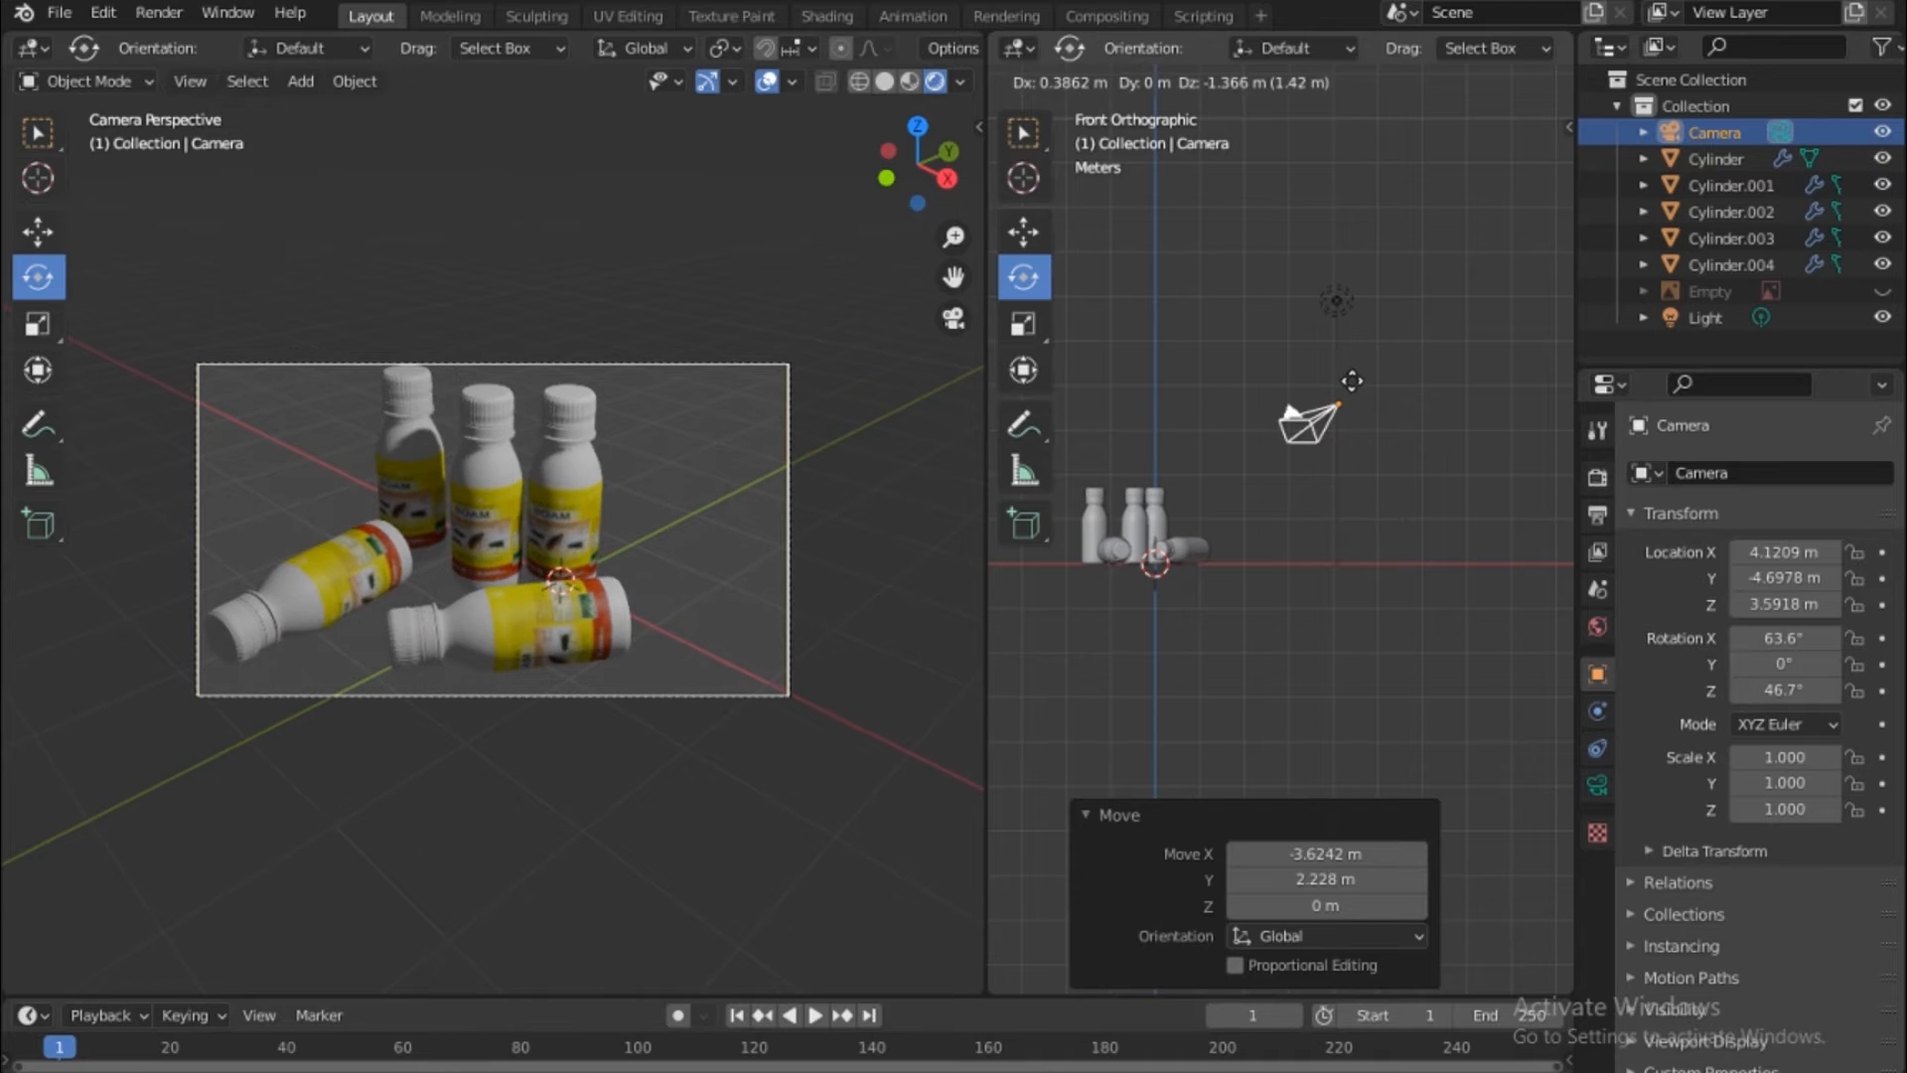
click(1345, 378)
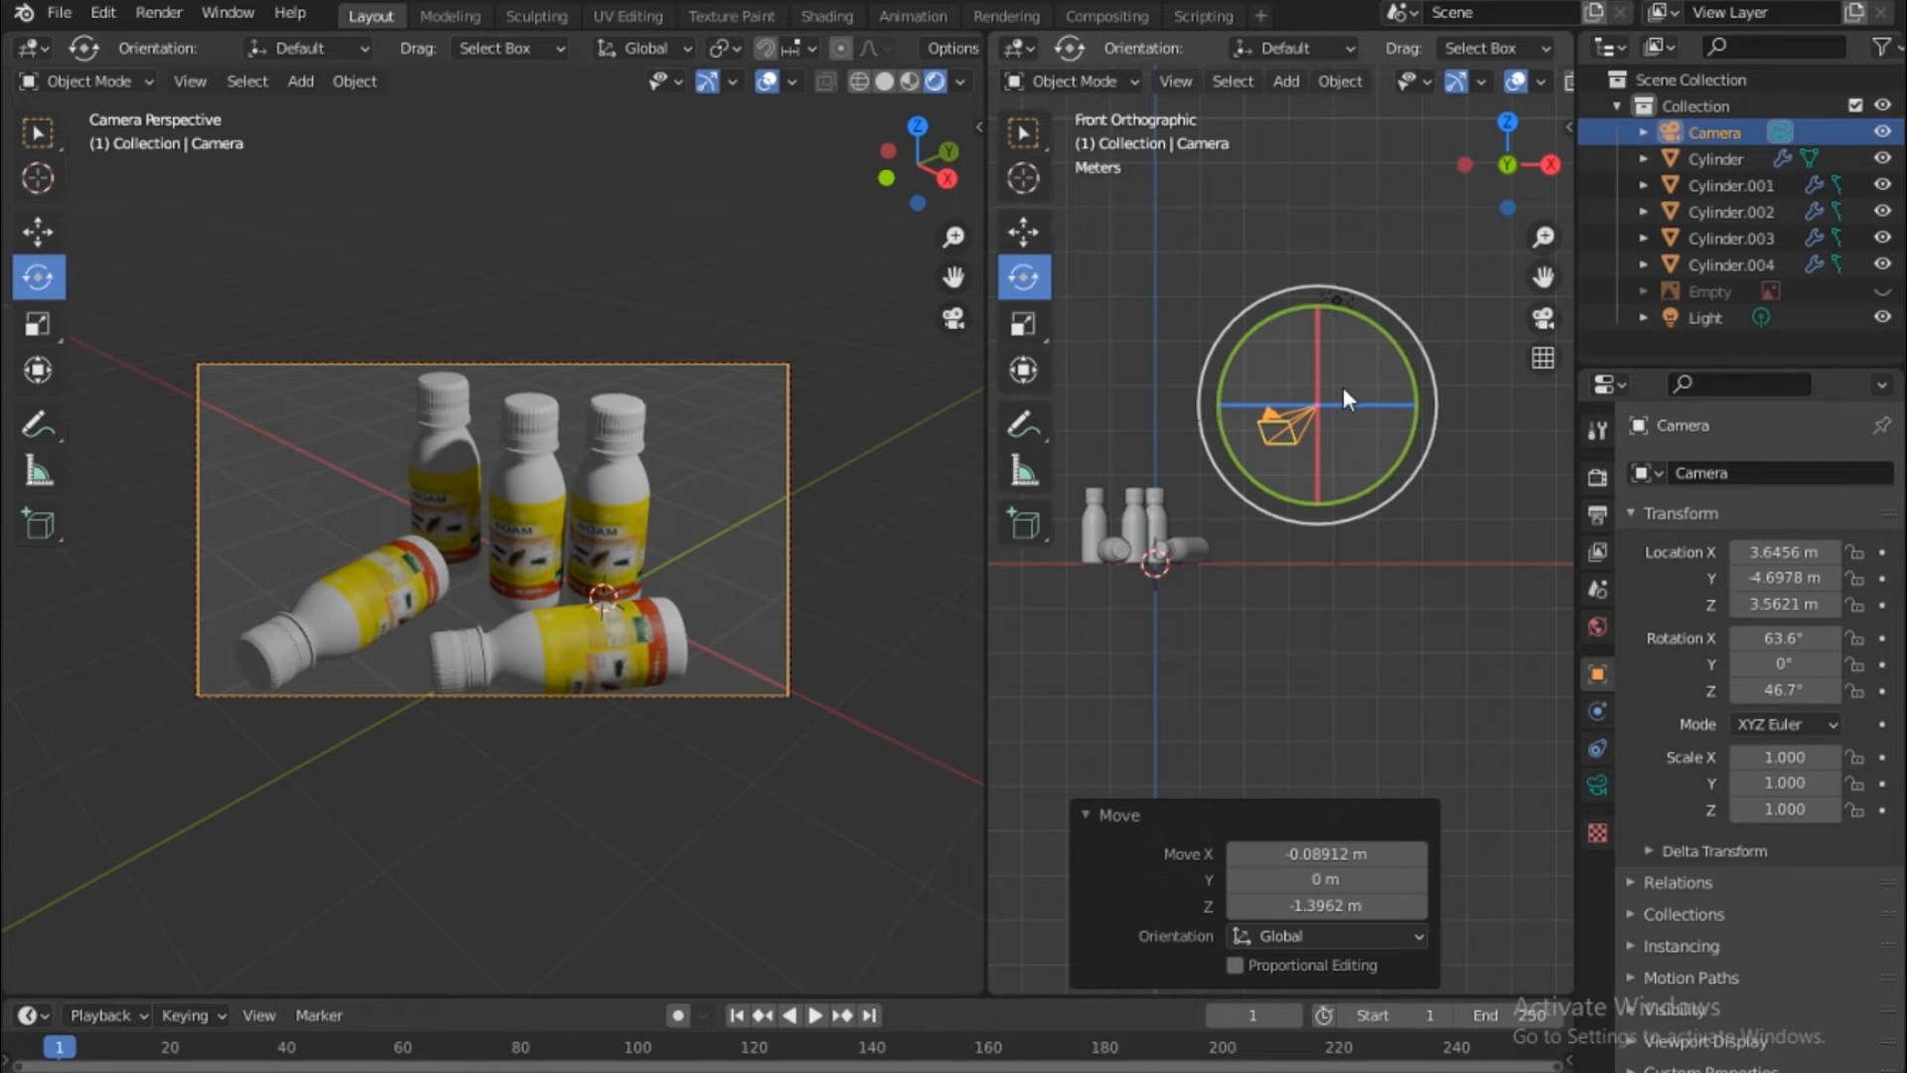
Reframe the bottles by moving the camera about 1.22 m in X and 0.51 m in Z, and about -0.45, -0.56, -0.12 m from the camera view
key(g)
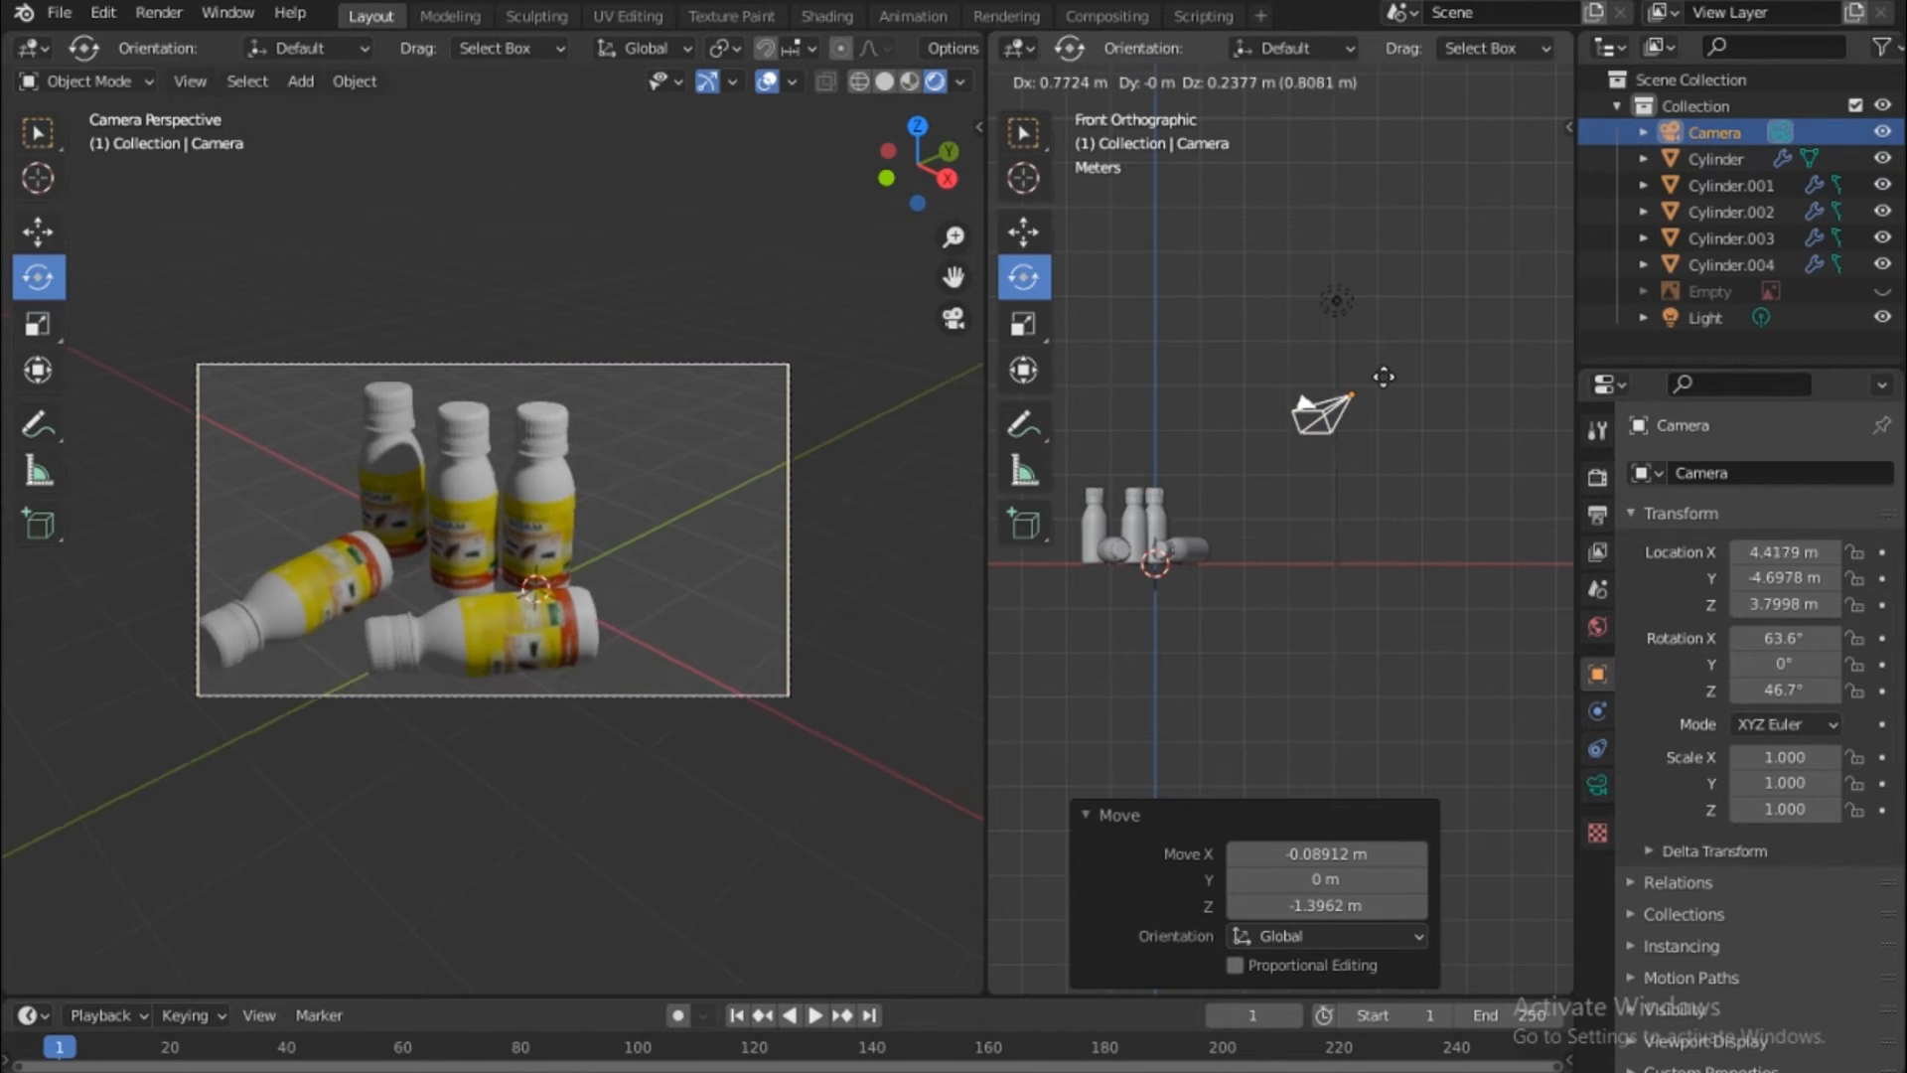
click(1397, 364)
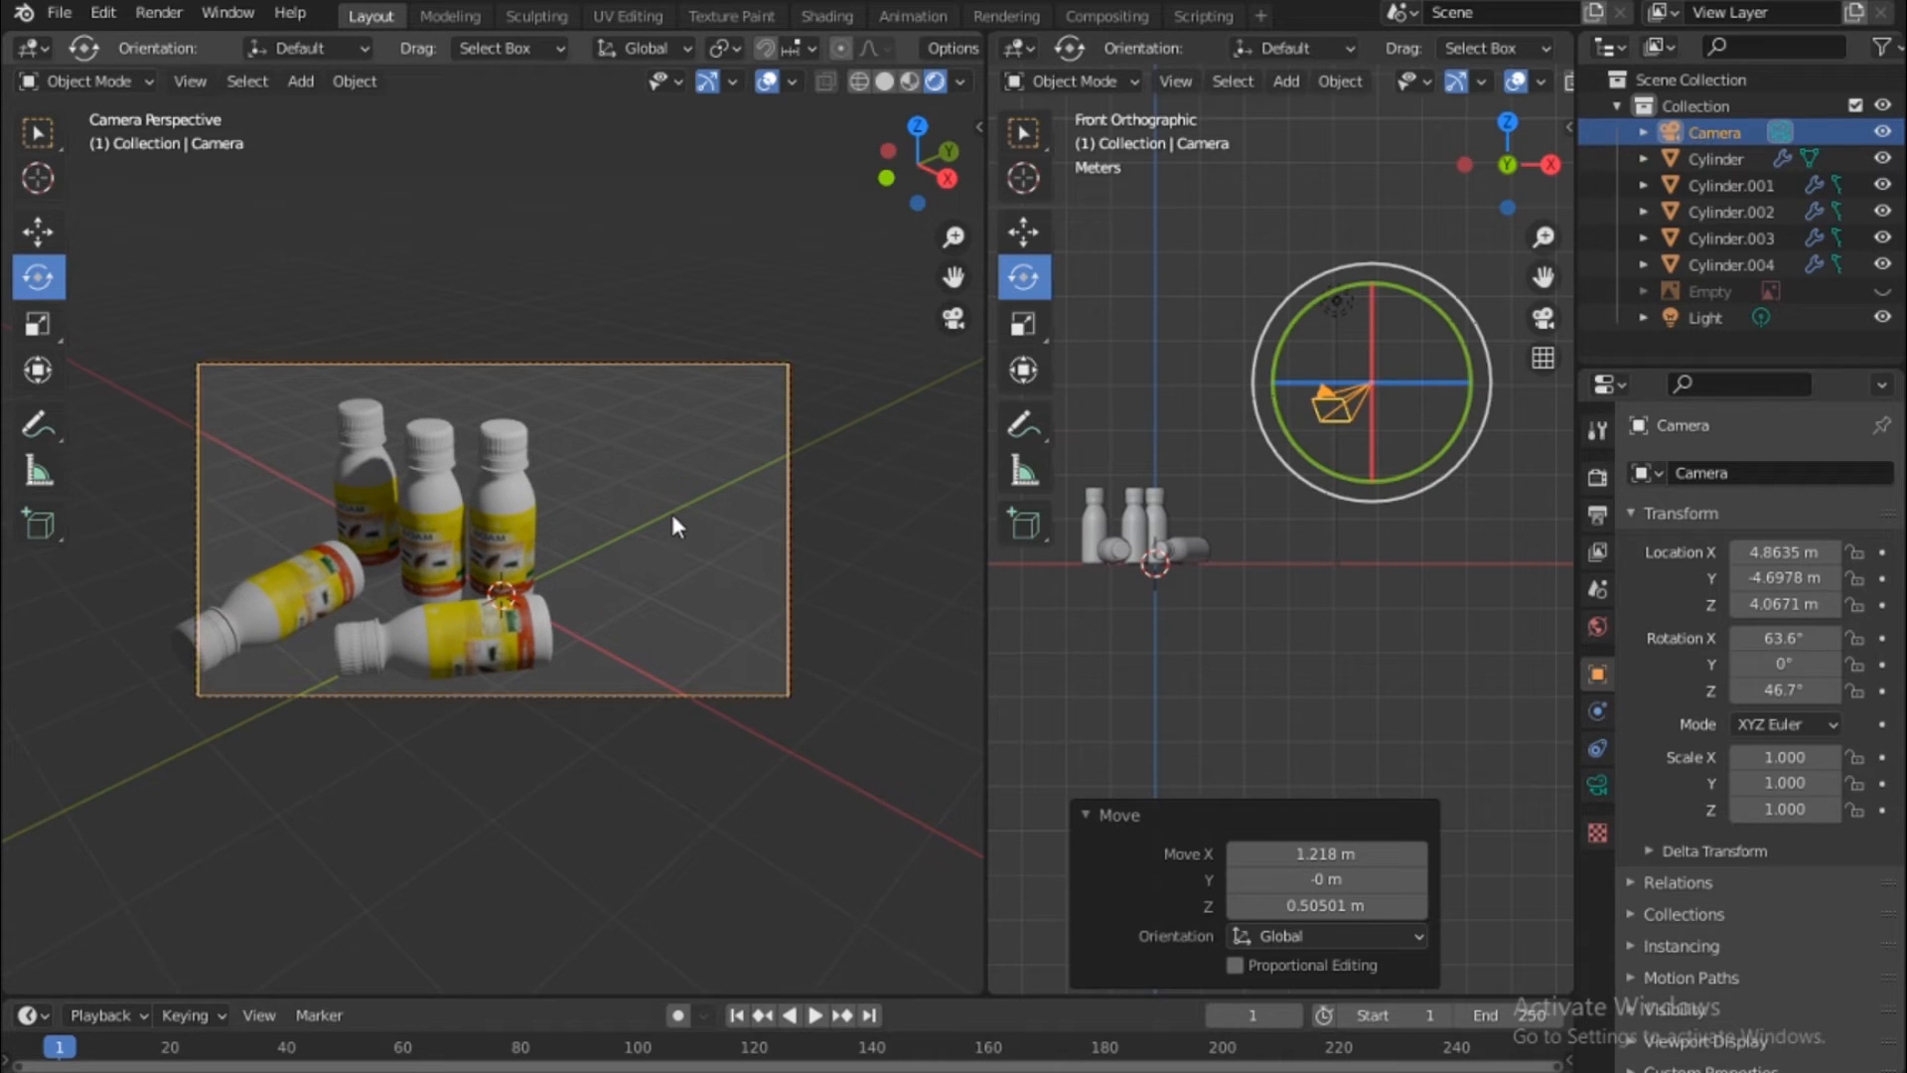
key(g)
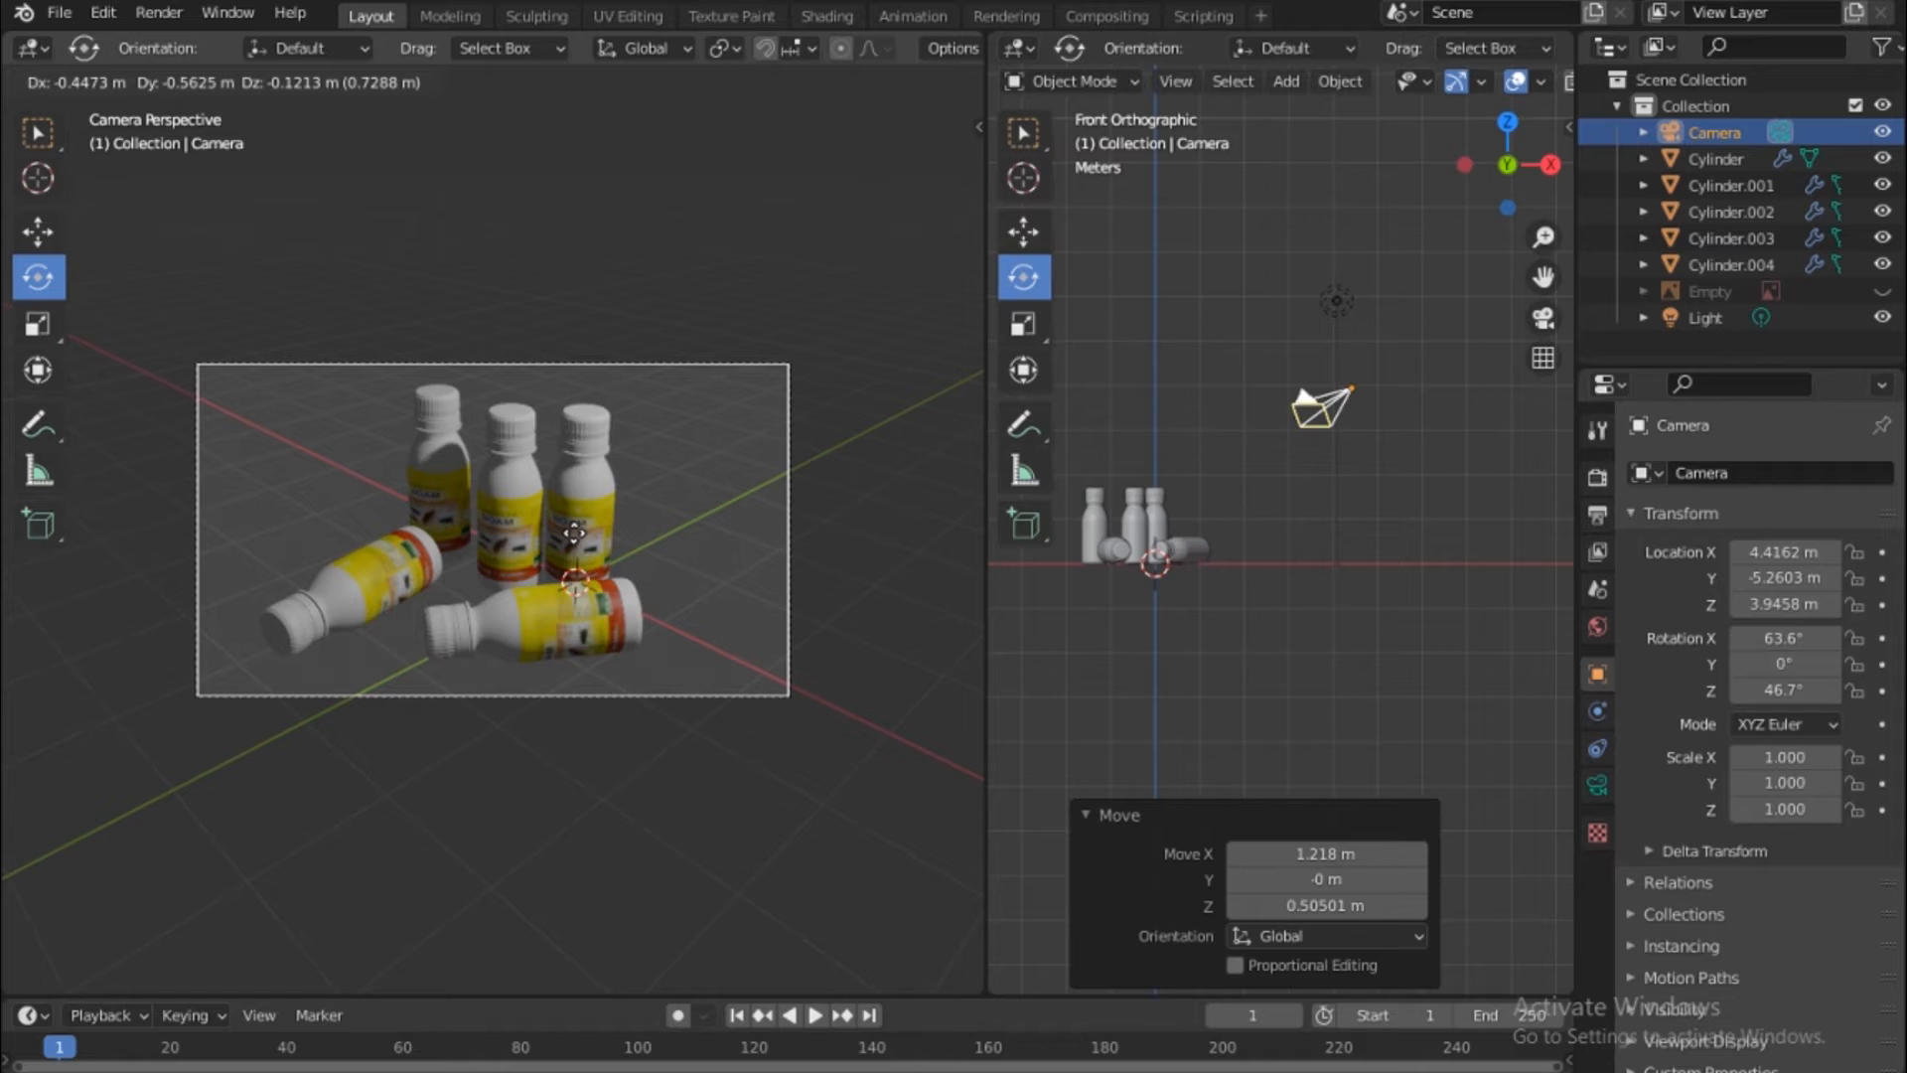
click(574, 533)
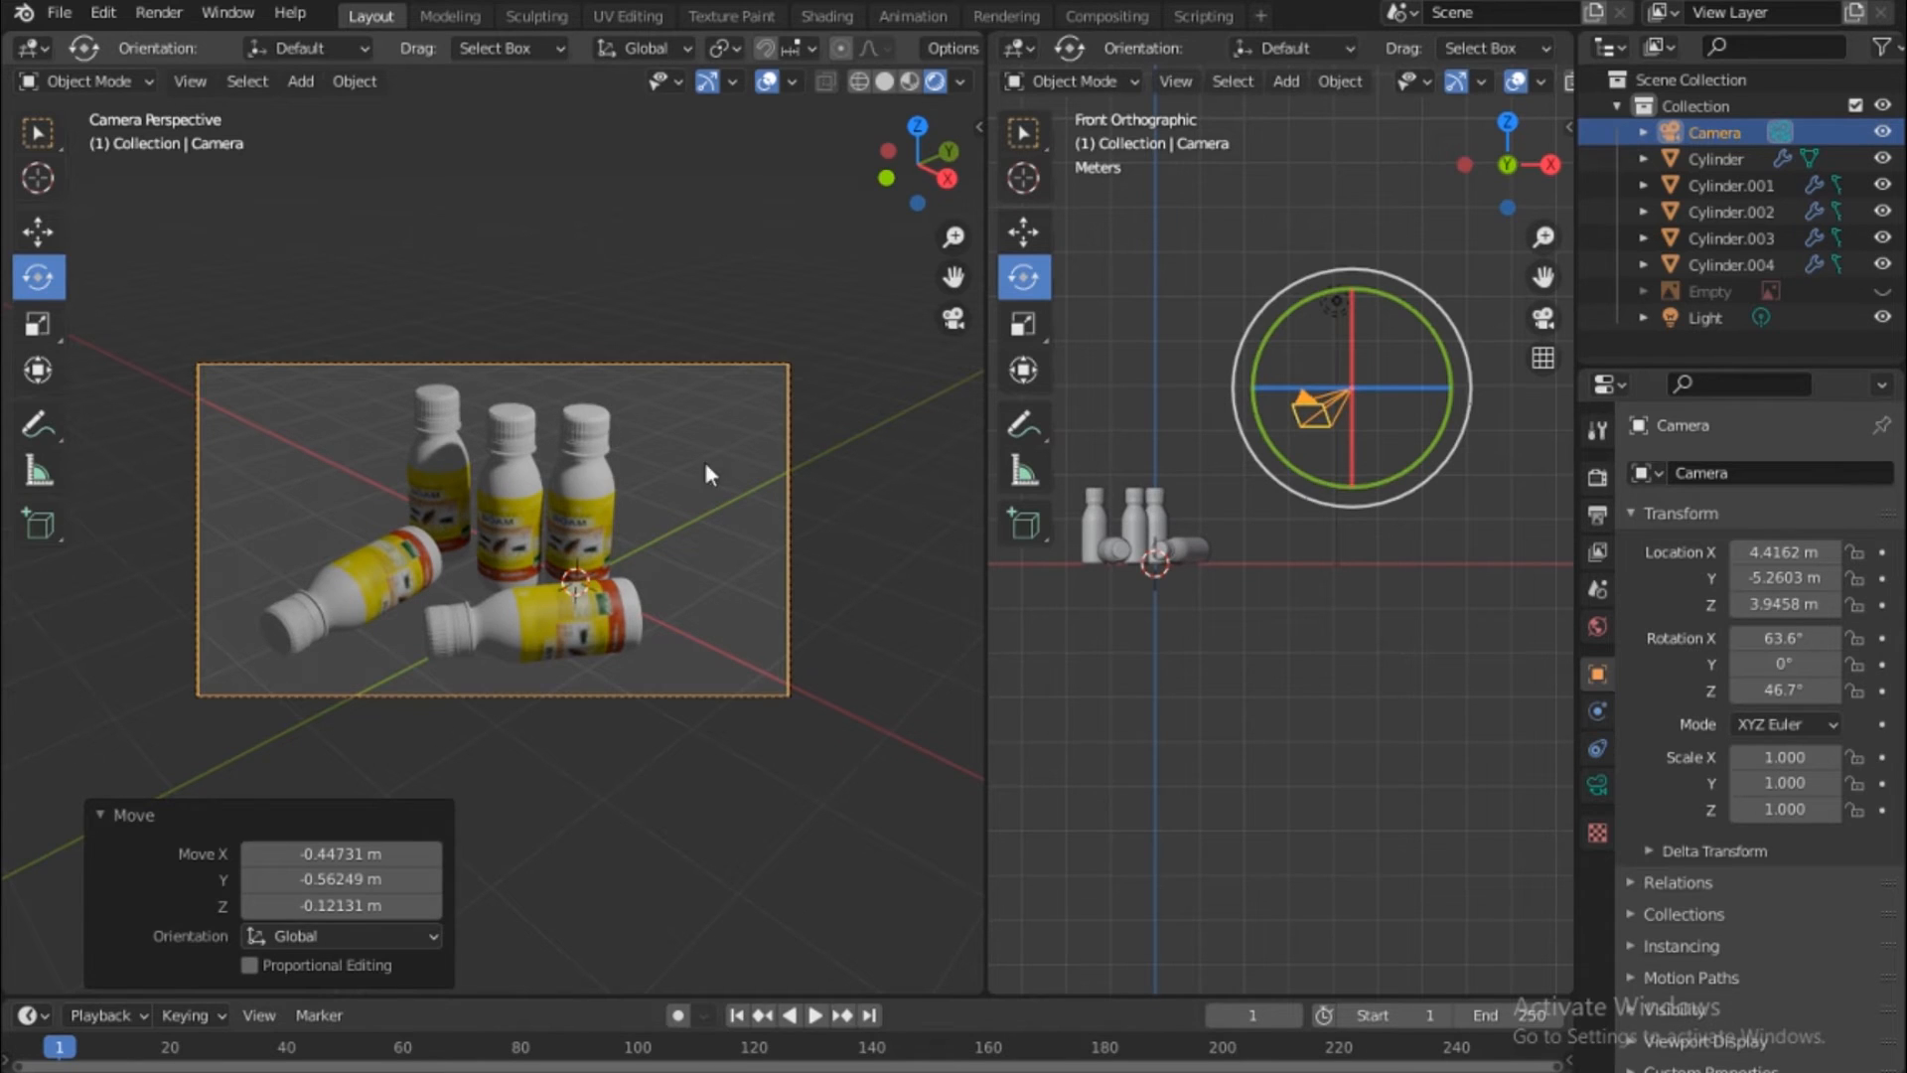
Add a plane at the origin as the ground and scale it up by about 7.05
key(shift+a)
mouse_move(1162, 566)
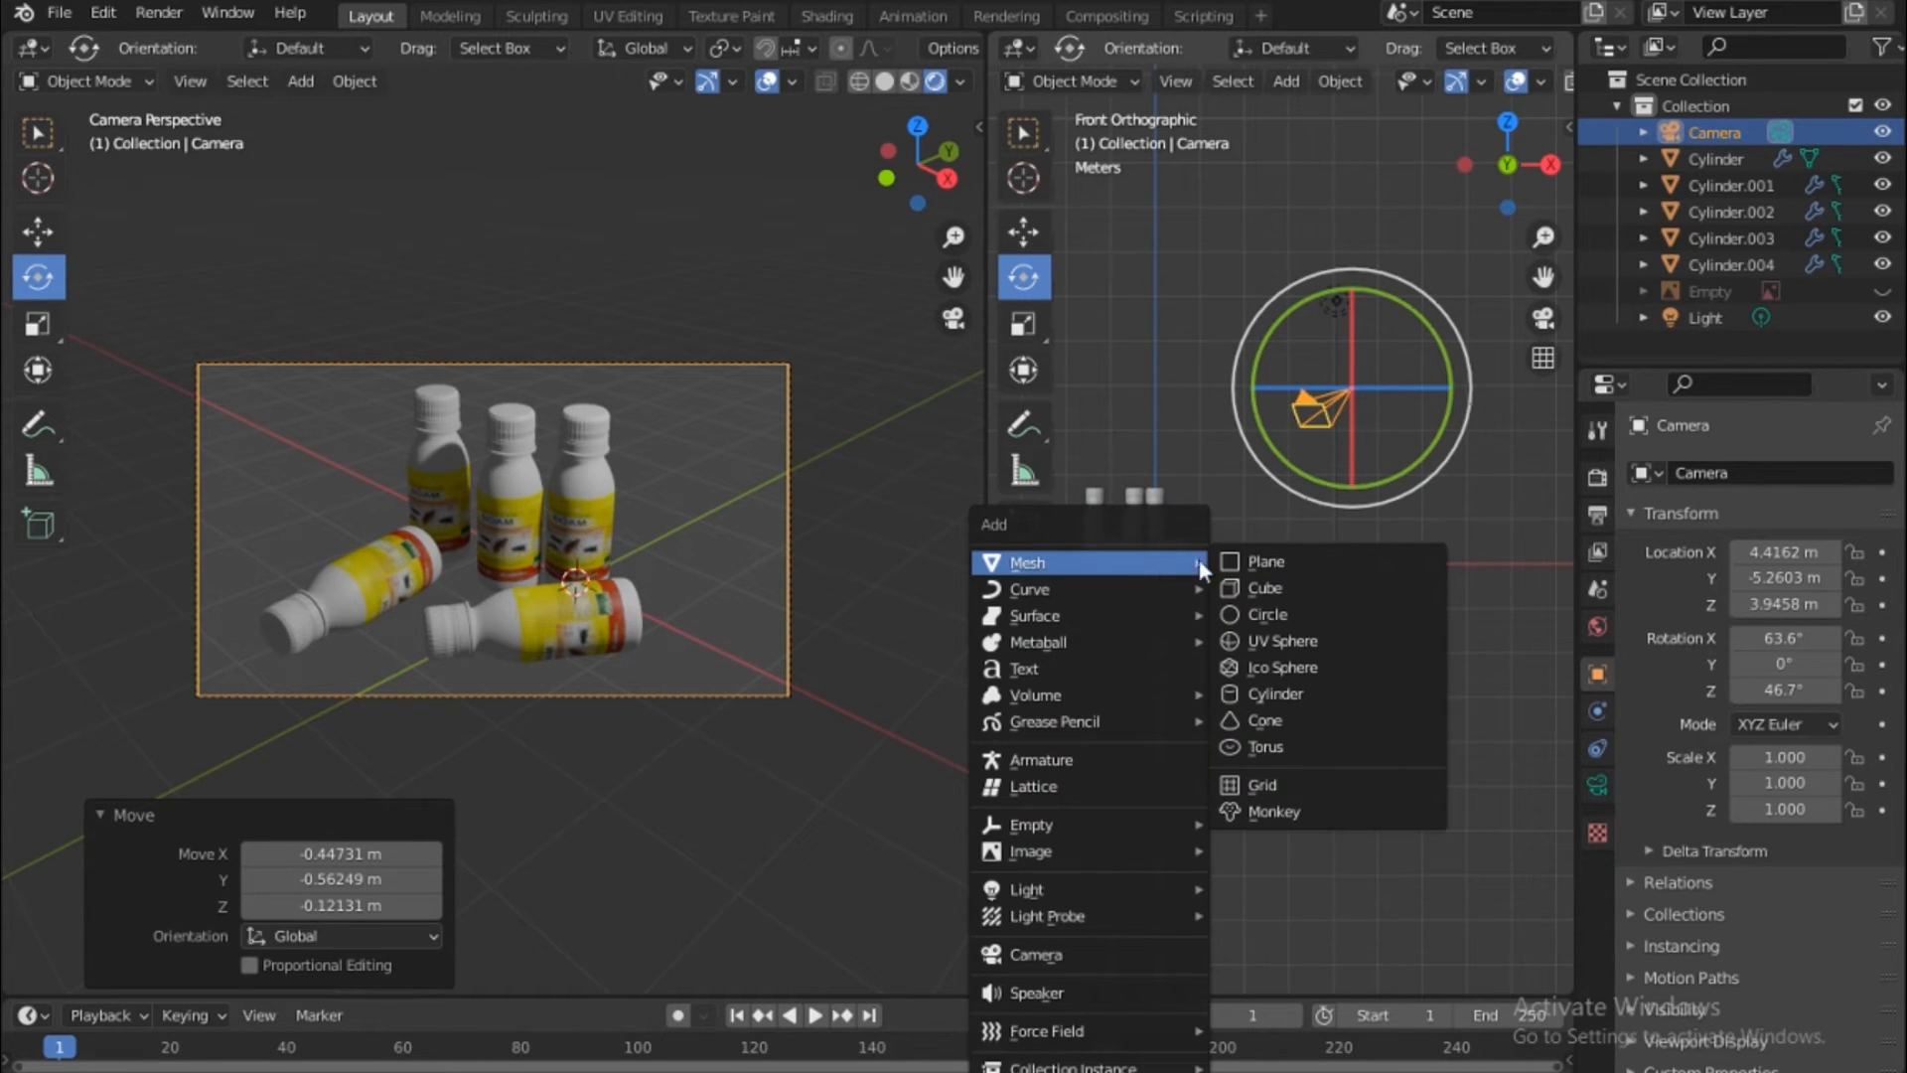
click(1266, 560)
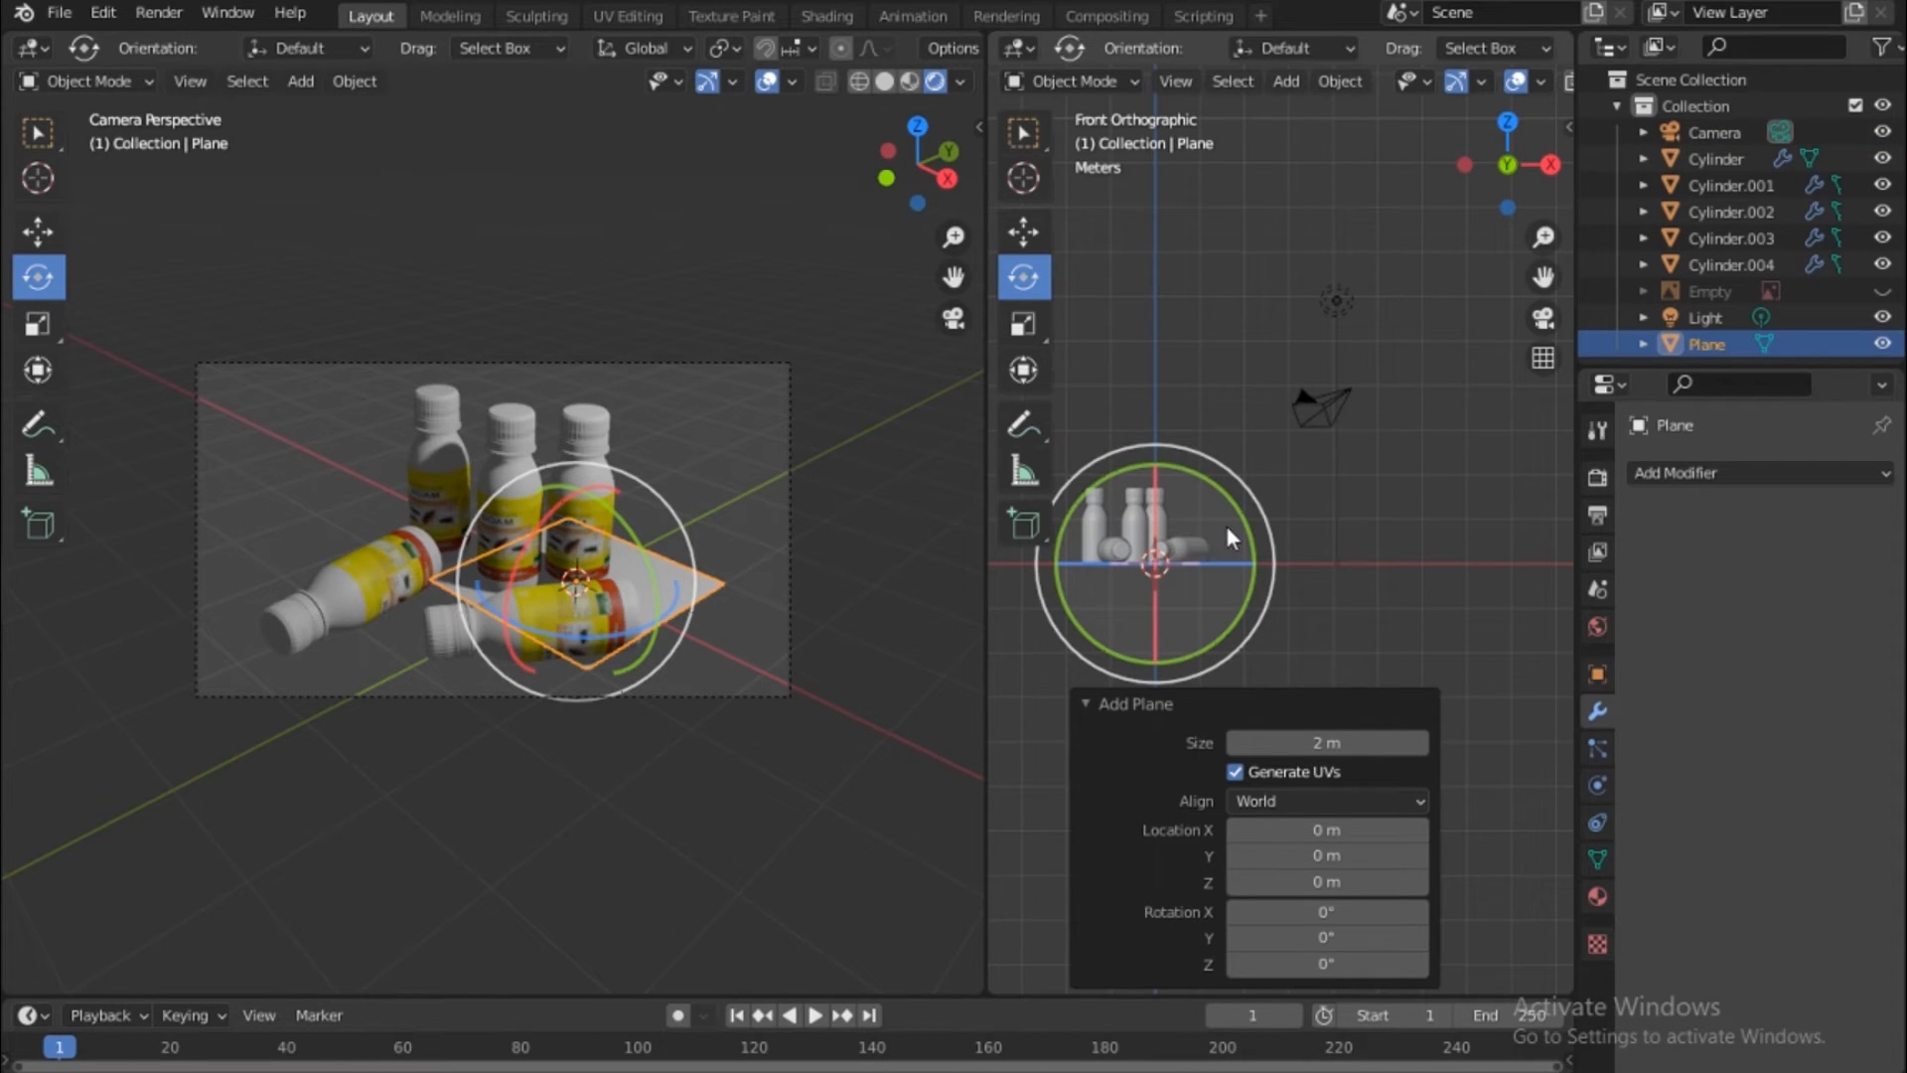
key(s)
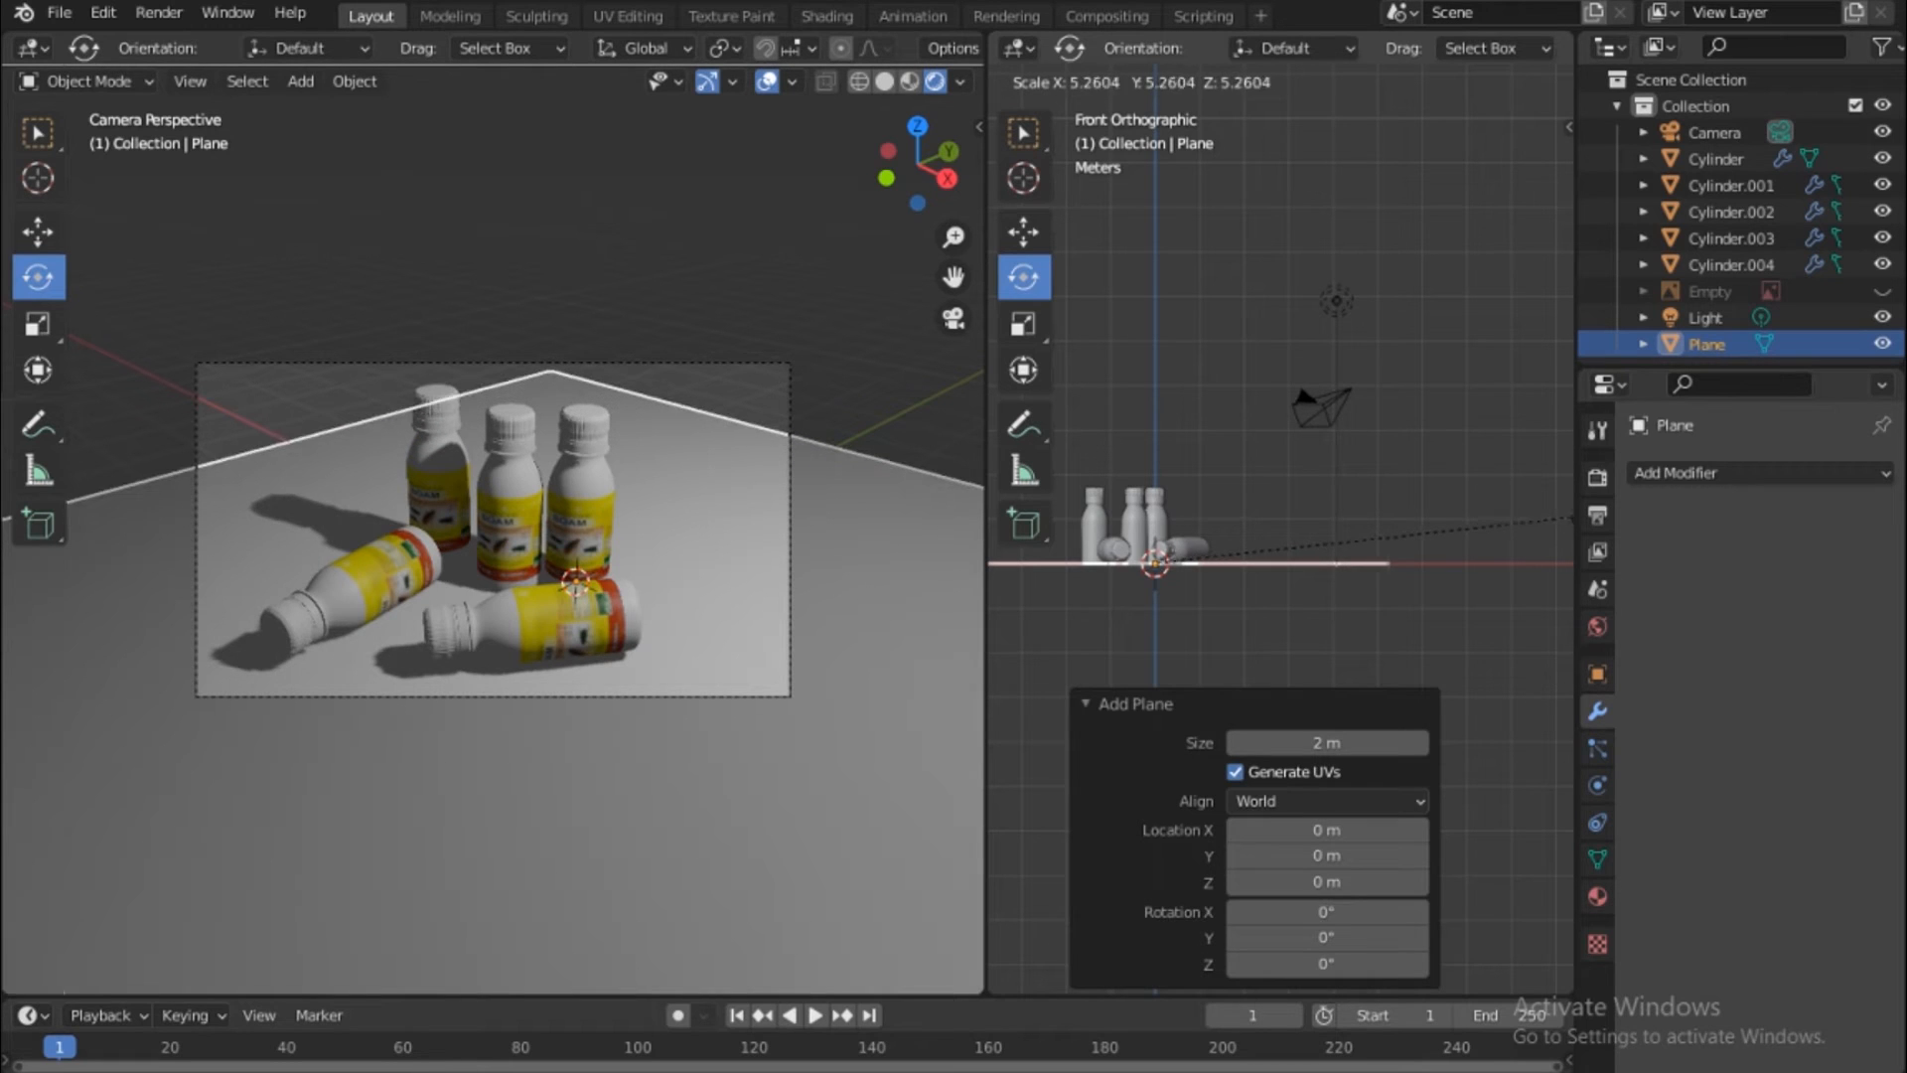
click(1133, 515)
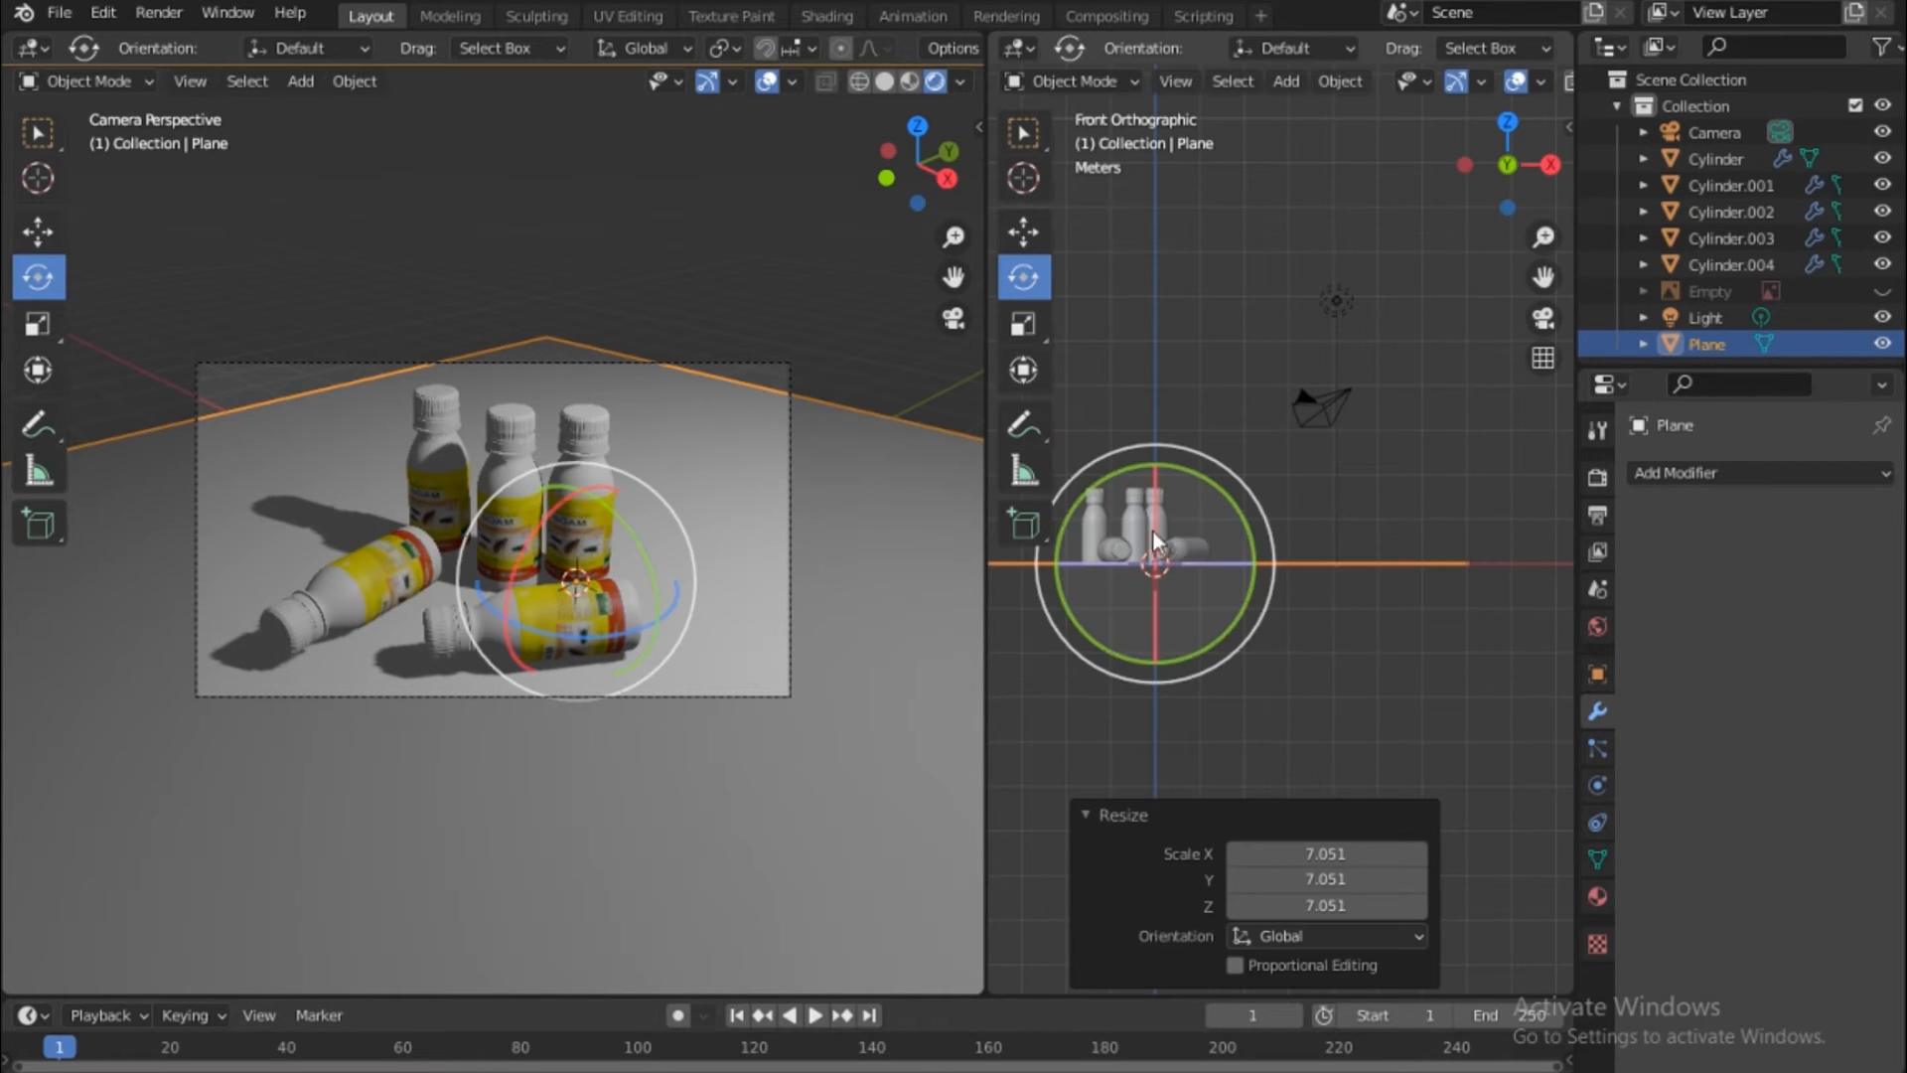
In the top view, move the ground plane about -3.48 m in X and 2.44 m in Y
drag(1524, 173, 1511, 288)
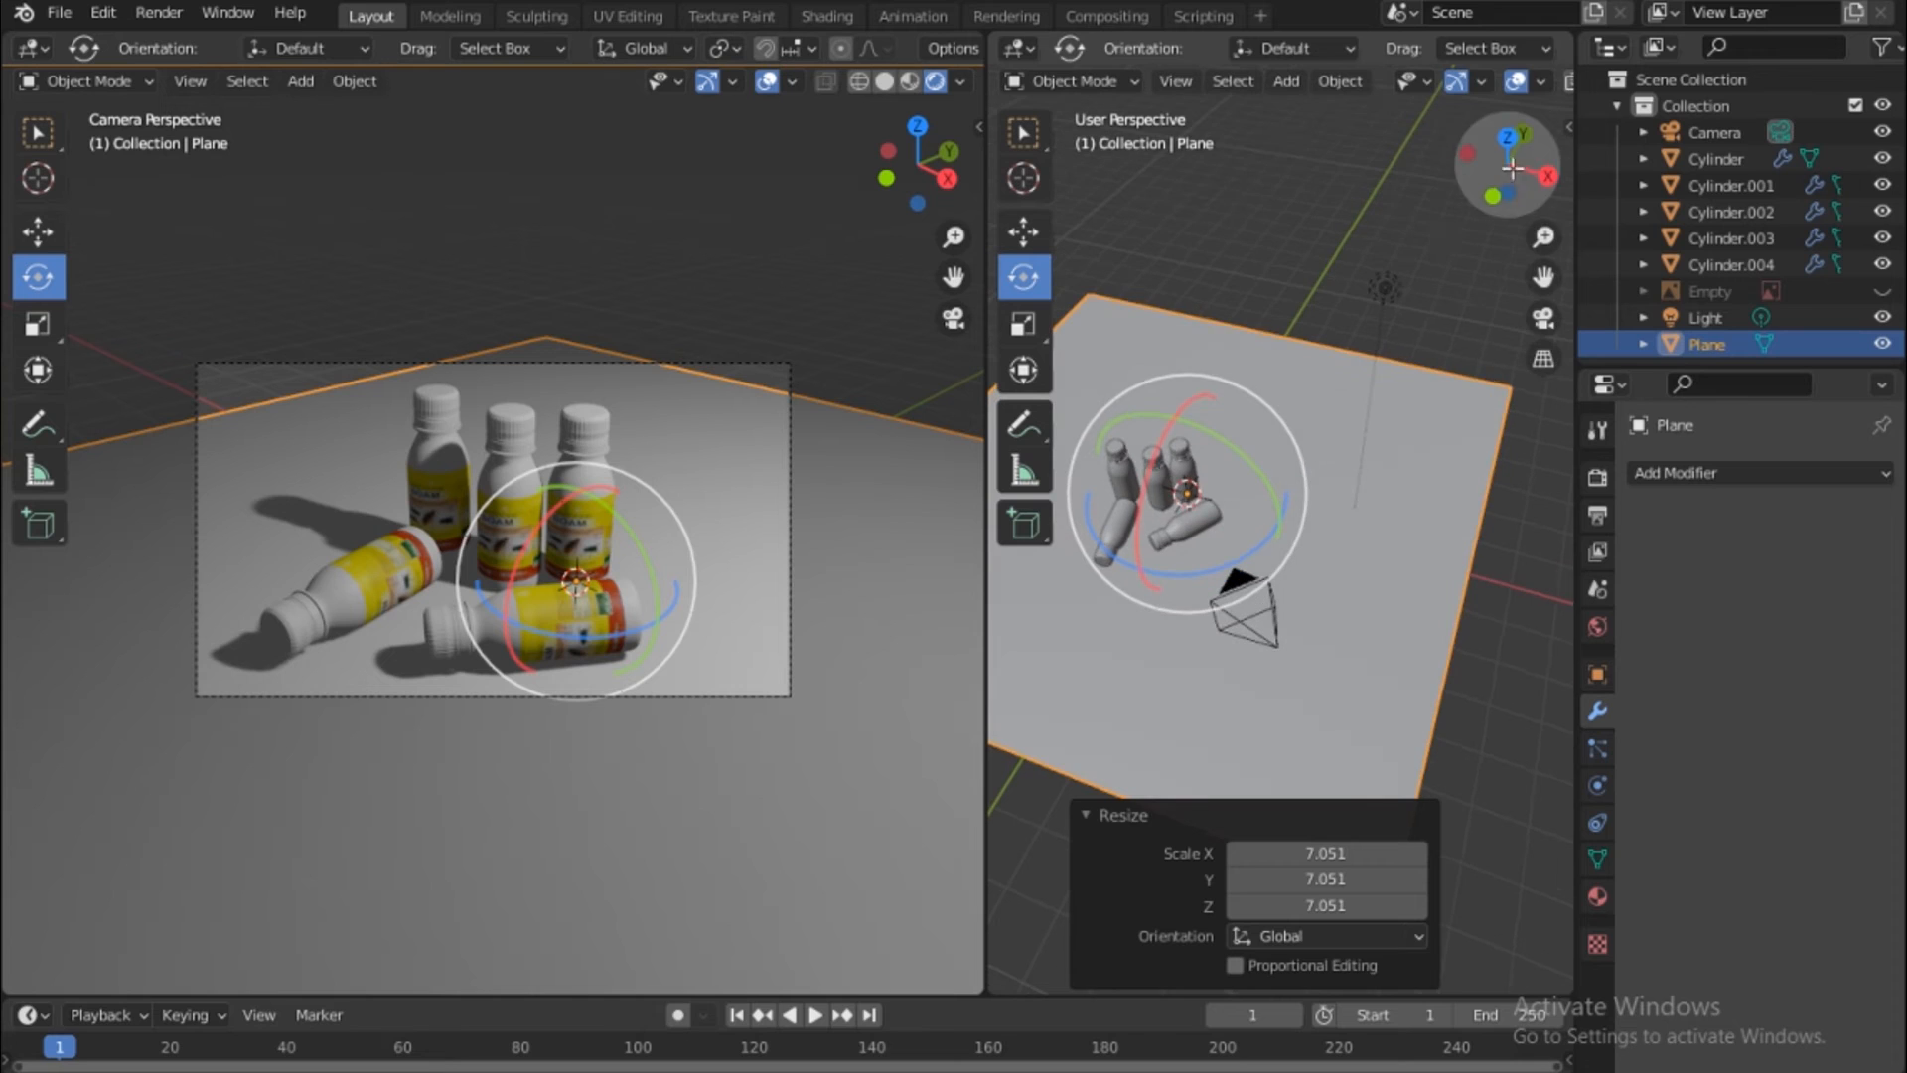
key(grave)
click(1396, 135)
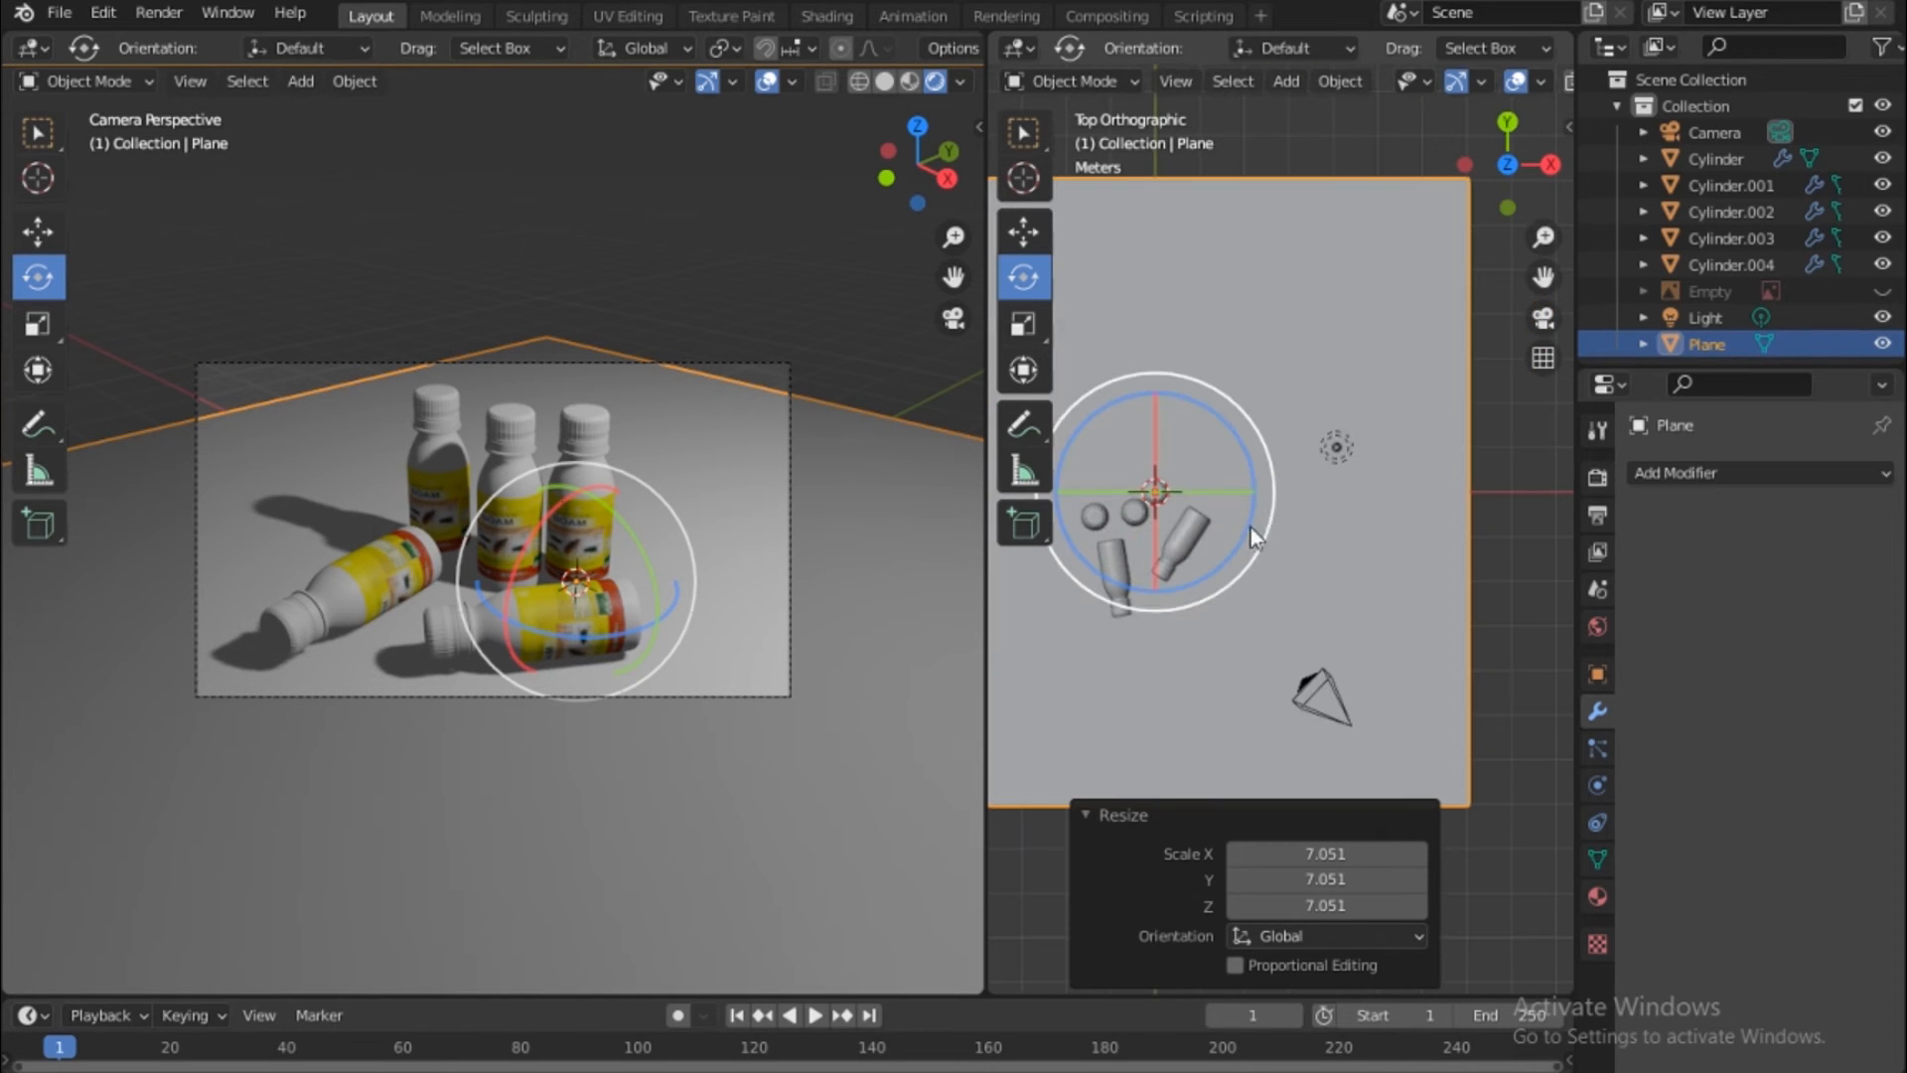
key(g)
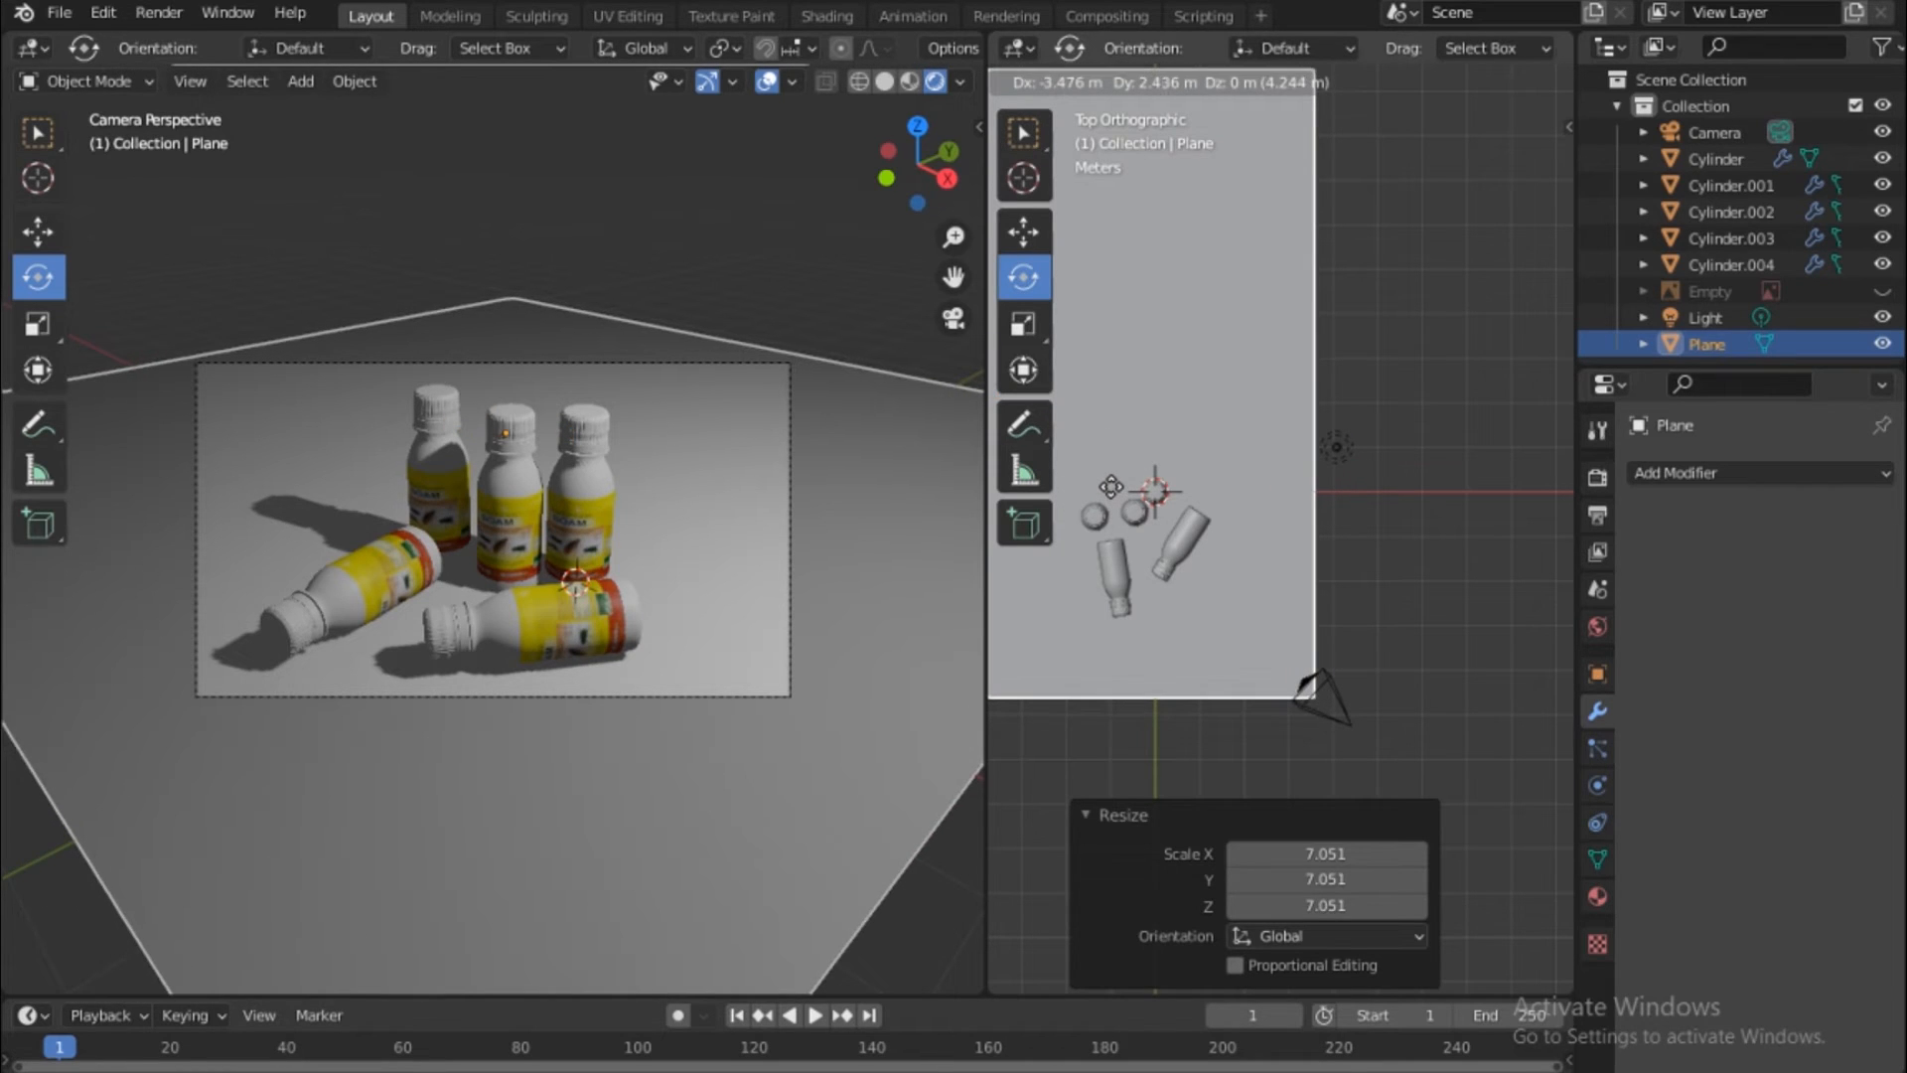
click(1111, 487)
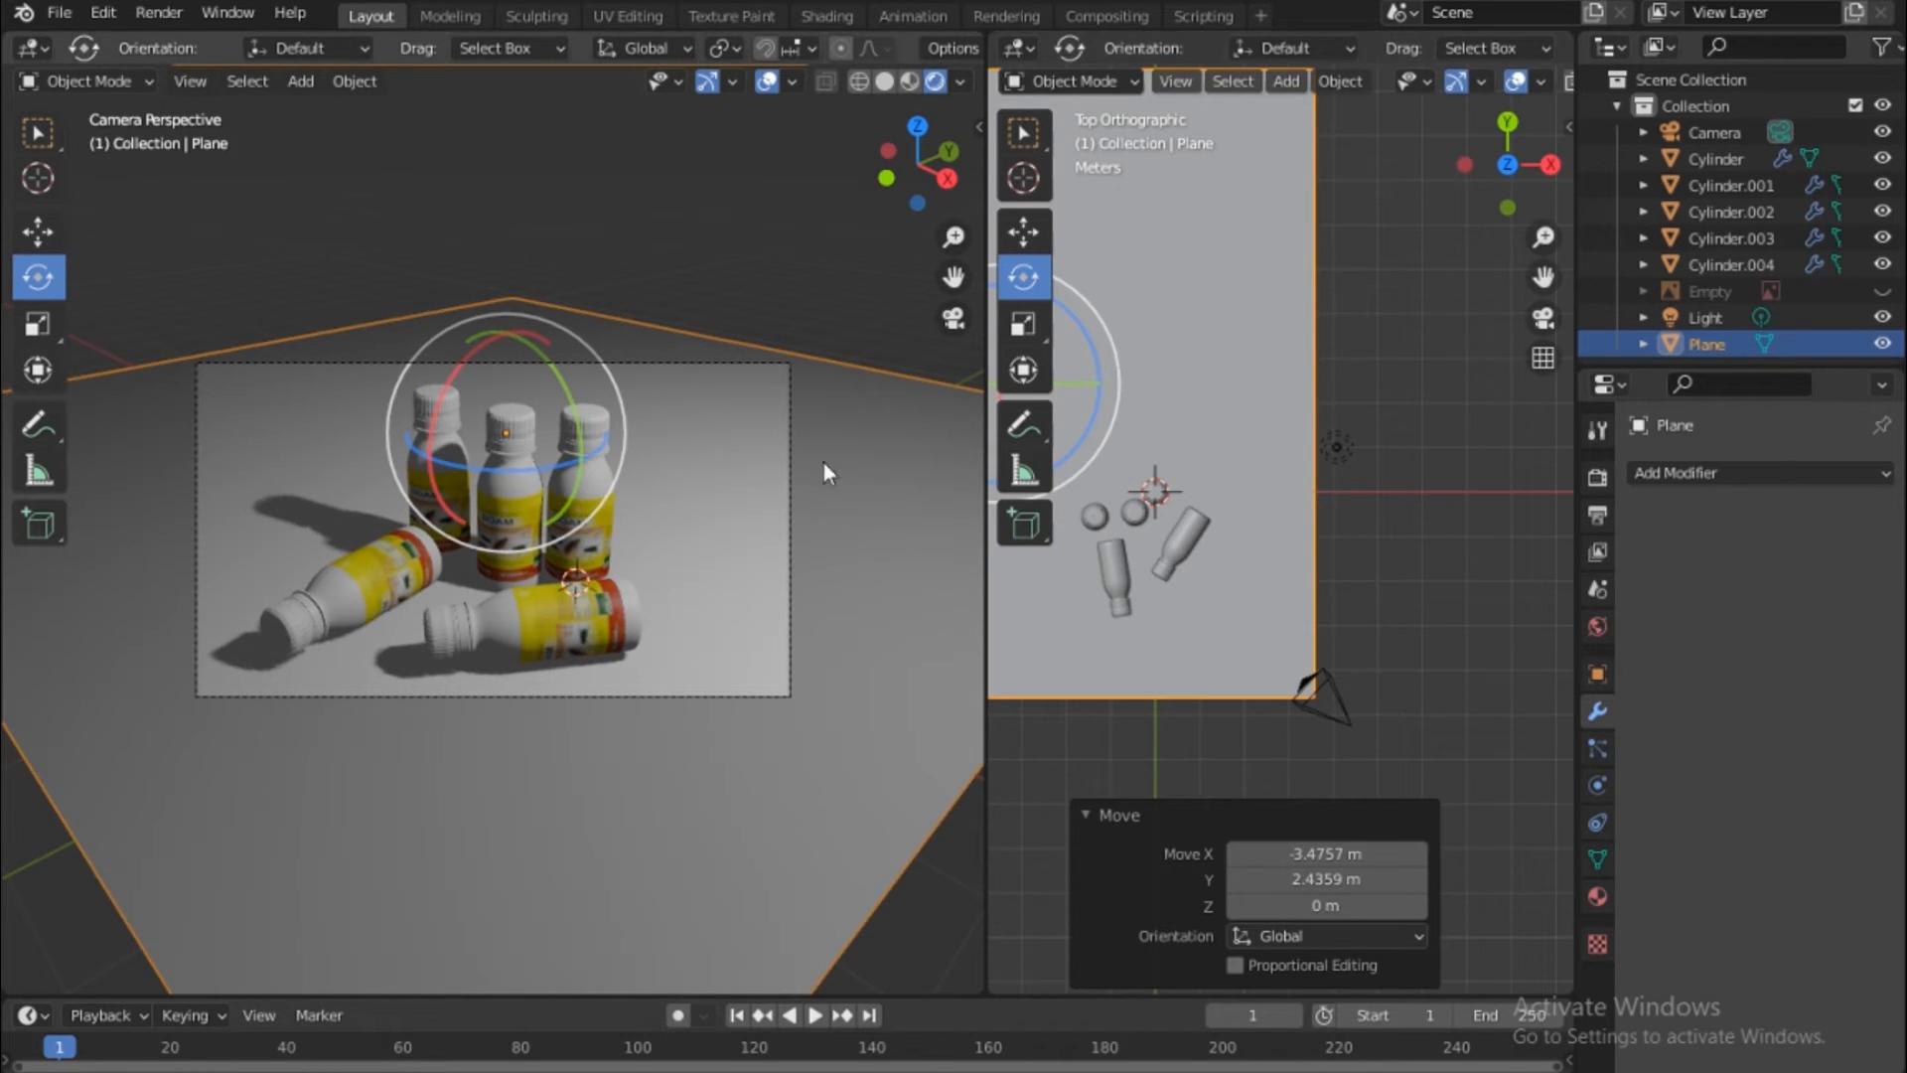
Merge the two viewports into a single camera view and set the render engine to Cycles
drag(978, 58, 1440, 596)
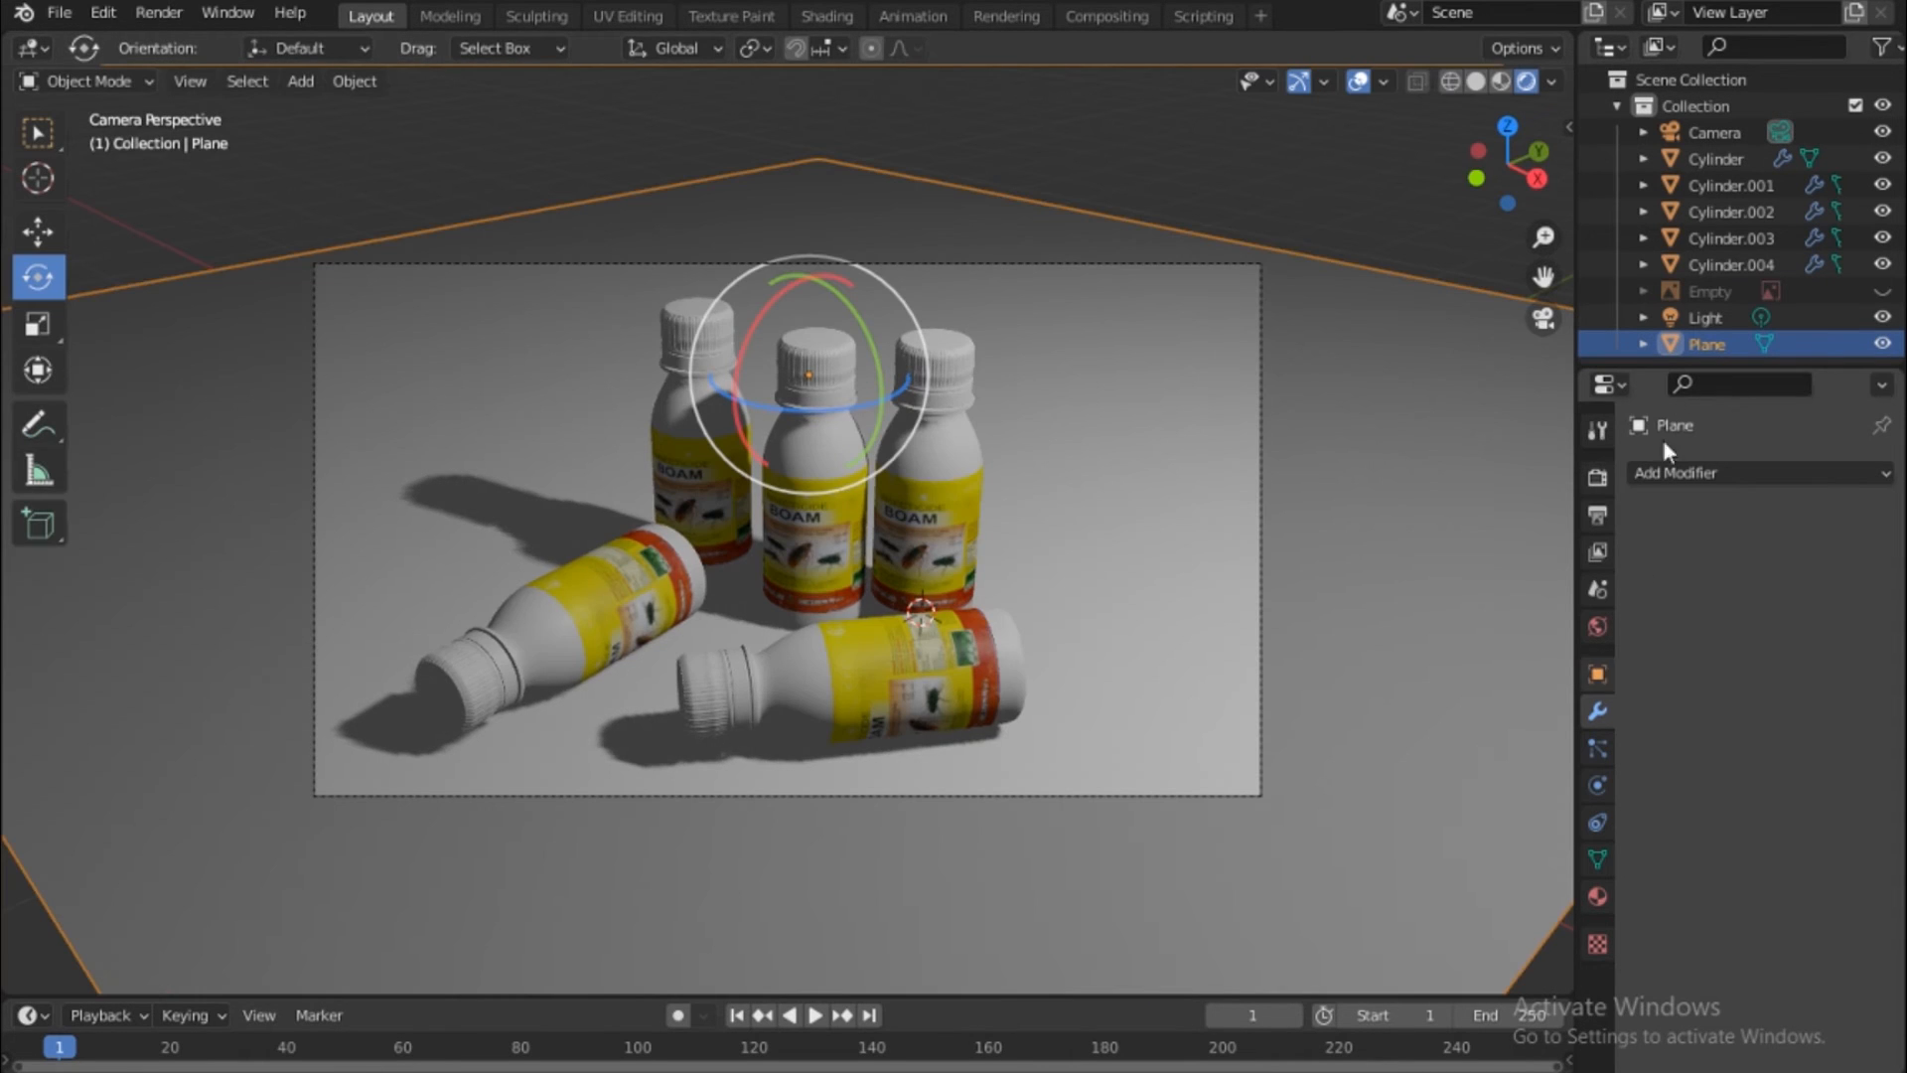
click(1597, 477)
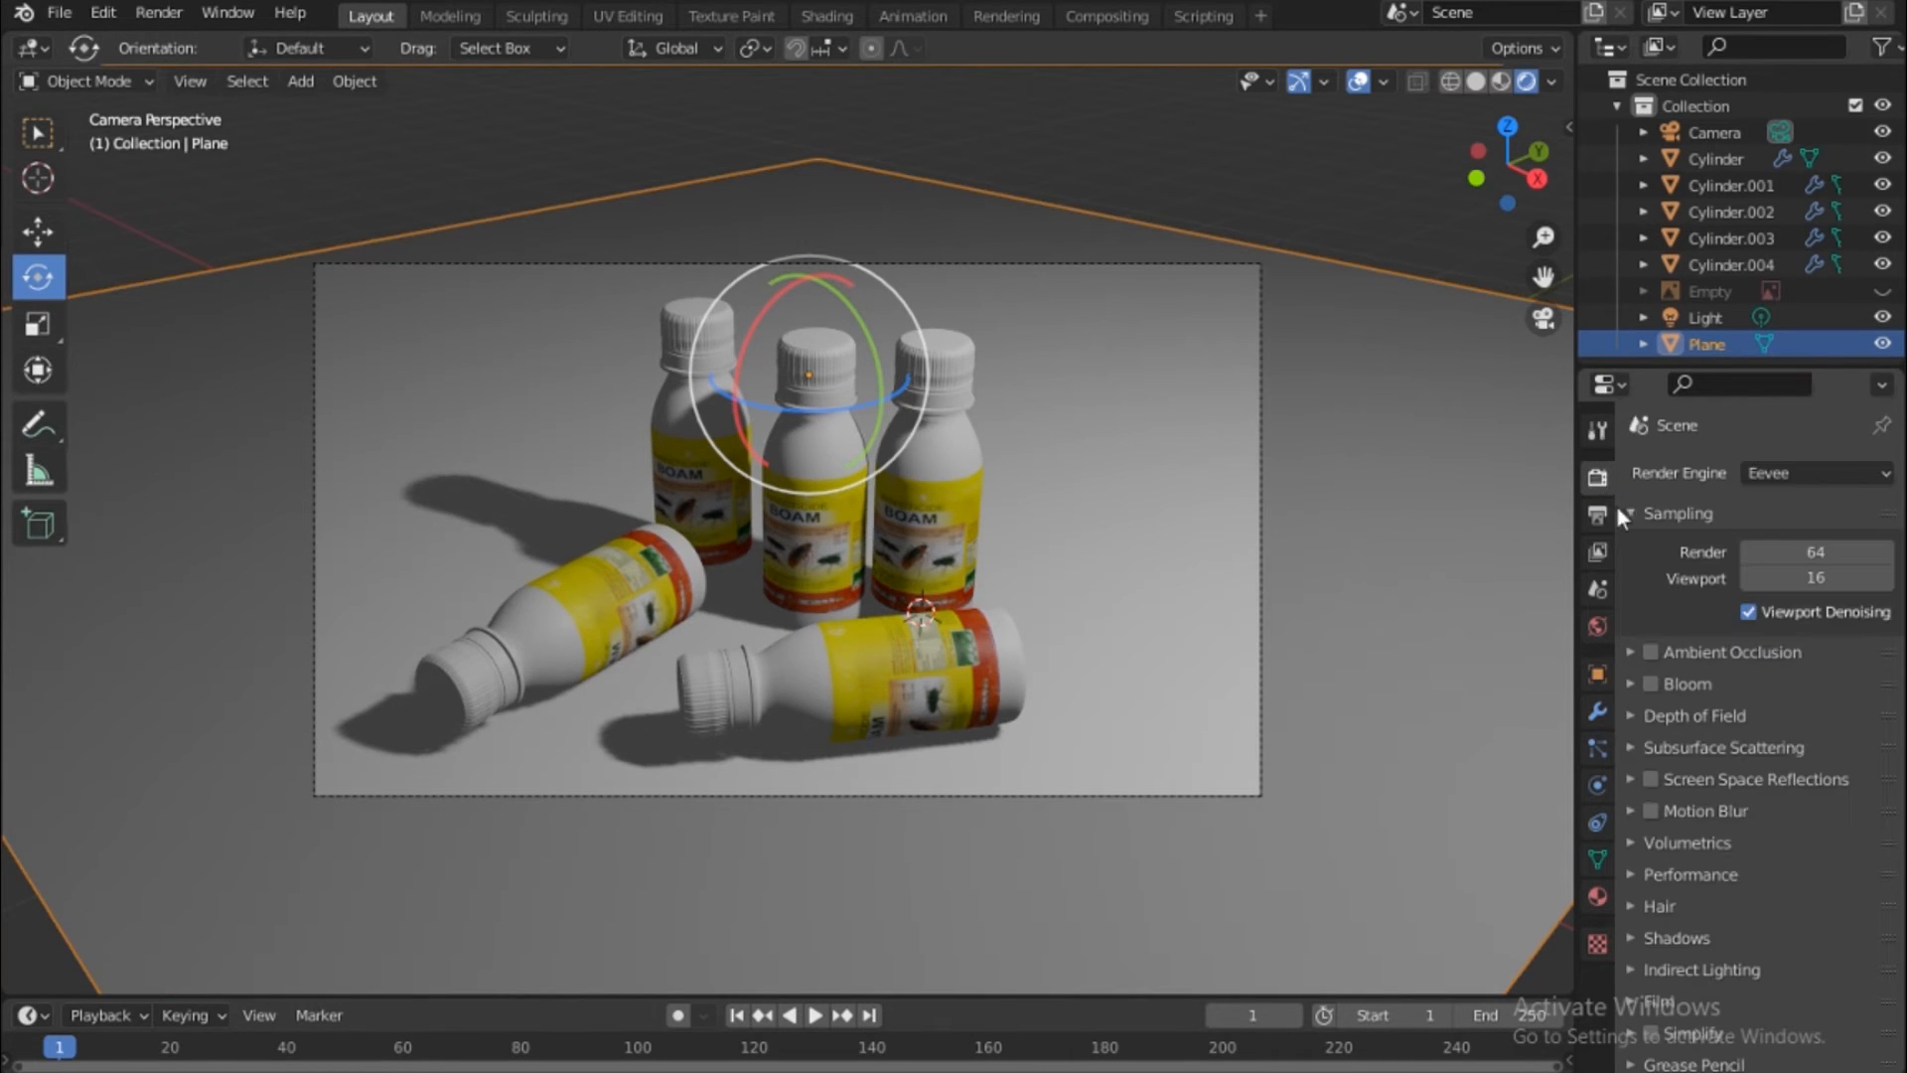
click(1783, 469)
click(1784, 568)
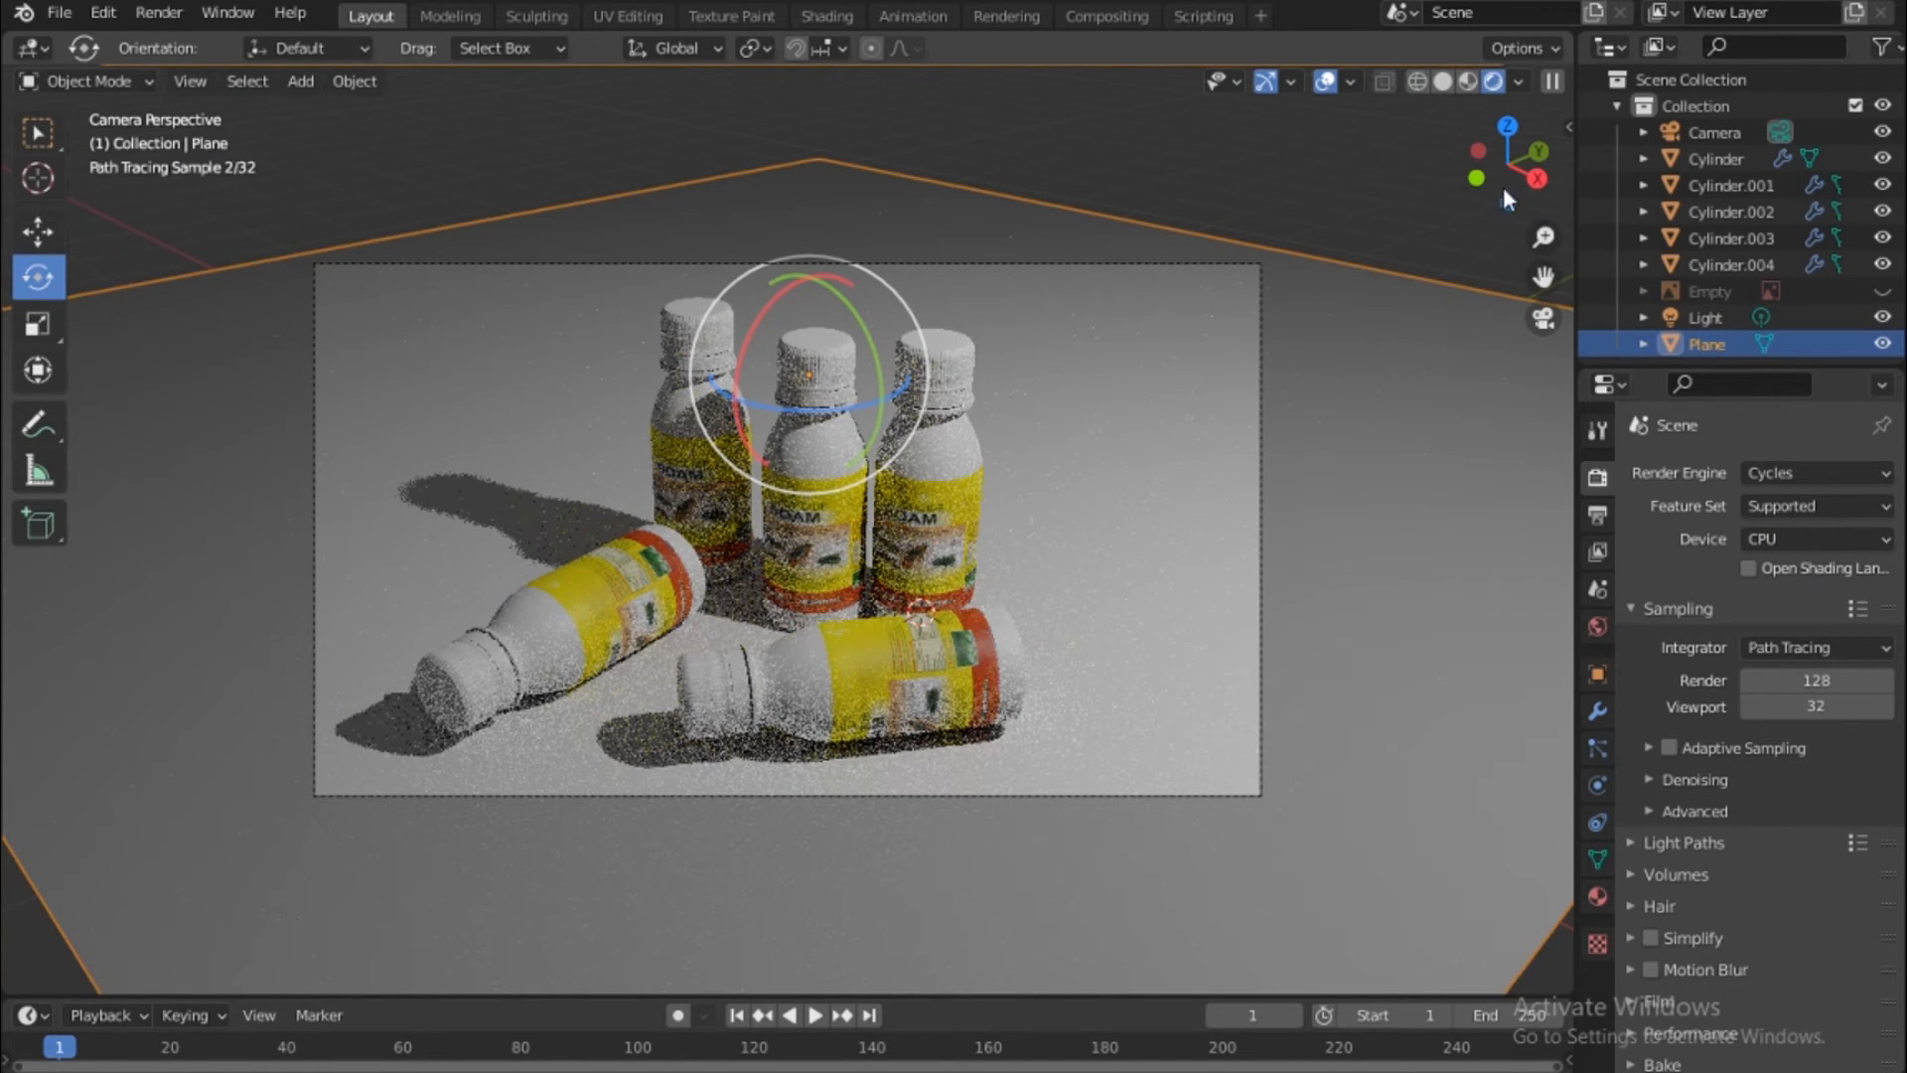
Switch to the Shading workspace and show the scene through the camera
click(1478, 151)
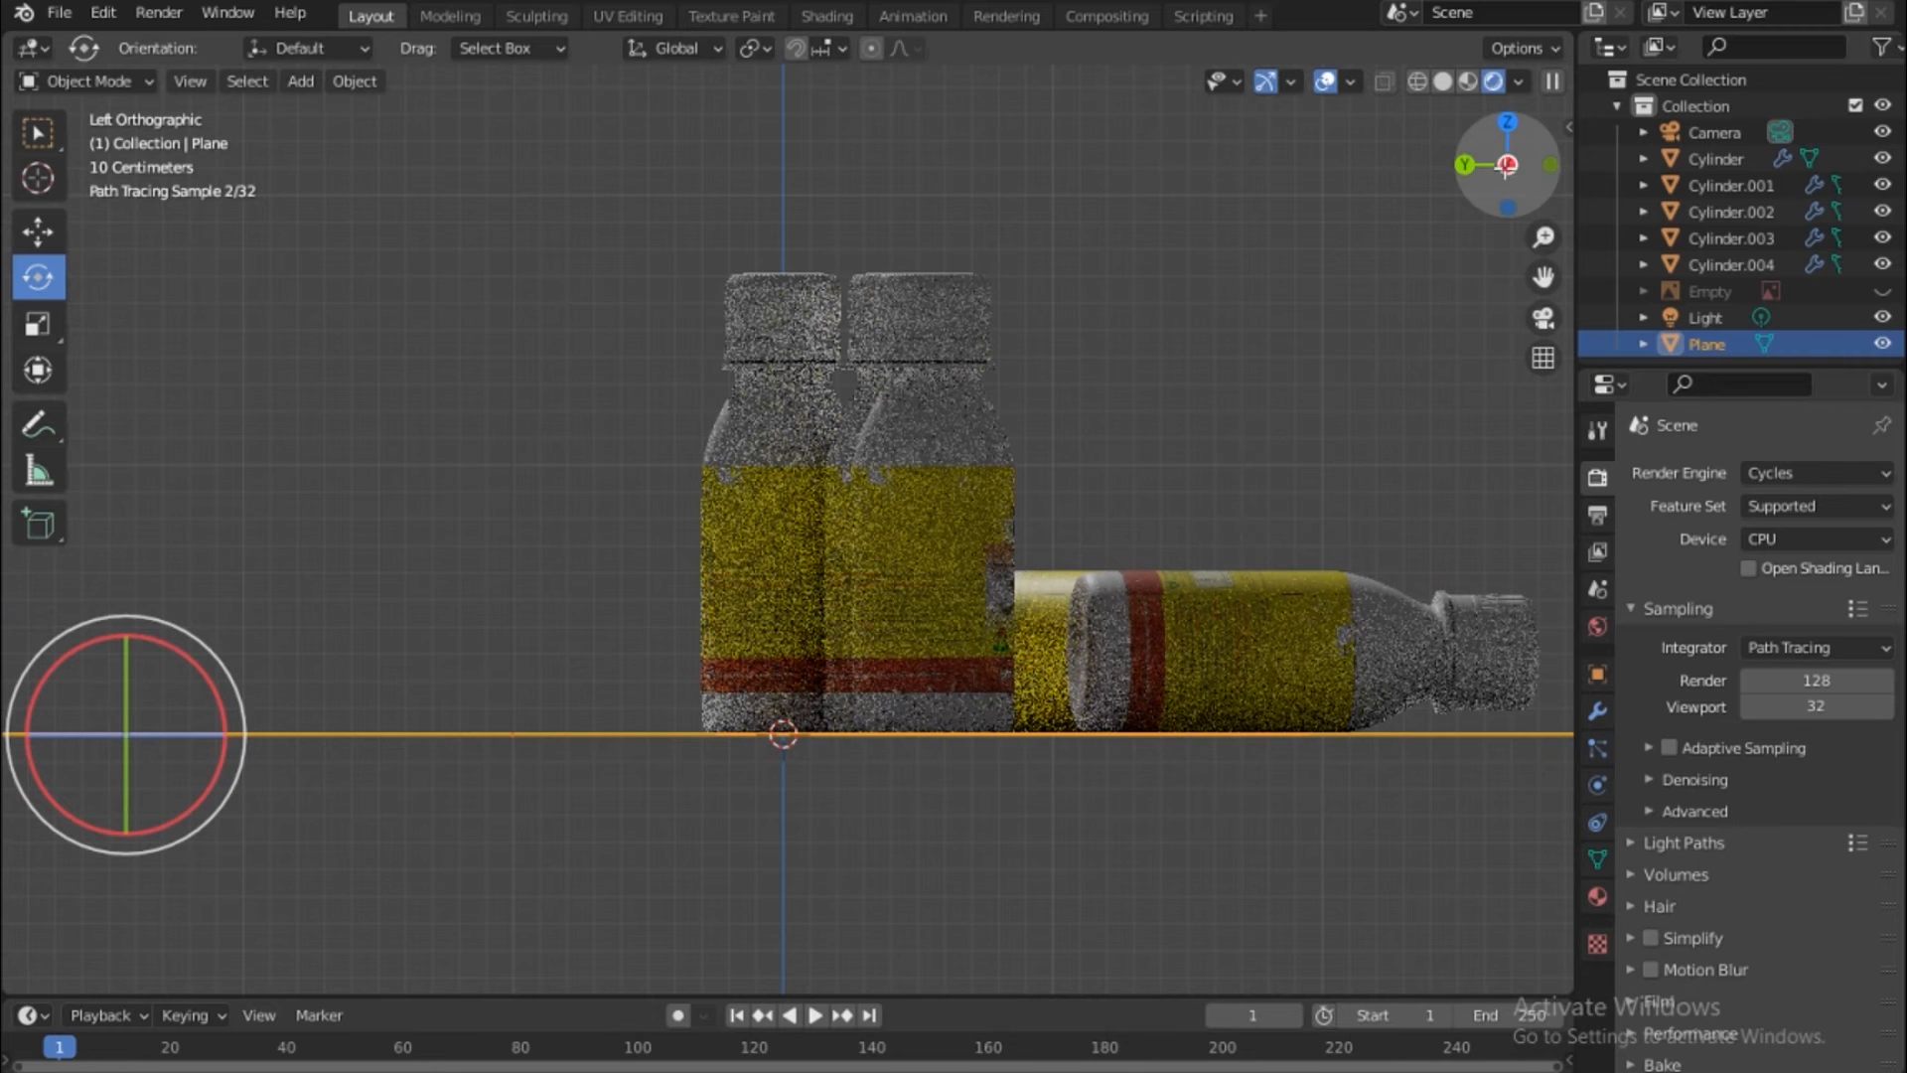
click(1542, 318)
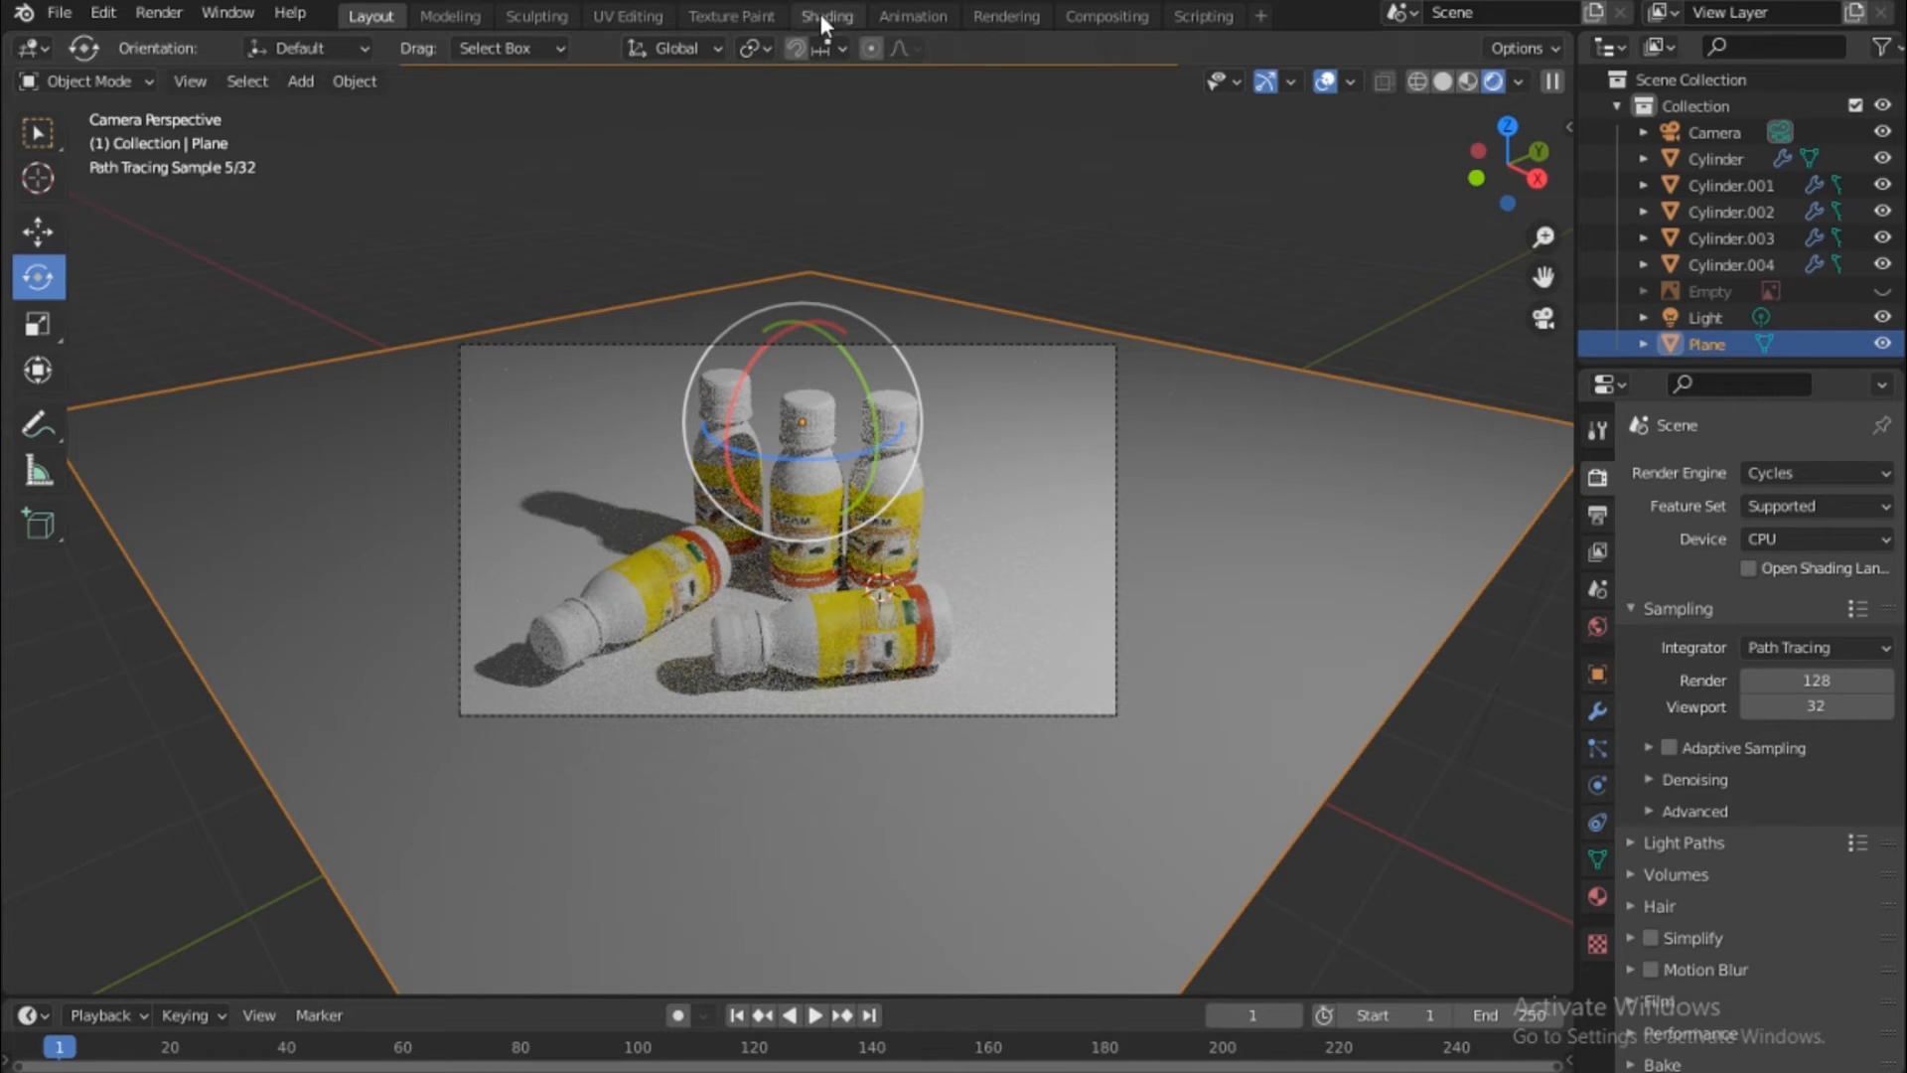
click(1595, 898)
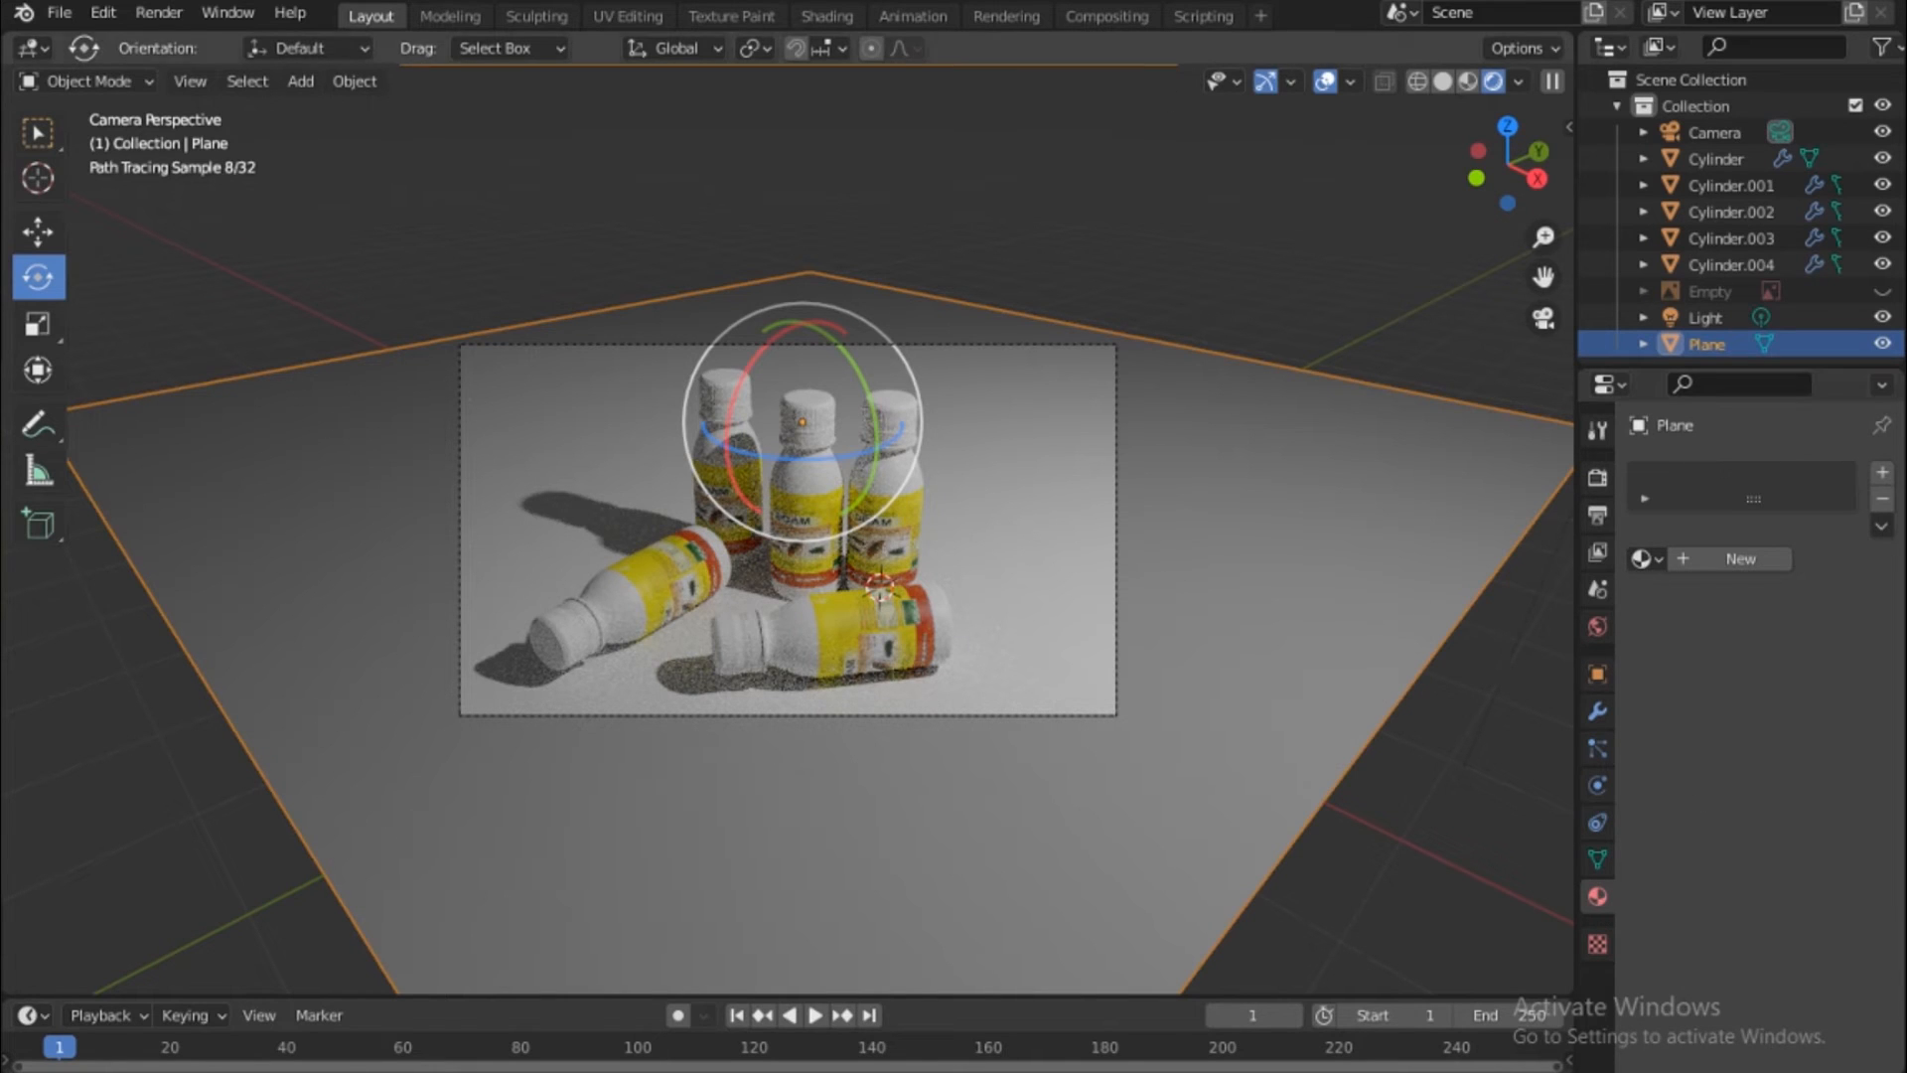
click(830, 19)
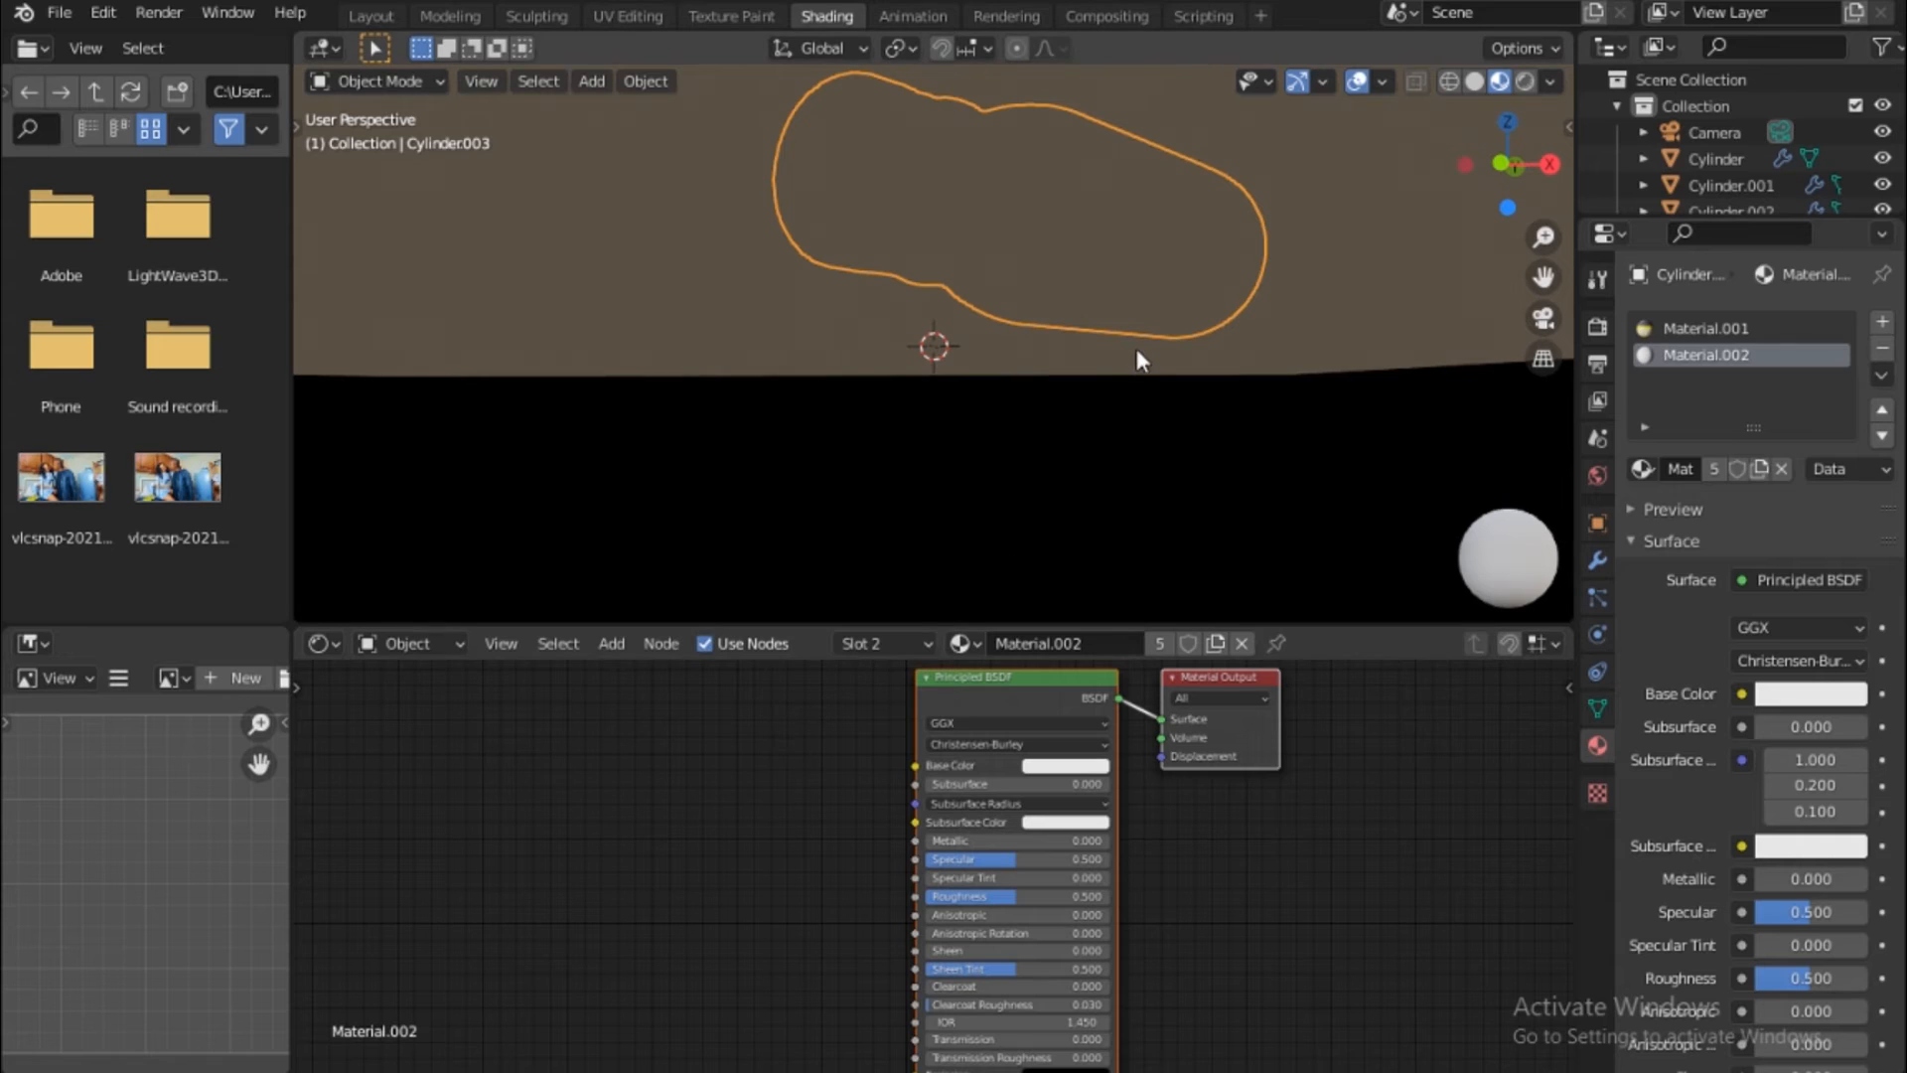
key(KP_0)
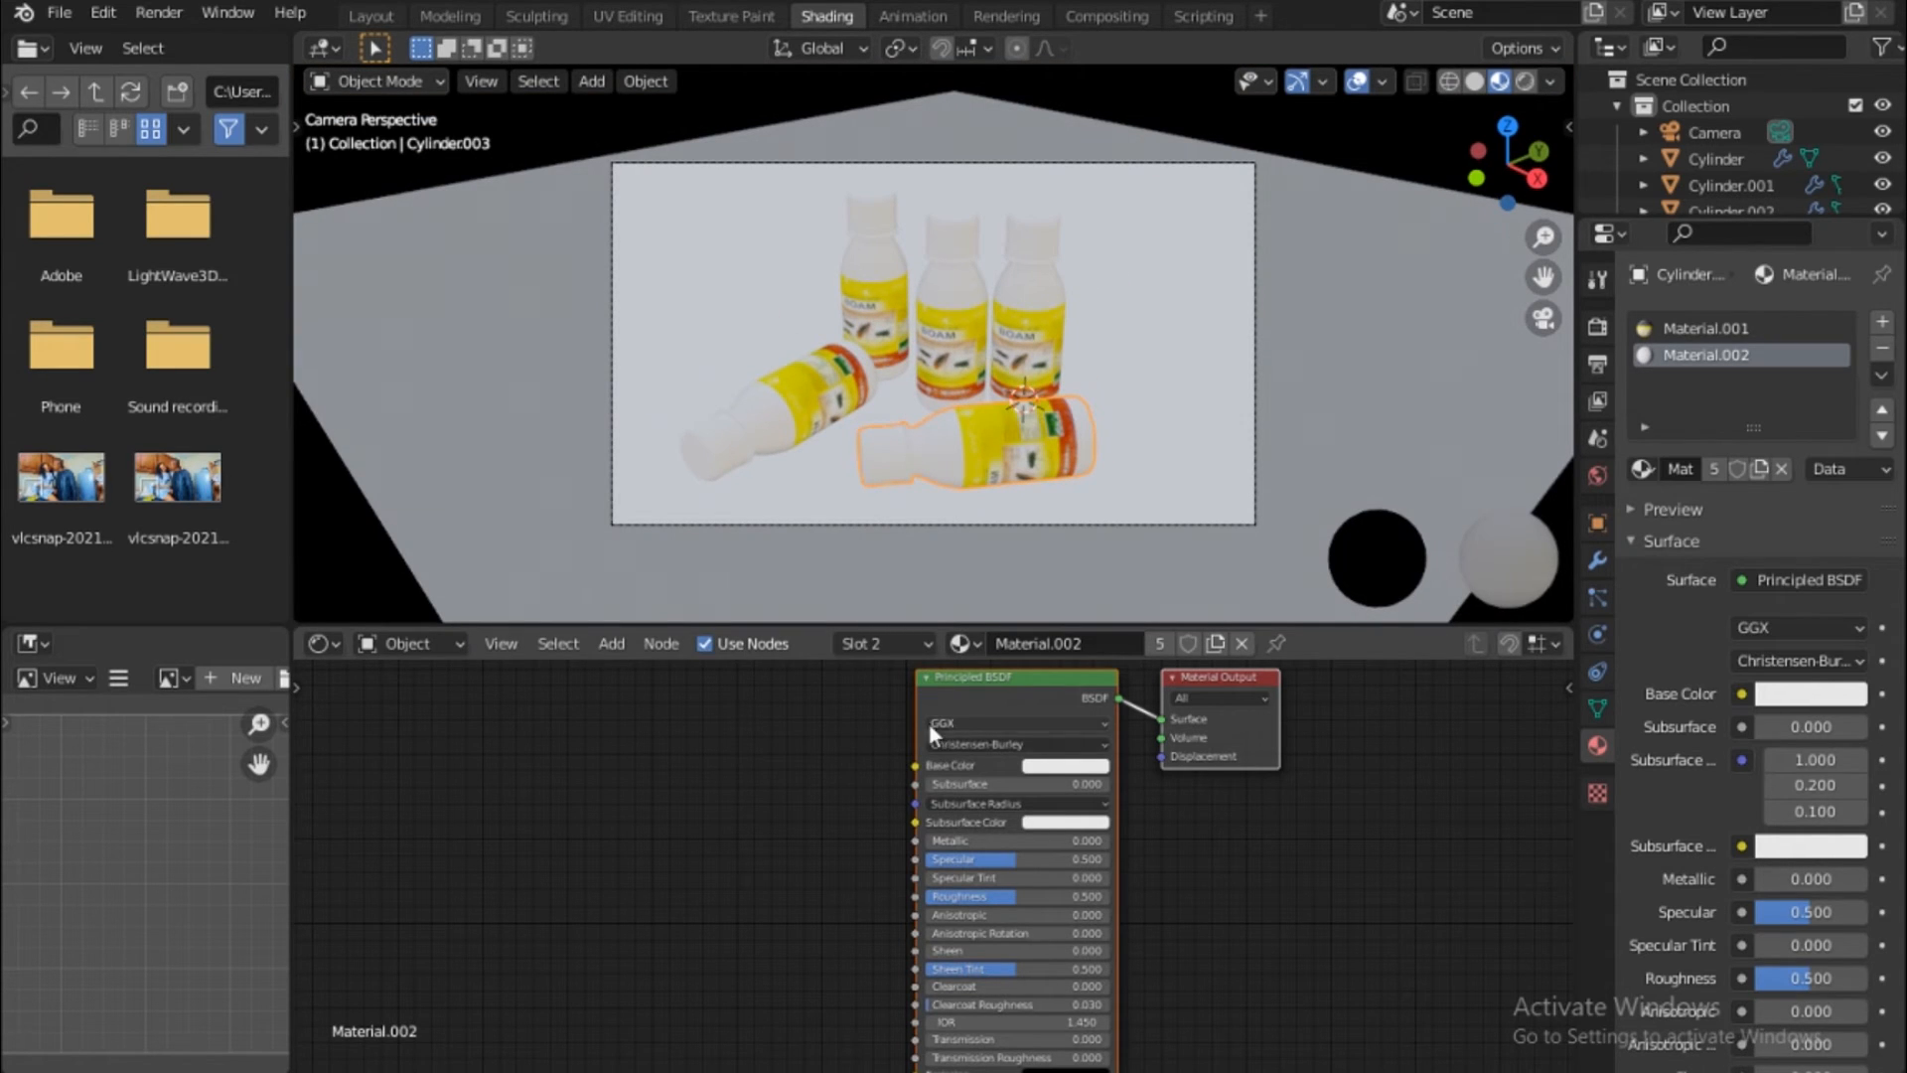
In the World shader nodes, add an Environment Texture and connect its Color to the Background node's Color
click(419, 655)
click(411, 709)
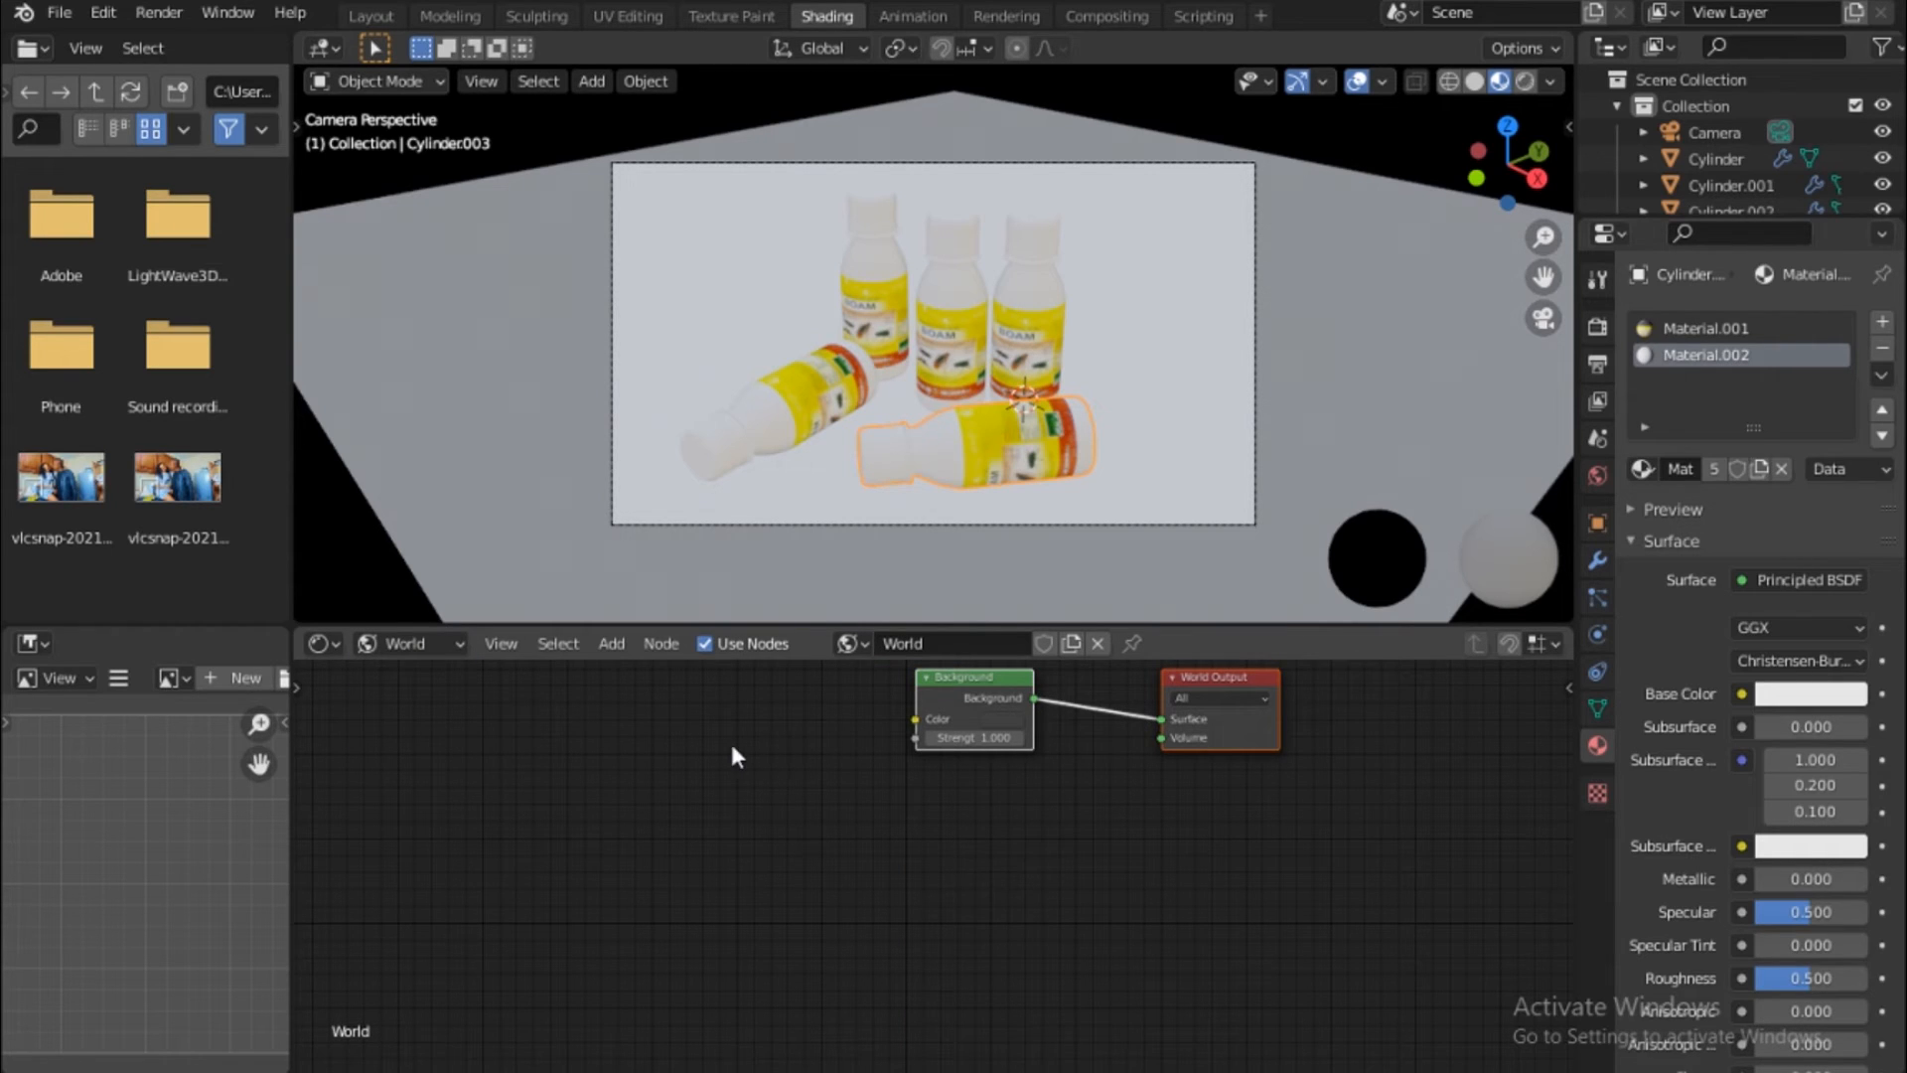
key(shift+a)
text(evn)
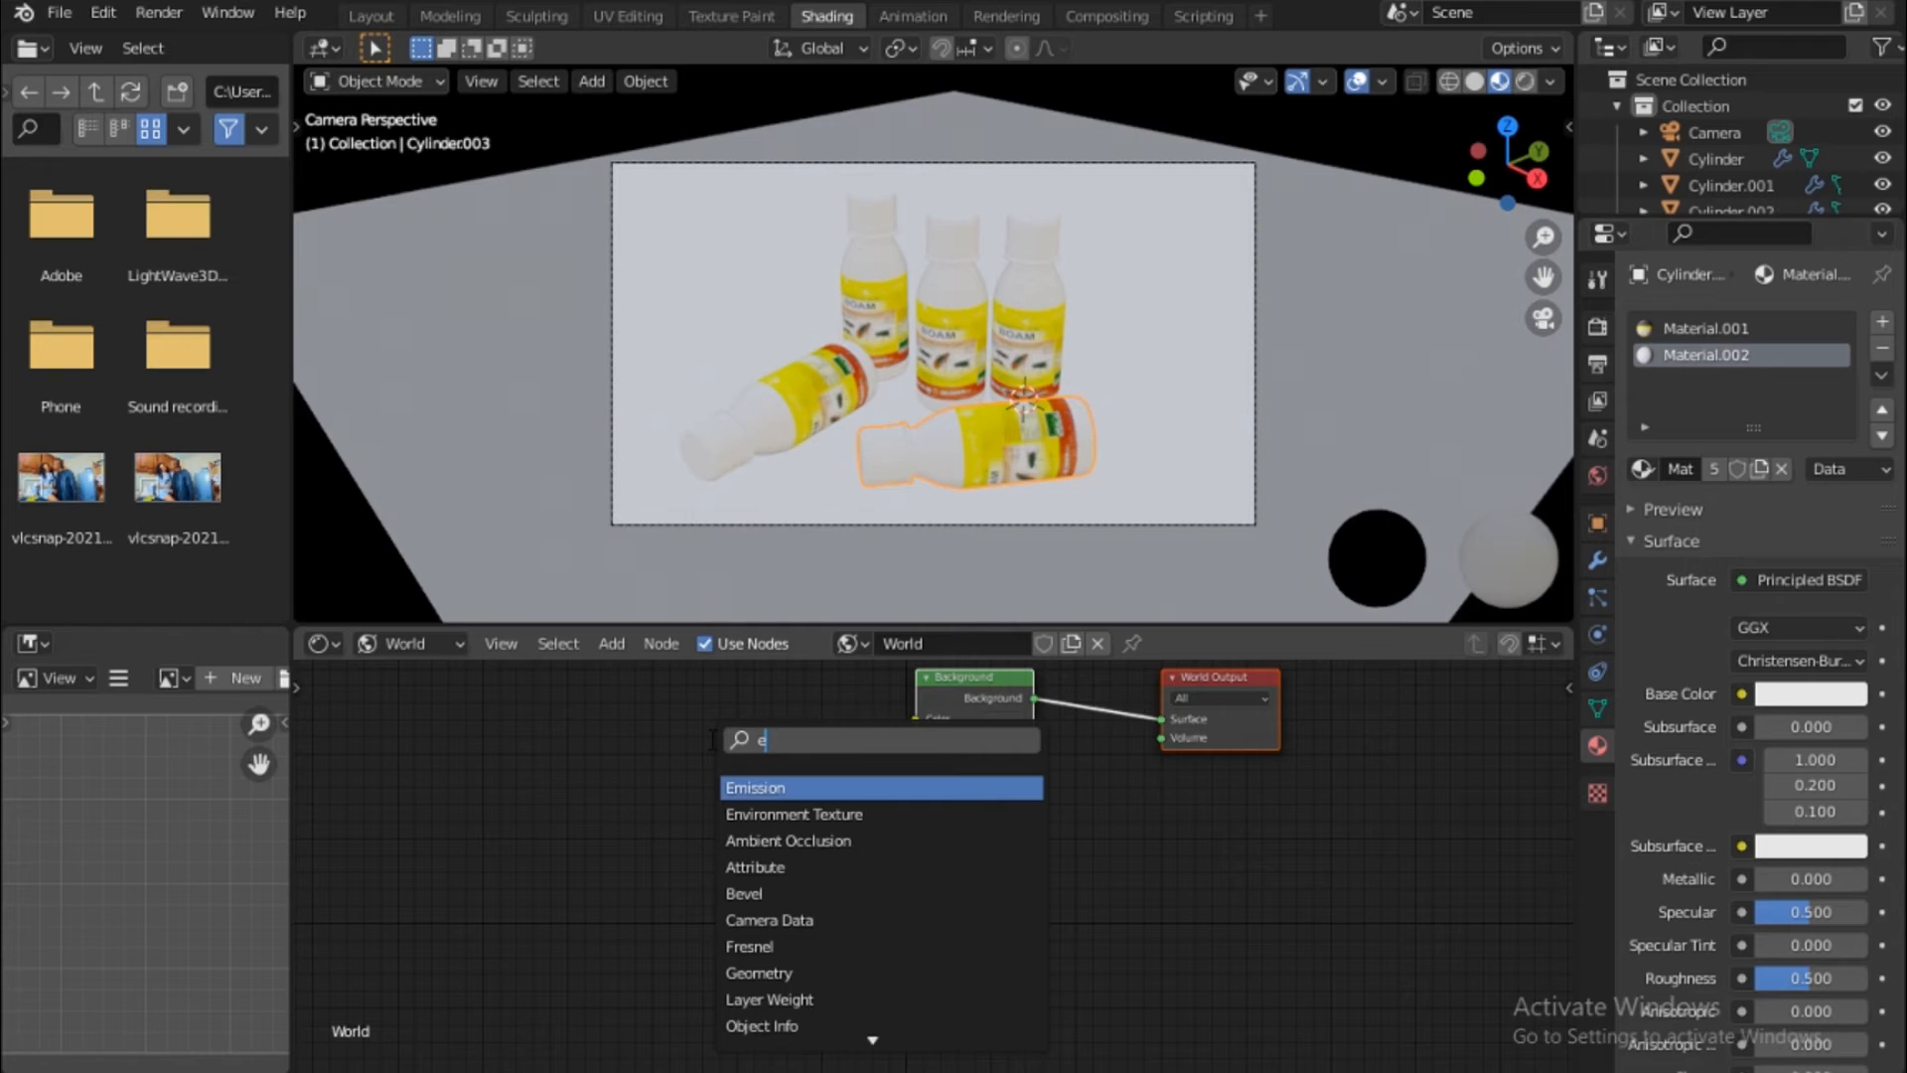
key(BackSpace)
key(BackSpace)
text(nvi)
key(Return)
click(820, 724)
drag(824, 718, 915, 719)
Load spruit_sunrise.jpg from the Hdri folder into the environment texture and show the viewport in rendered shading
click(782, 741)
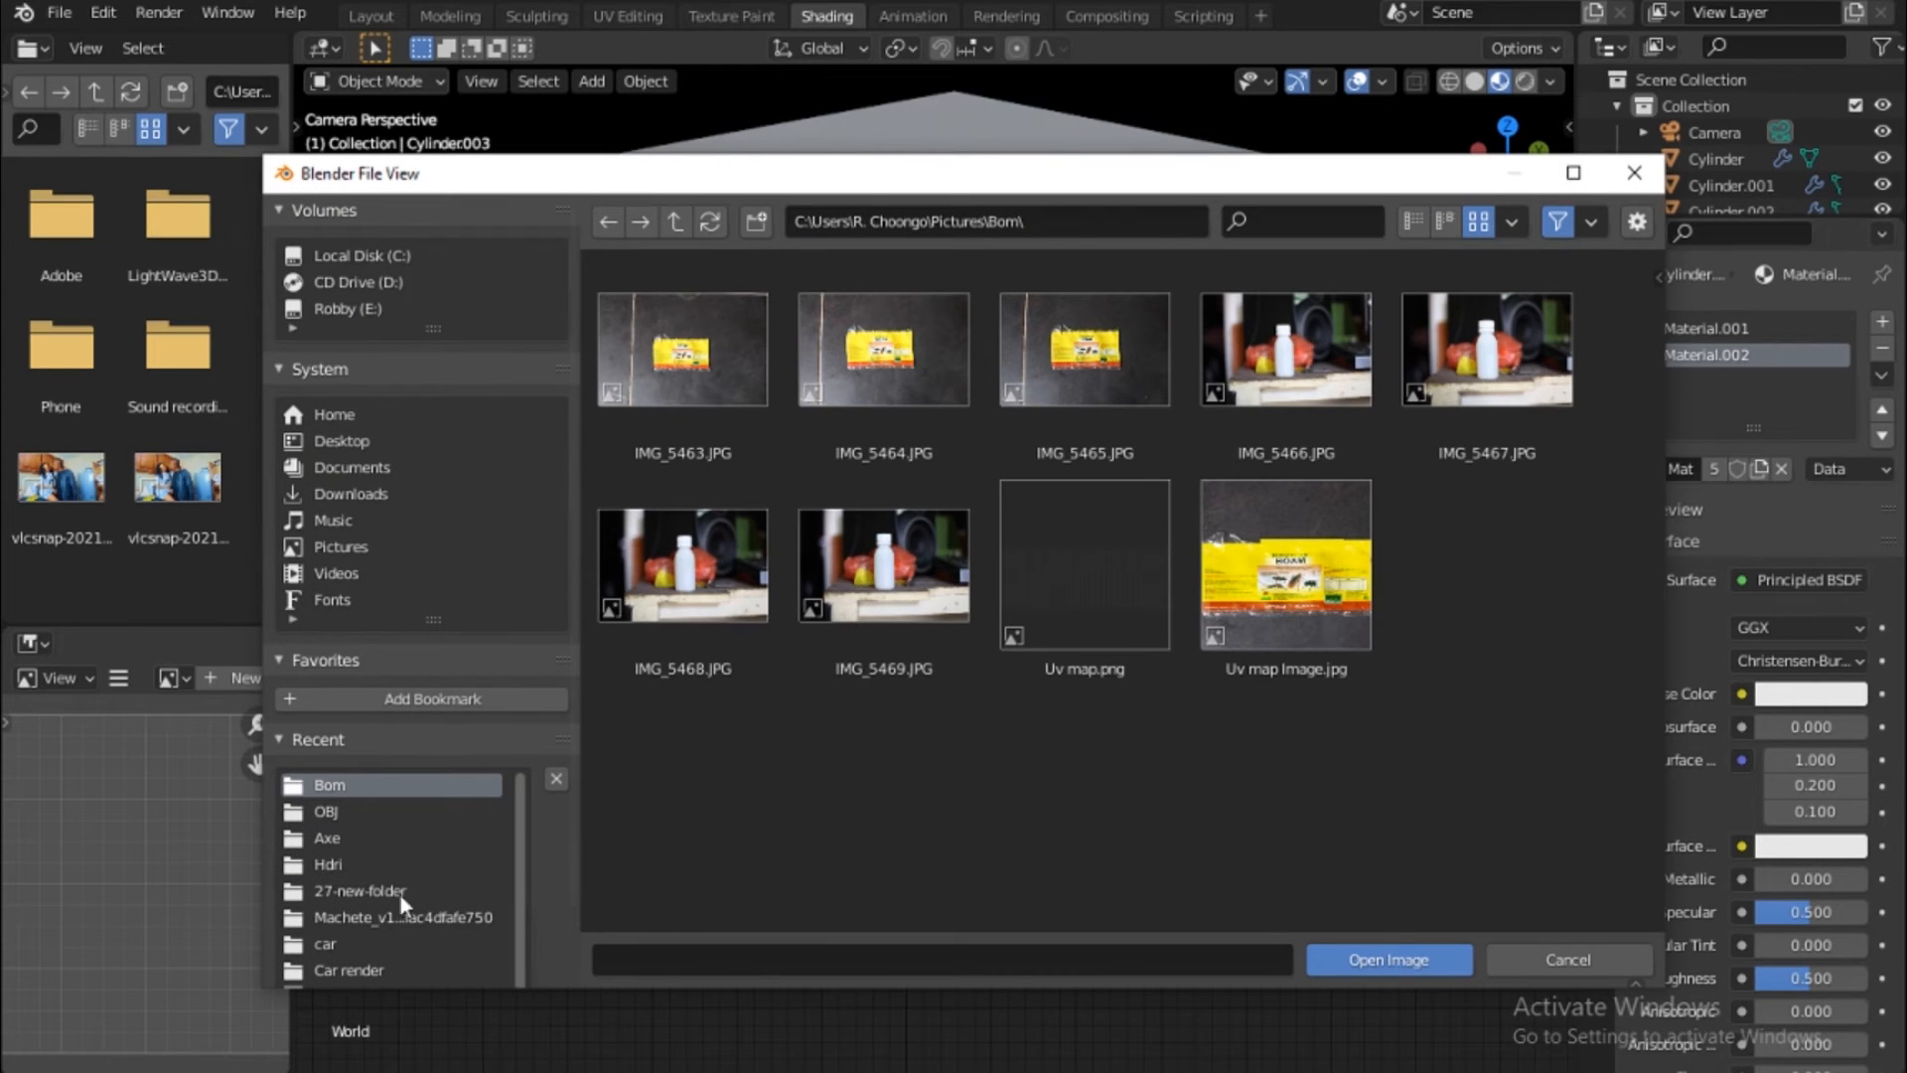
click(328, 866)
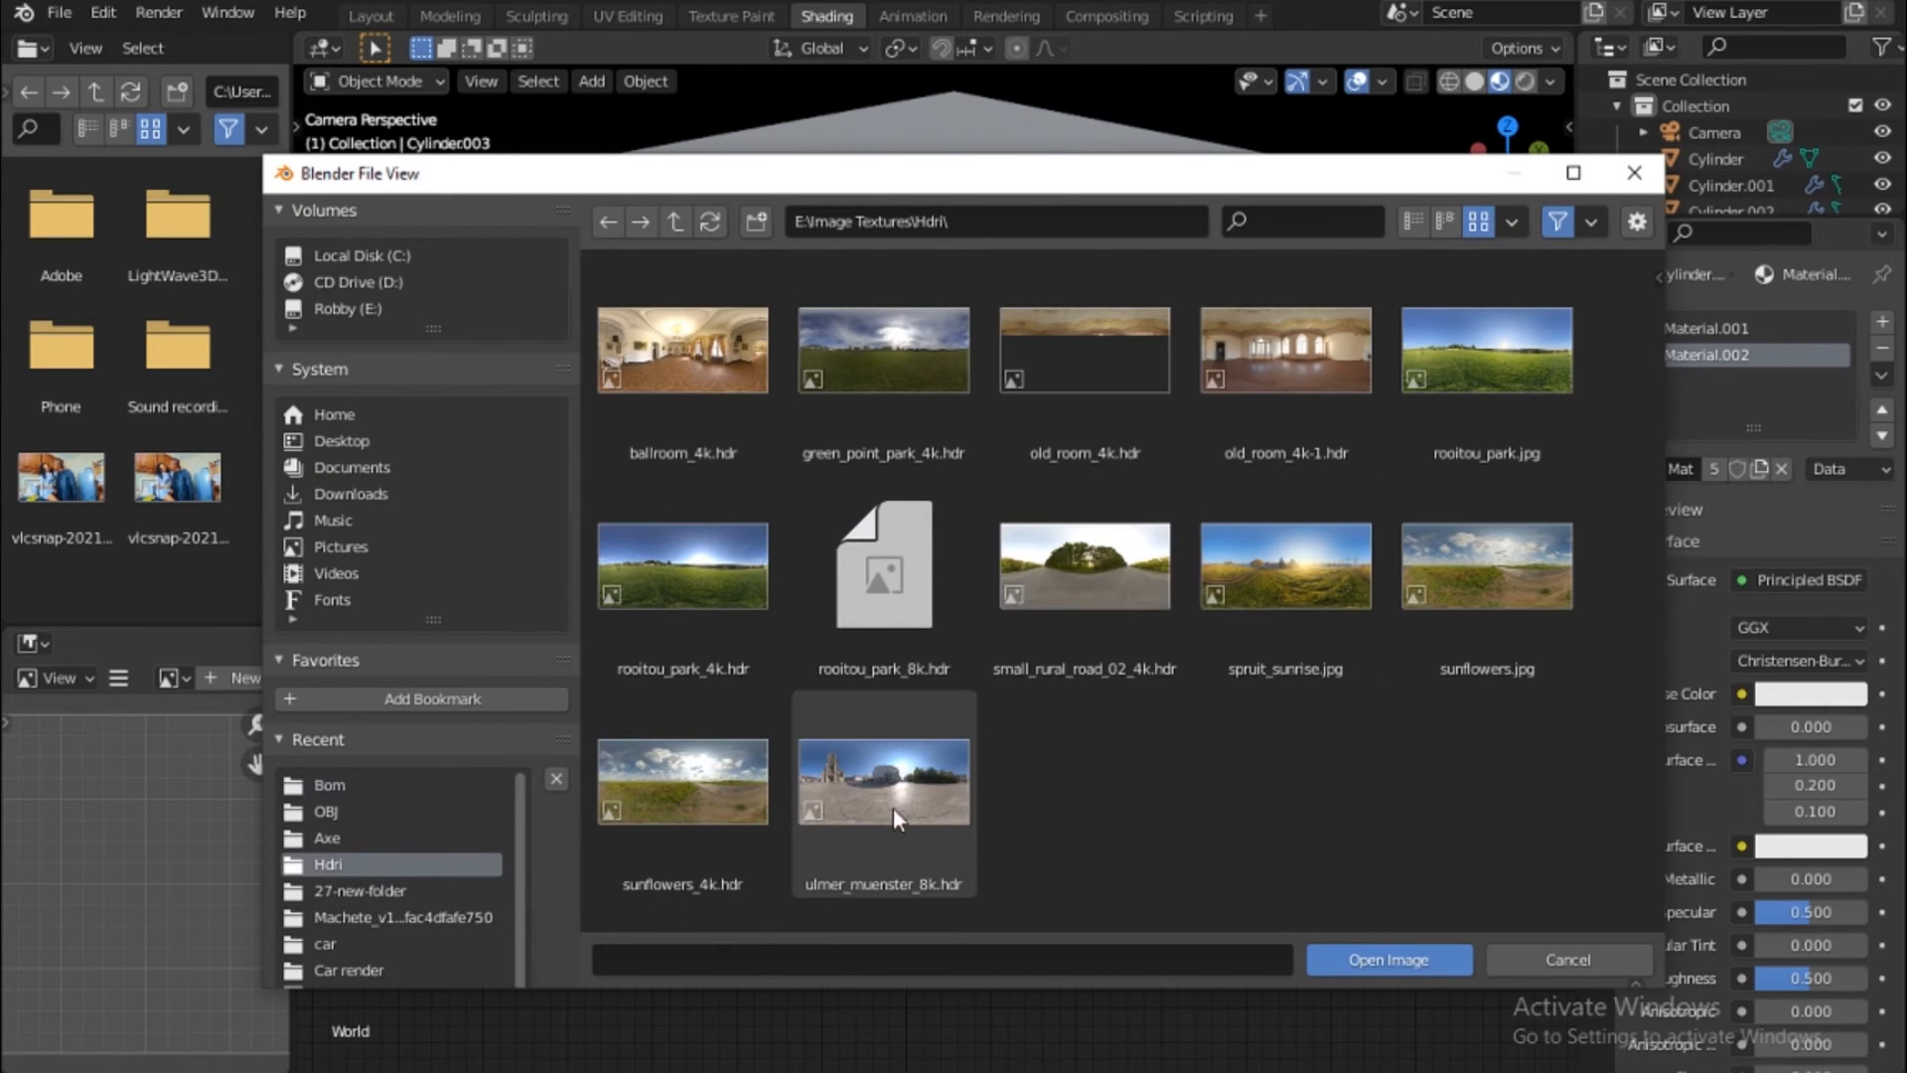
double_click(850, 792)
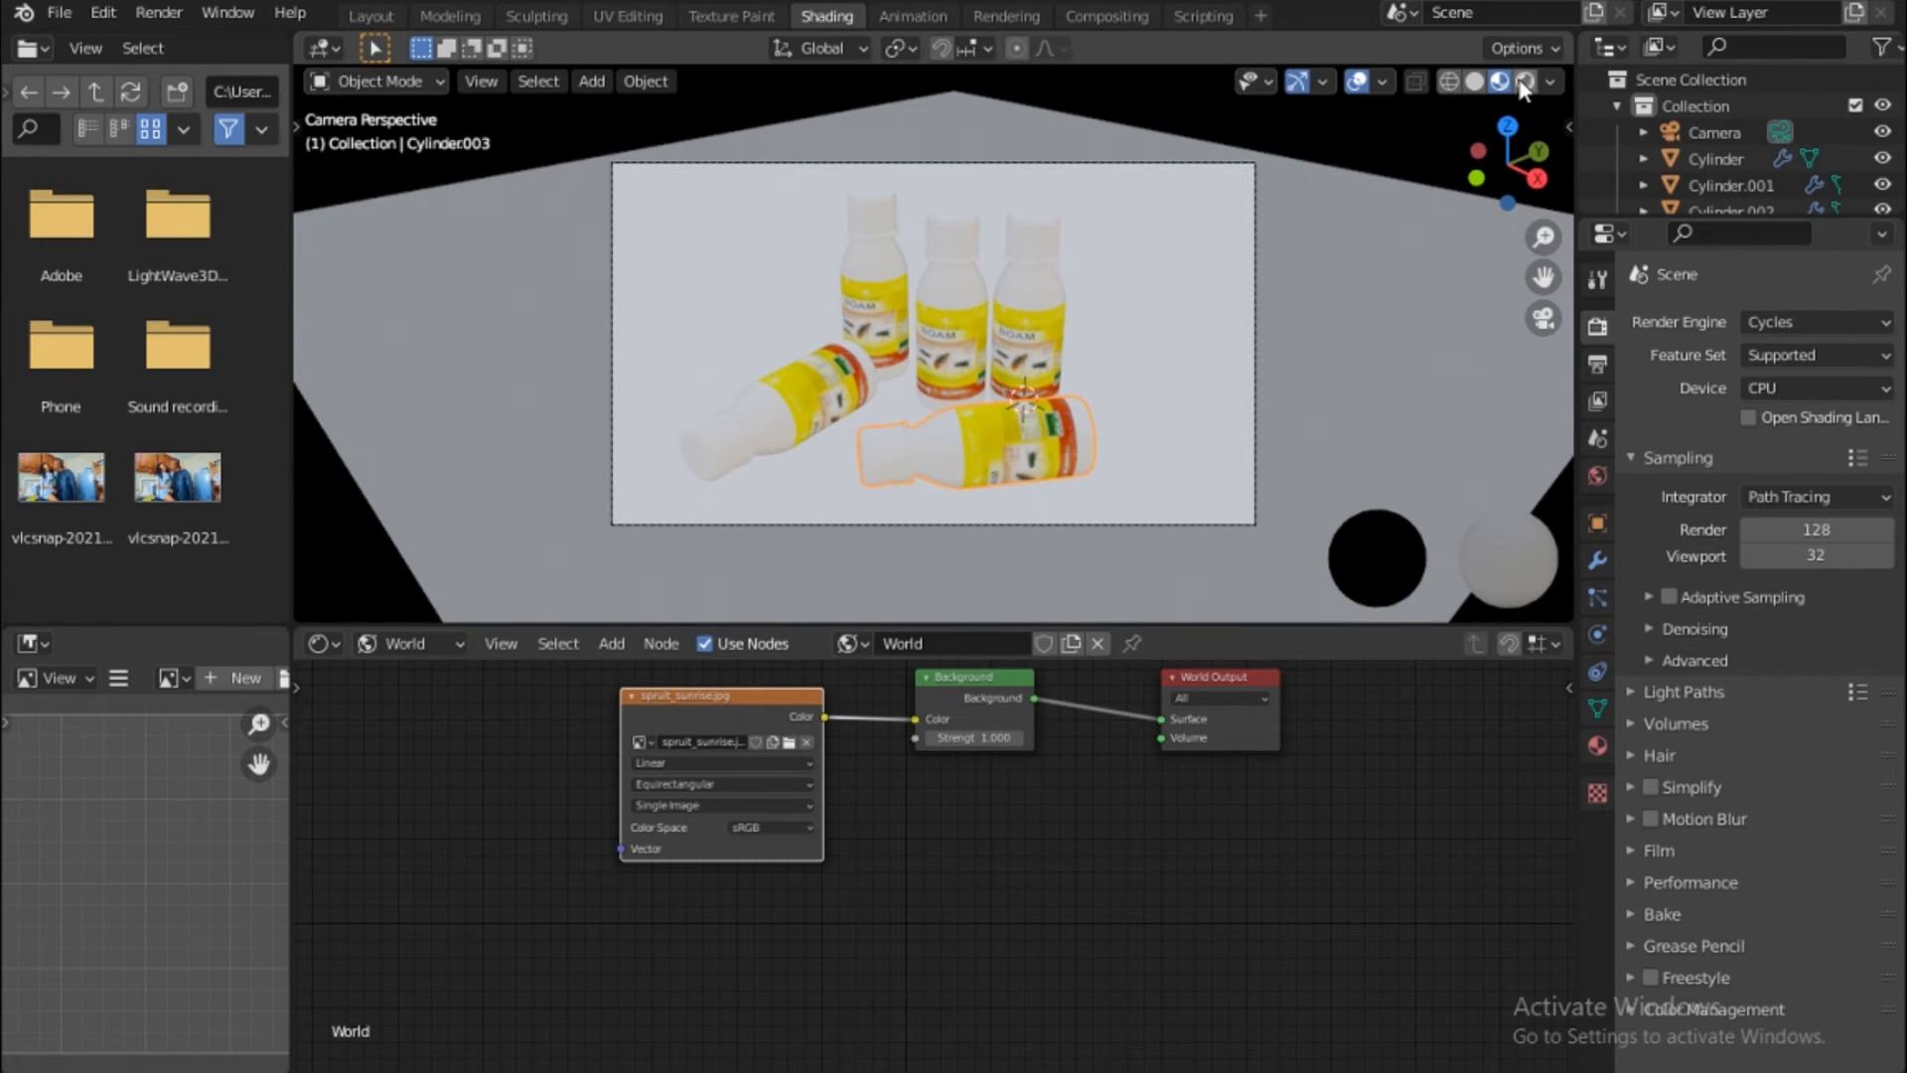
click(1523, 79)
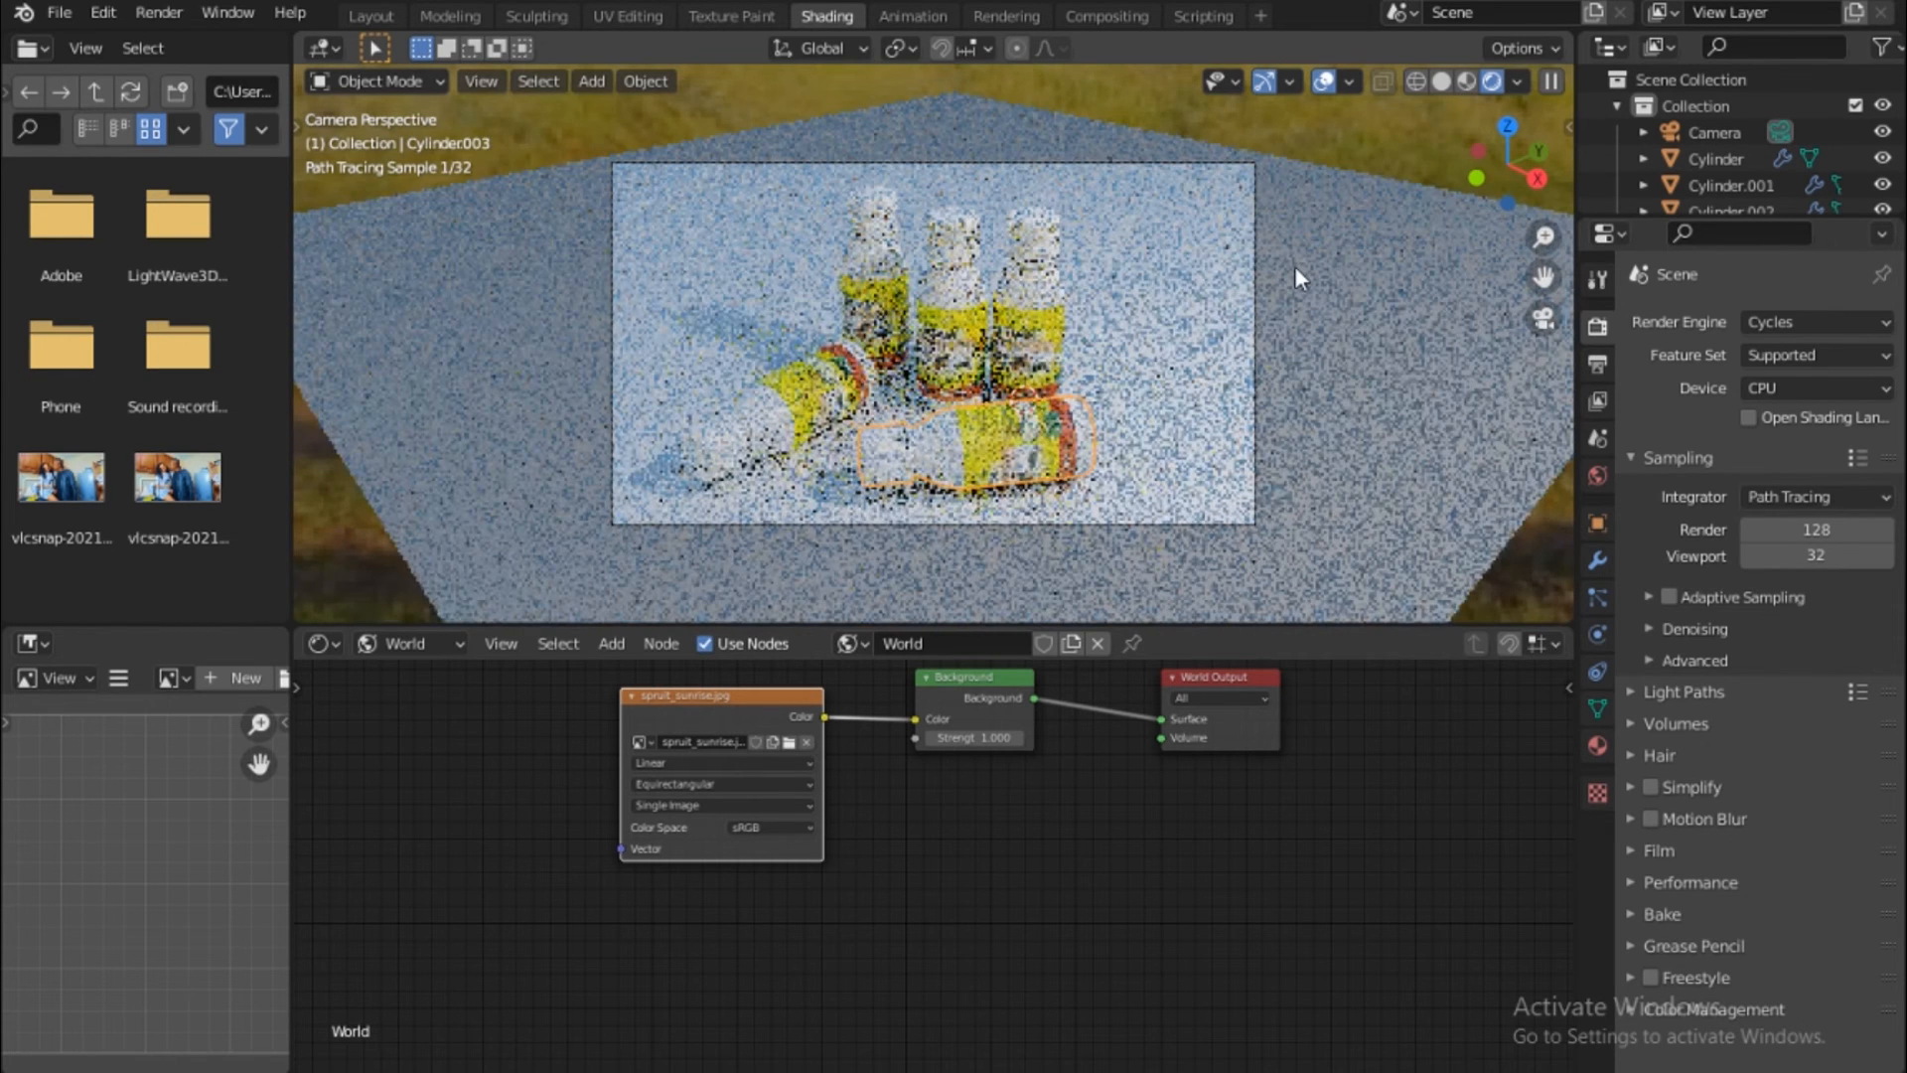
Select the ground plane and switch the shader editor from World to Object nodes
click(1295, 265)
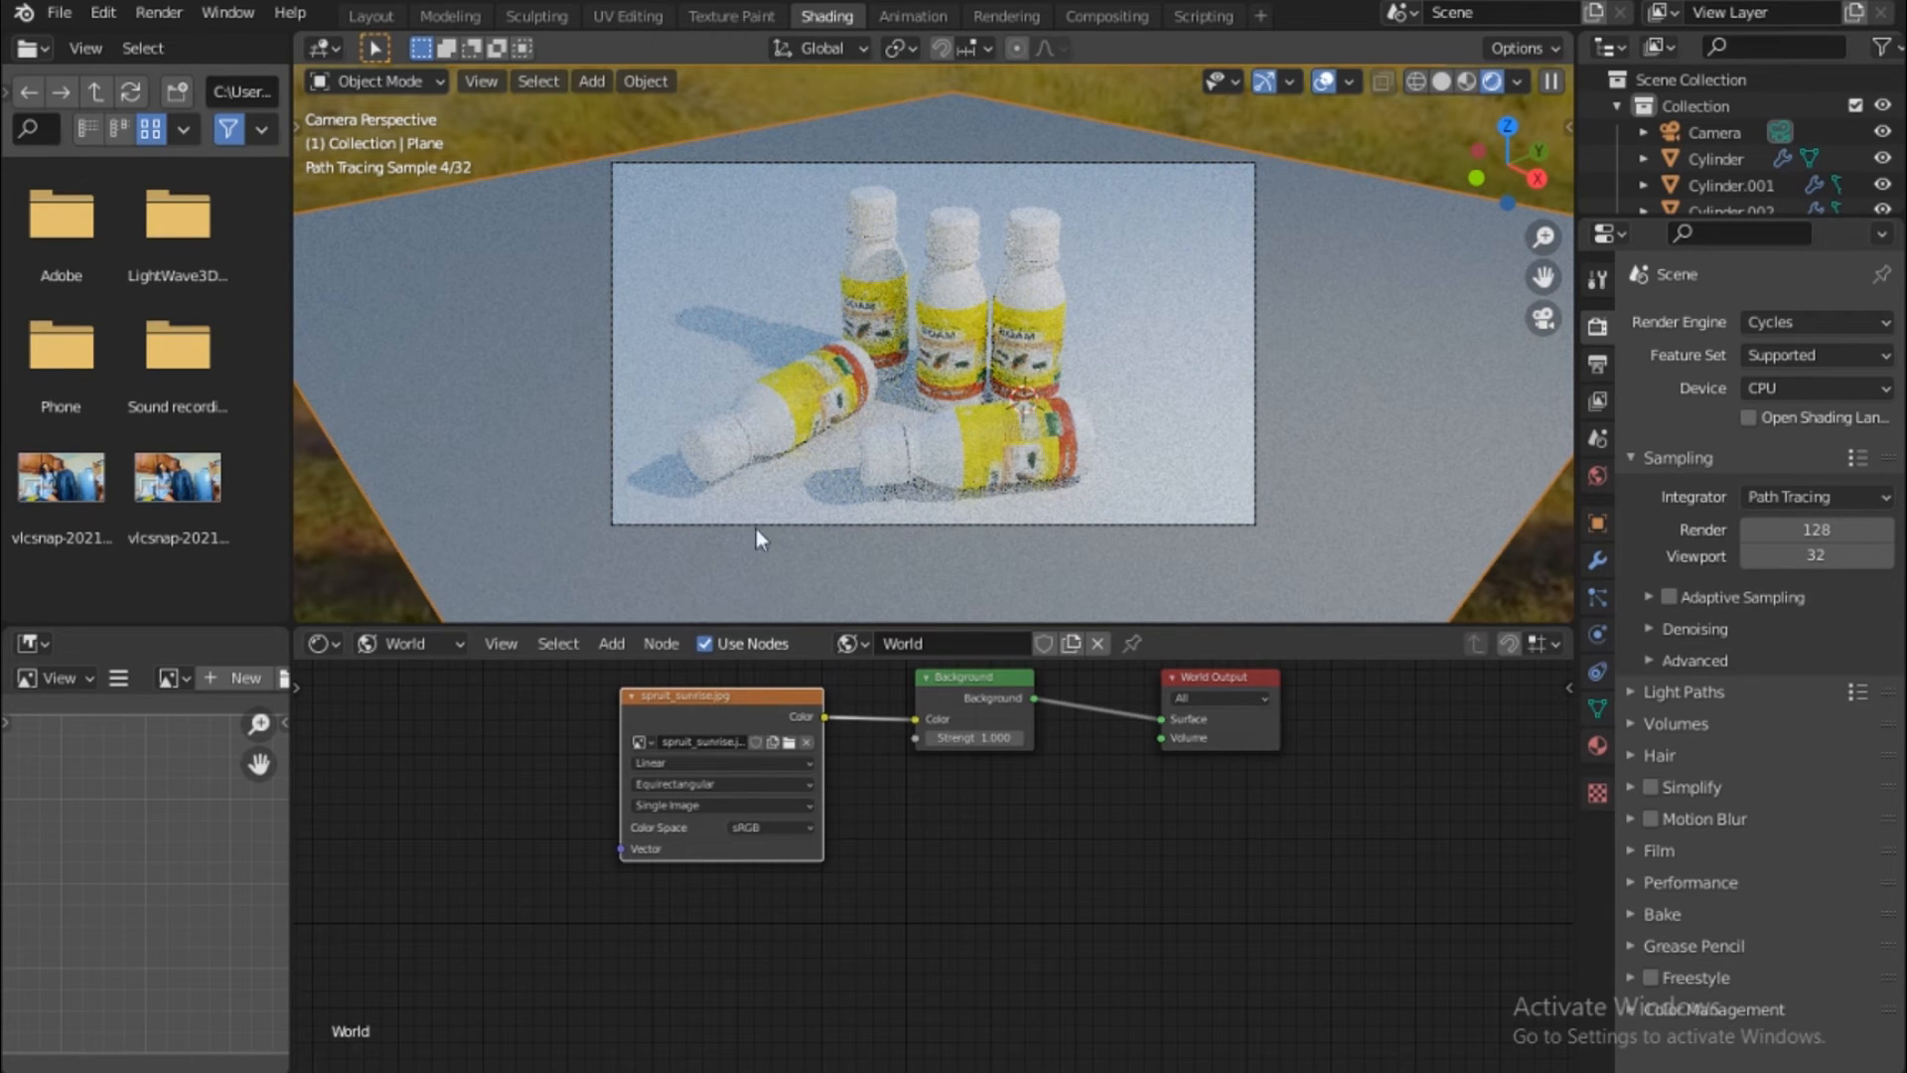
click(1255, 258)
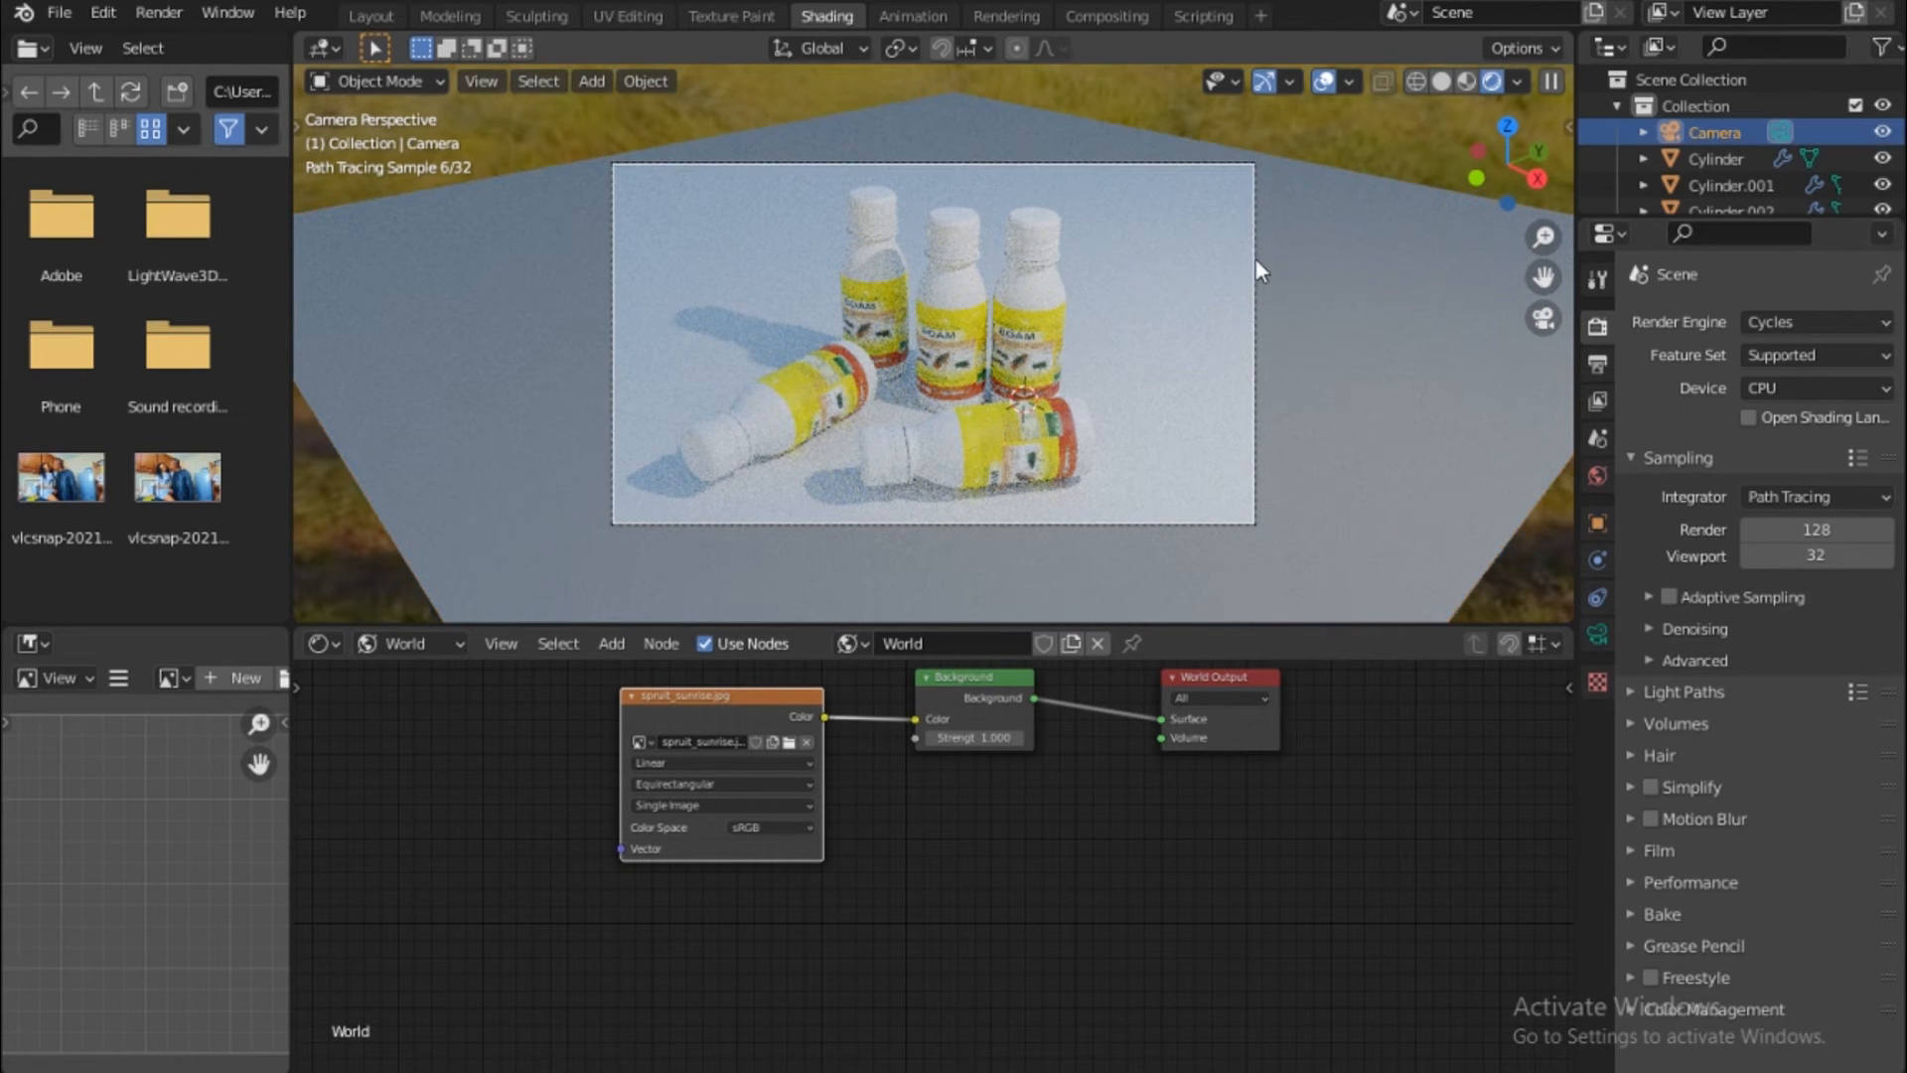
click(1267, 263)
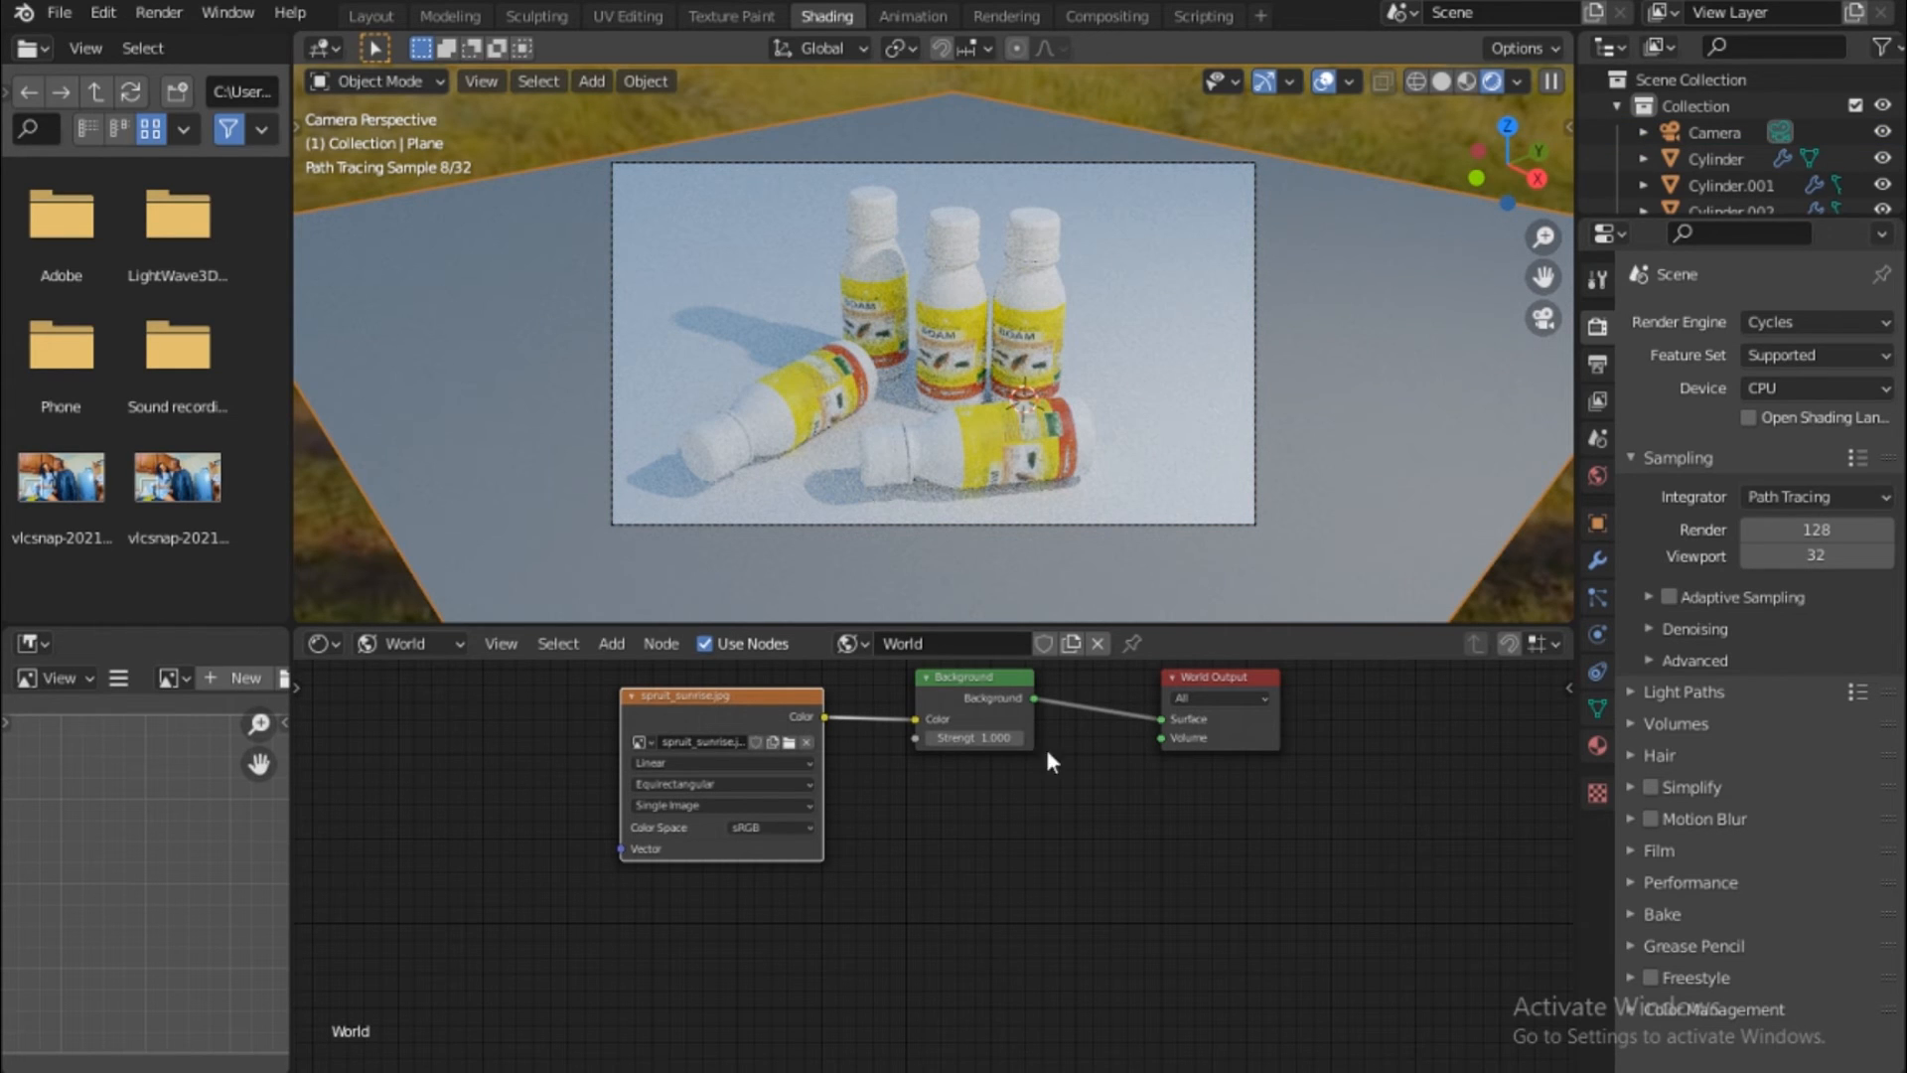
click(397, 643)
click(412, 675)
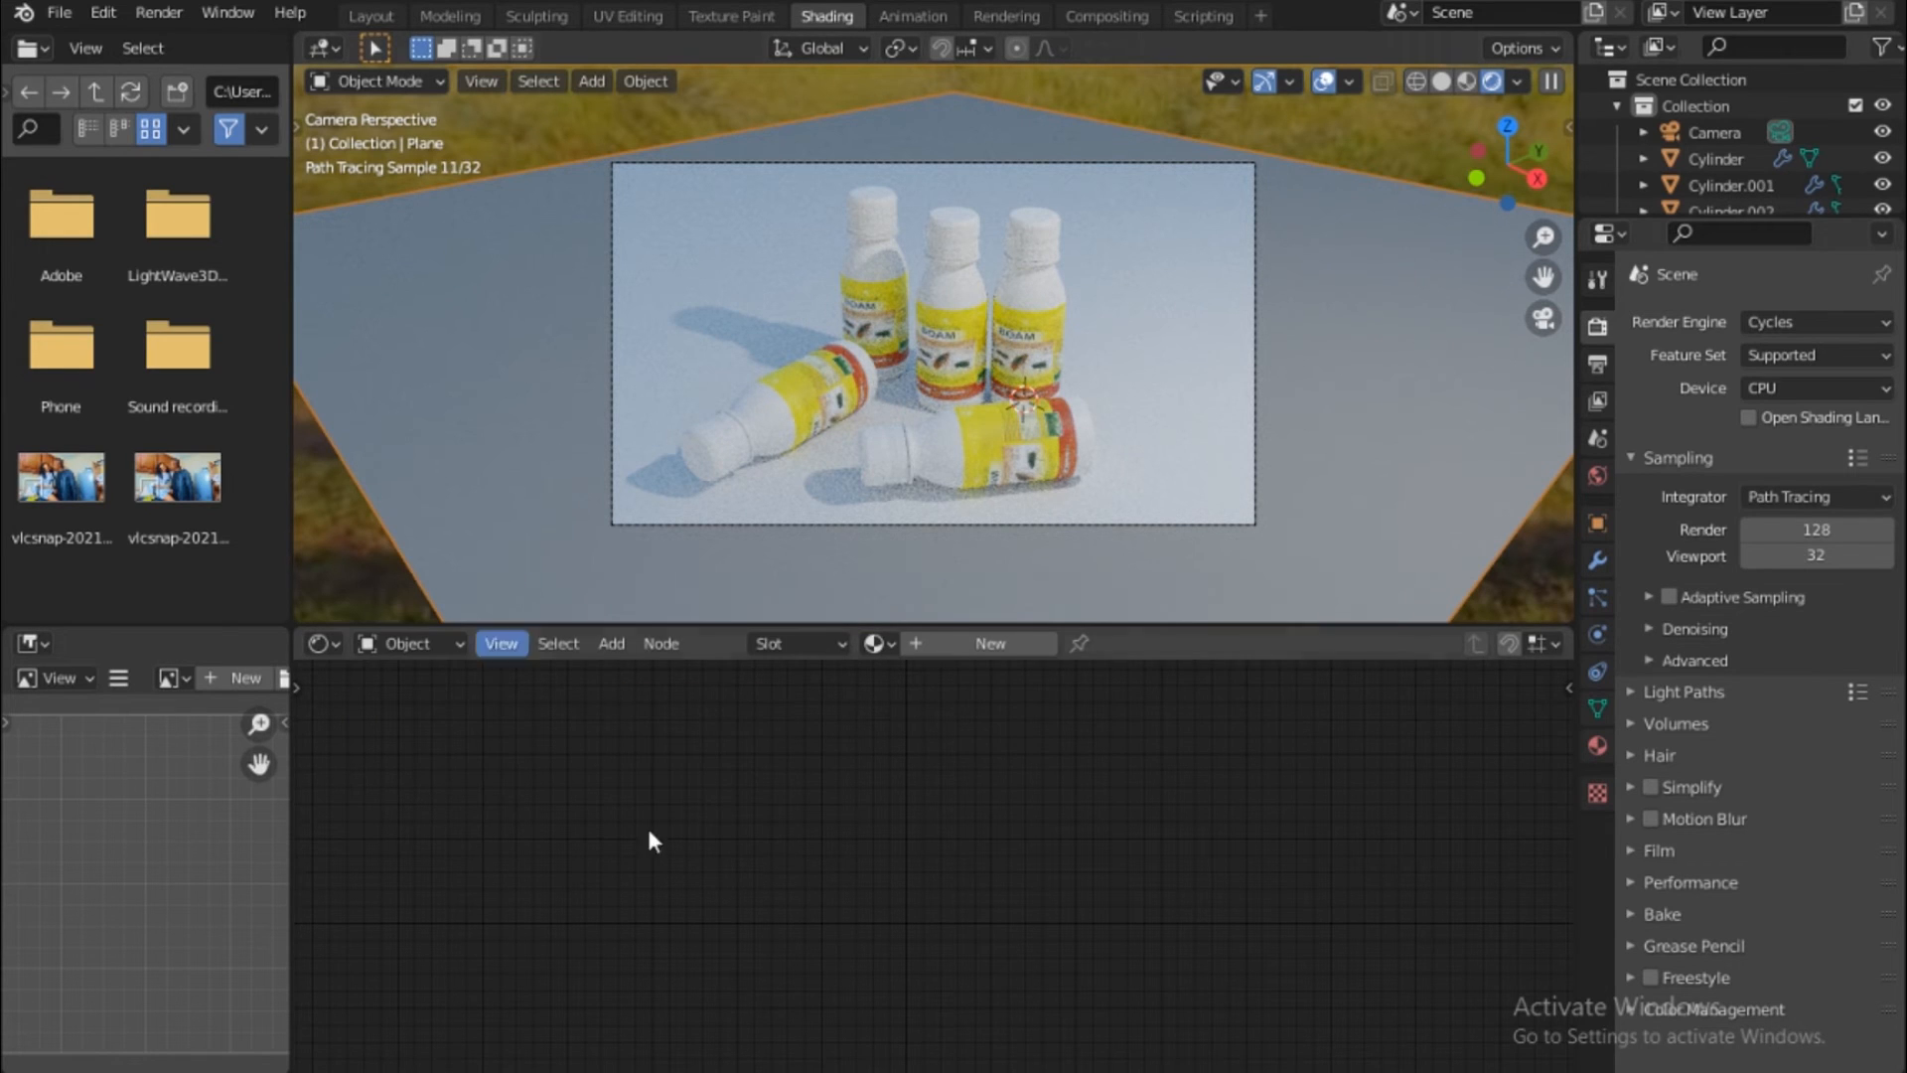
Create a new material for the ground plane and open the WoodFlooringMerbauBrickBondNatural001 REGULAR 3K texture folder in File Explorer
click(1016, 643)
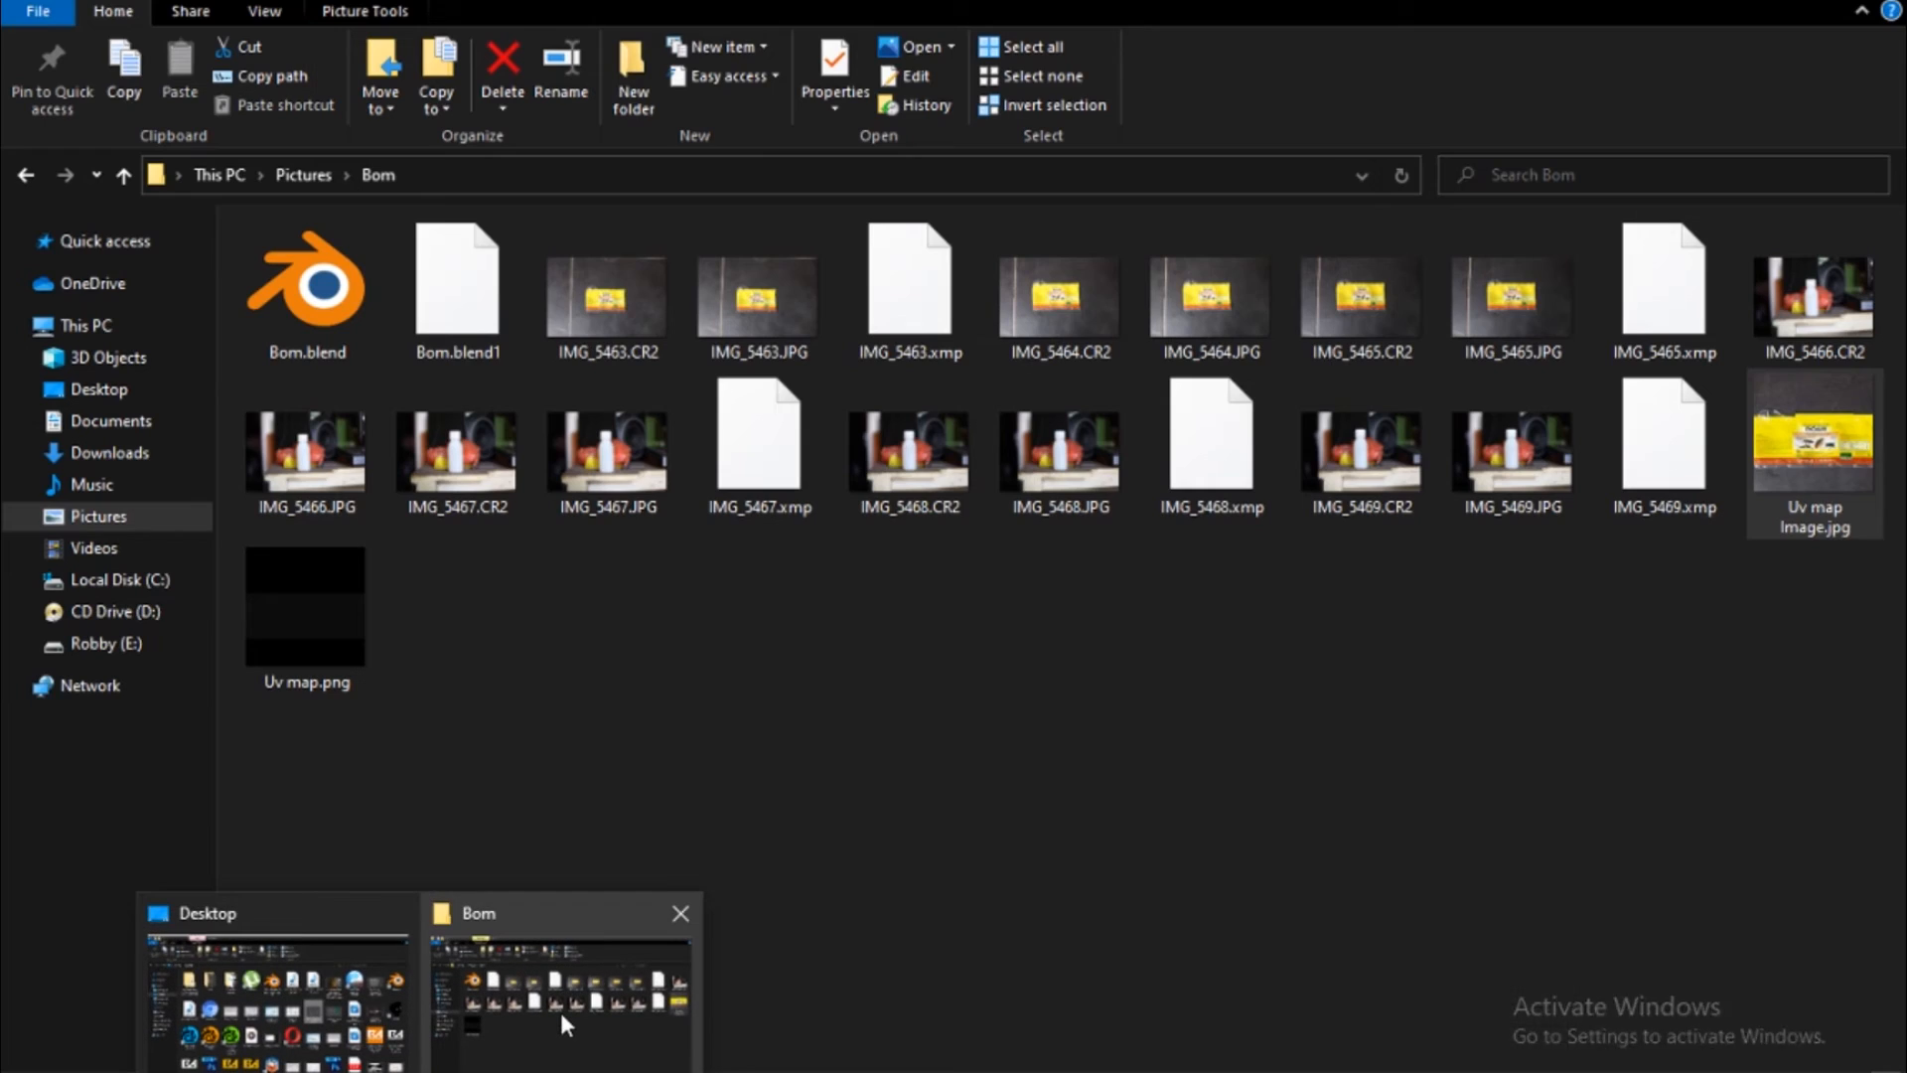
click(561, 1011)
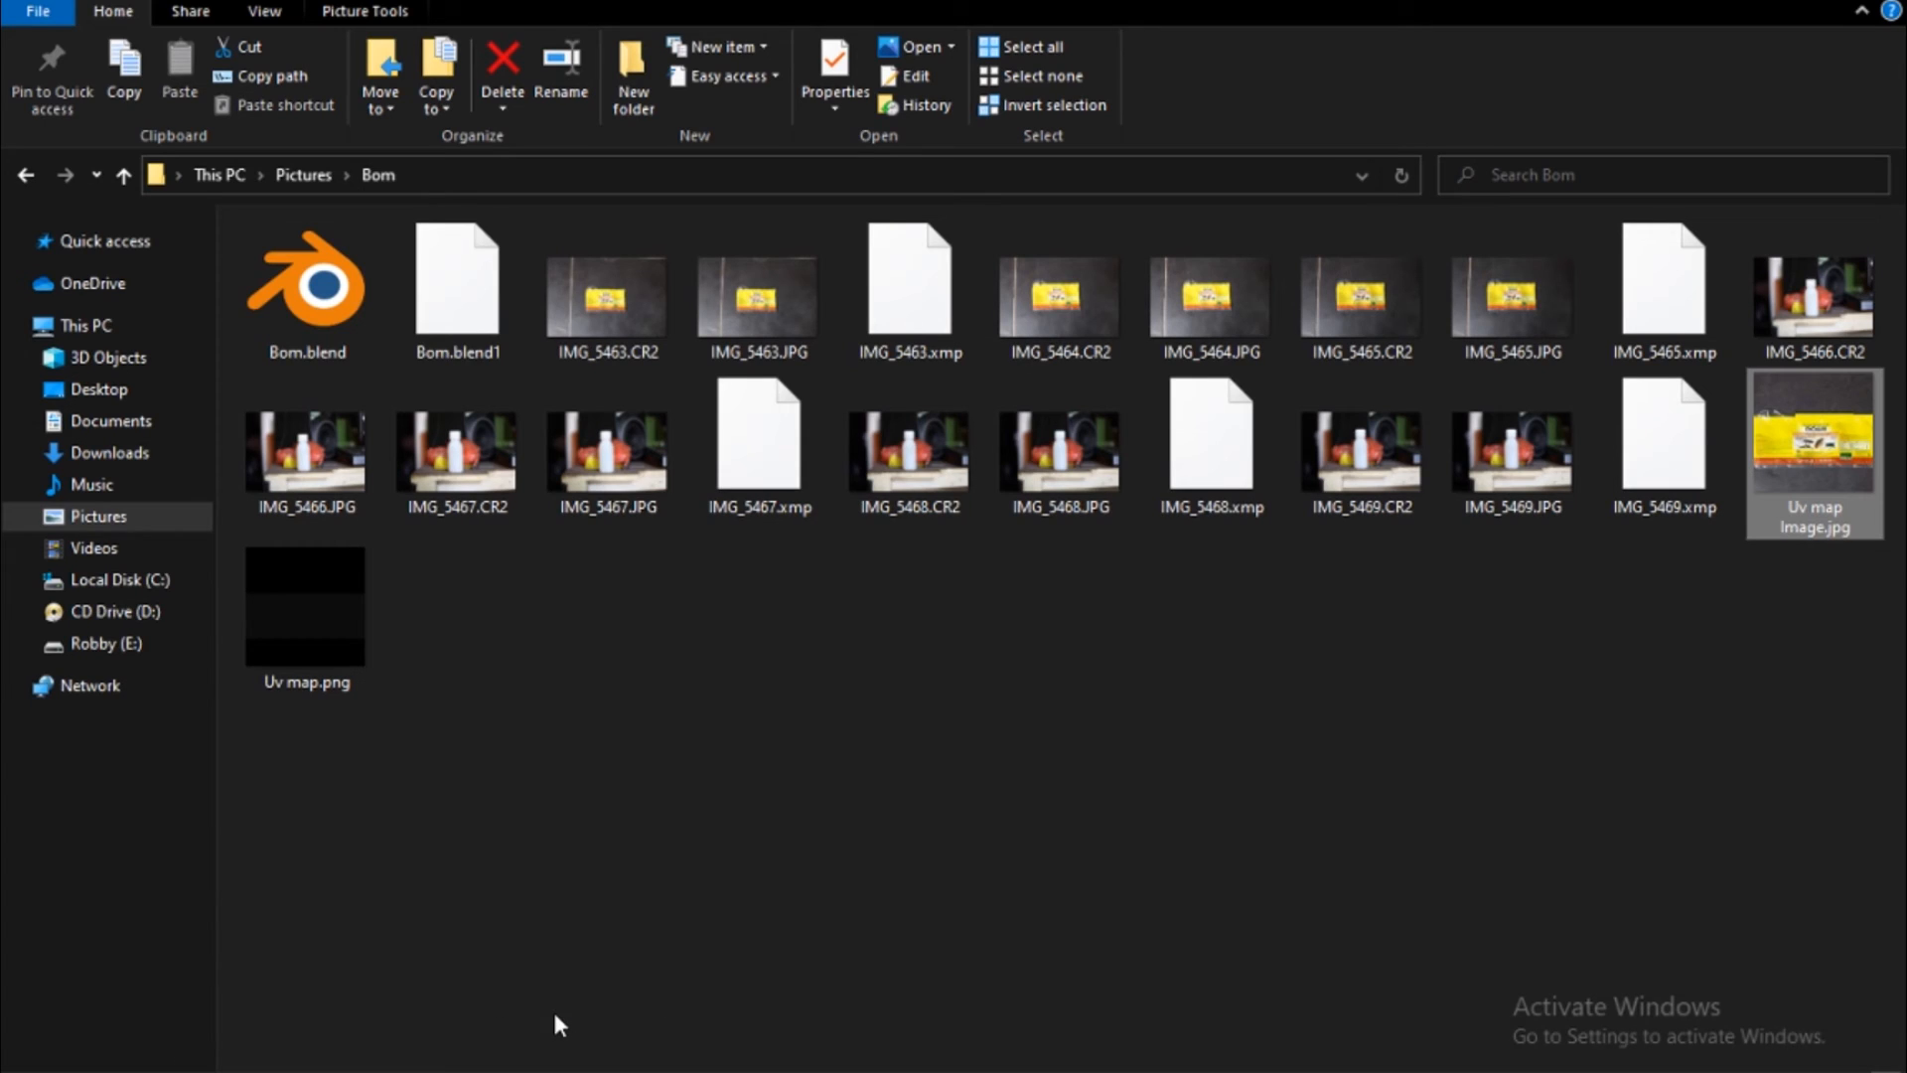
click(160, 645)
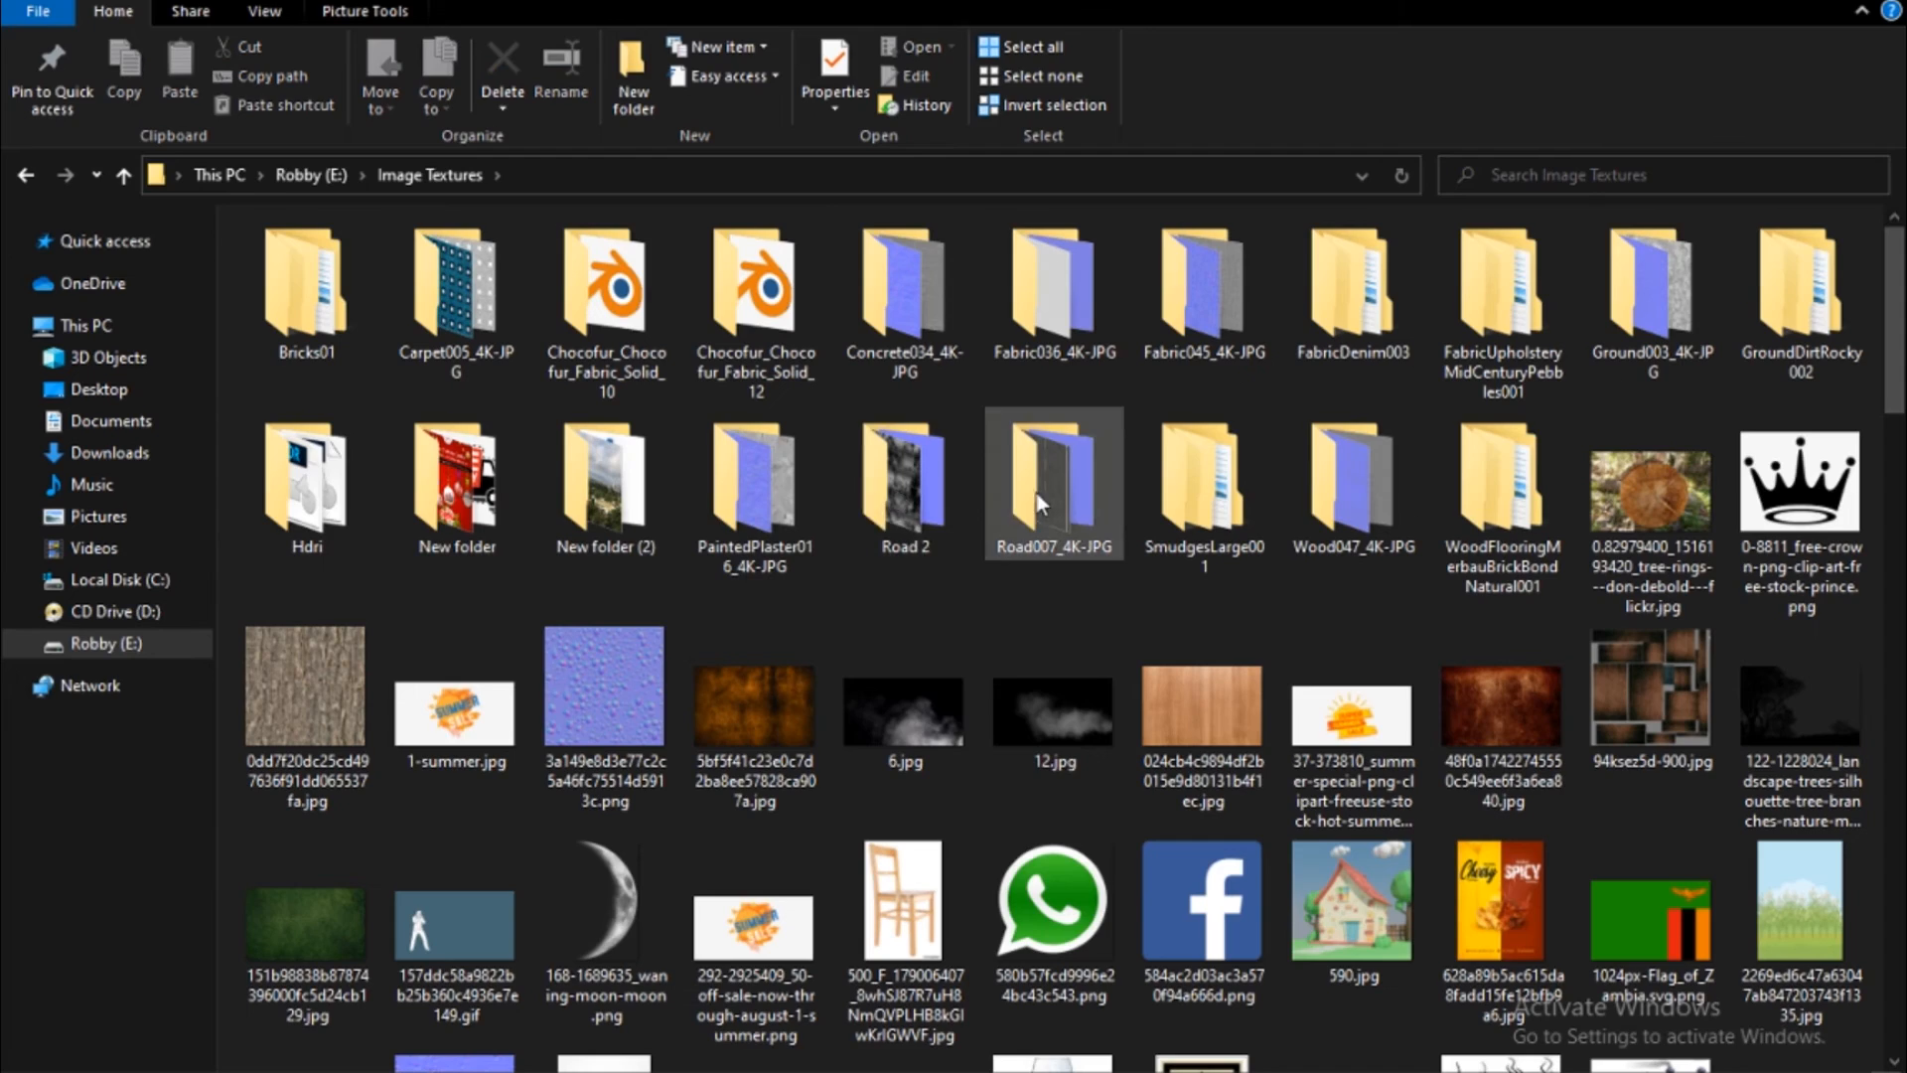
double_click(1498, 515)
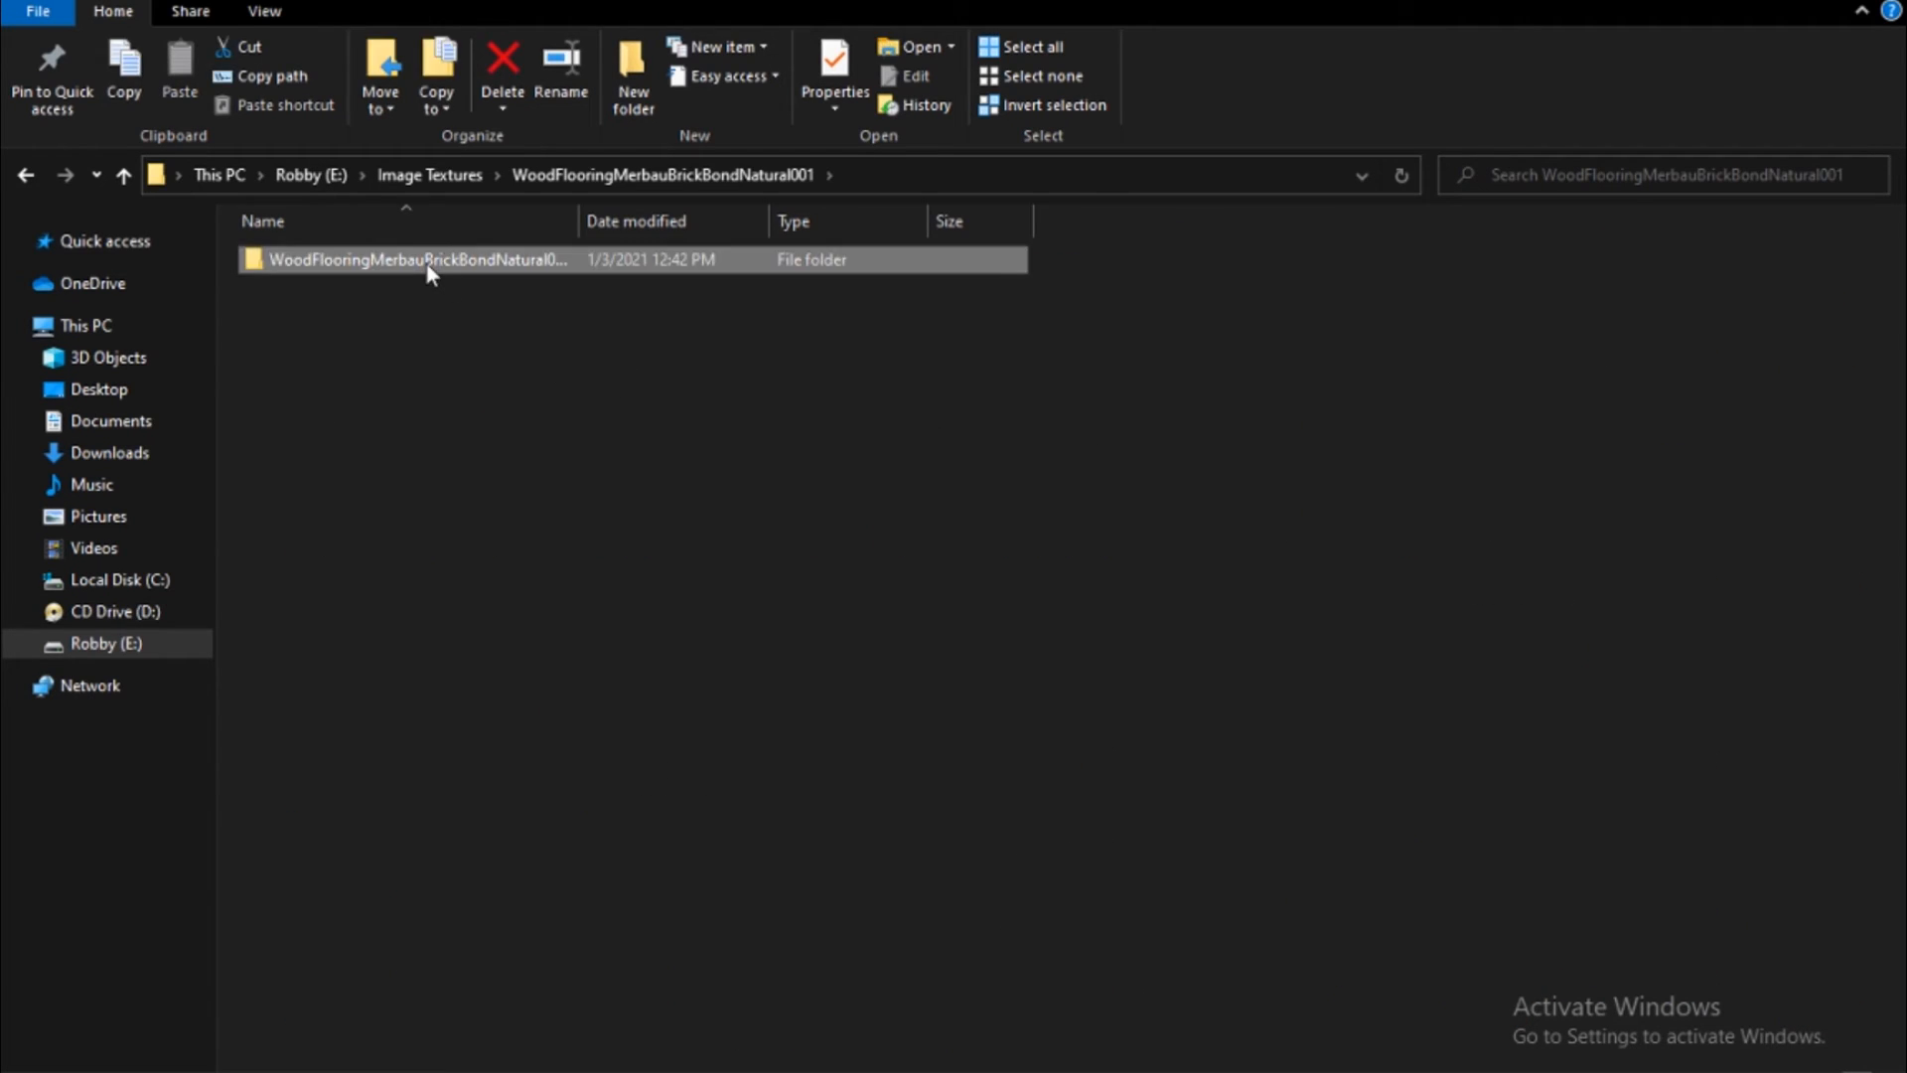
double_click(427, 260)
double_click(451, 287)
double_click(270, 259)
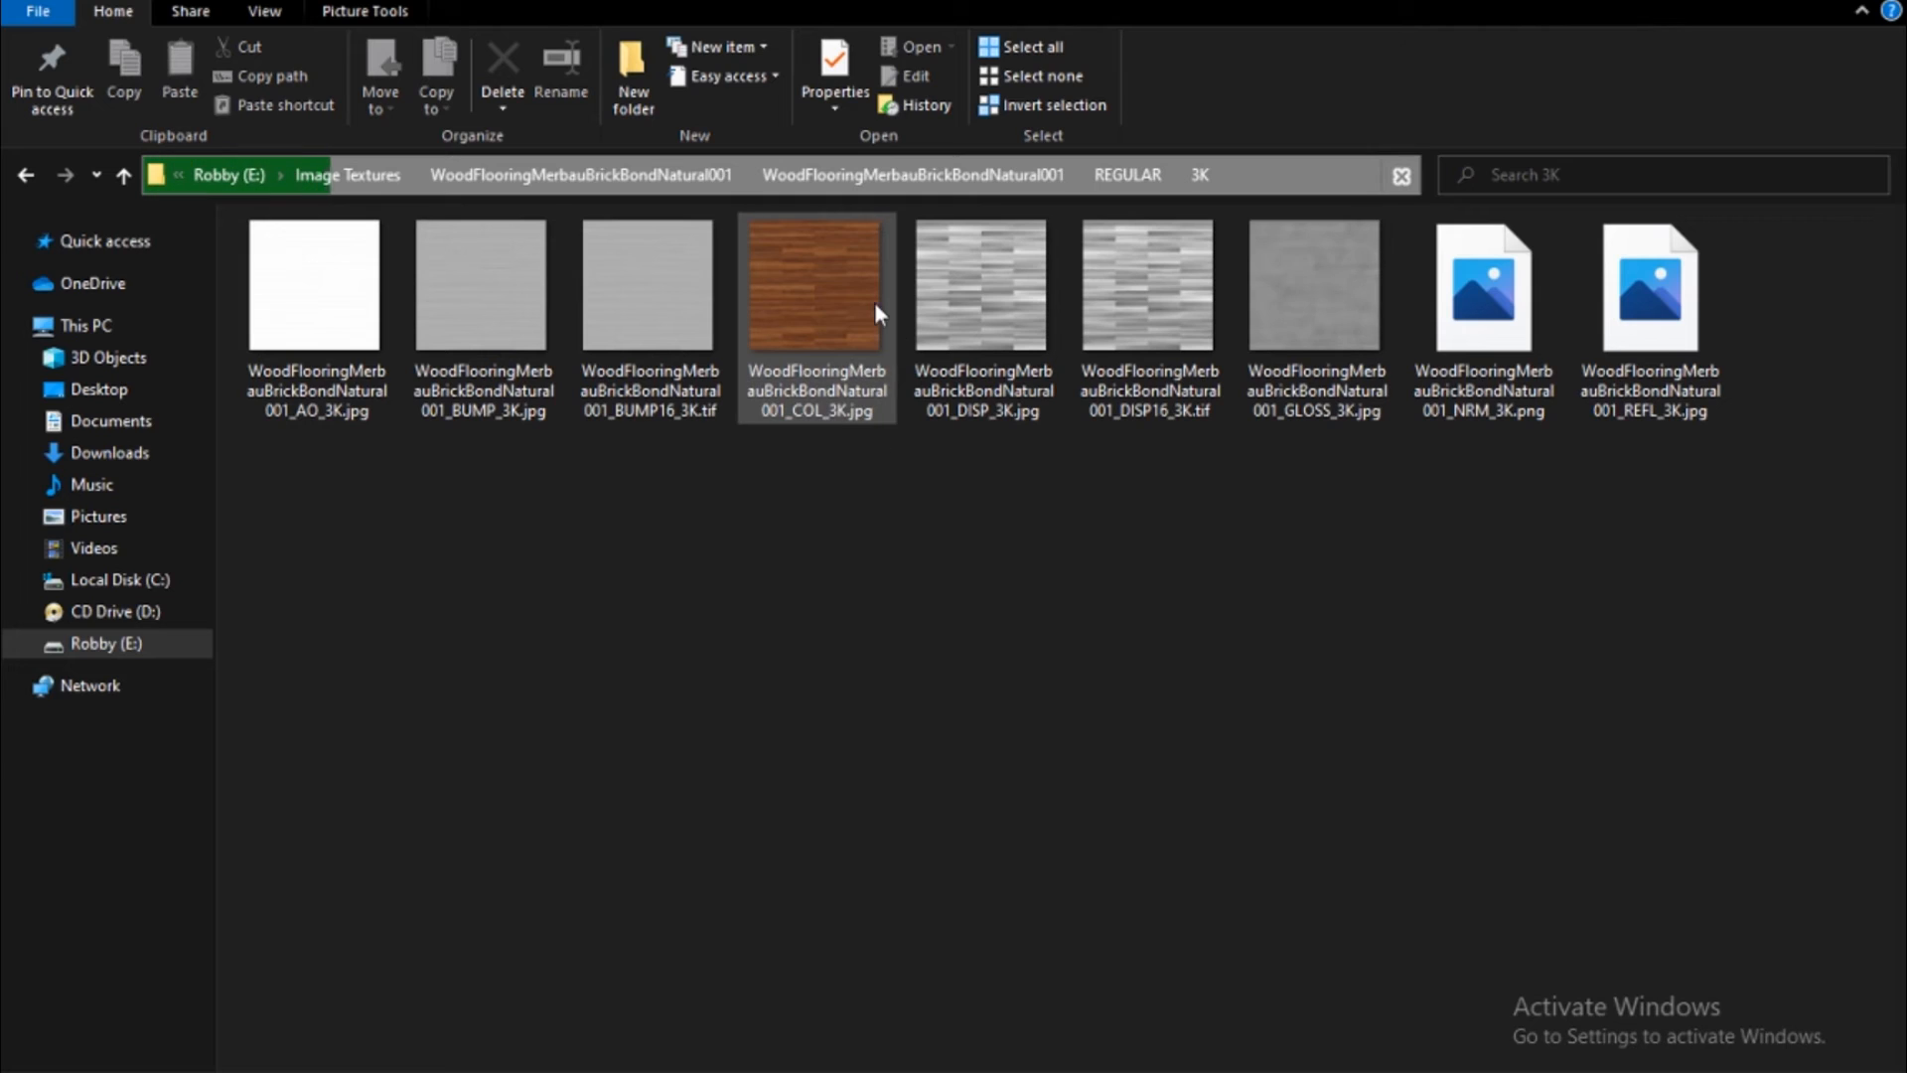
Bring WoodFlooringMerbauBrickBondNatural001_COL_3K.jpg into the material nodes and connect its Color to the Principled BSDF's Base Color
double_click(817, 282)
drag(816, 288, 664, 755)
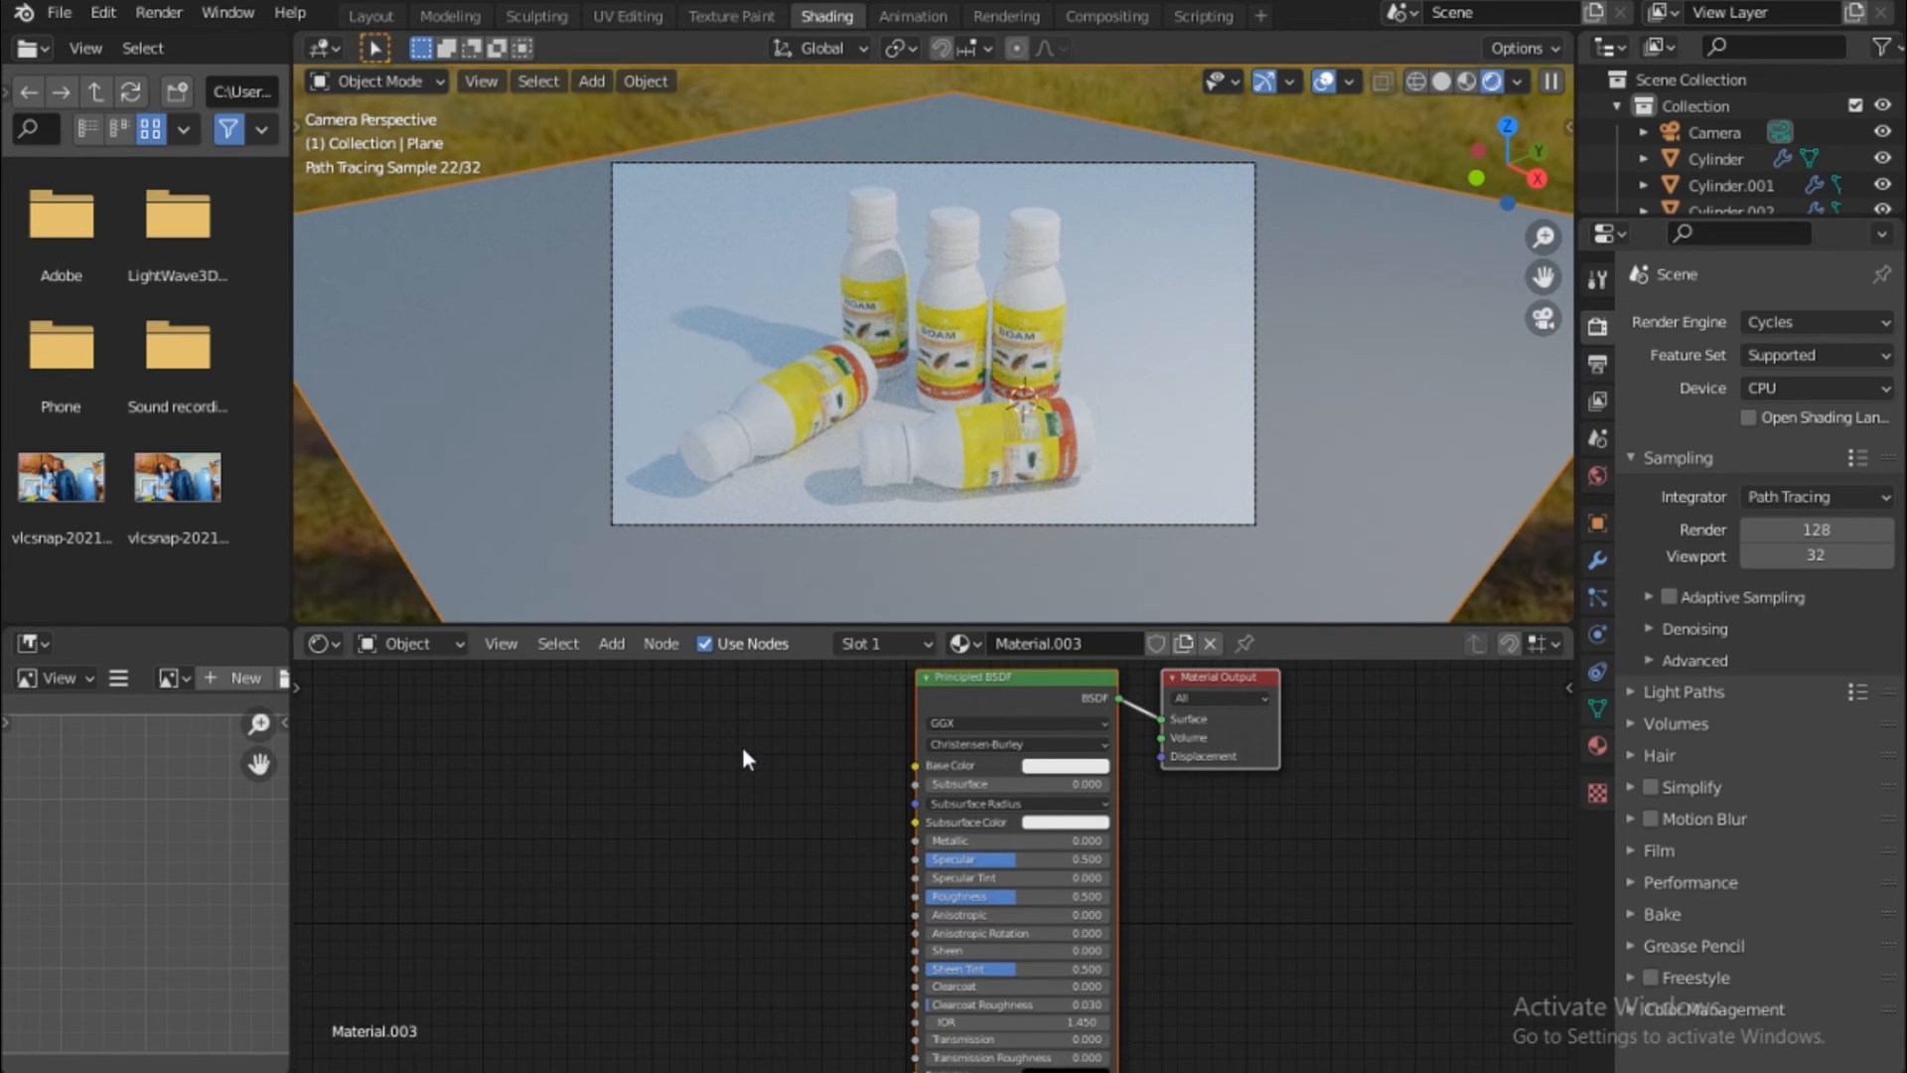
drag(742, 747, 914, 764)
drag(671, 737, 649, 710)
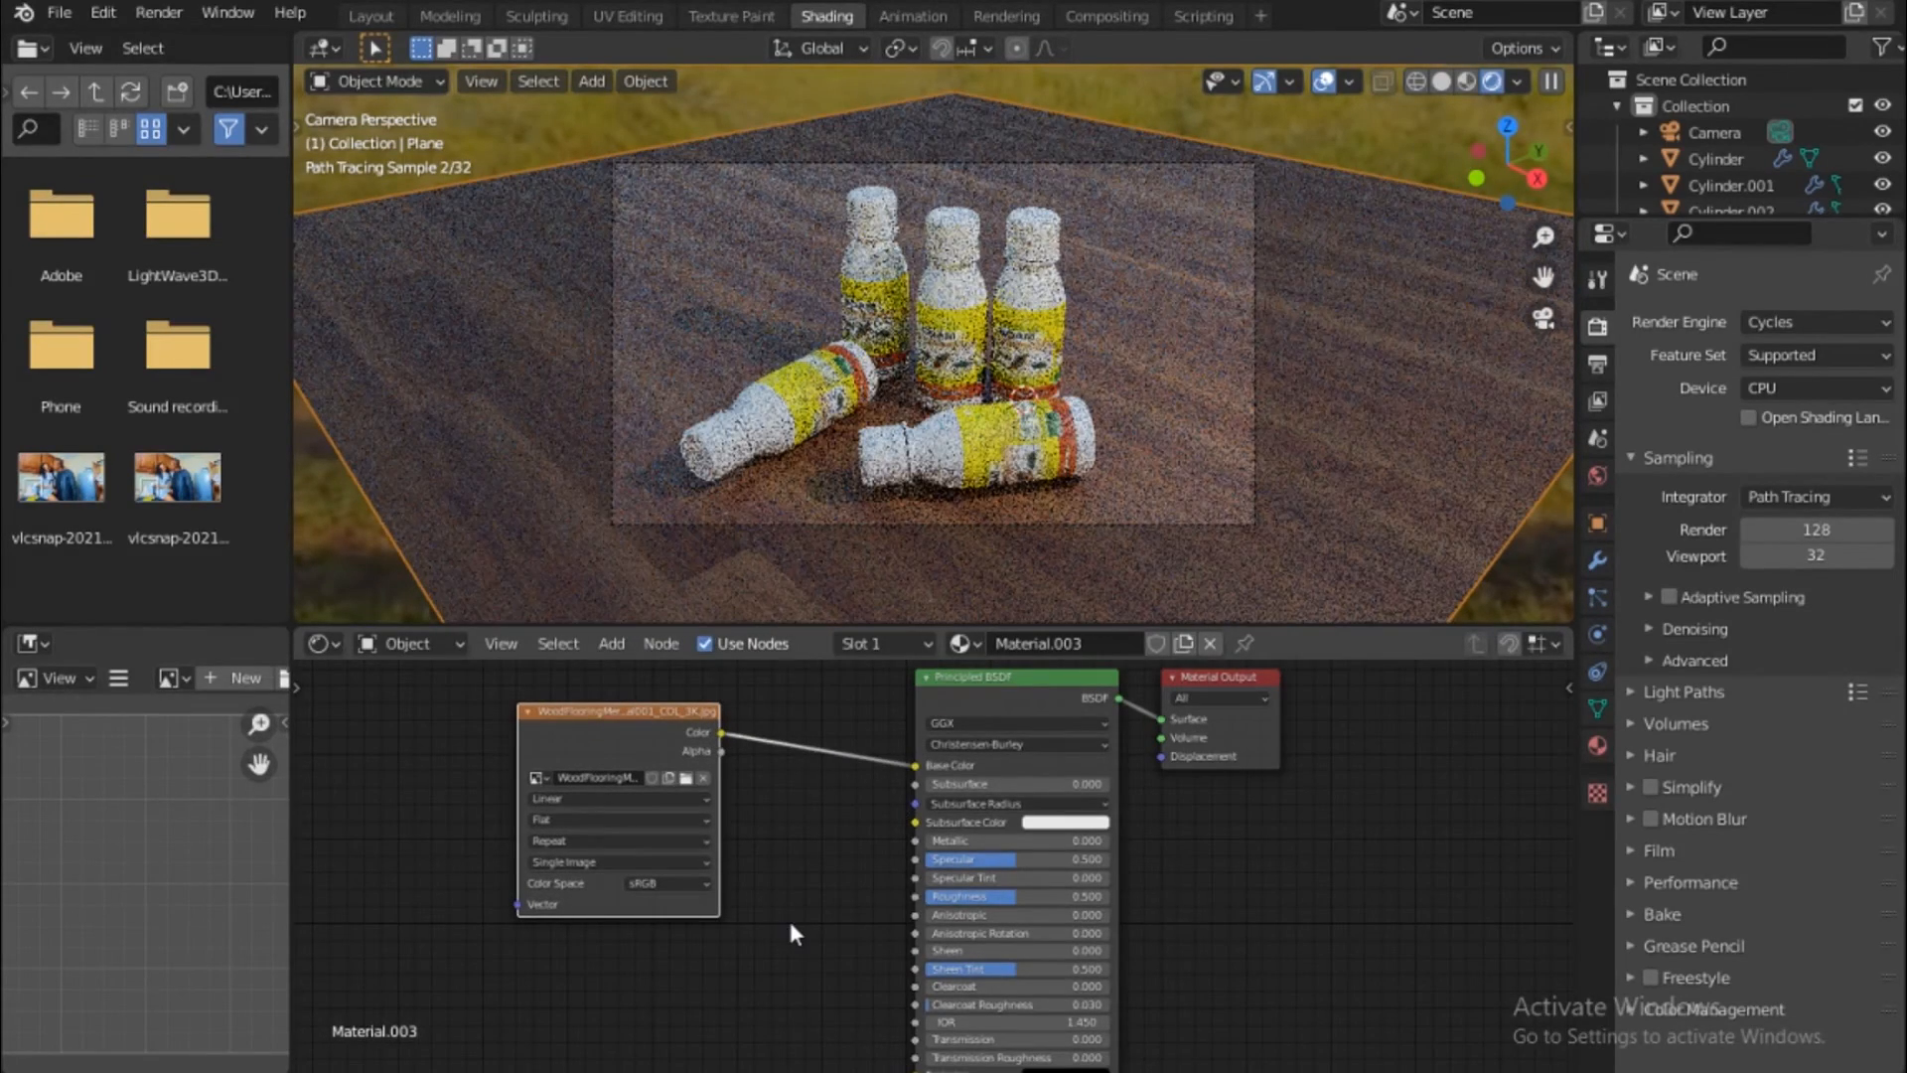
Bring in WoodFlooringMerbauBrickBondNatural001_NRM_3K.png and connect it through a Normal Map node to the Principled BSDF's Normal input
middle_drag(807, 912, 831, 771)
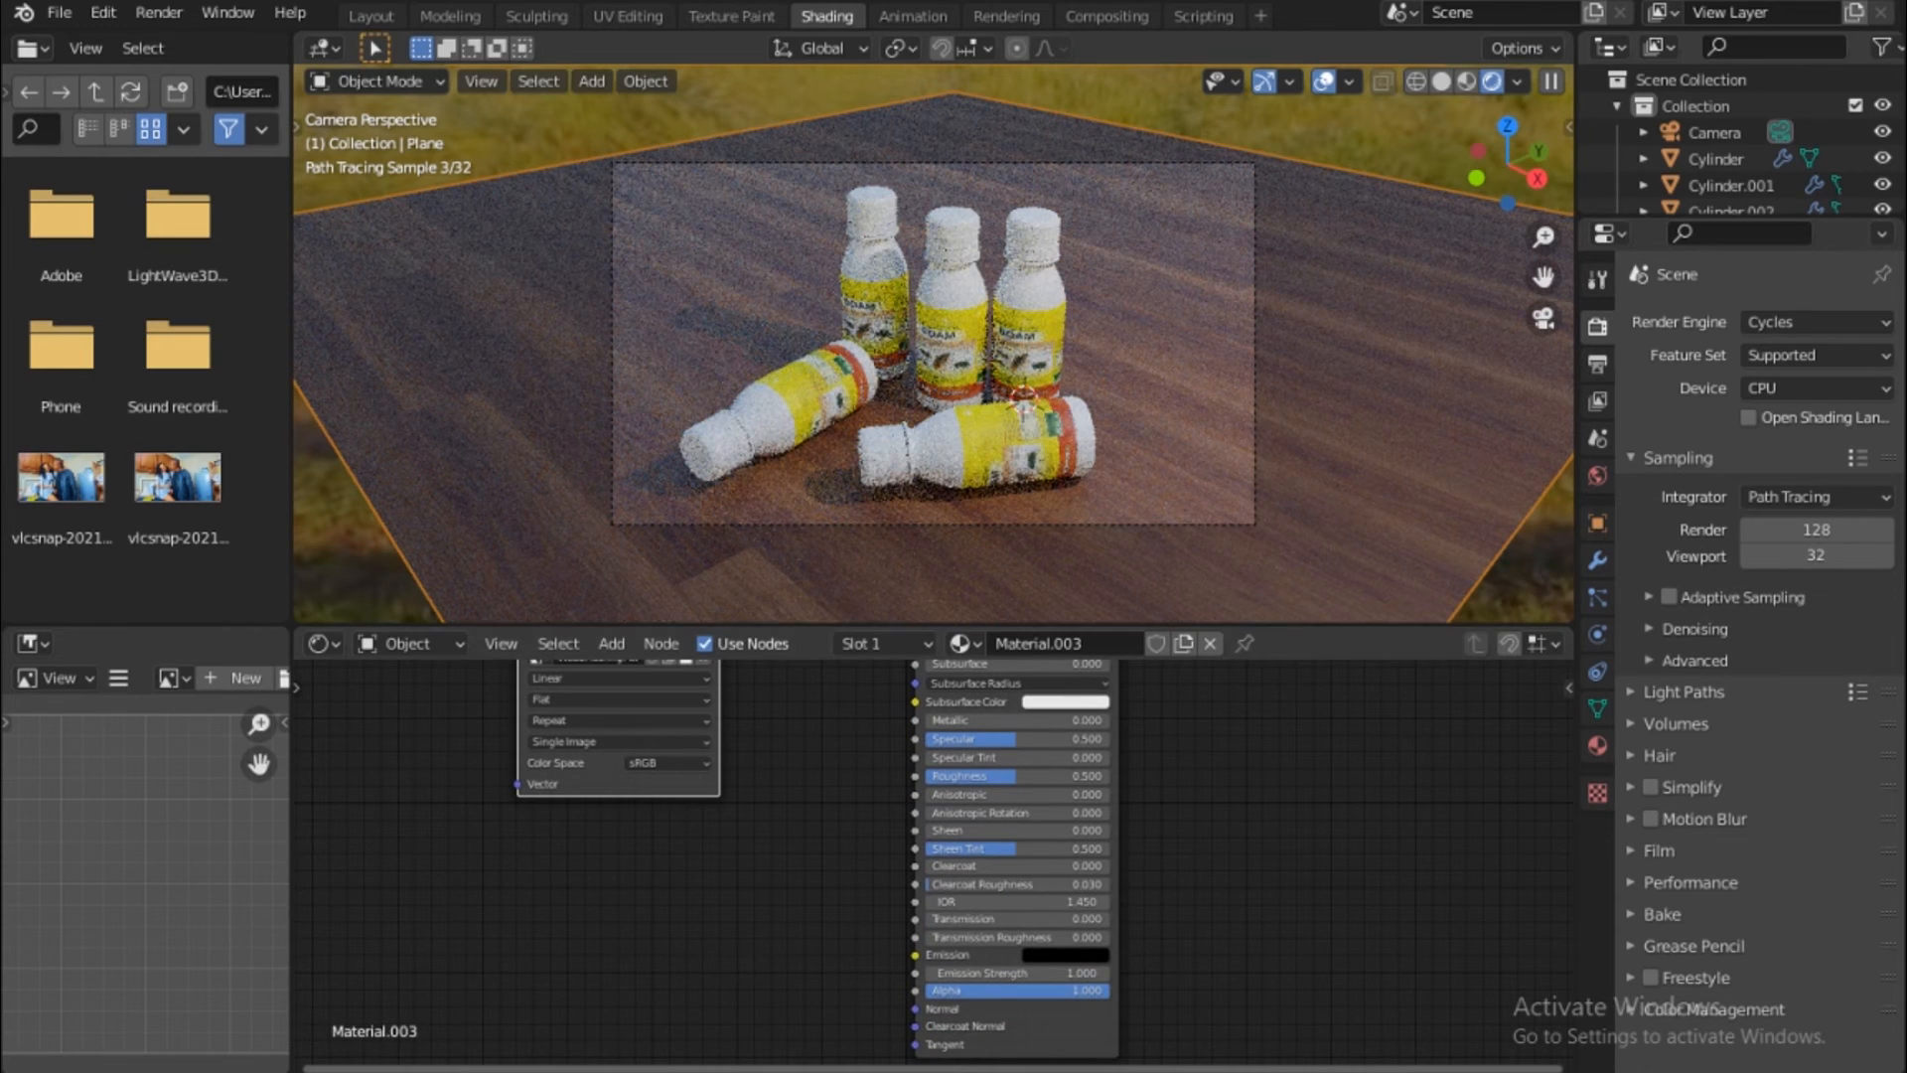
click(594, 983)
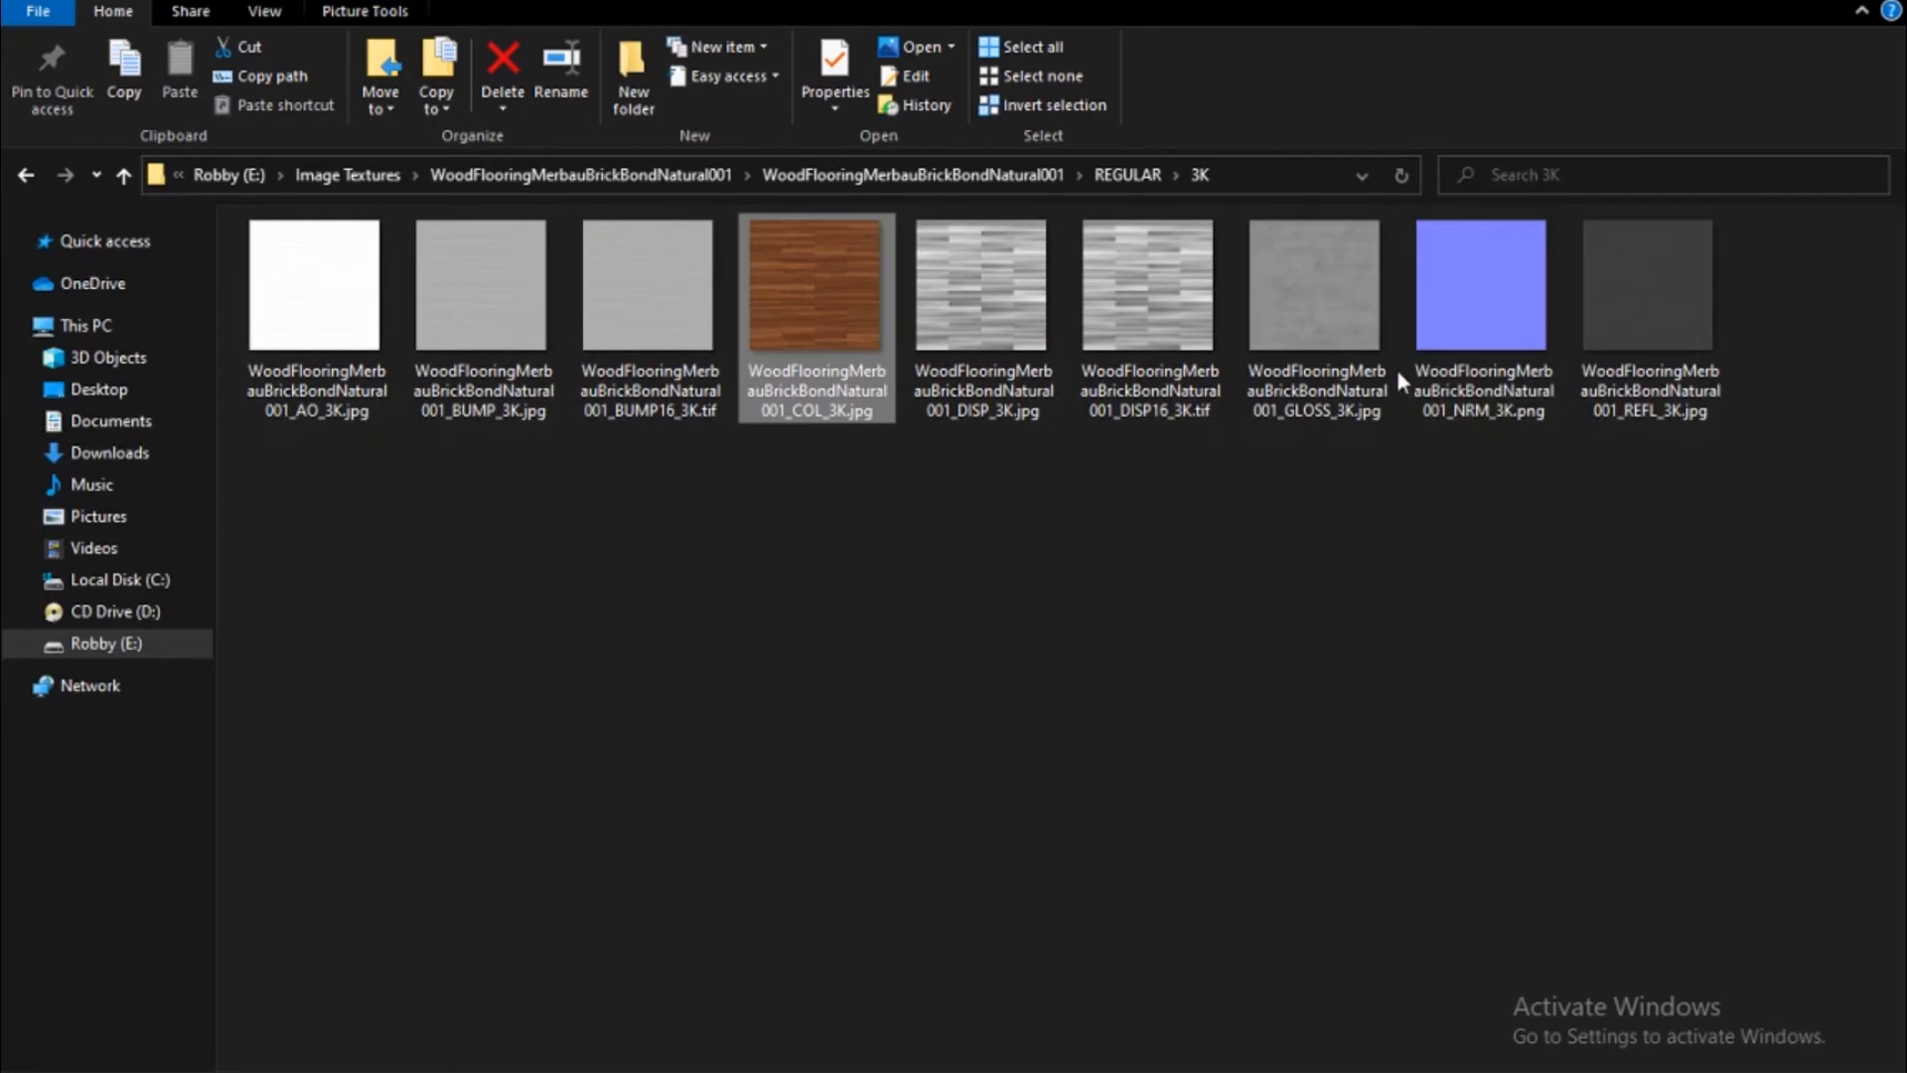
drag(1481, 288, 915, 1008)
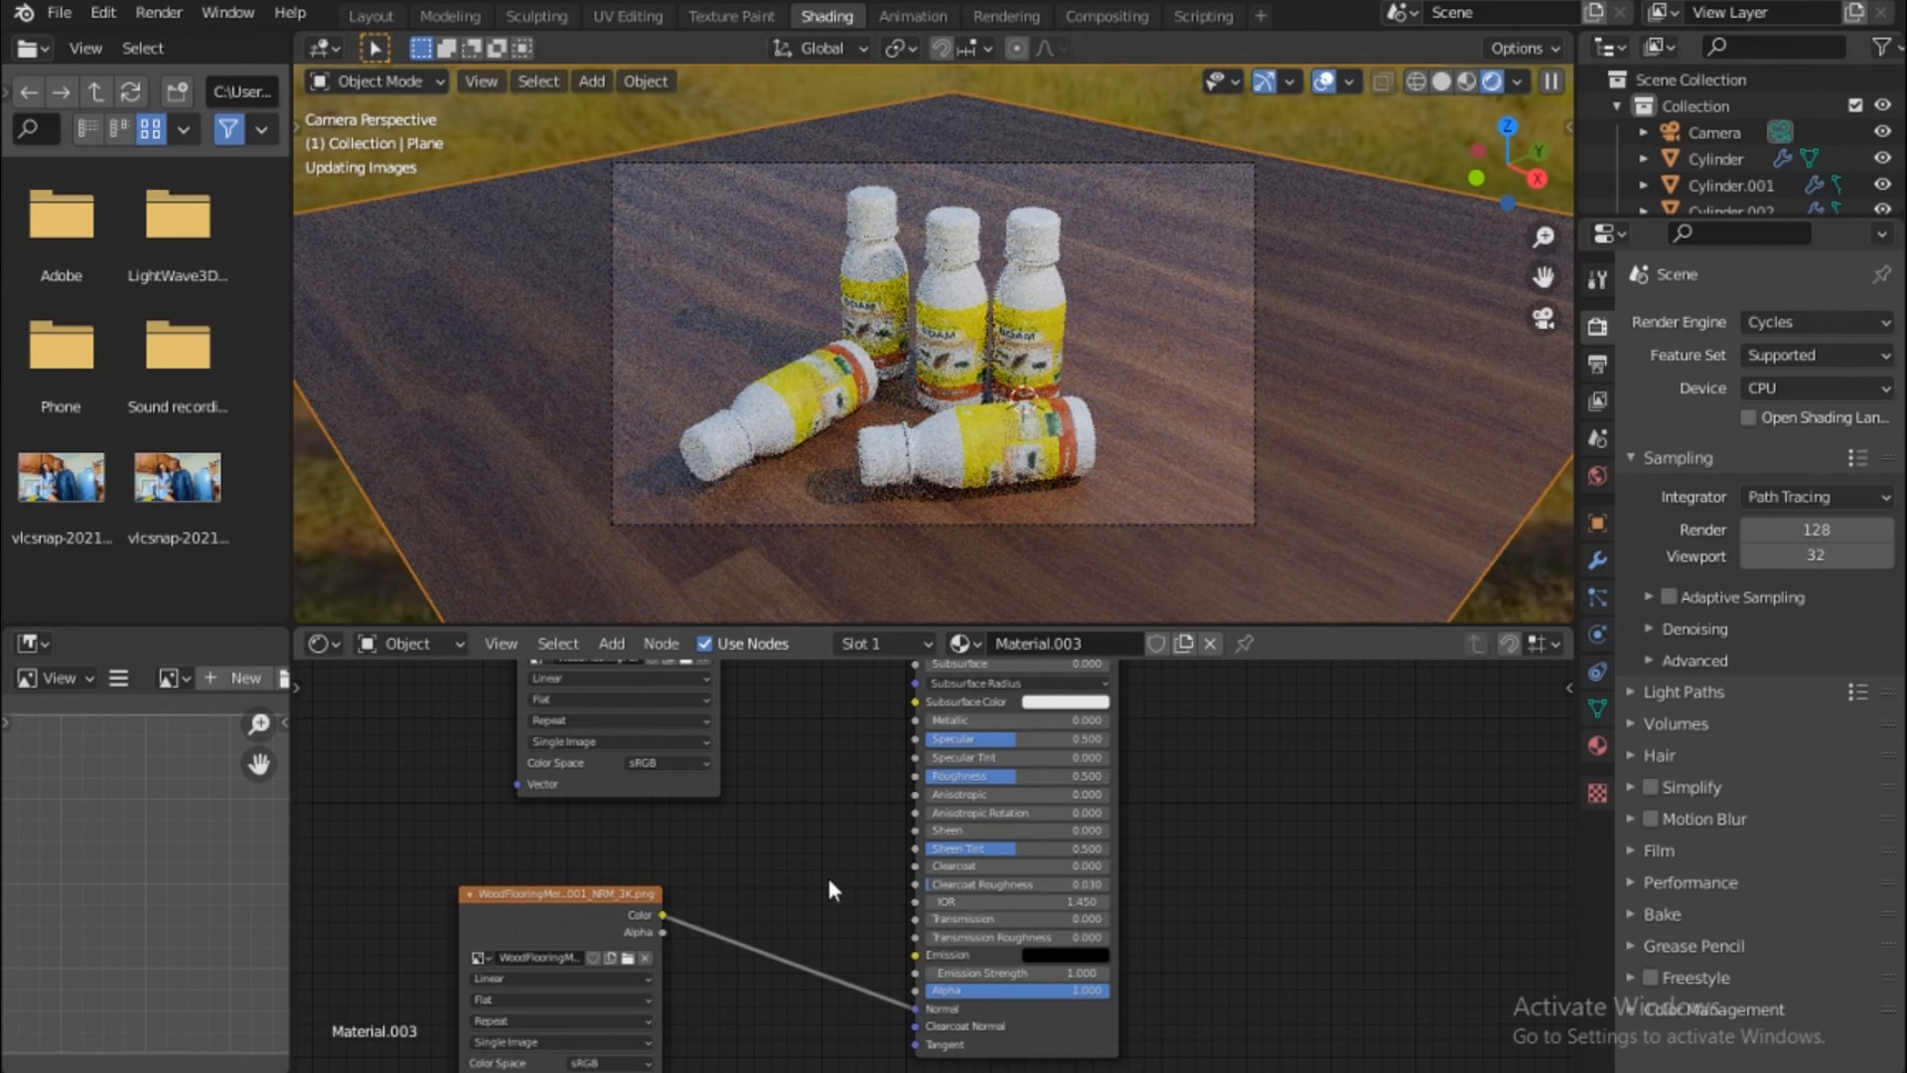
key(shift+a)
click(744, 794)
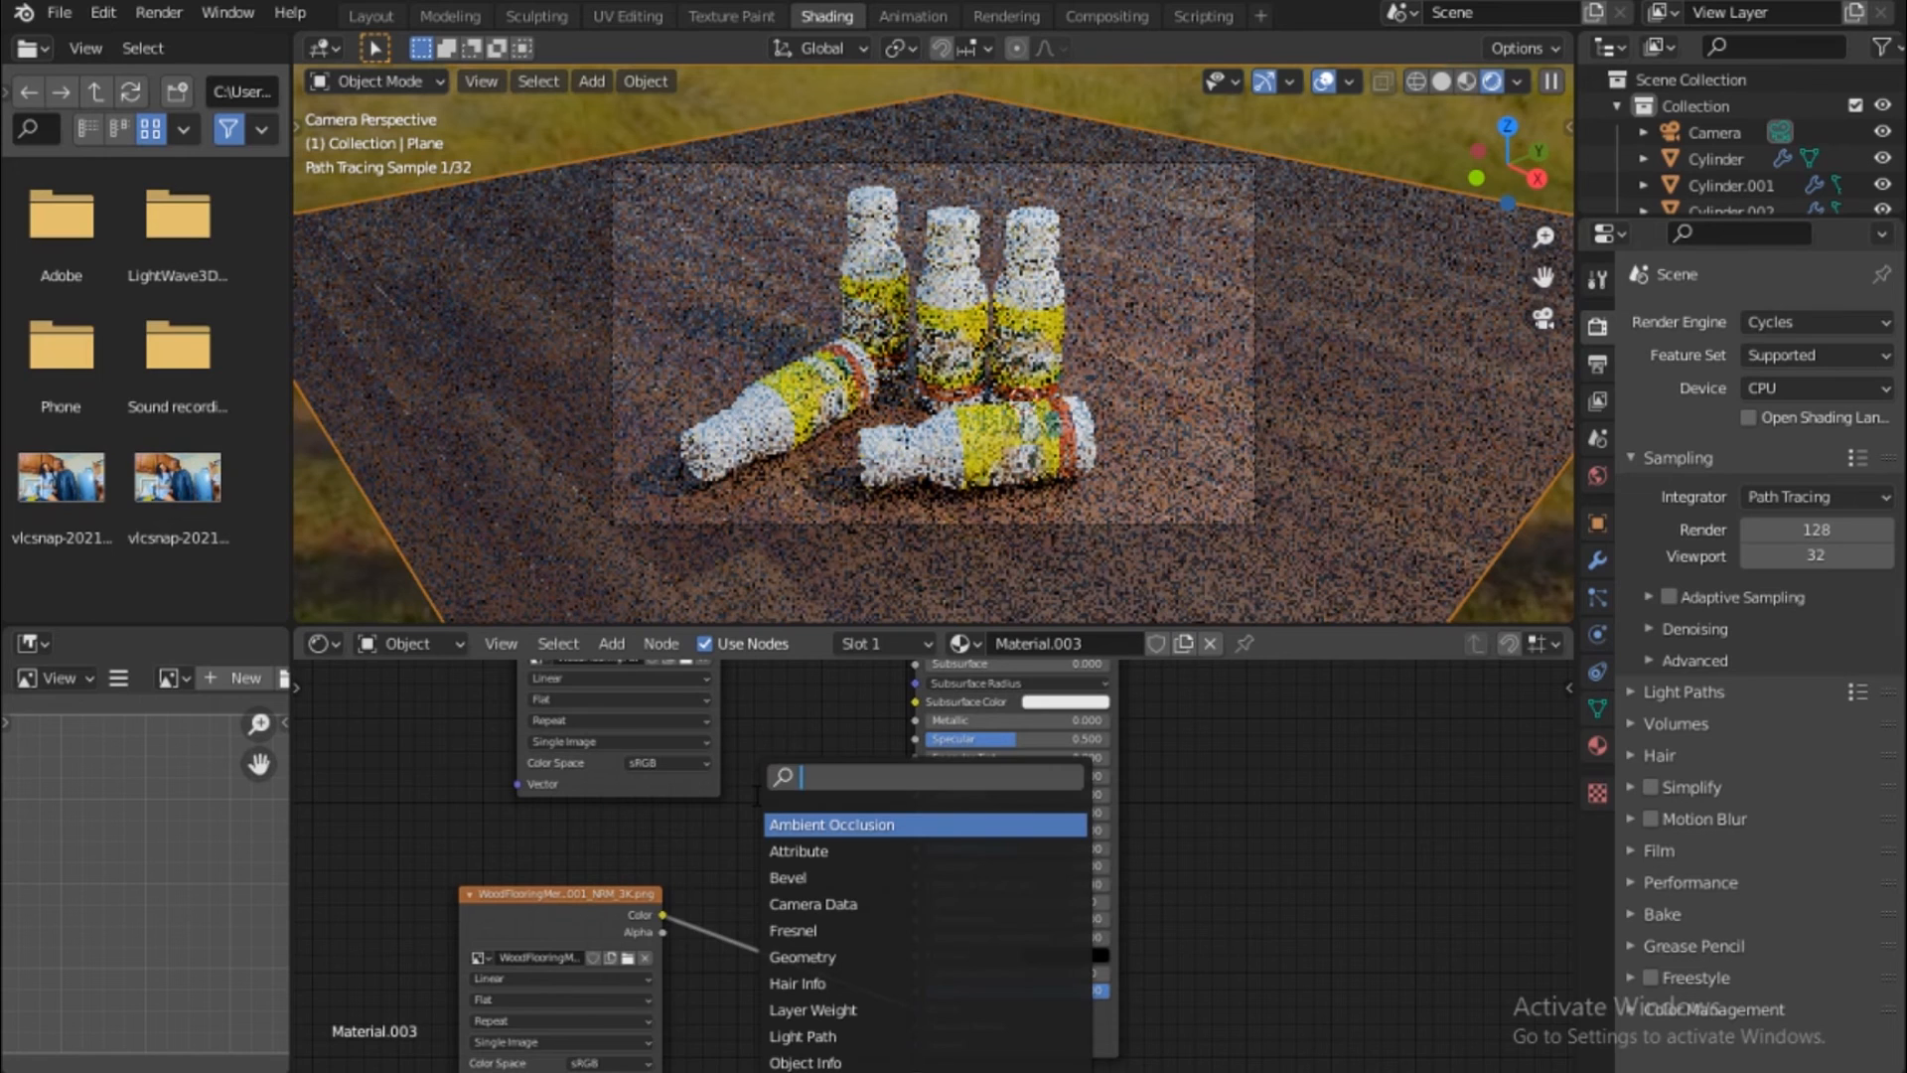
text(nor)
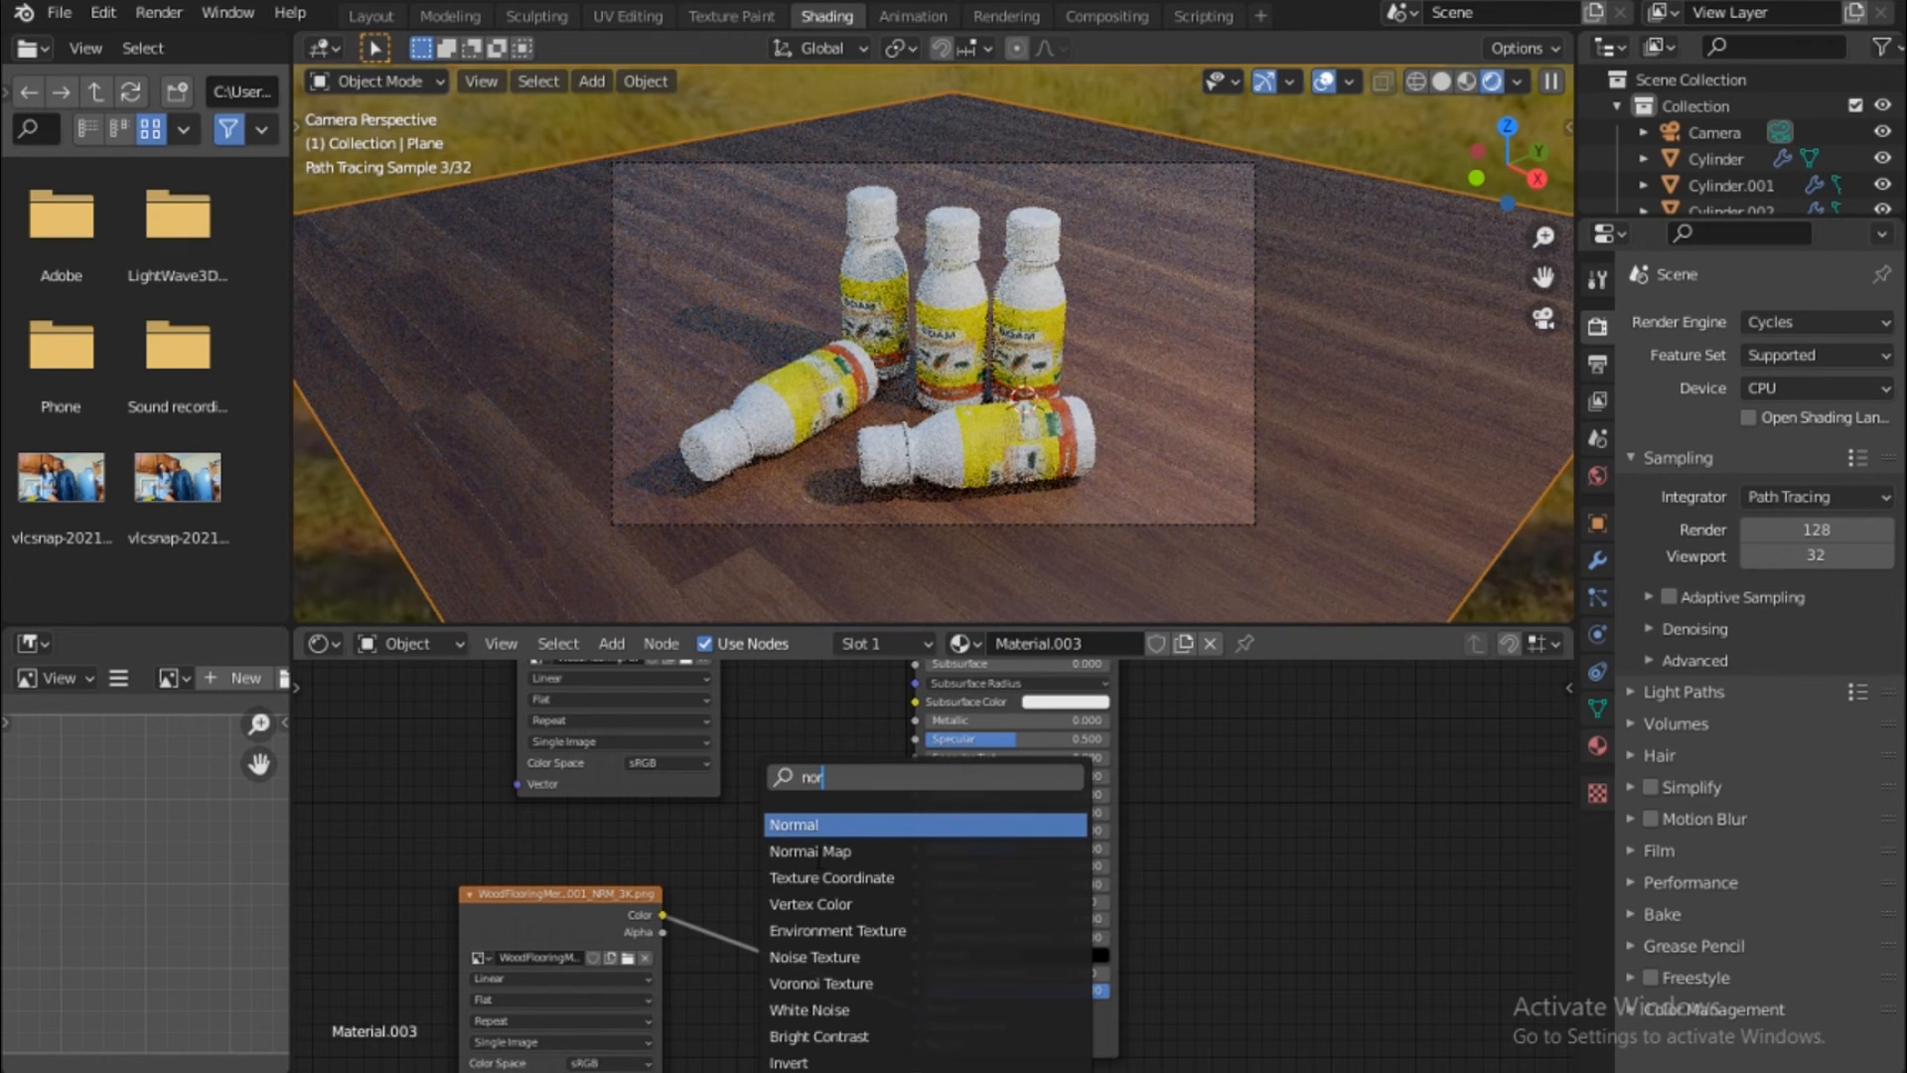
key(Return)
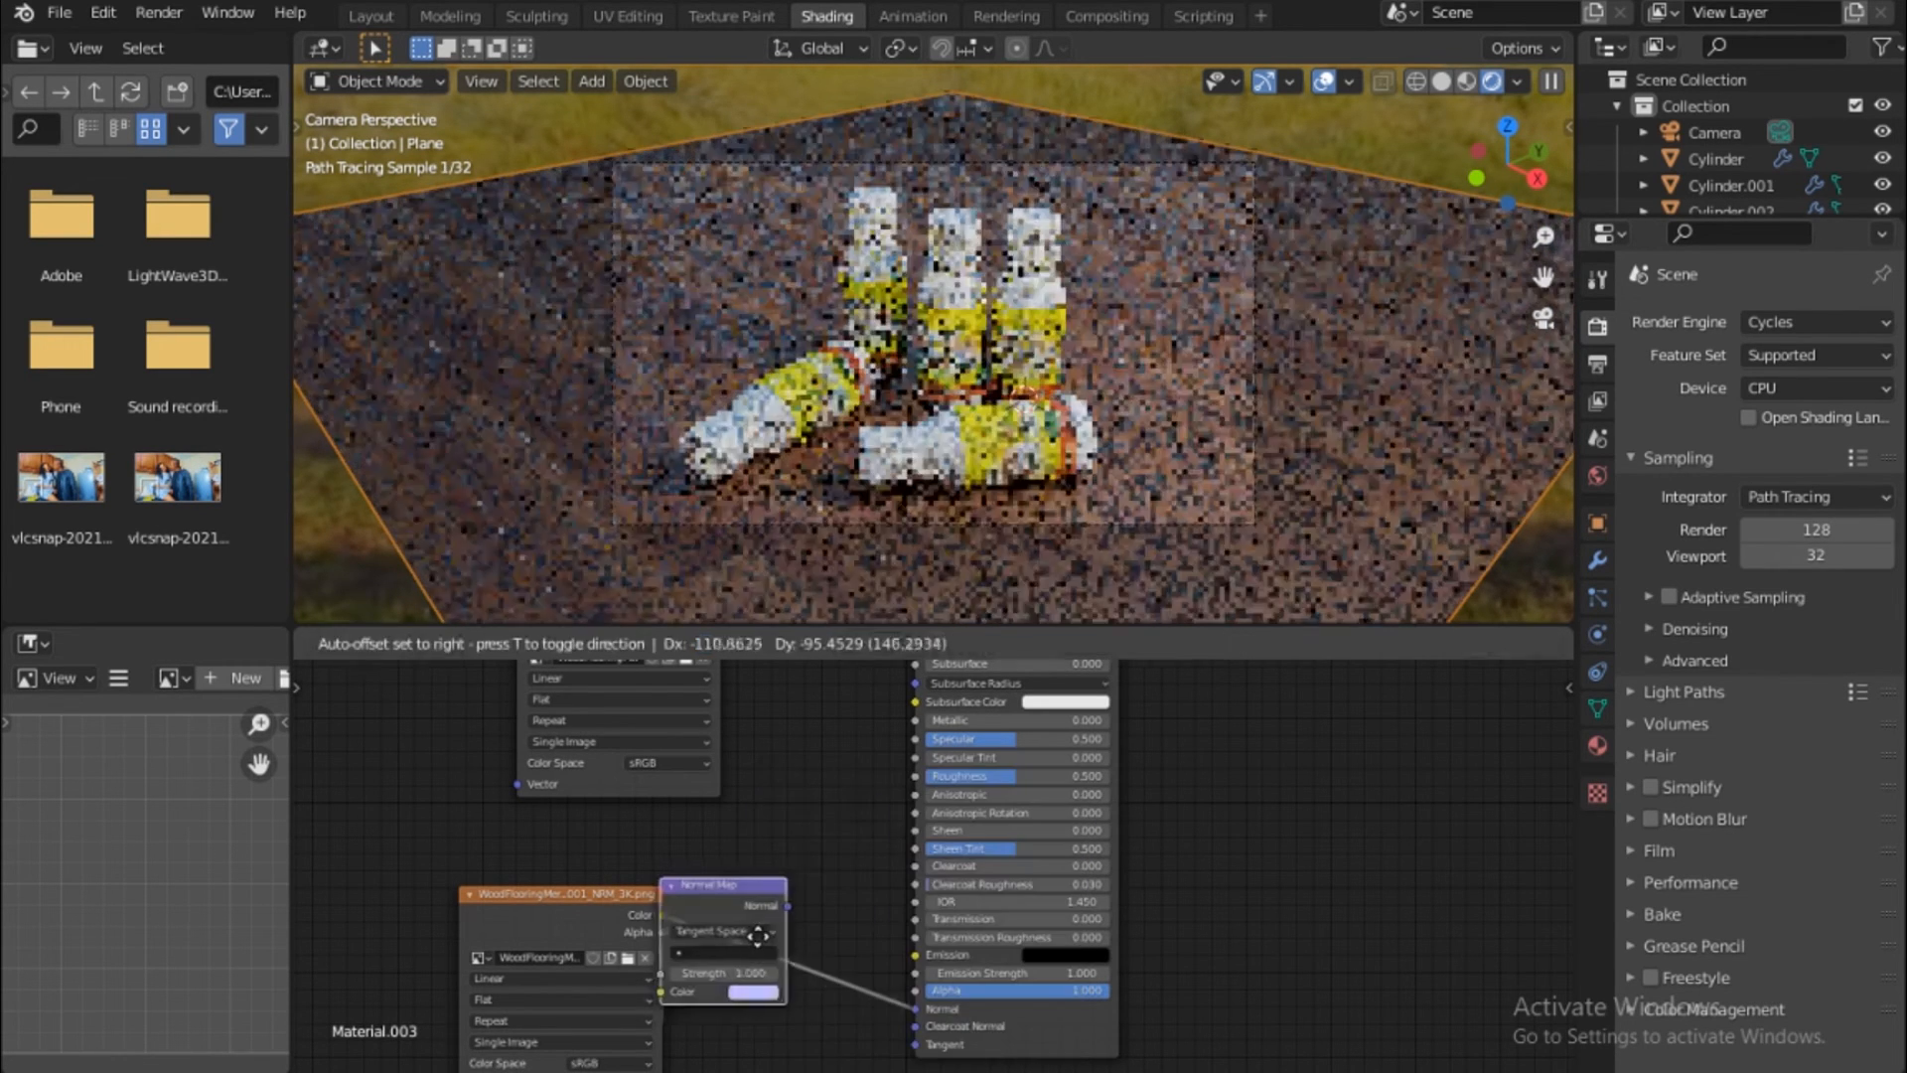
click(820, 955)
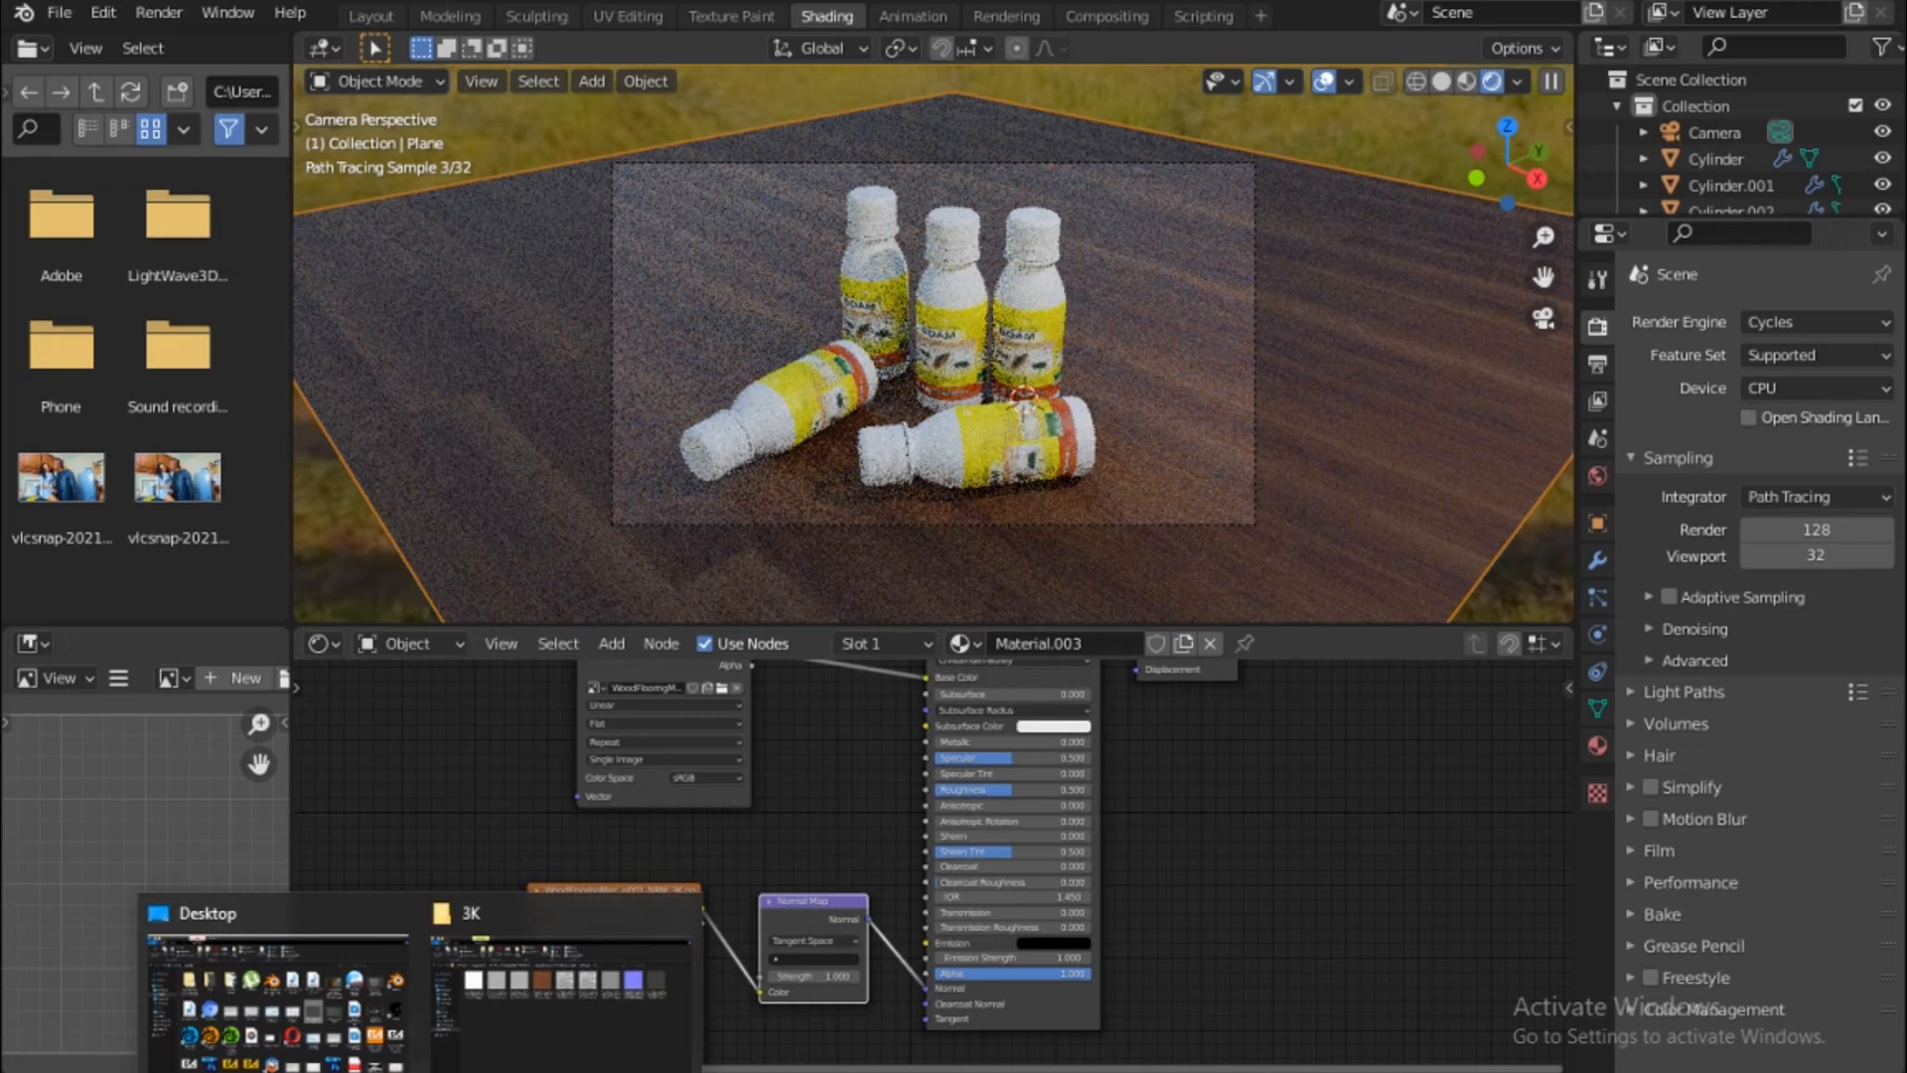
Bring in WoodFlooringMerbauBrickBondNatural001_GLOSS_3K.jpg and connect its Color to the Principled BSDF's Roughness
click(563, 995)
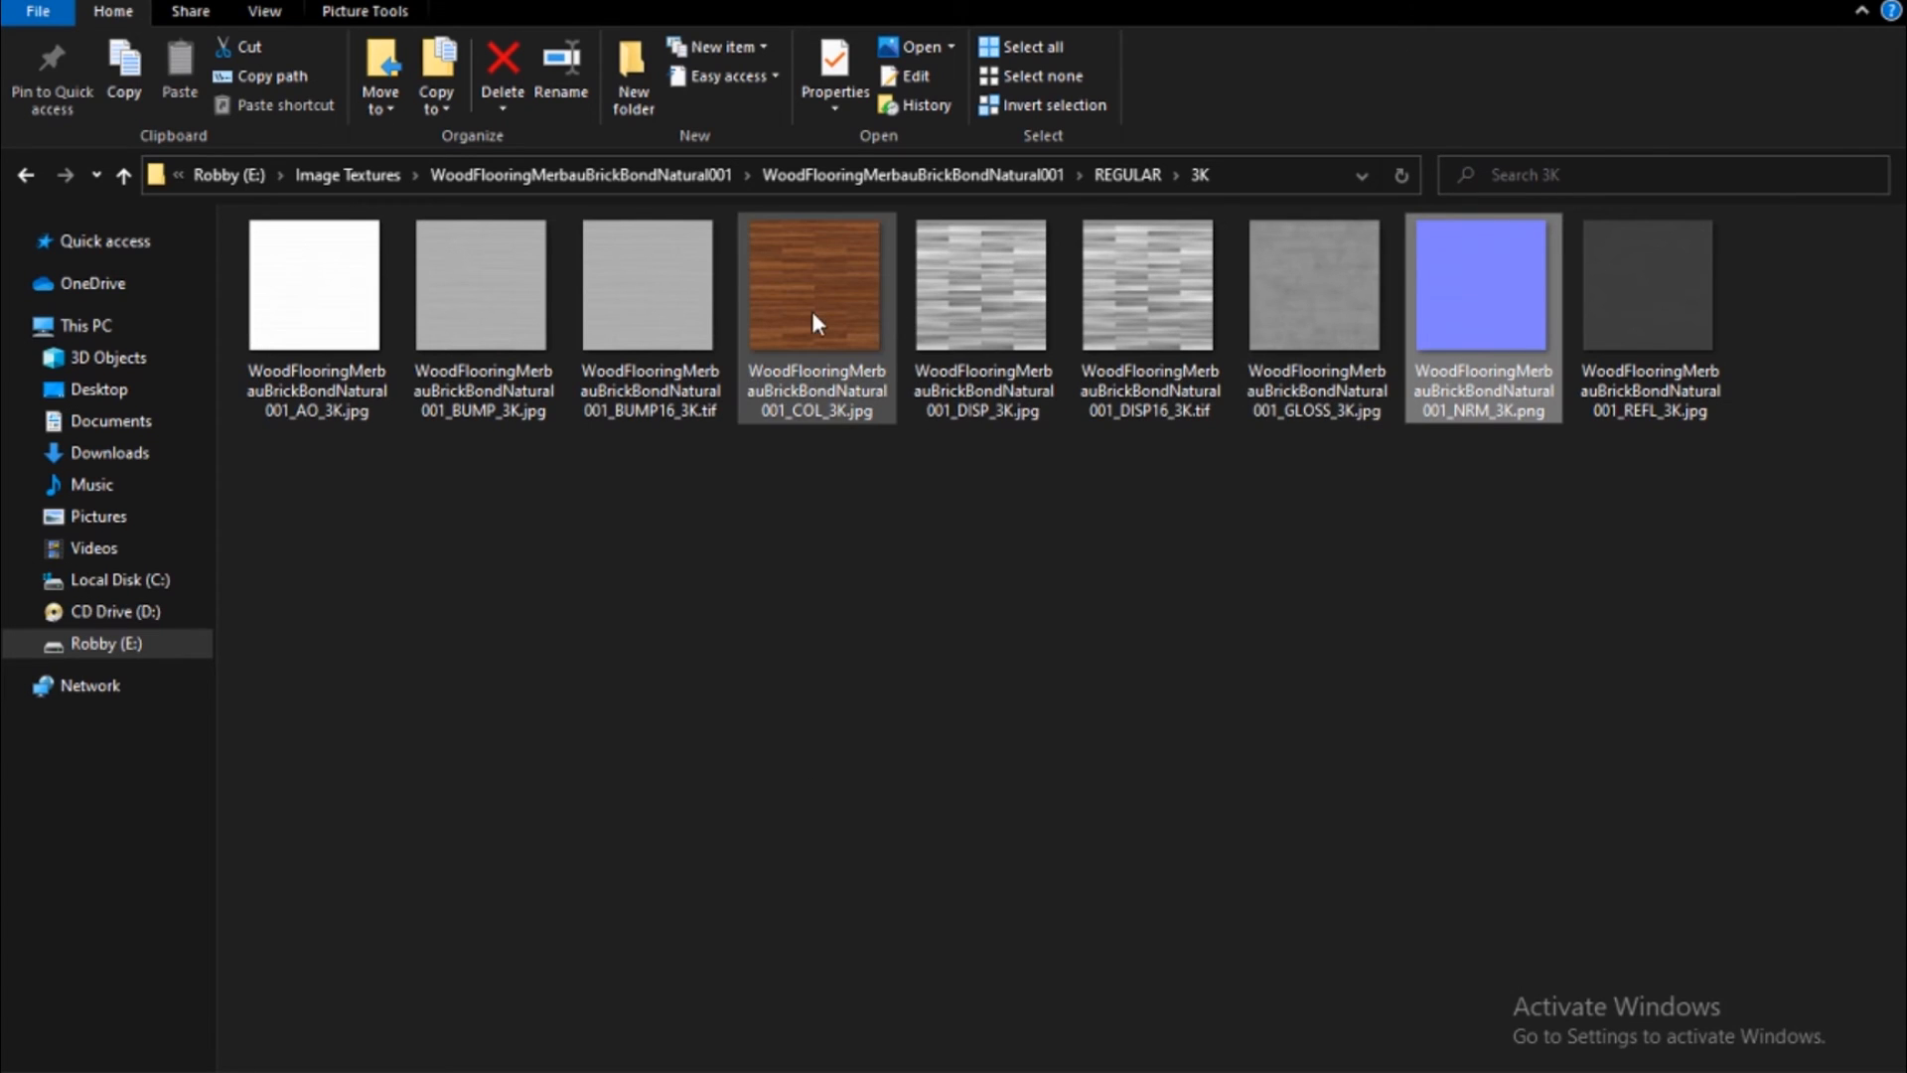
drag(1305, 348, 341, 758)
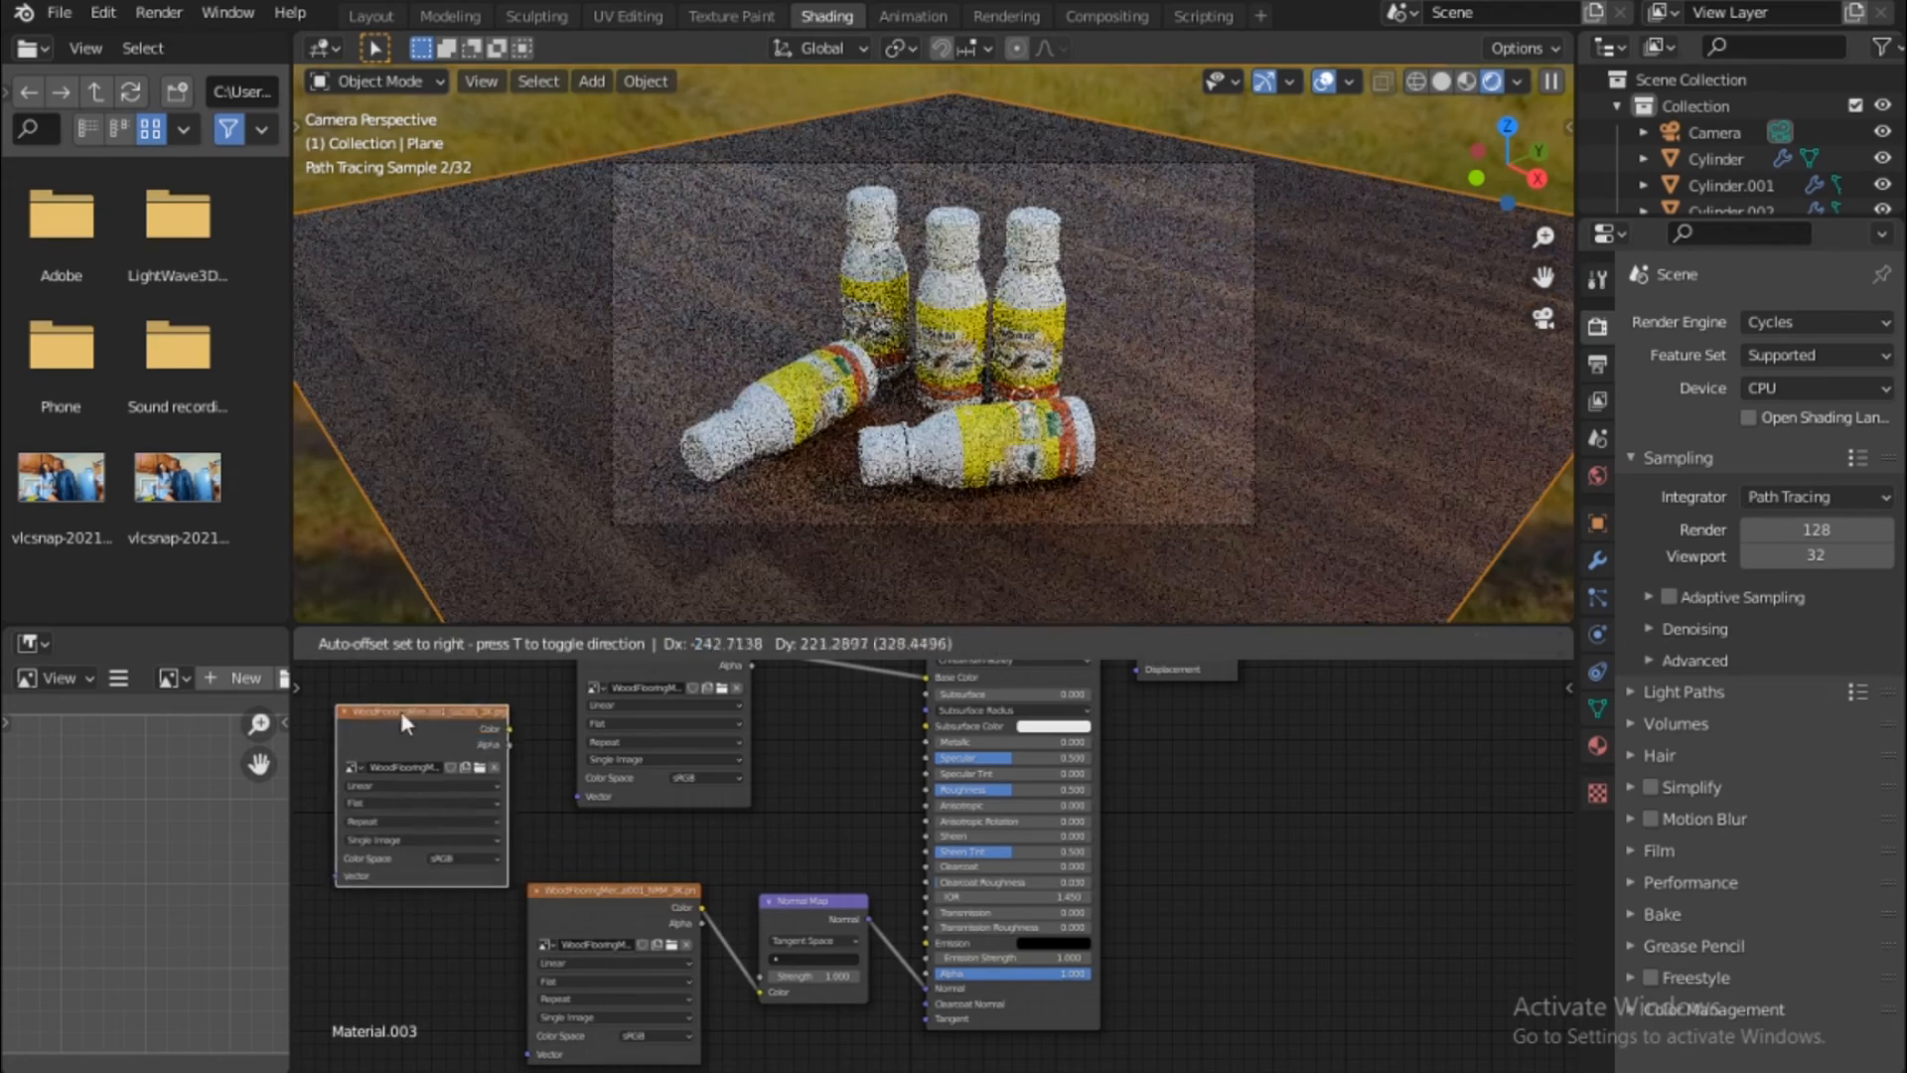
drag(506, 728, 933, 786)
Insert an Invert node between the gloss texture and the Roughness input and set its Fac to 0.6
key(shift+a)
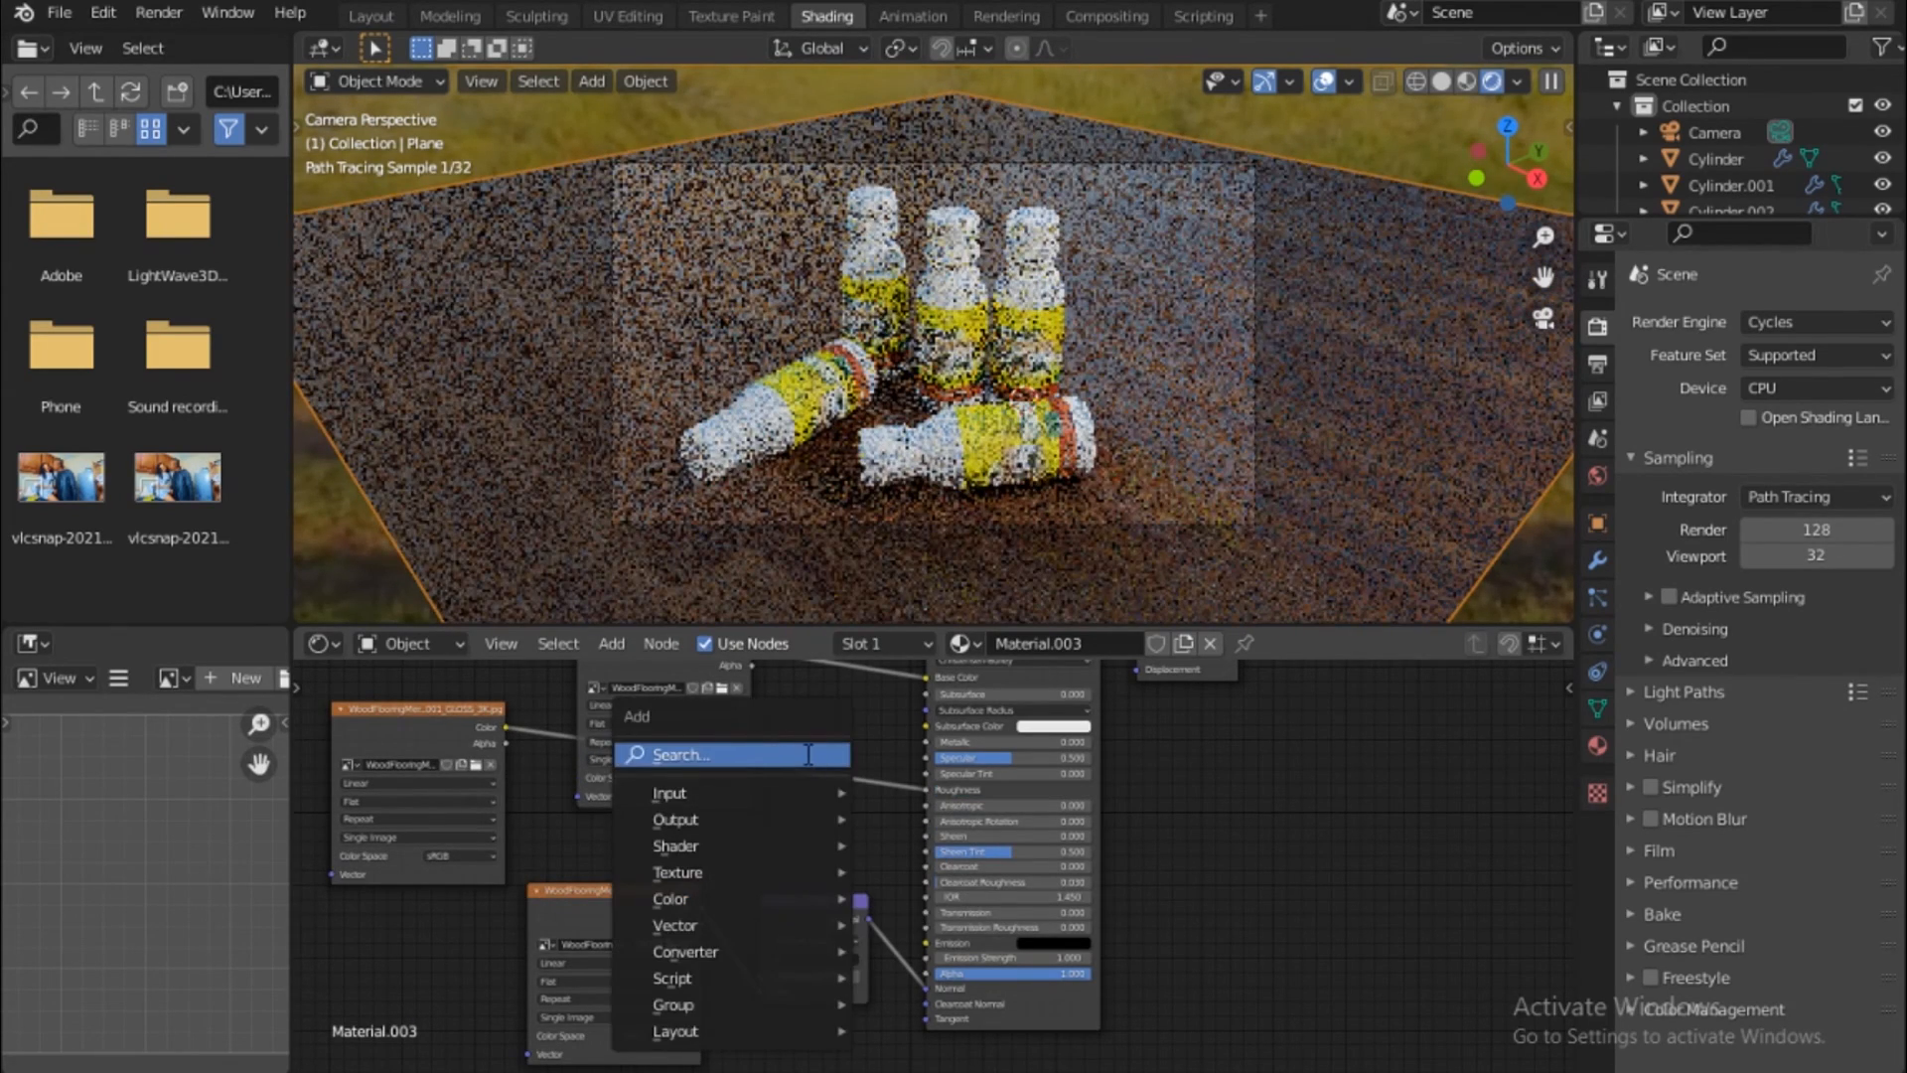
click(806, 753)
text(inv)
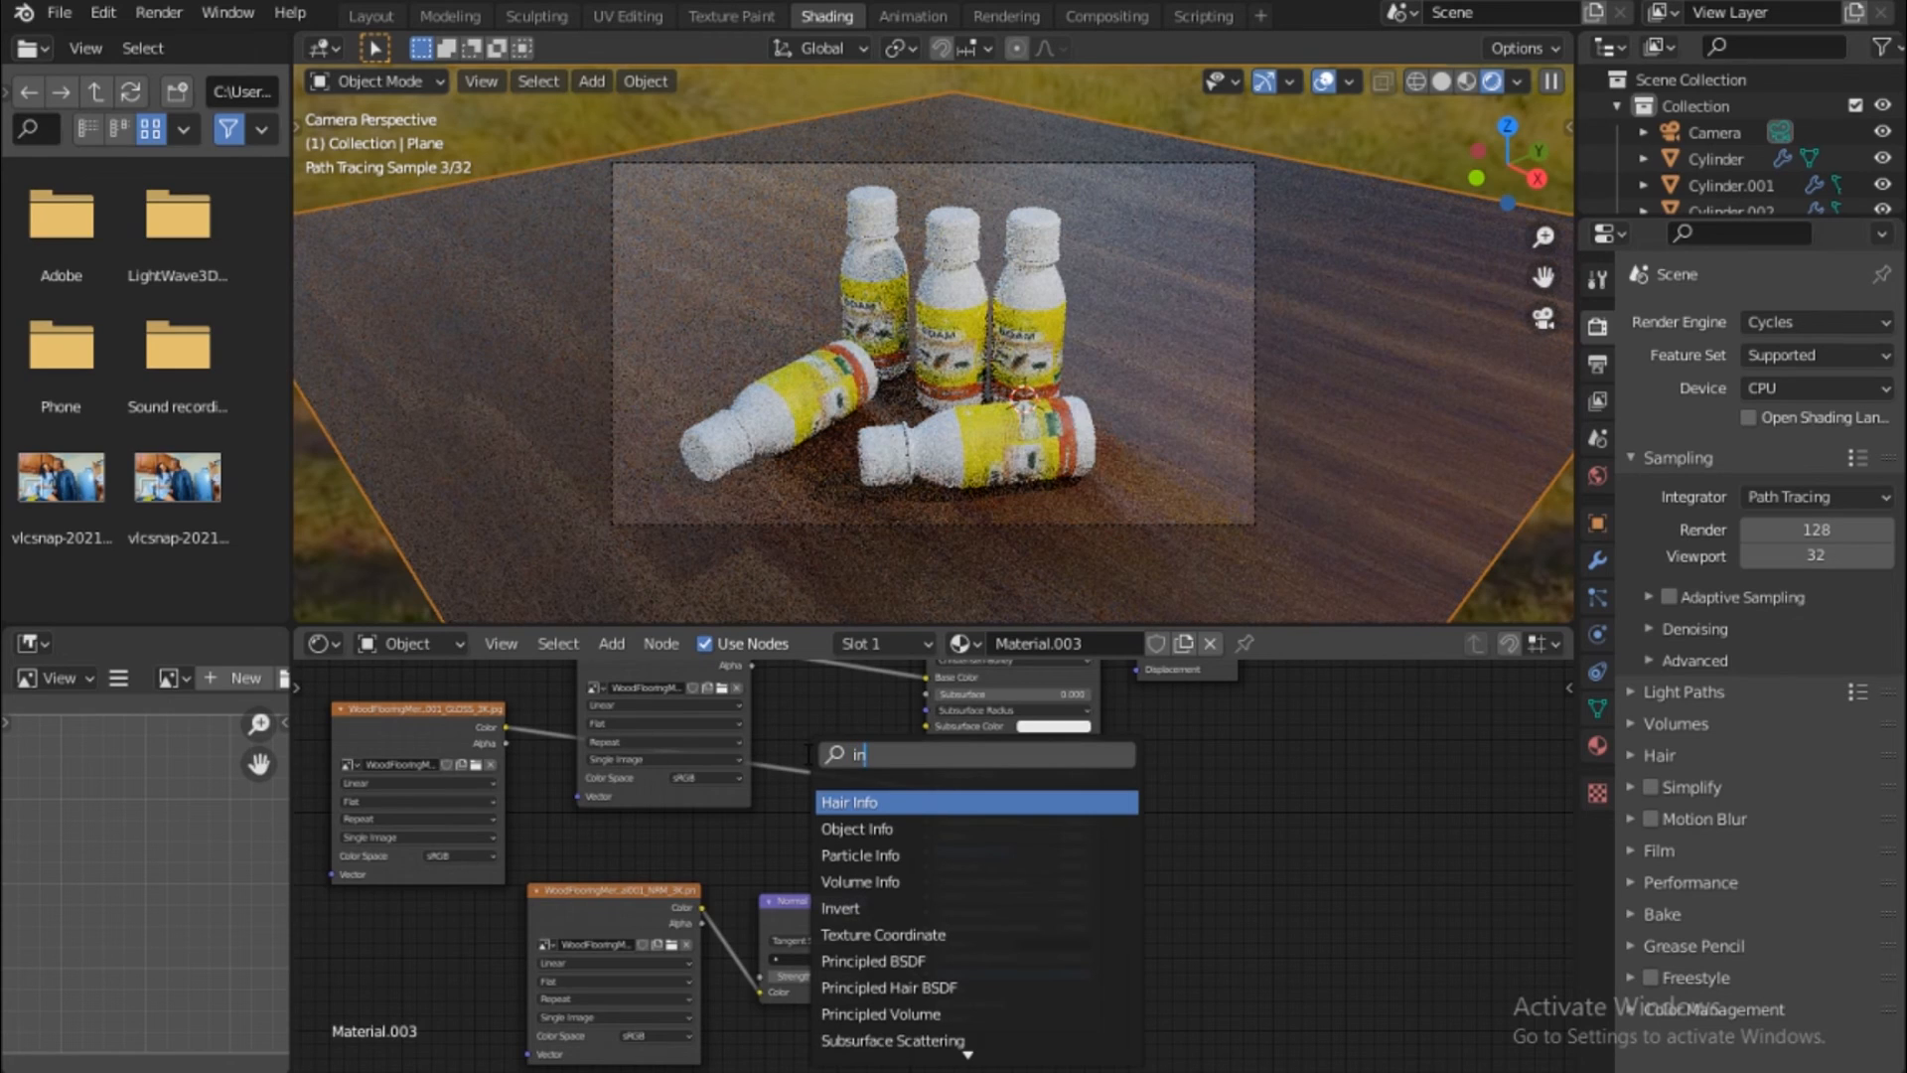
key(Return)
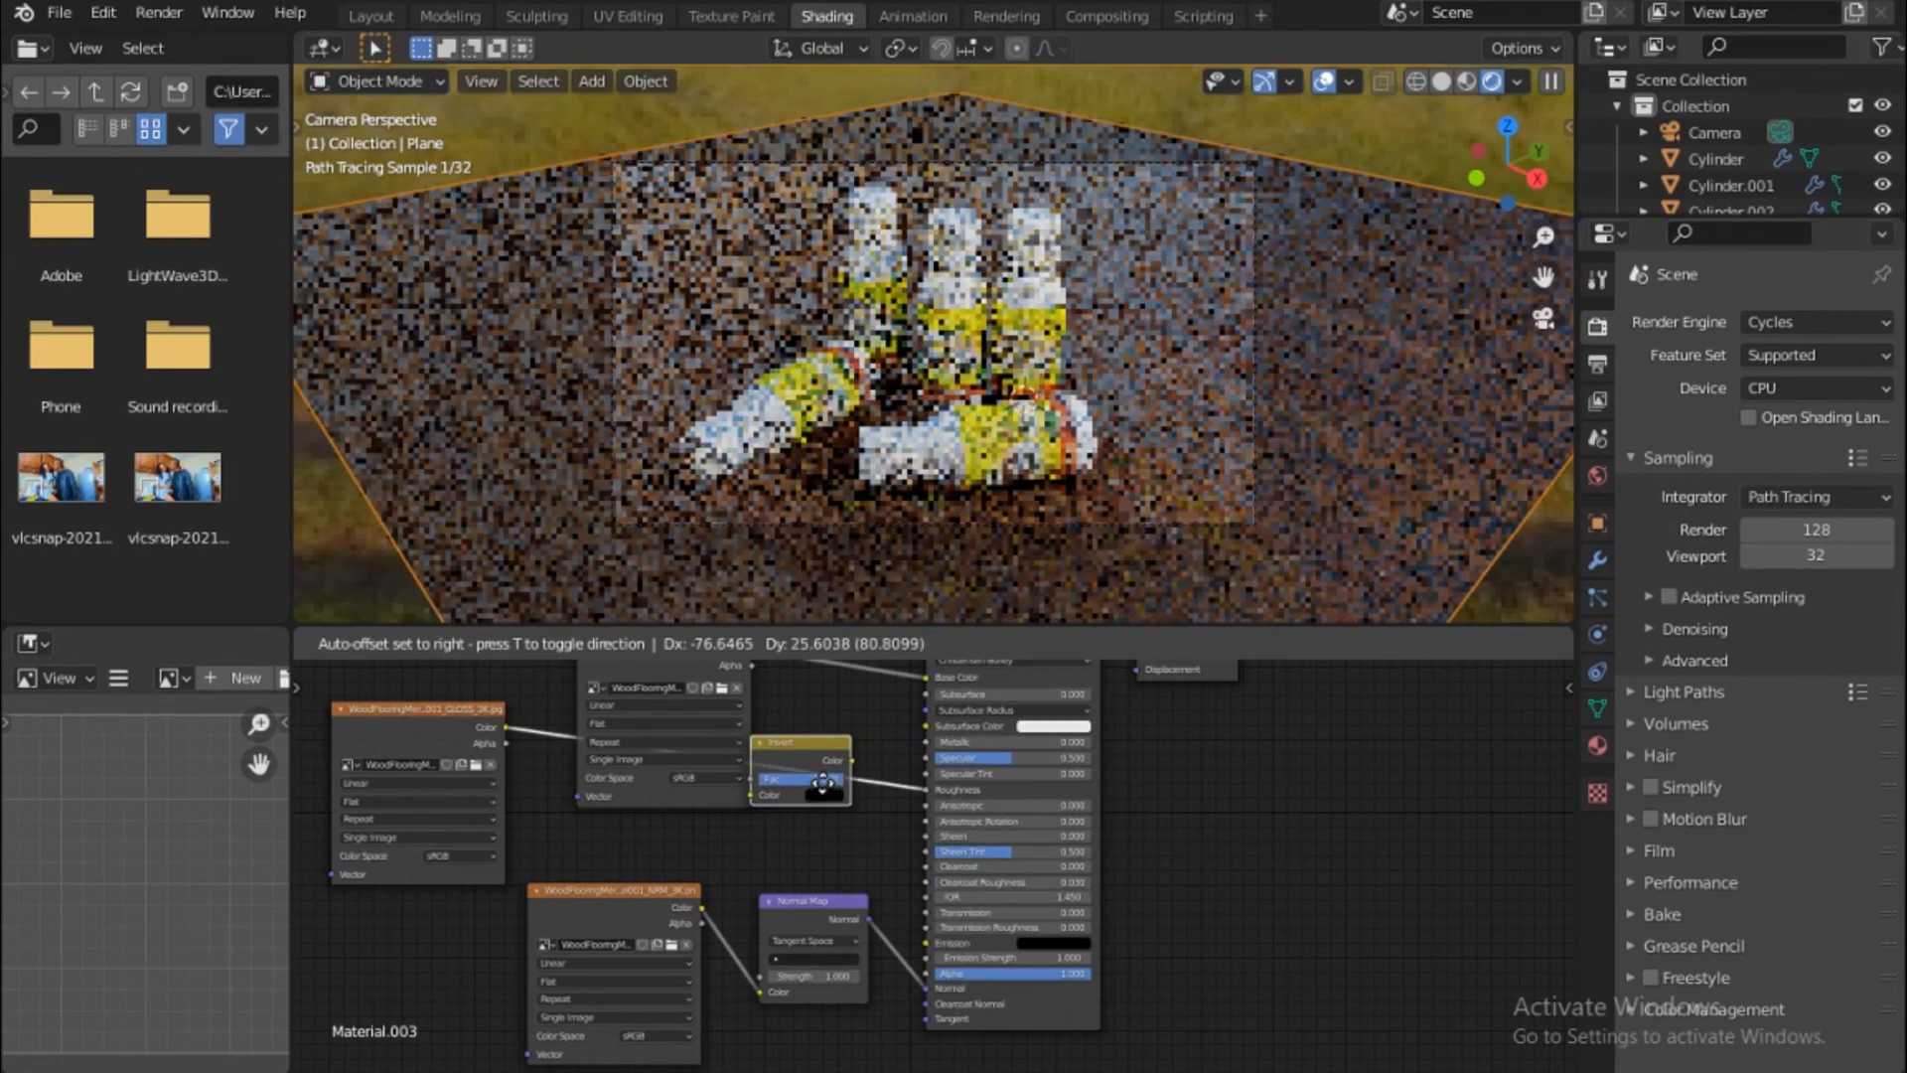
click(784, 775)
click(819, 776)
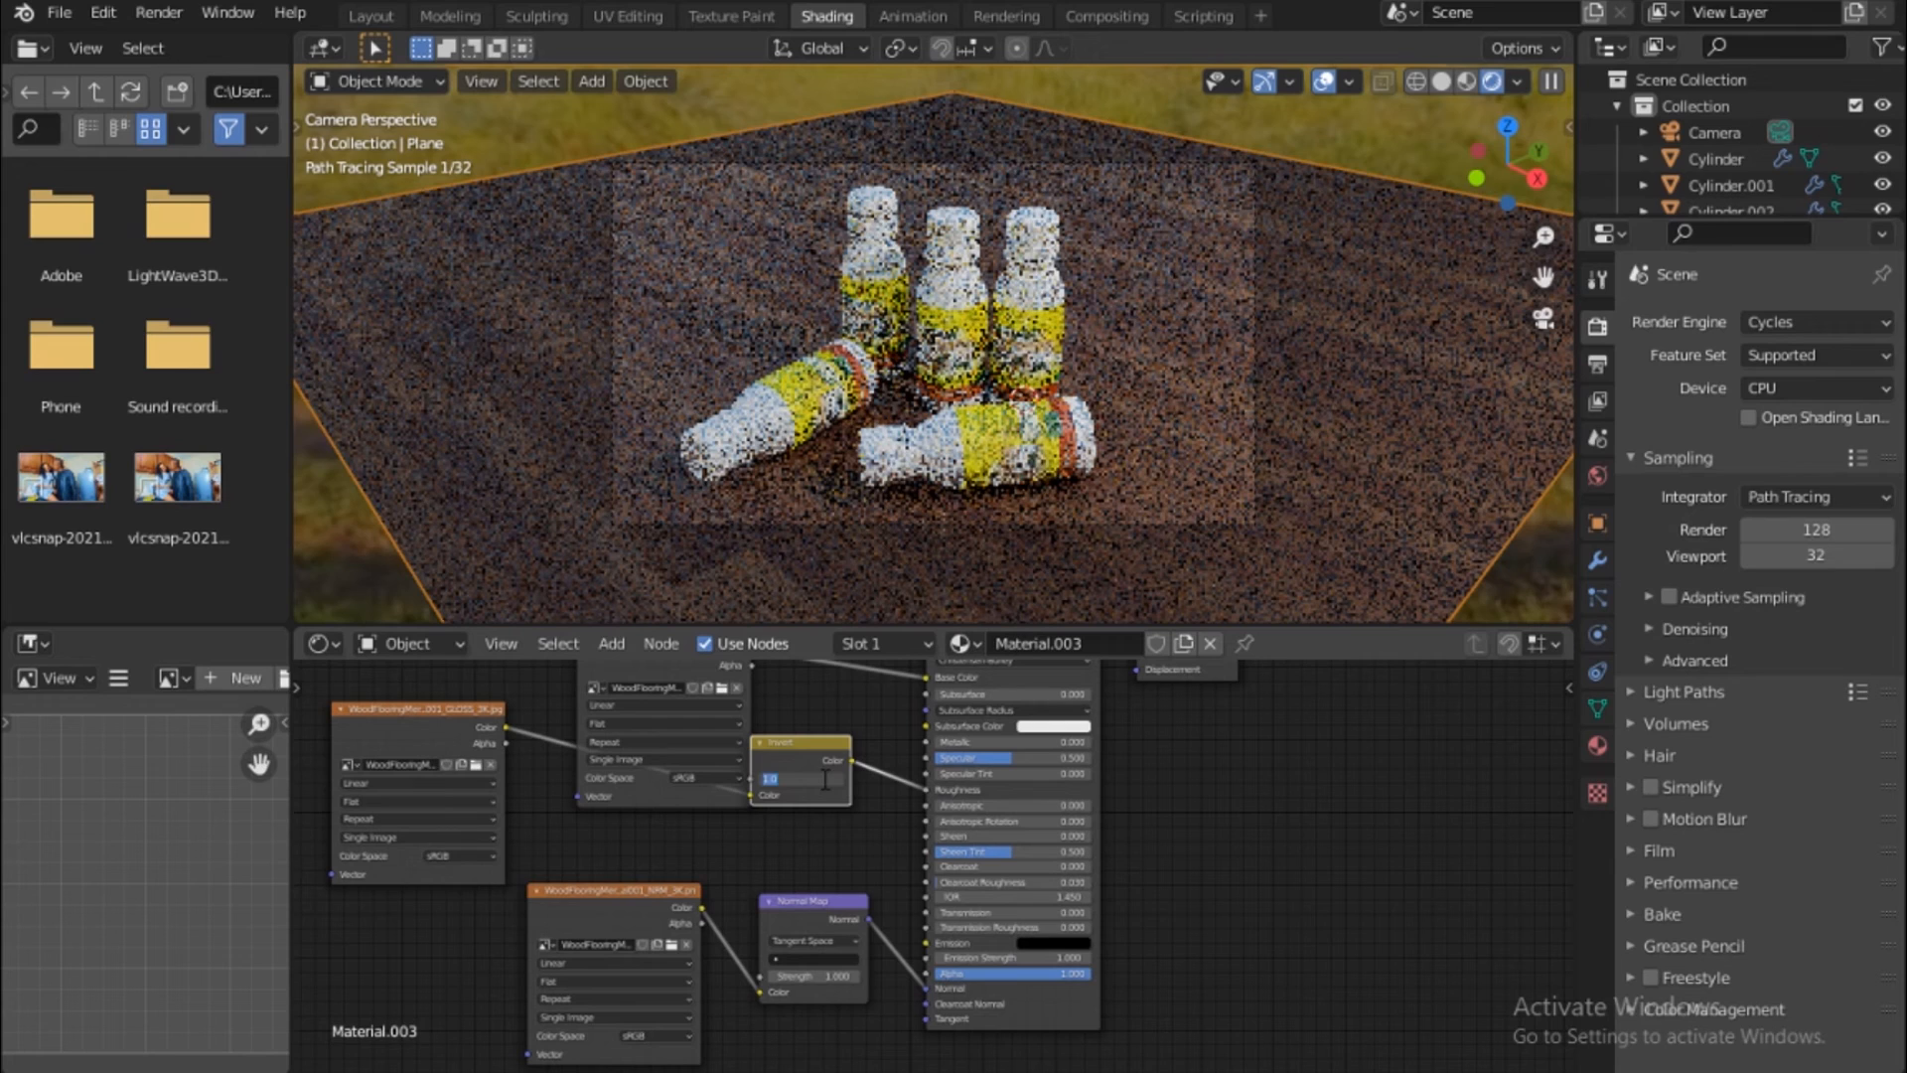
text(0.6)
key(Return)
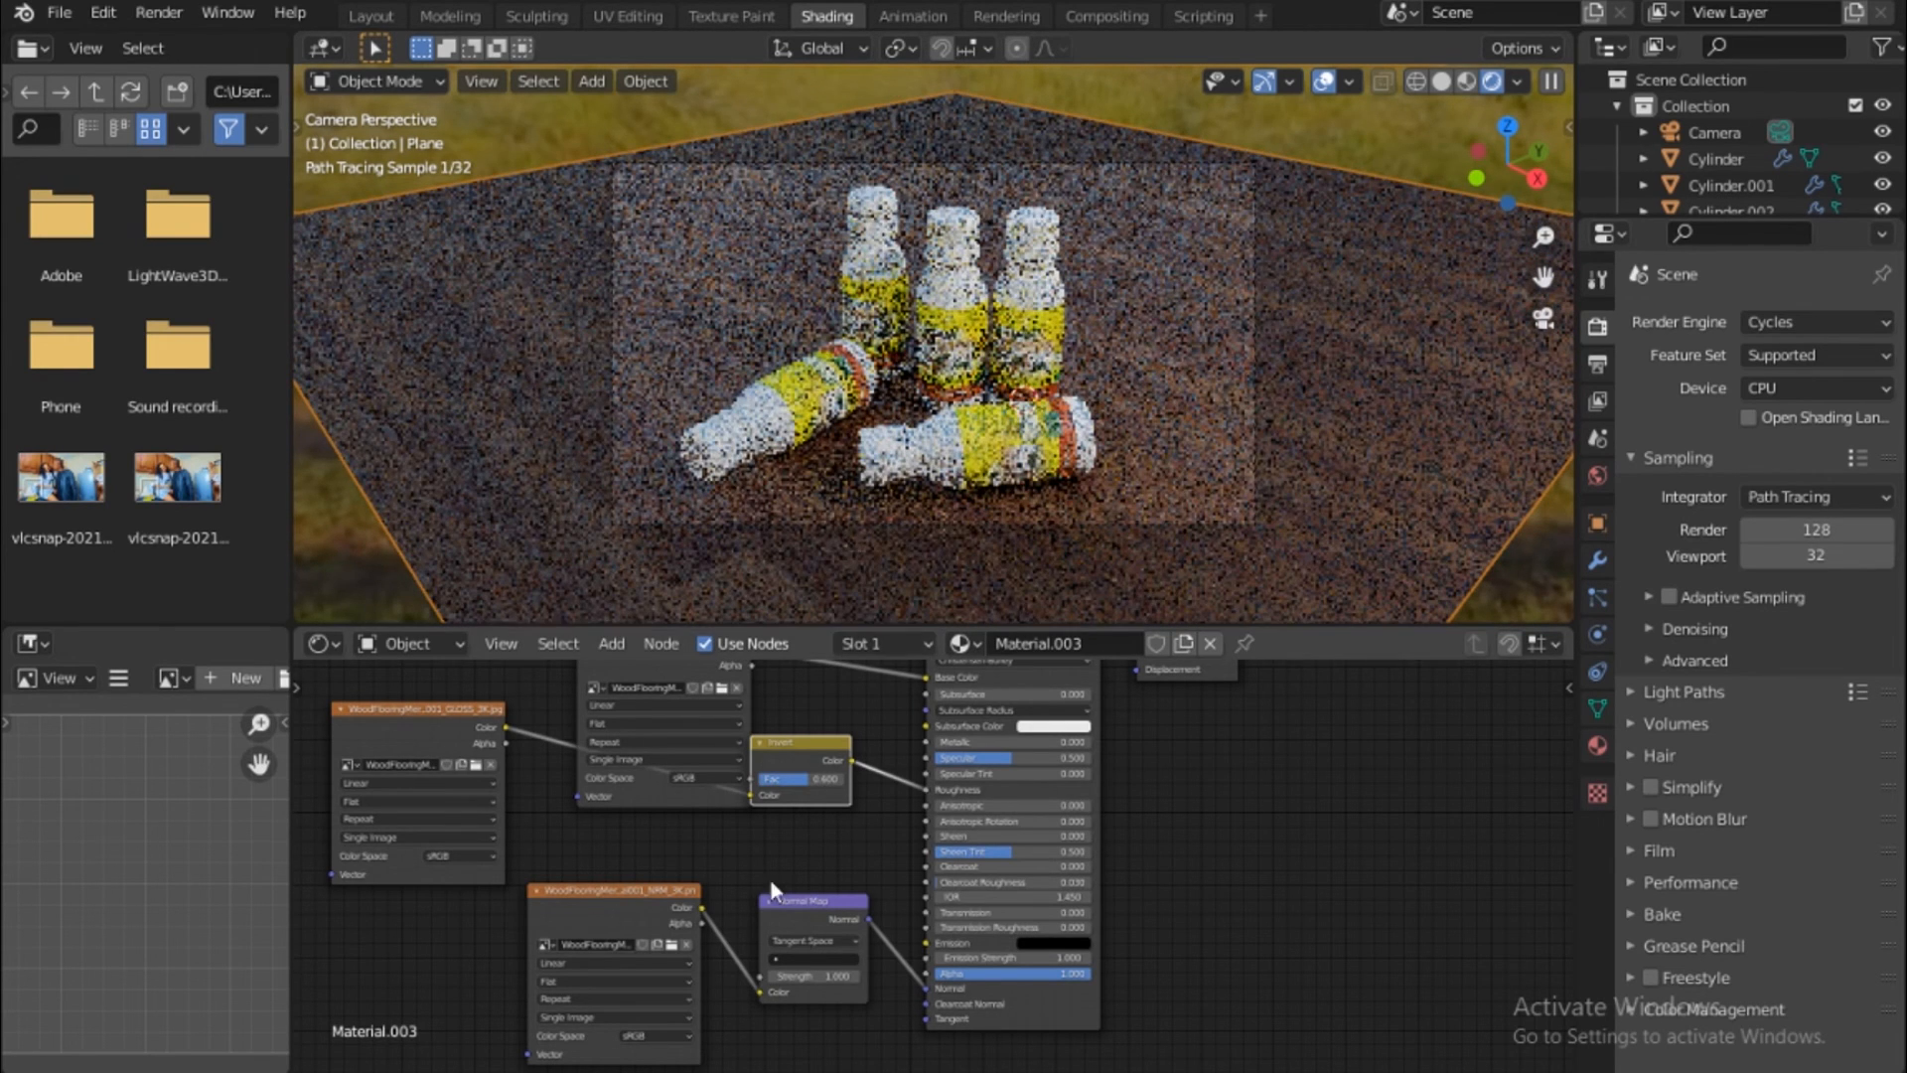
Select the normal texture and Normal Map nodes together and move them lower, clear of the other texture nodes
middle_drag(736, 791, 805, 574)
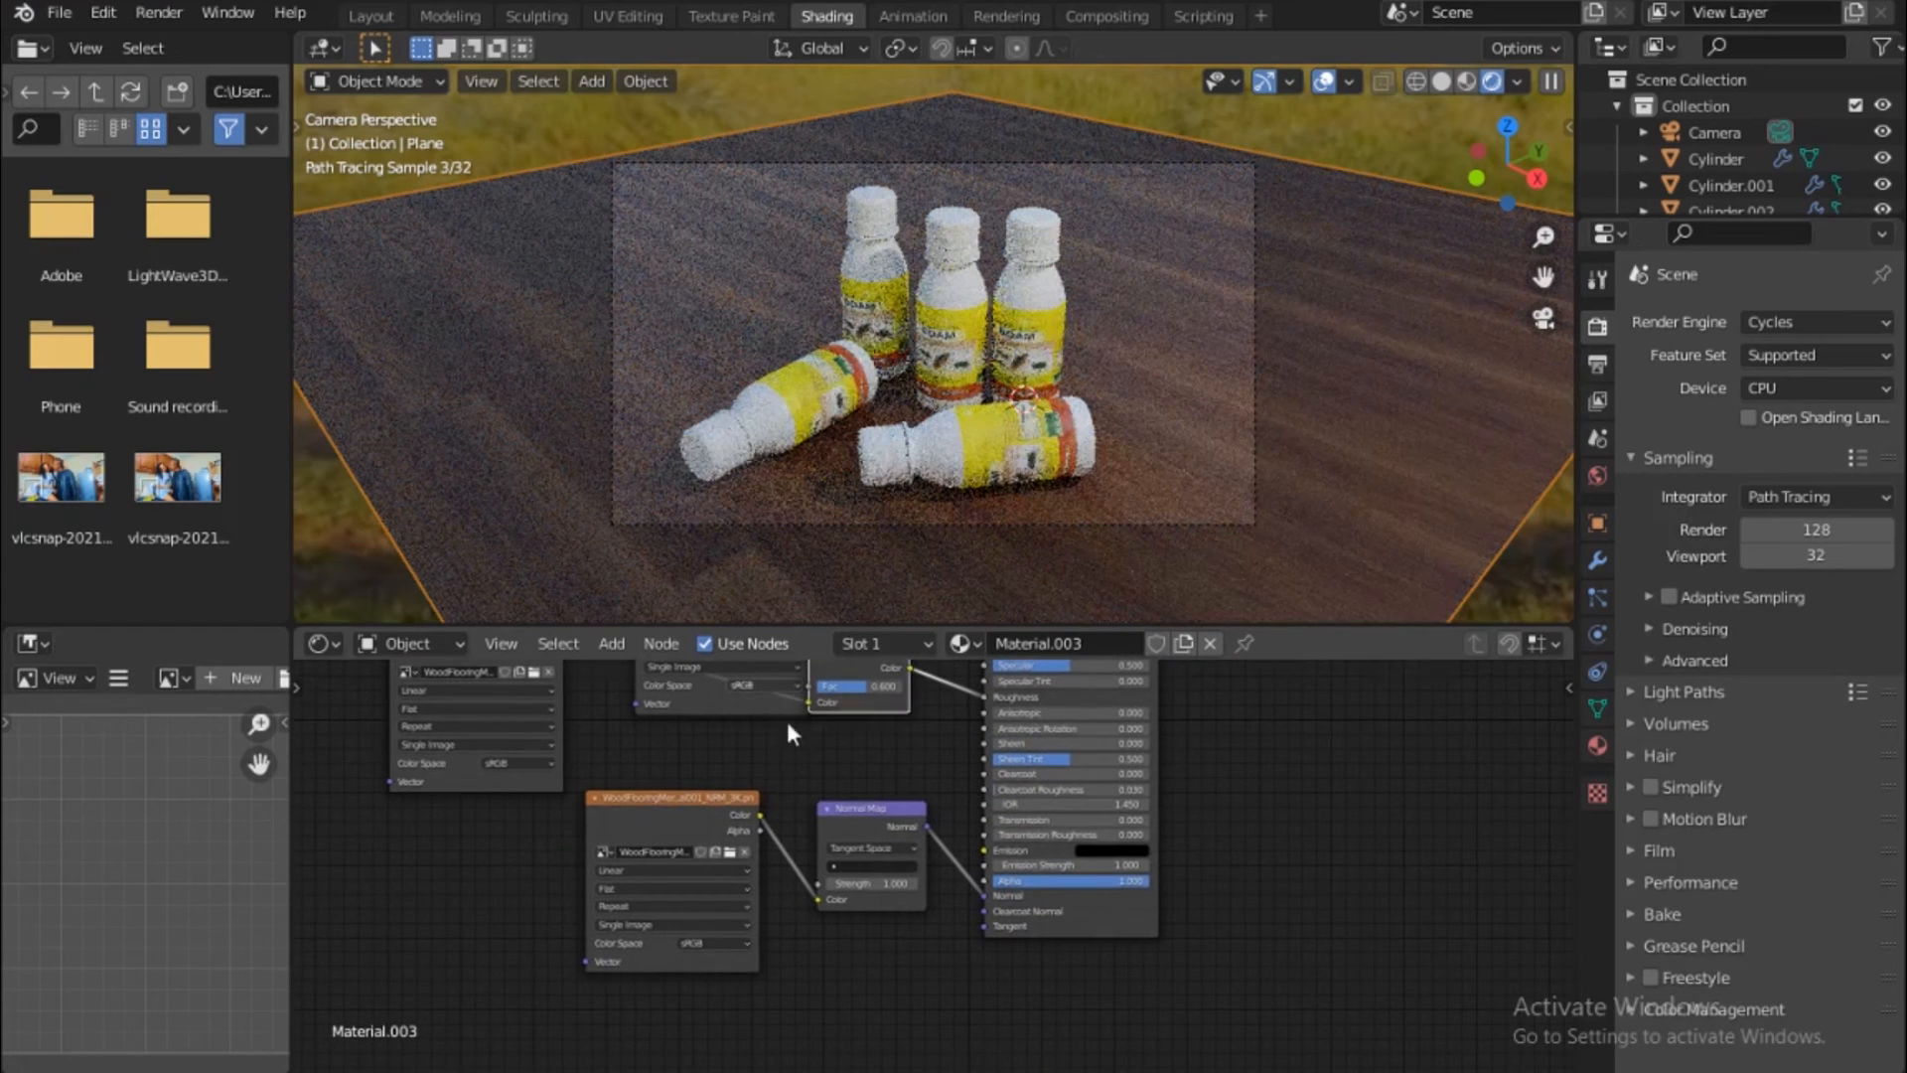
drag(747, 765, 874, 876)
drag(844, 813, 728, 930)
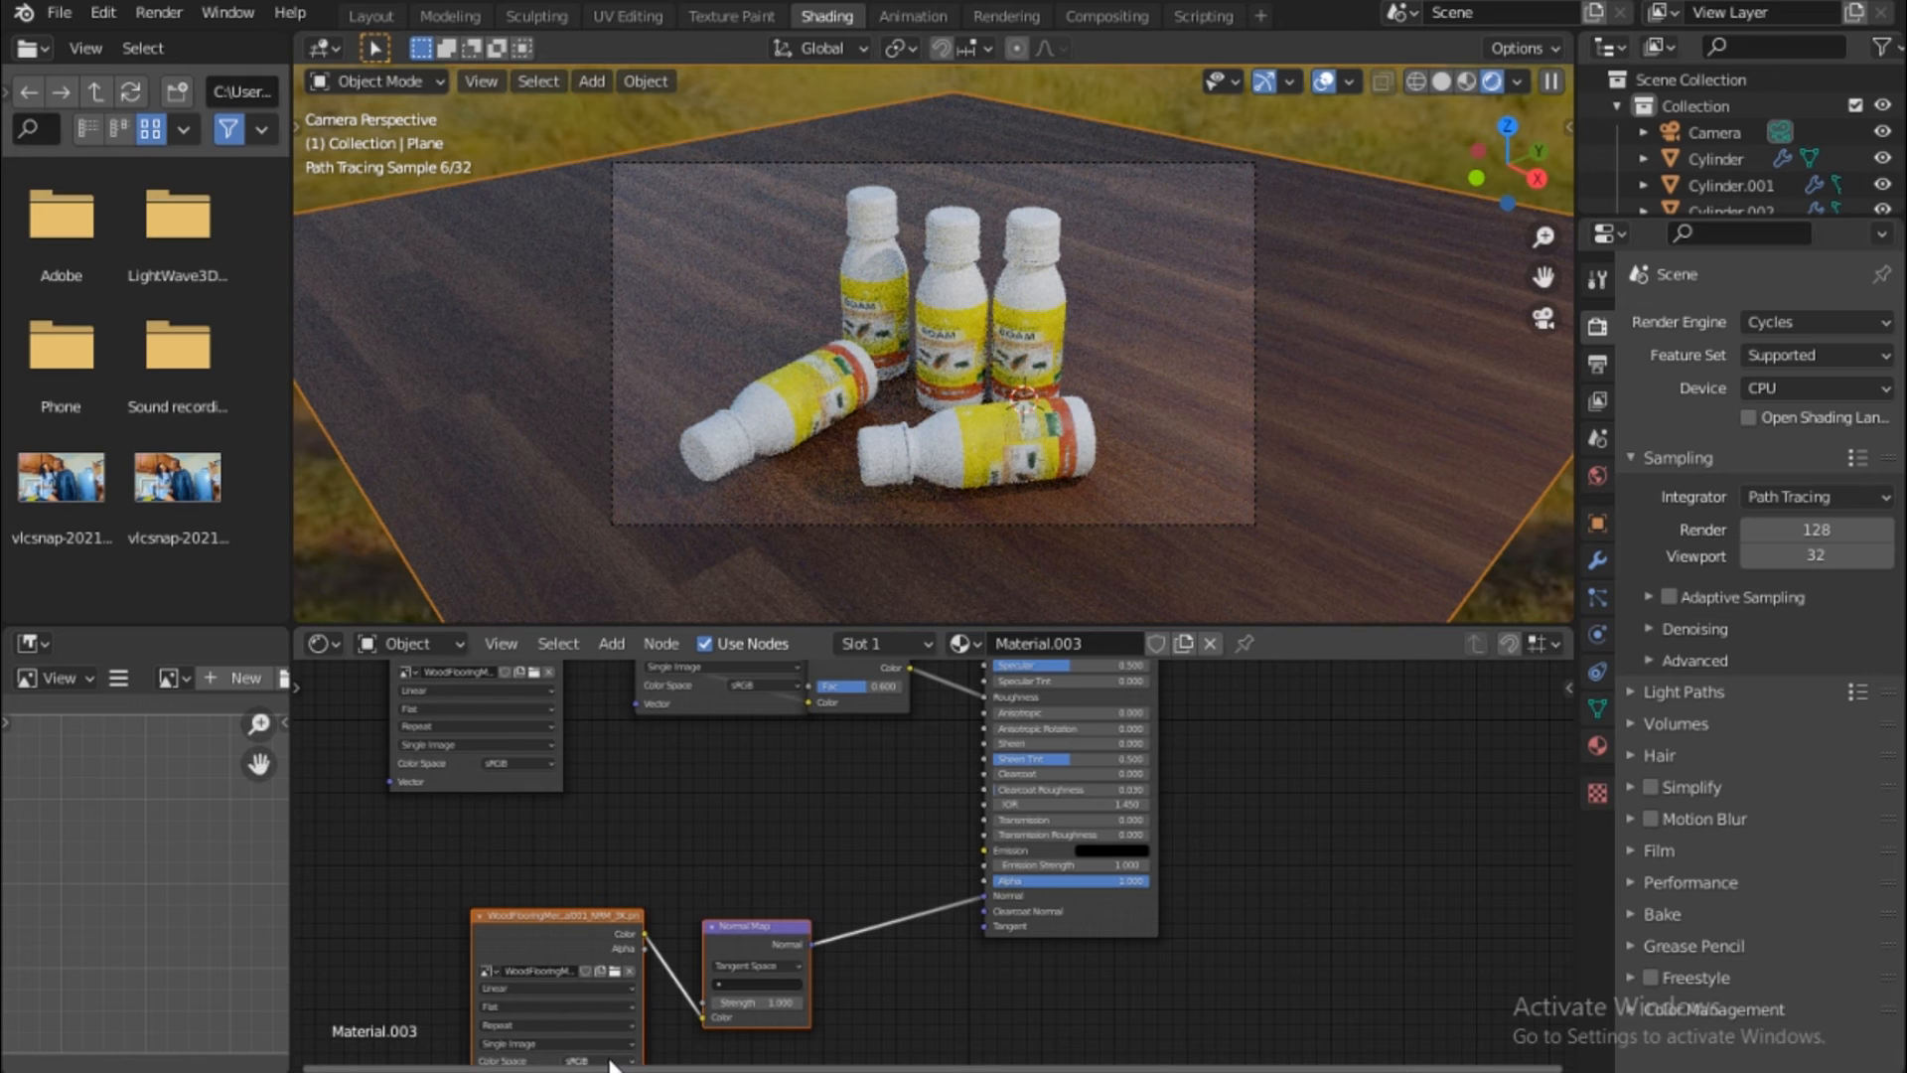
Set the normal and gloss textures' color space to Non-Color and move the color texture node up, clear of the Invert node
middle_drag(616, 892, 649, 803)
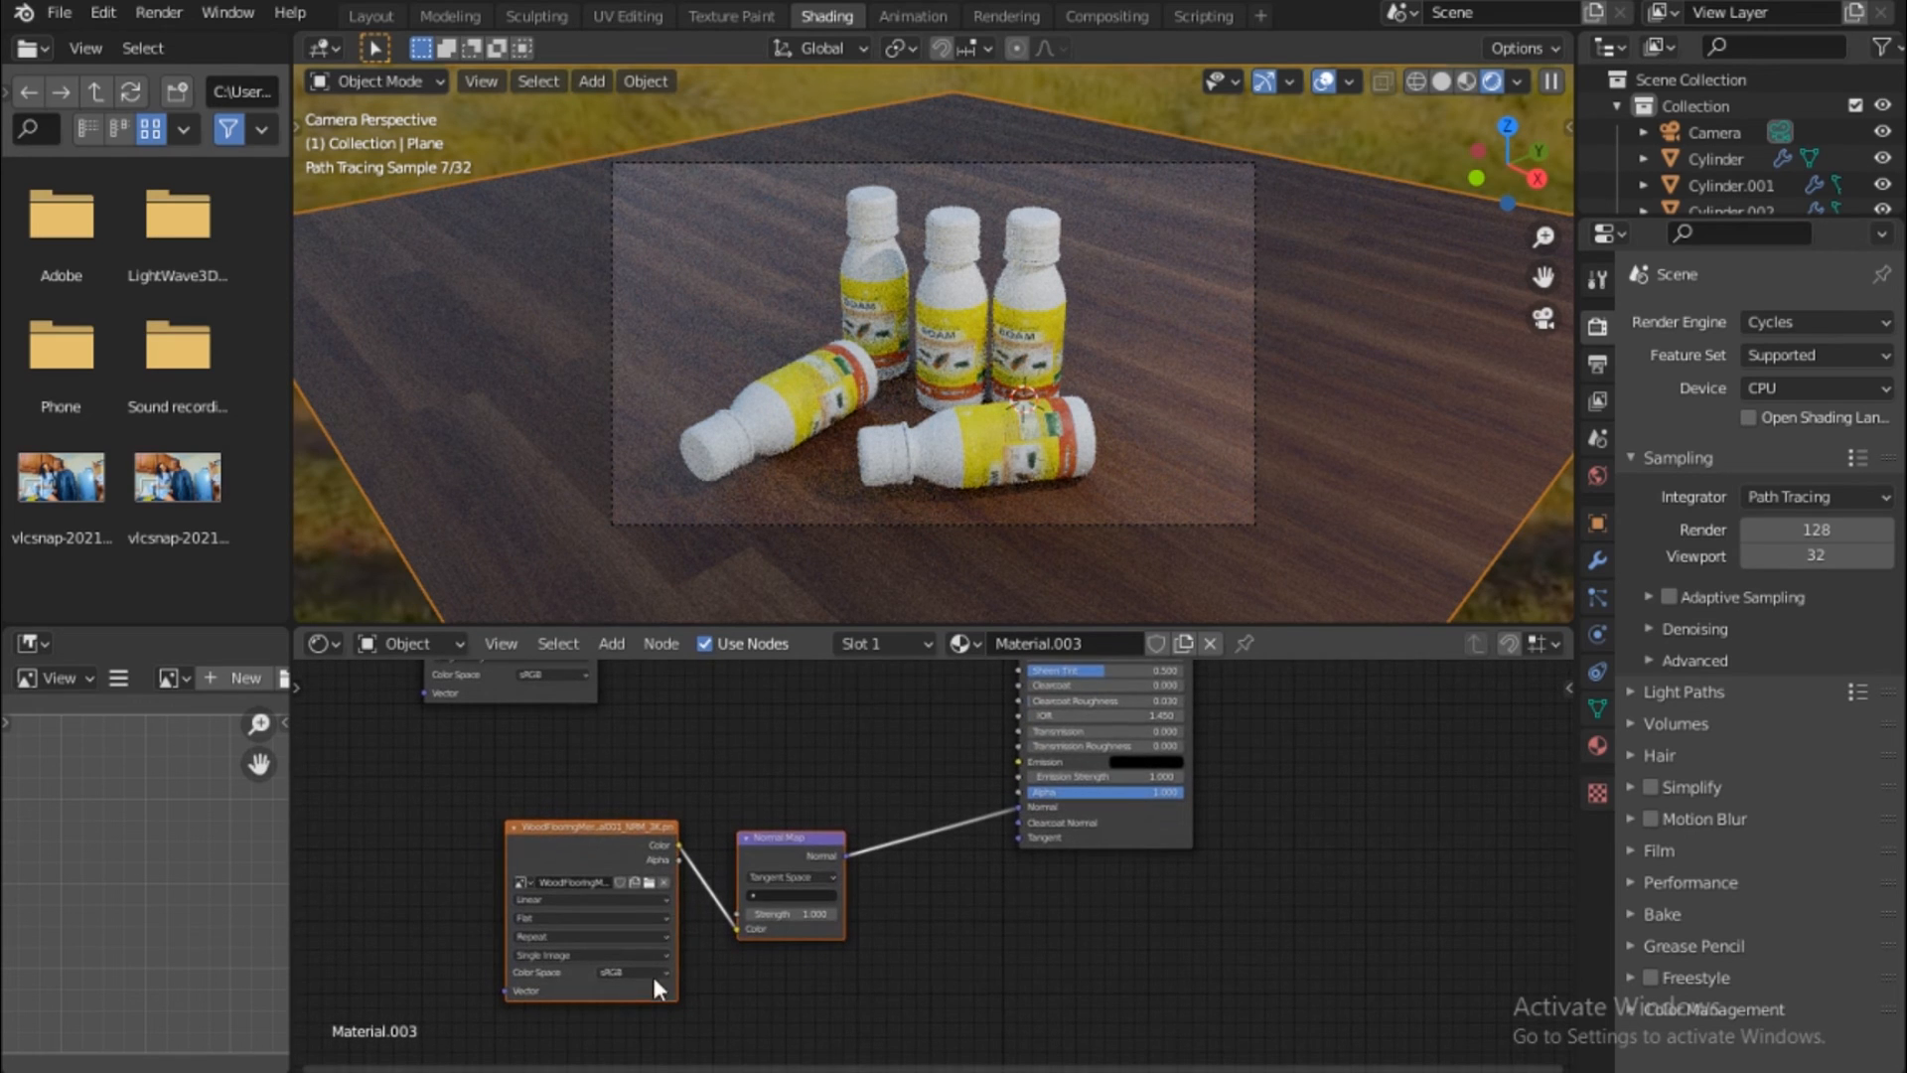
click(653, 975)
click(640, 910)
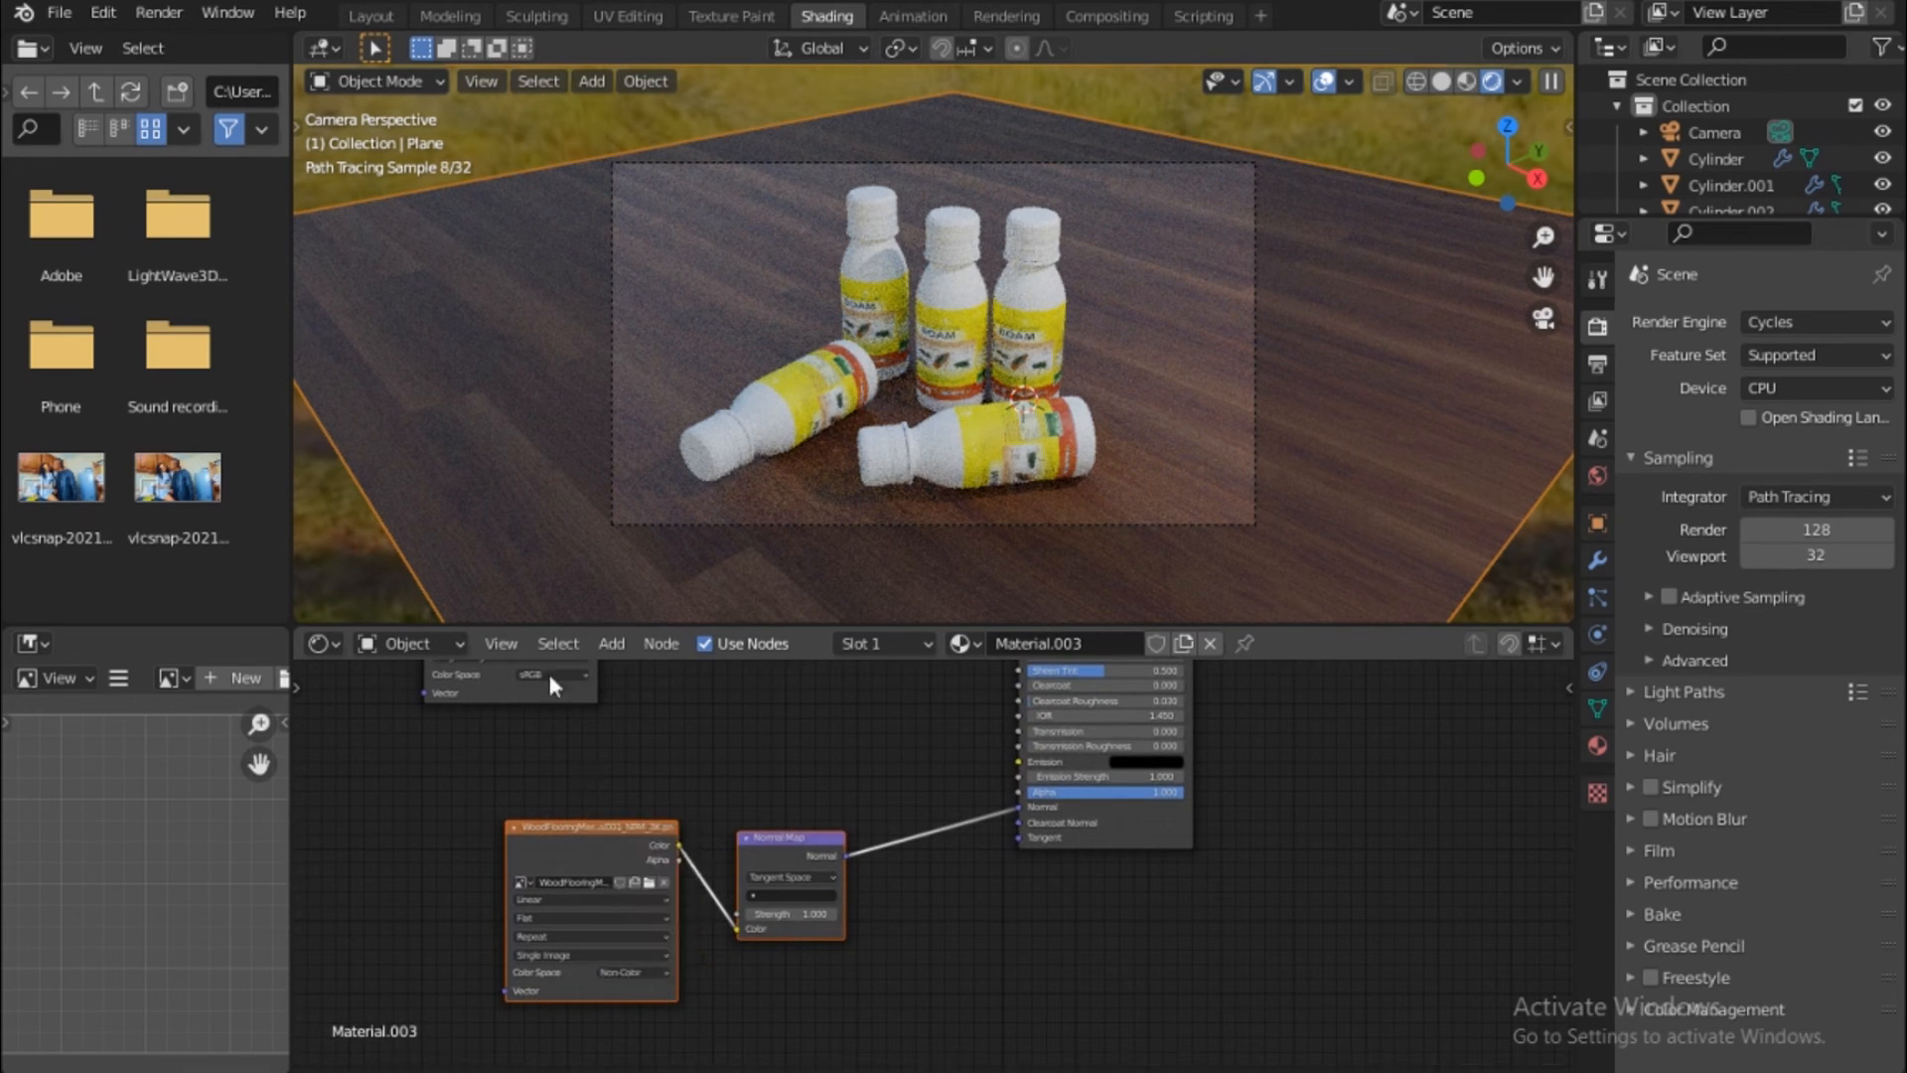
click(556, 676)
click(544, 738)
middle_drag(663, 730, 624, 963)
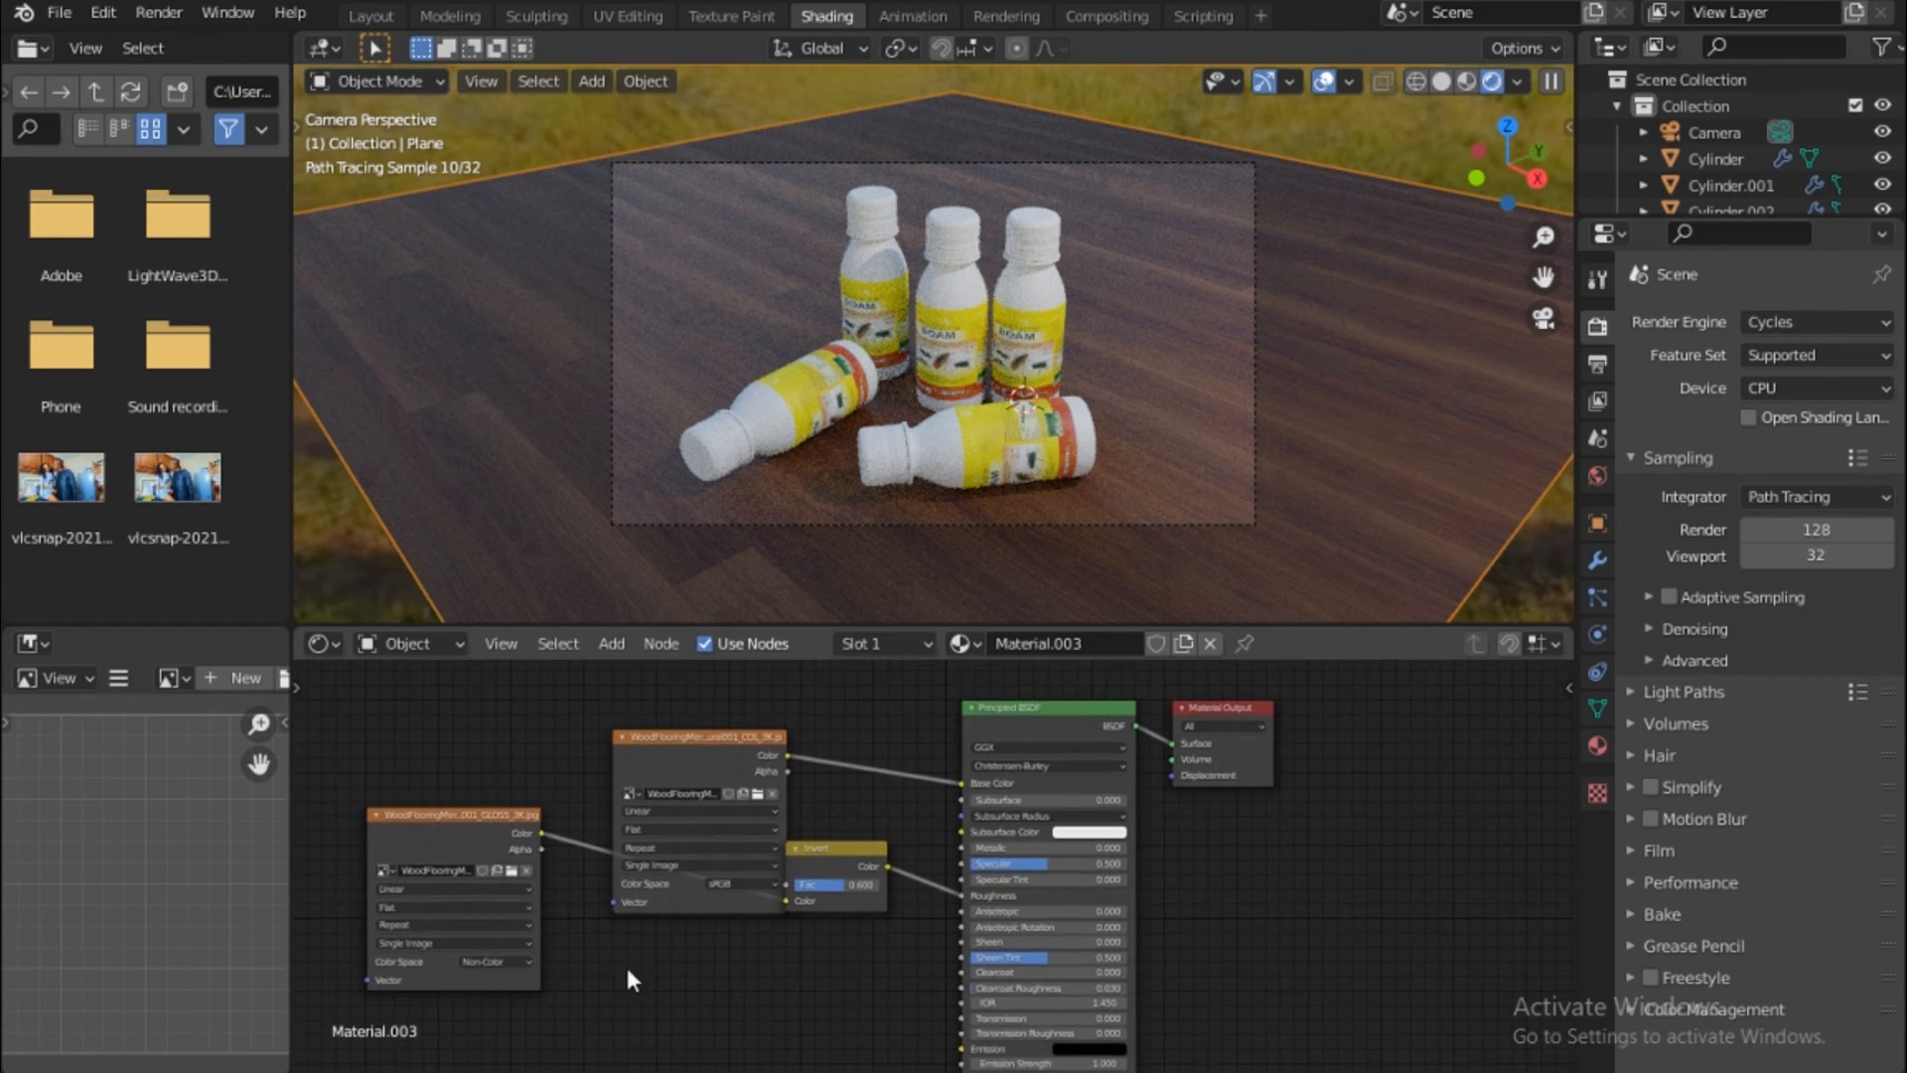
drag(705, 749, 651, 1021)
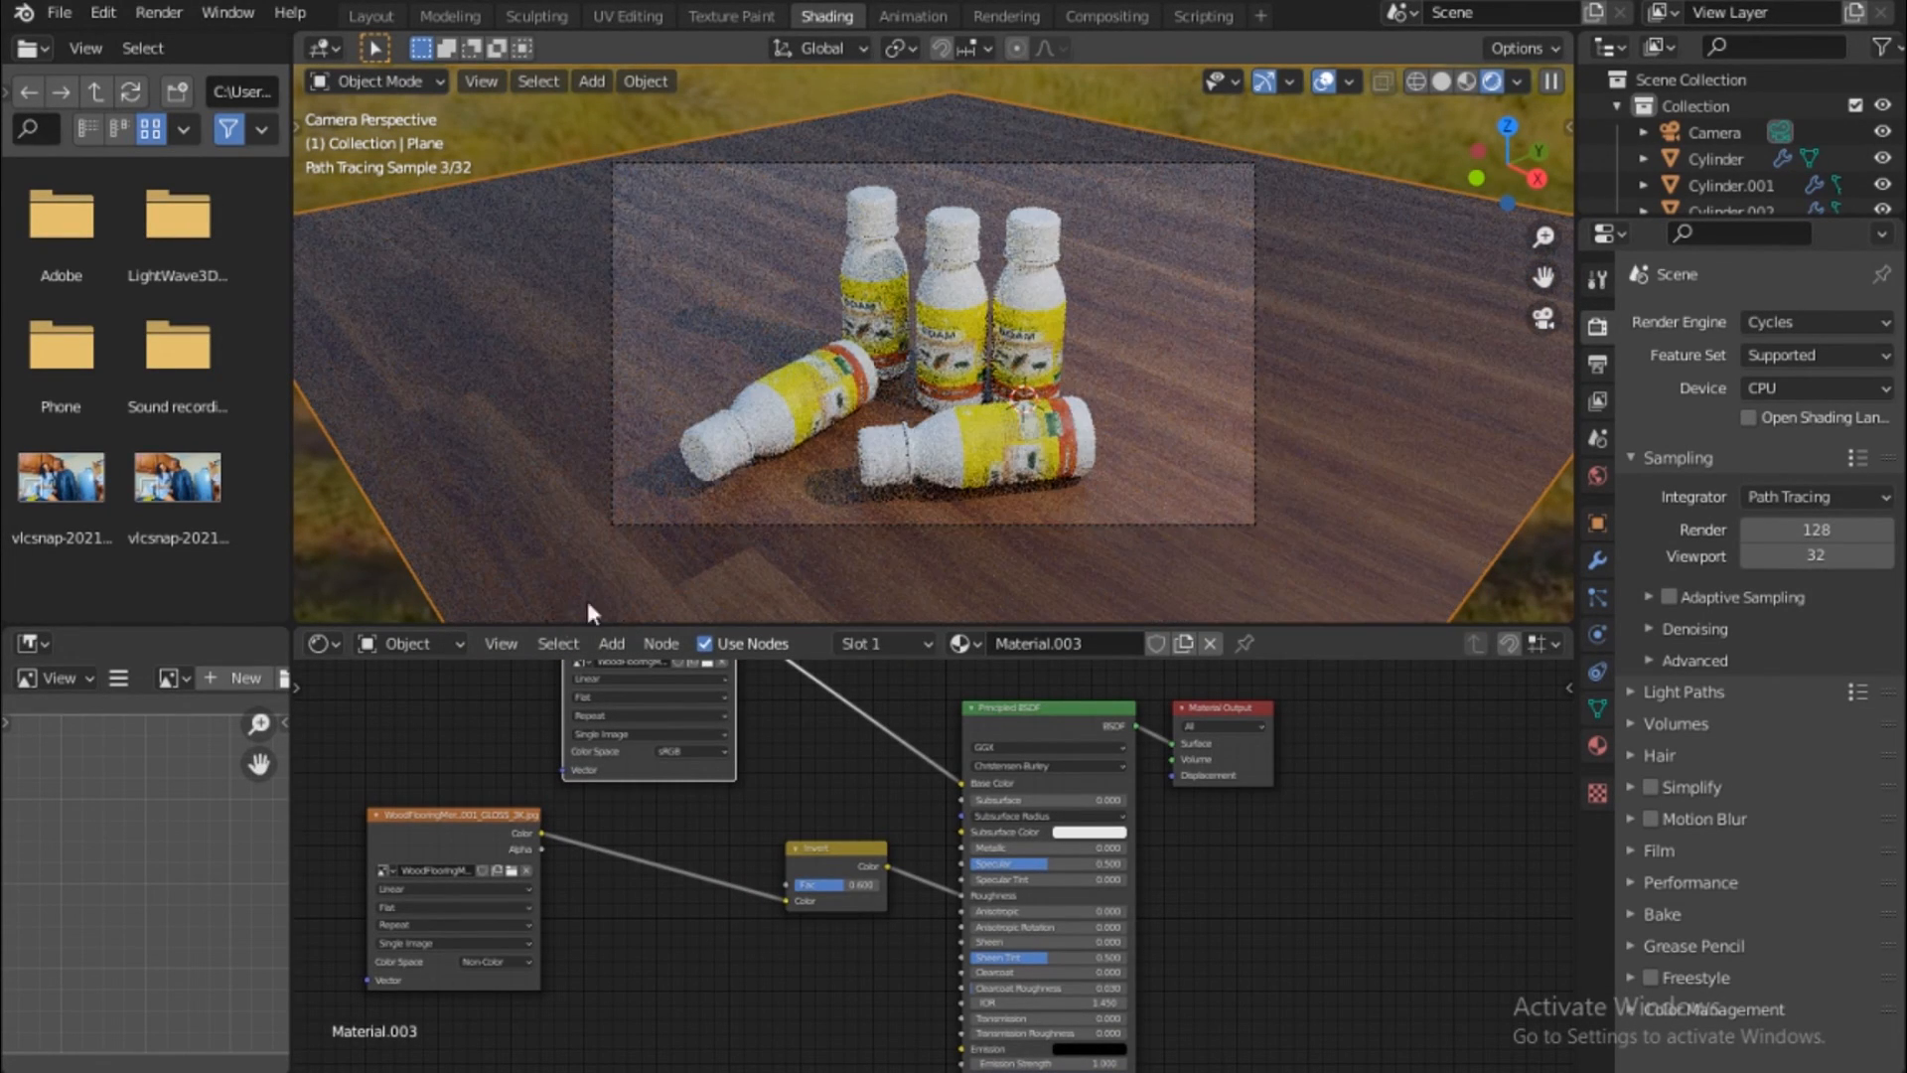
Switch the shader editor to the World nodes and replace the environment image with ulmer_muenster_8k.hdr from the Hdri folder
click(451, 645)
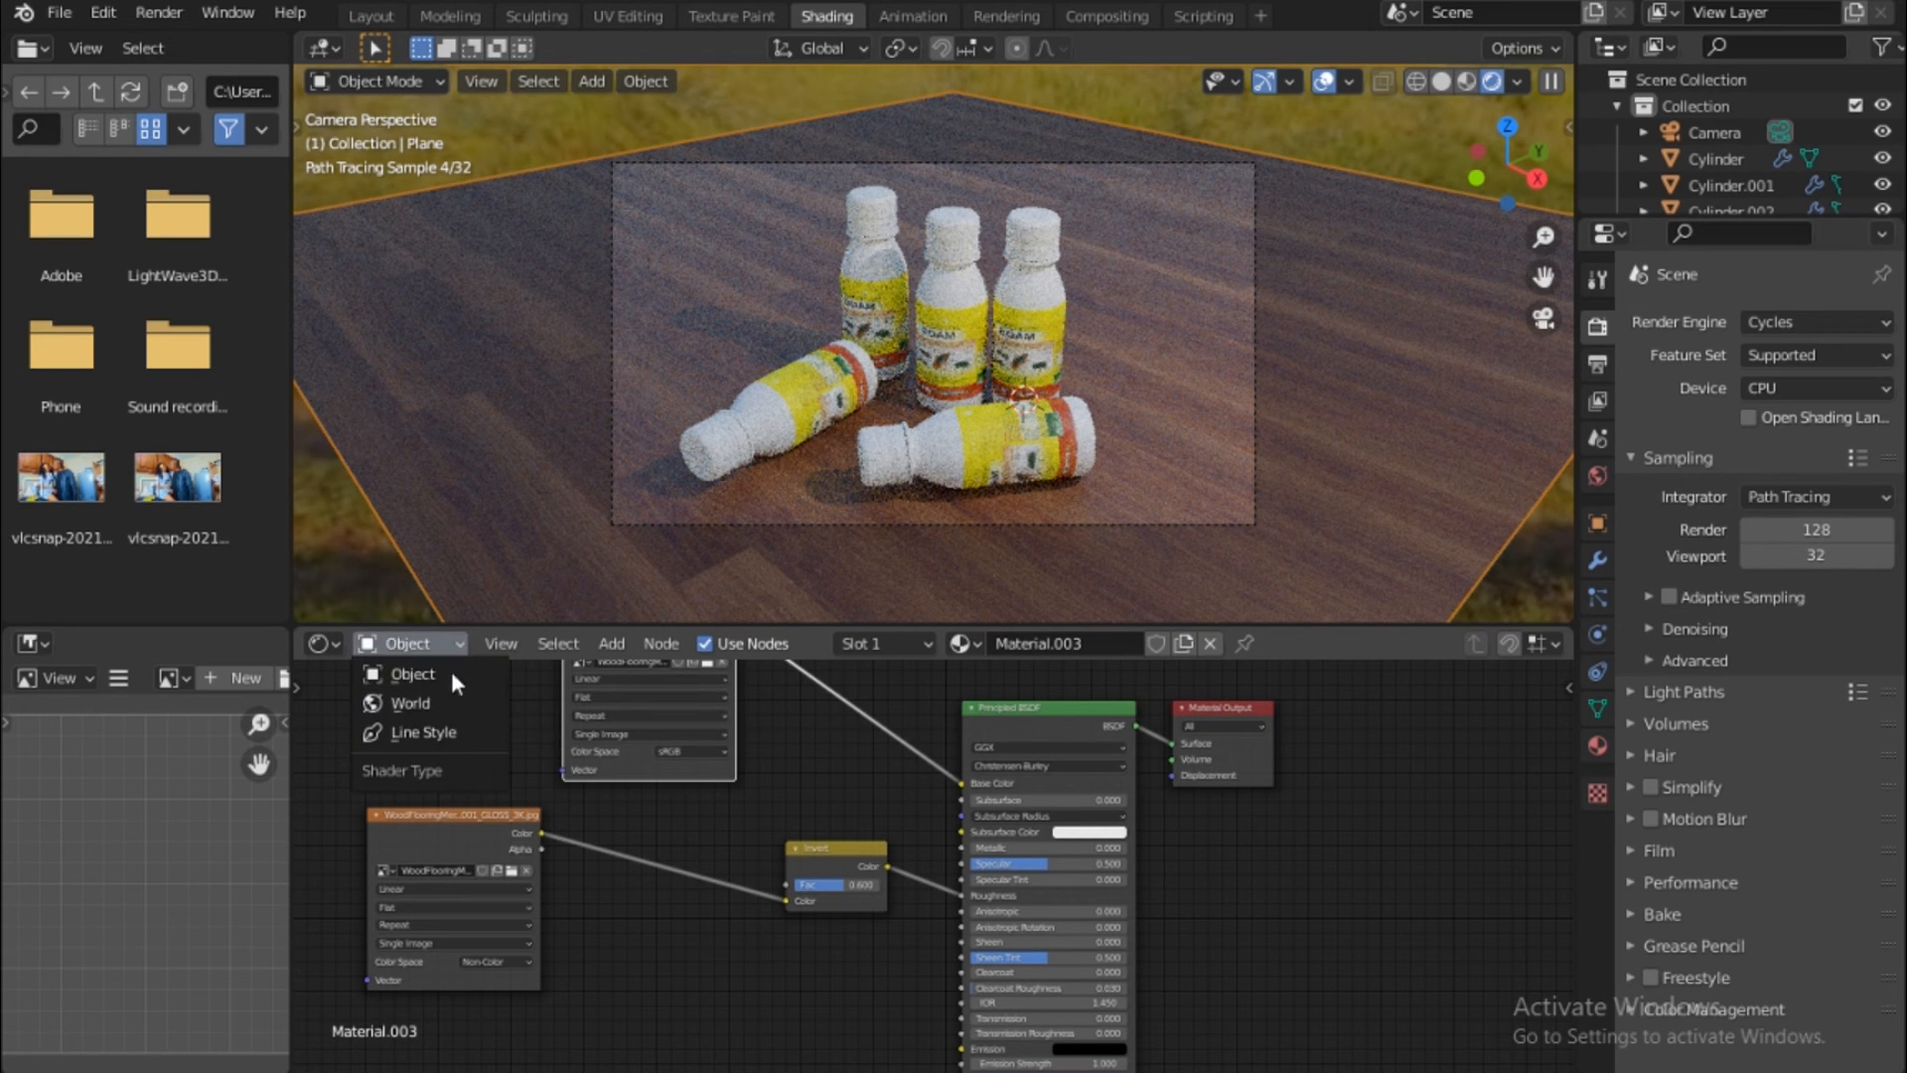
click(423, 705)
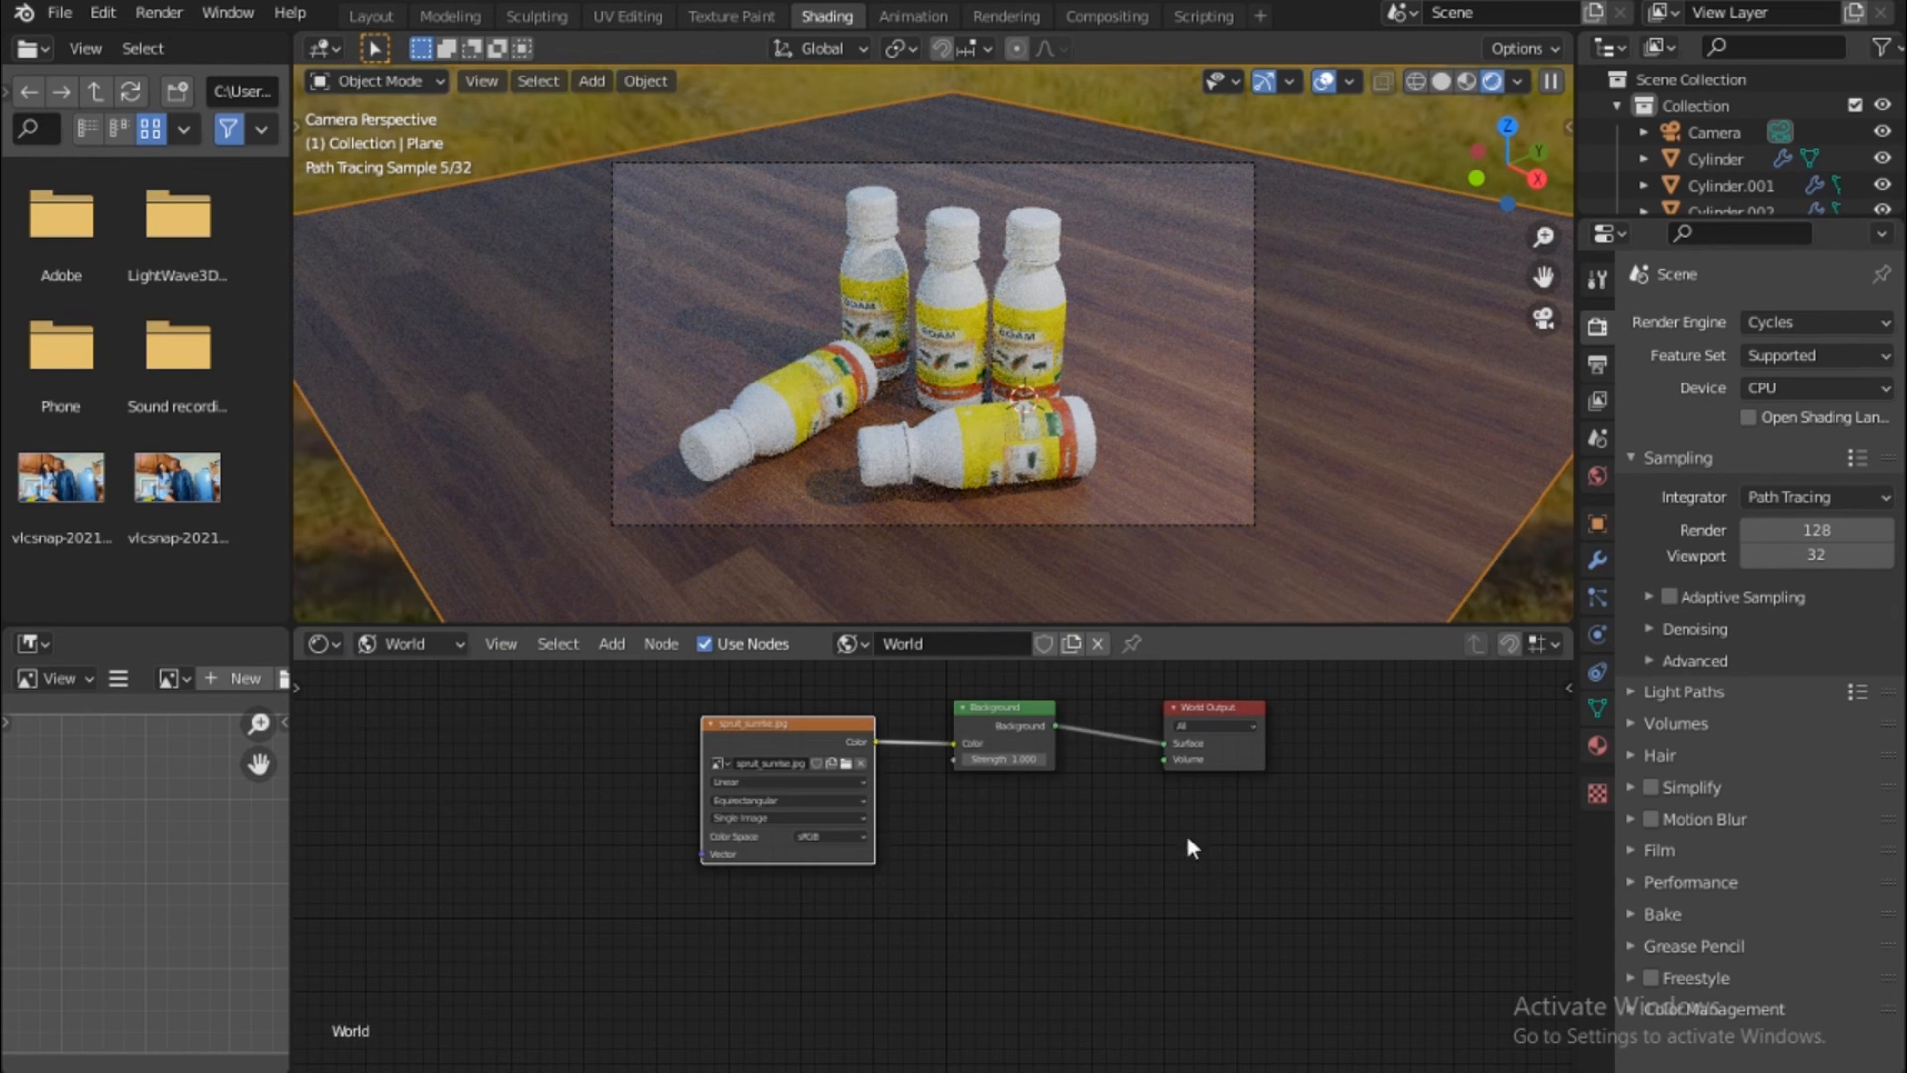
click(844, 763)
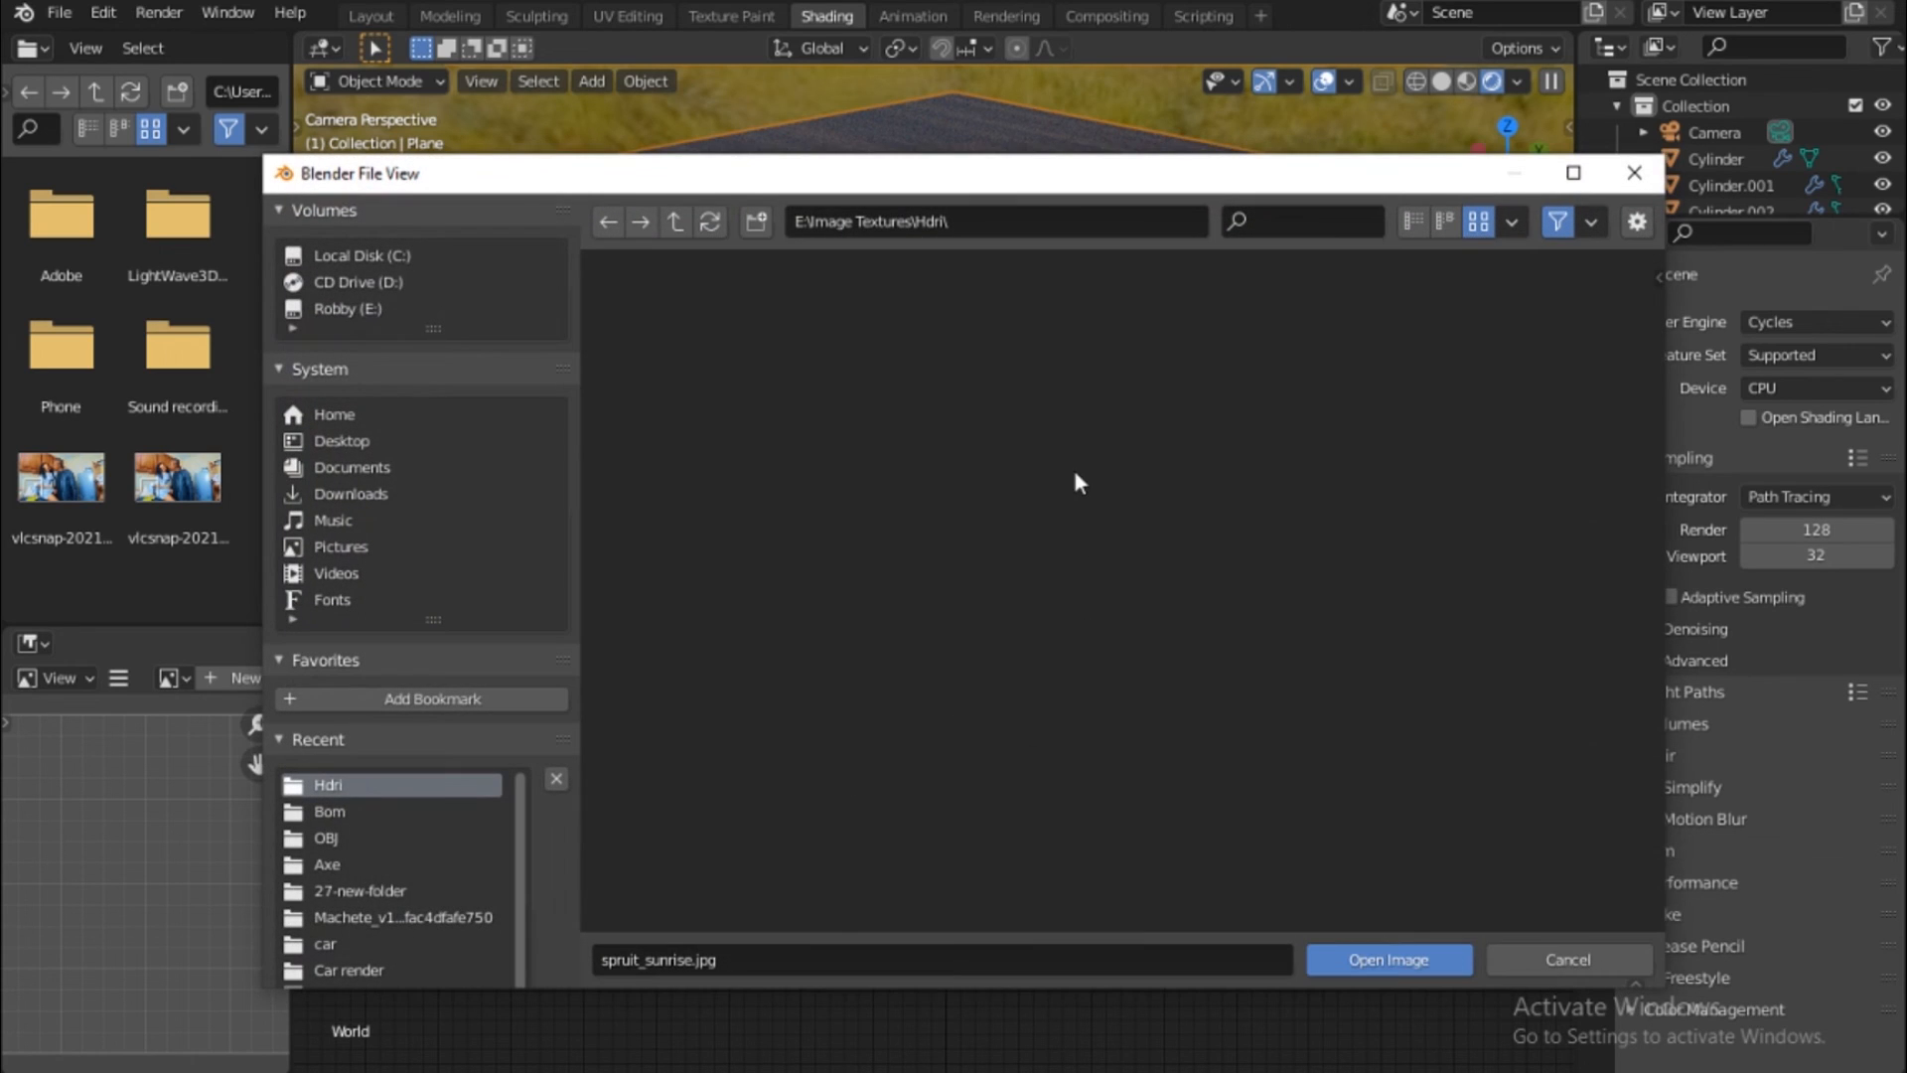
click(912, 789)
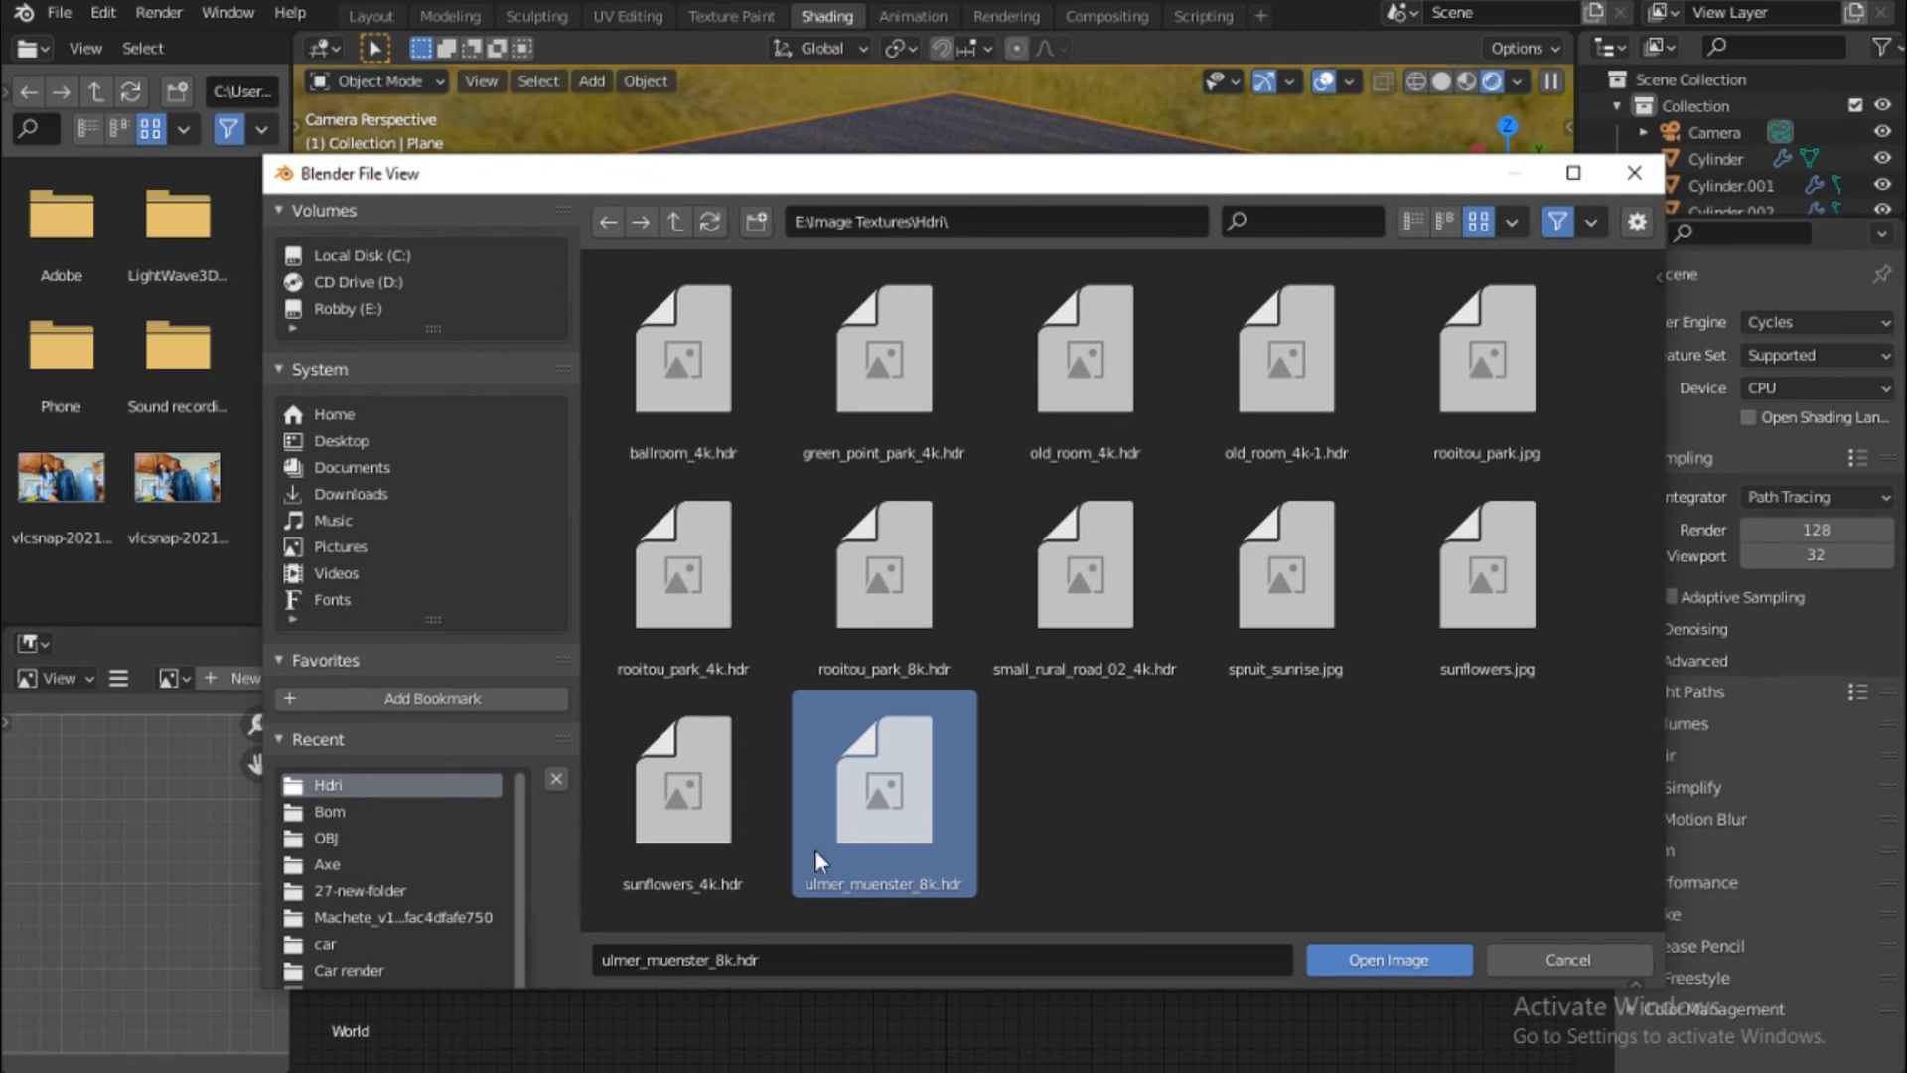
double_click(892, 792)
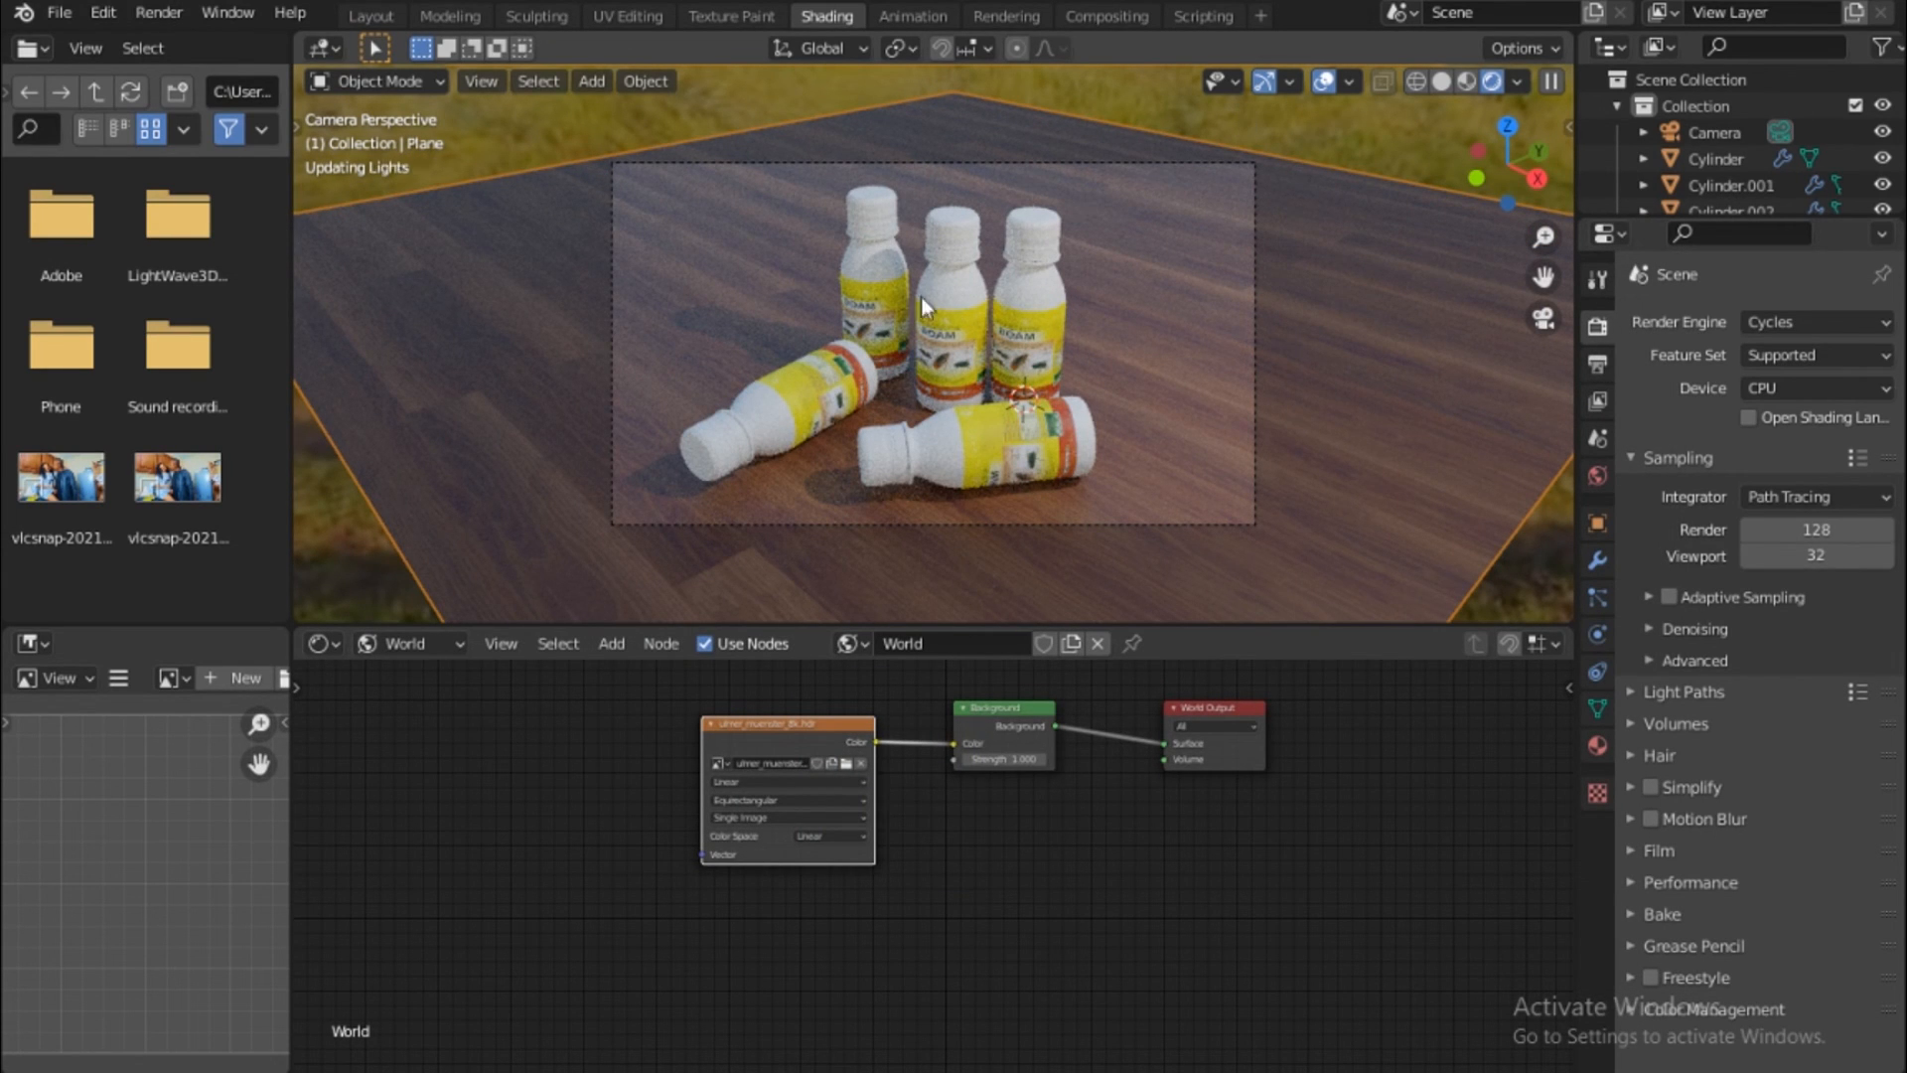
Move the camera about 0.4 m so the bottles shift up and to the right within its frame
click(918, 495)
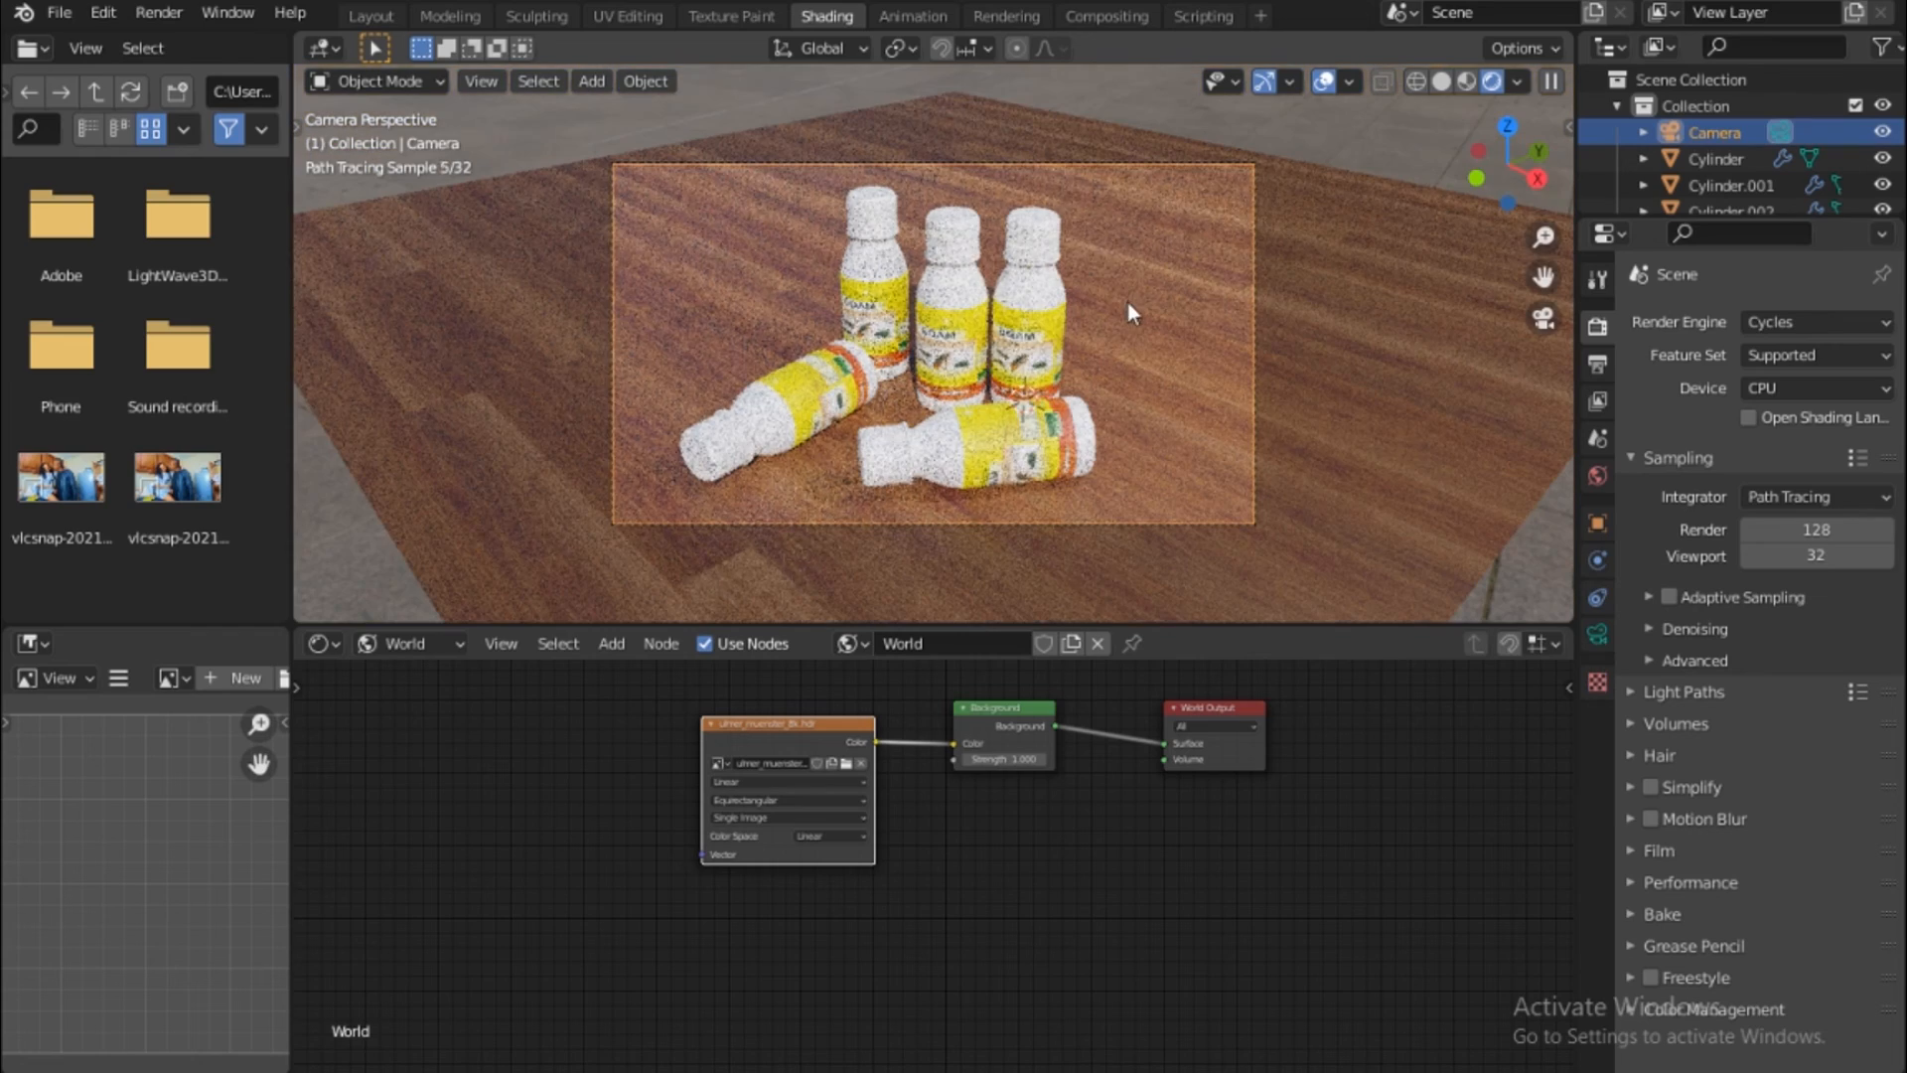
key(g)
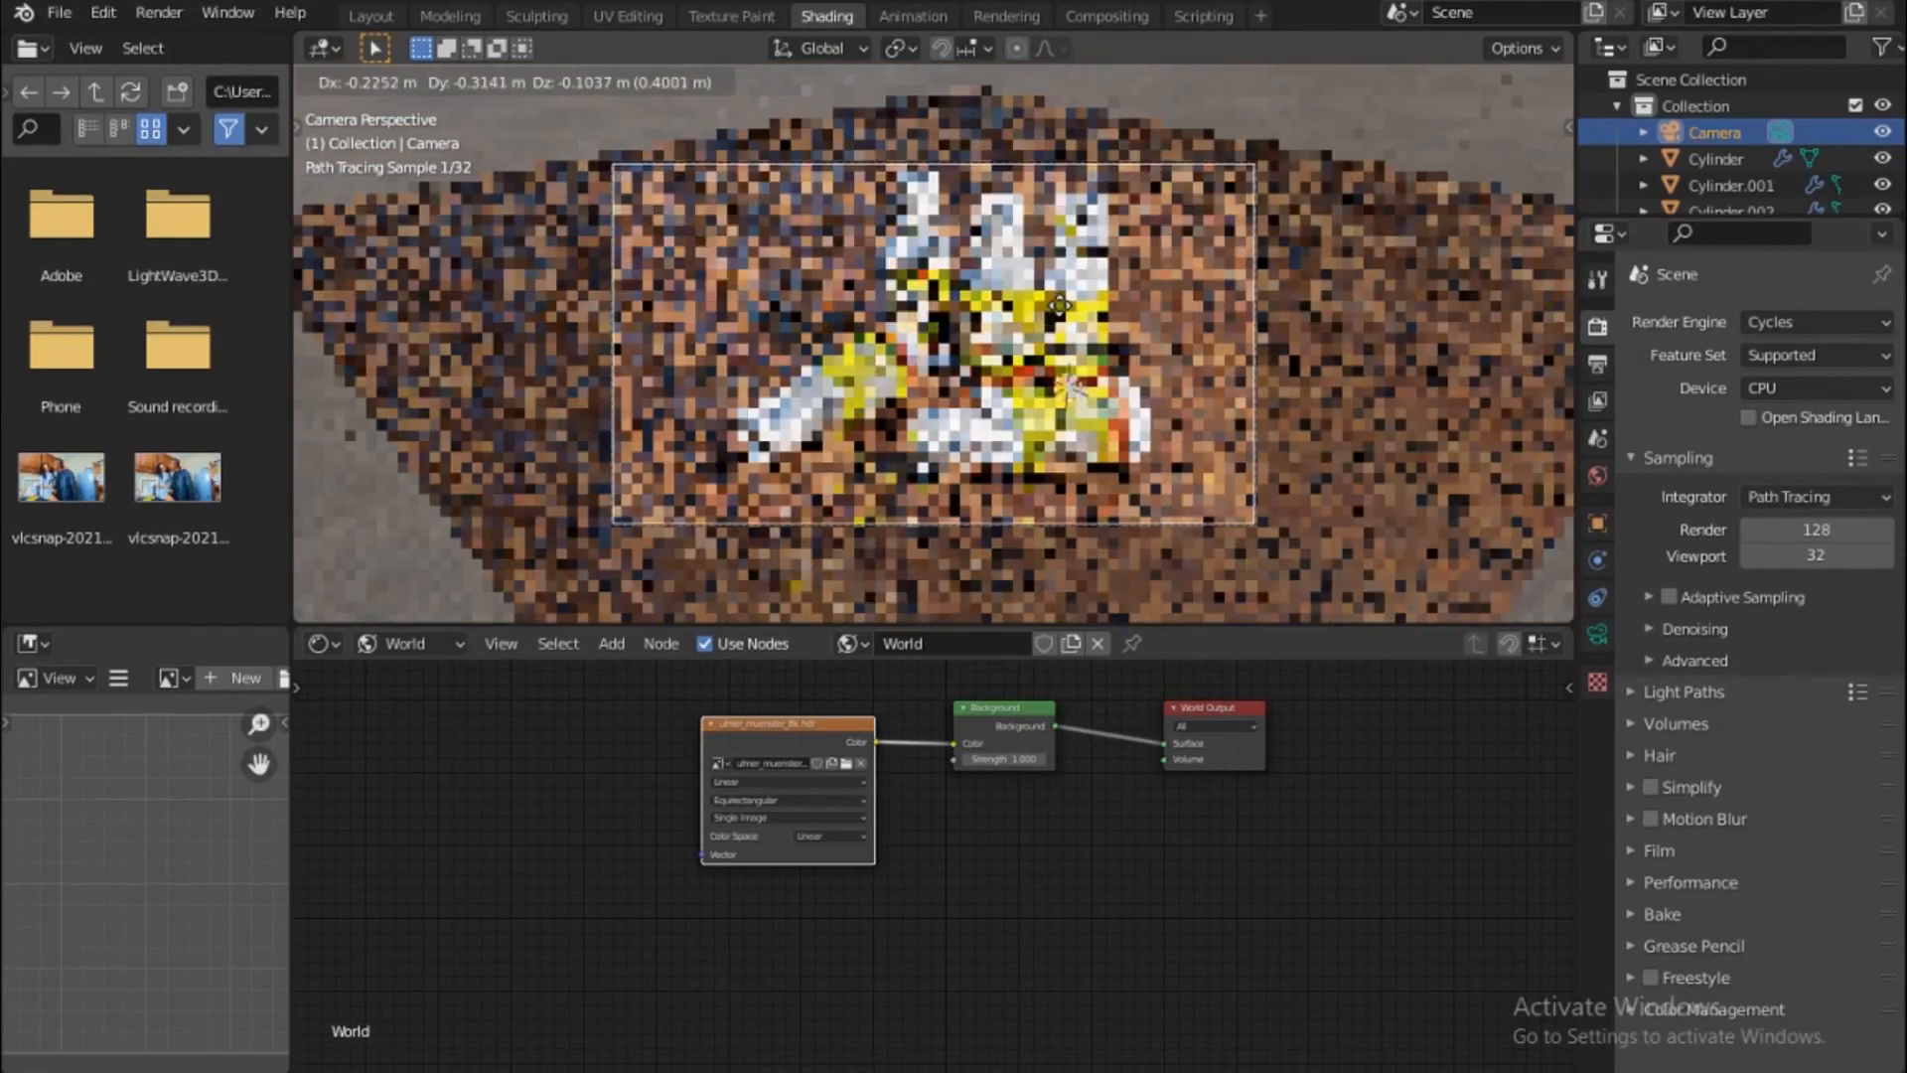
click(1063, 306)
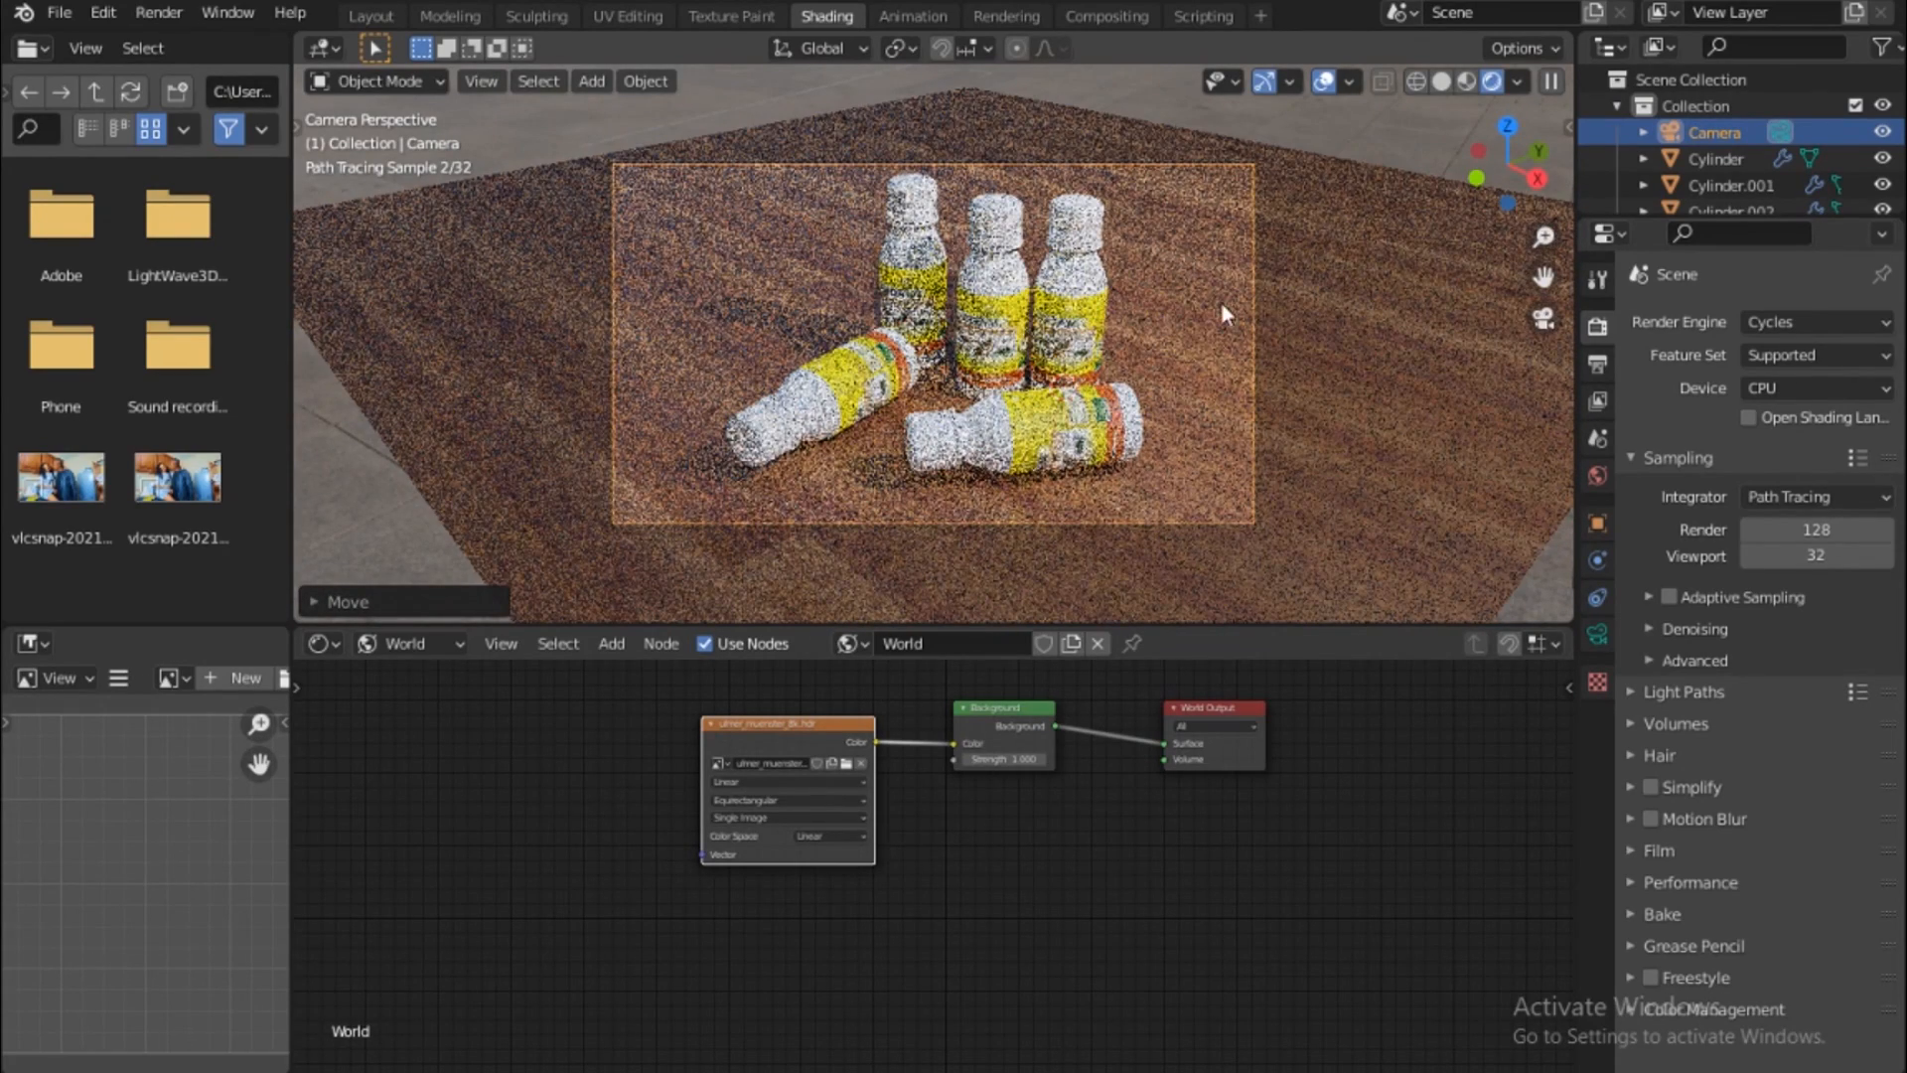
Enable the Denoising Data pass for the view layer
scroll(1210, 303, up, 1)
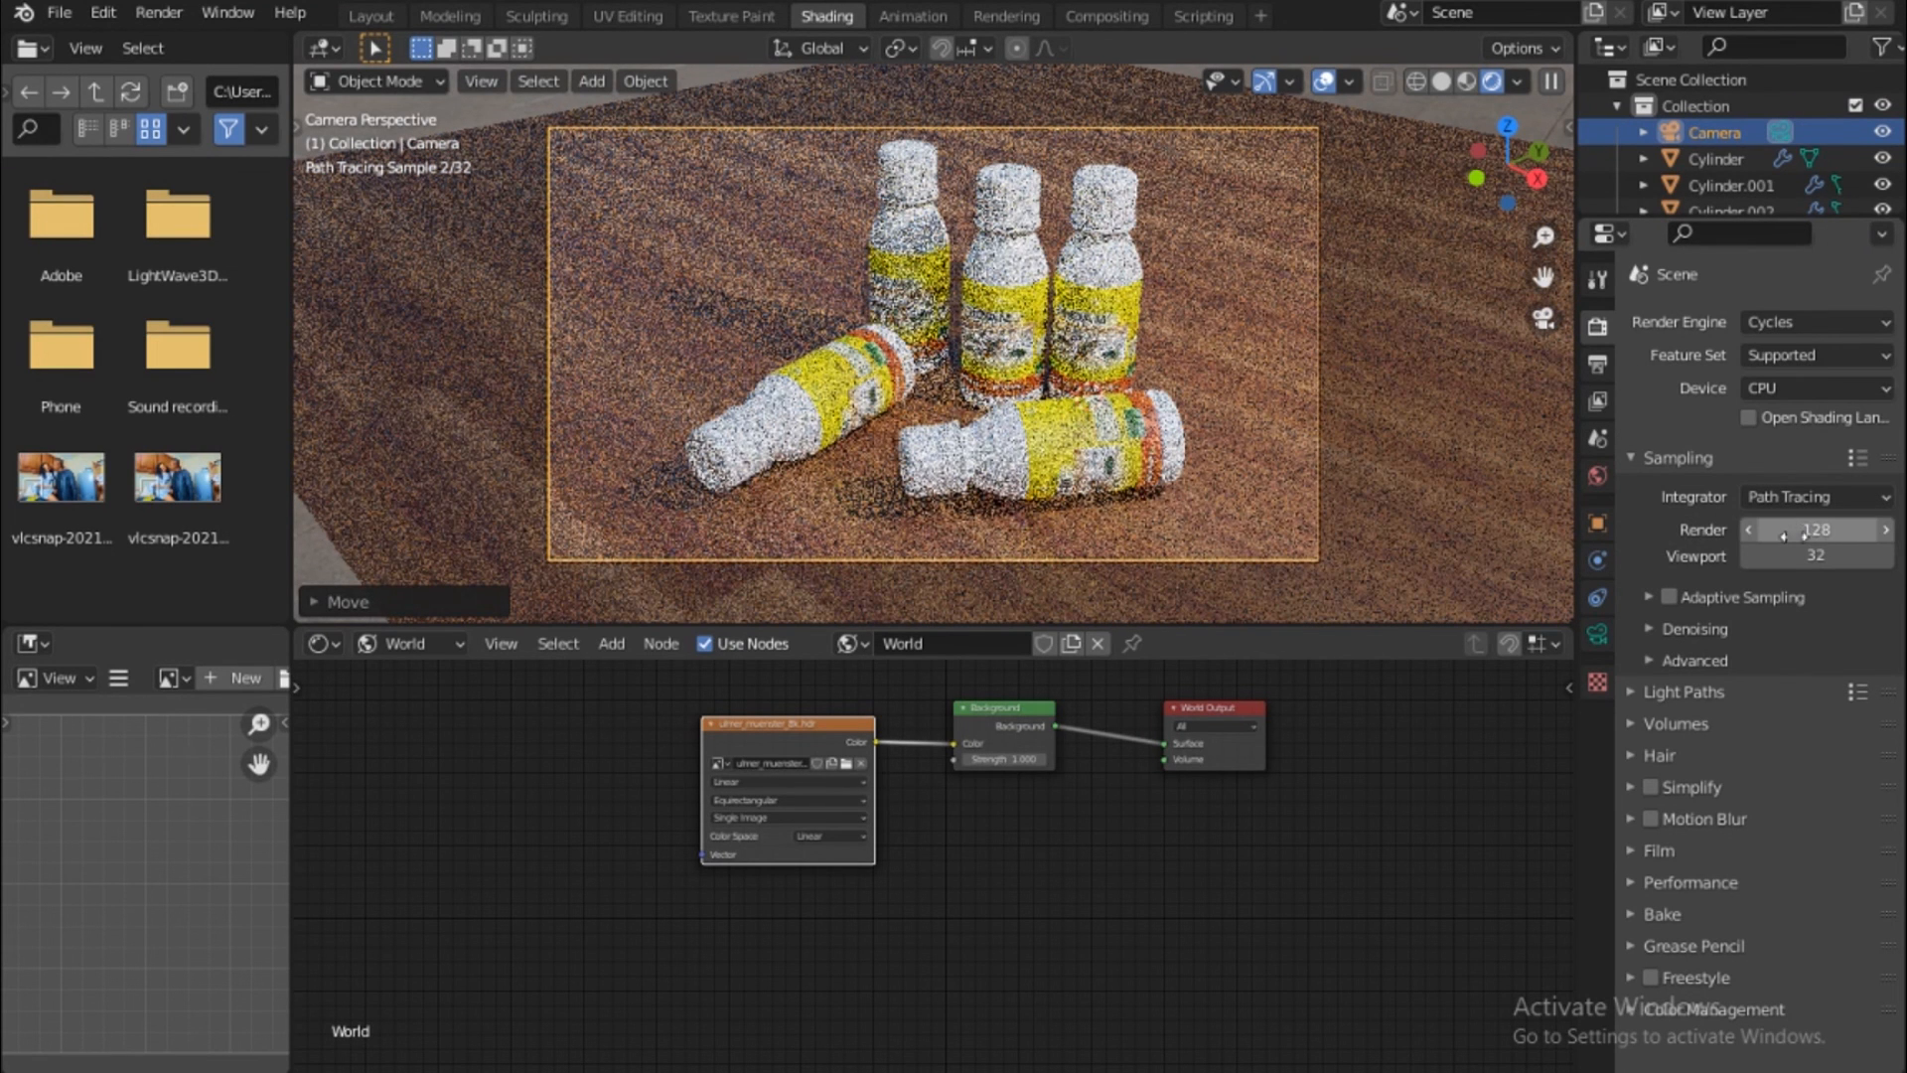
click(1597, 401)
click(1749, 651)
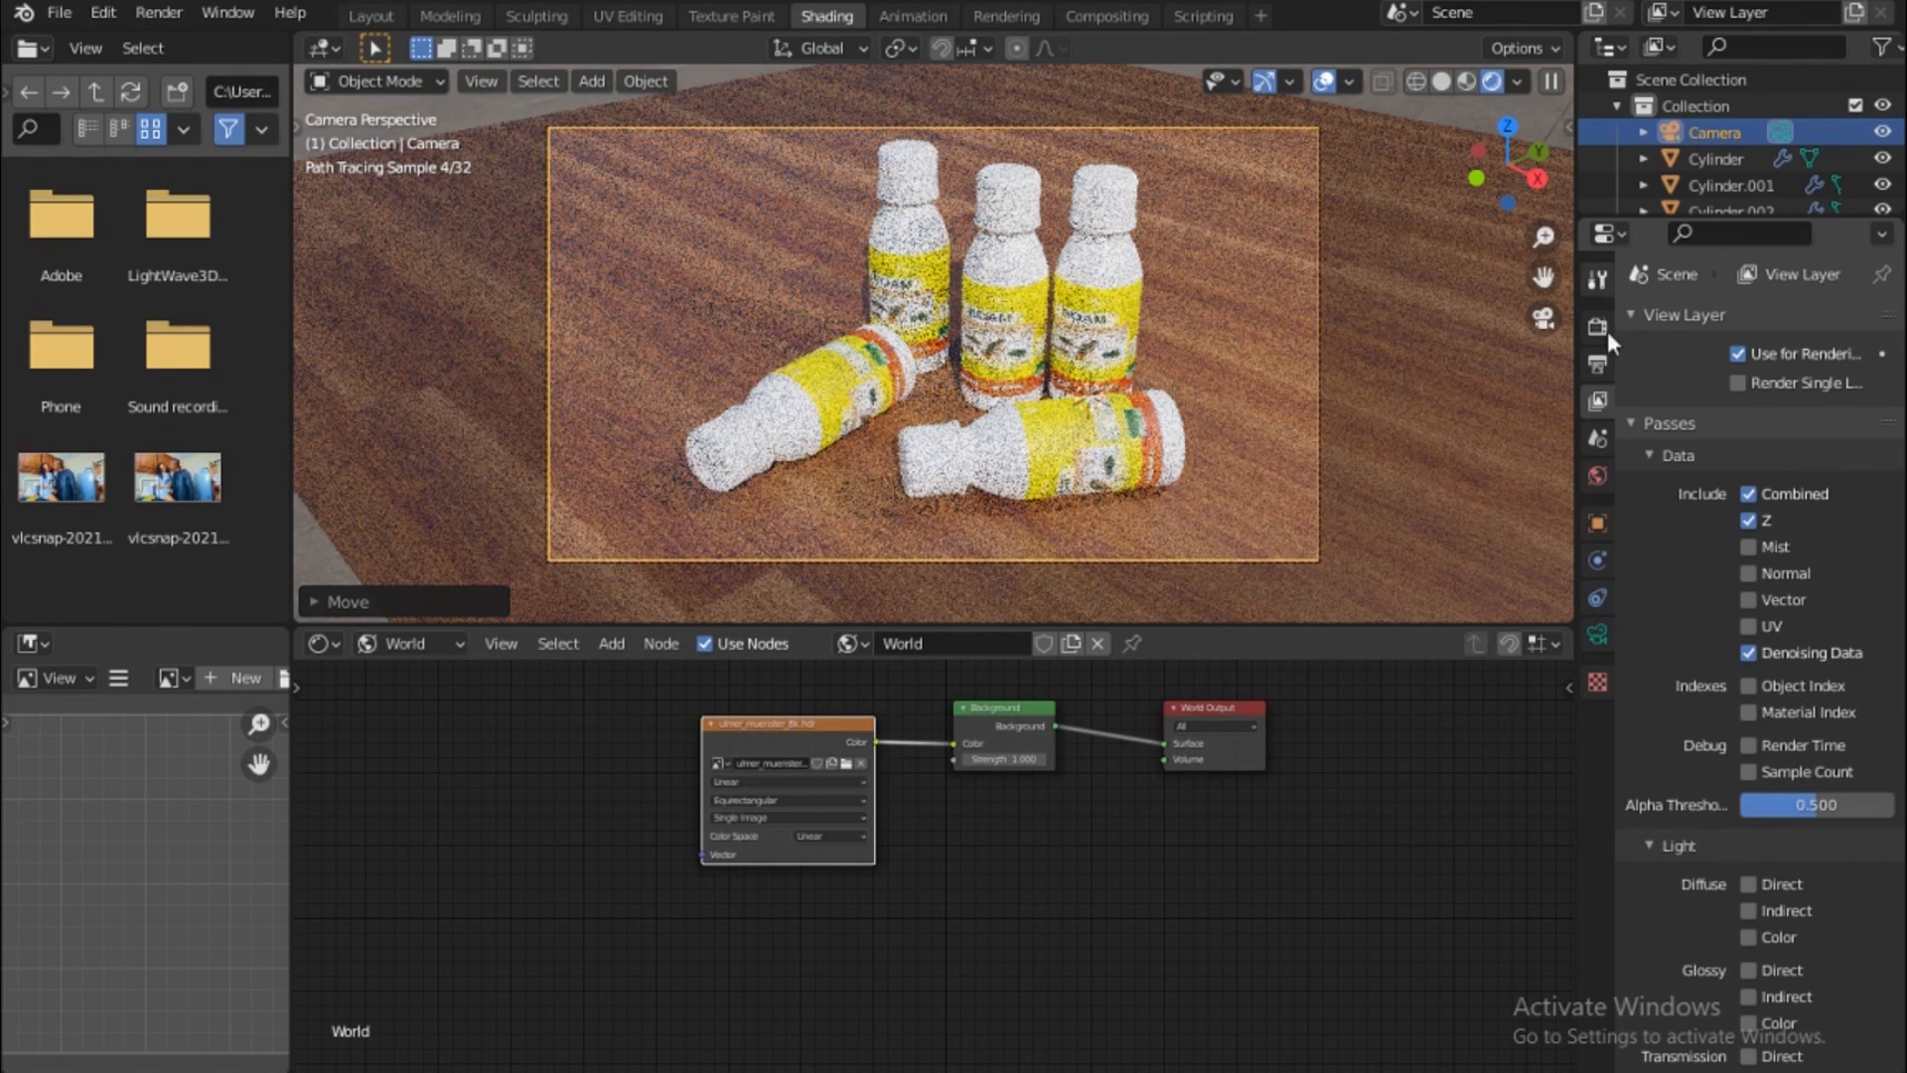
Switch to the Compositing workspace, enable Use Nodes and move the Render Layers node farther away from the Composite node
click(1109, 16)
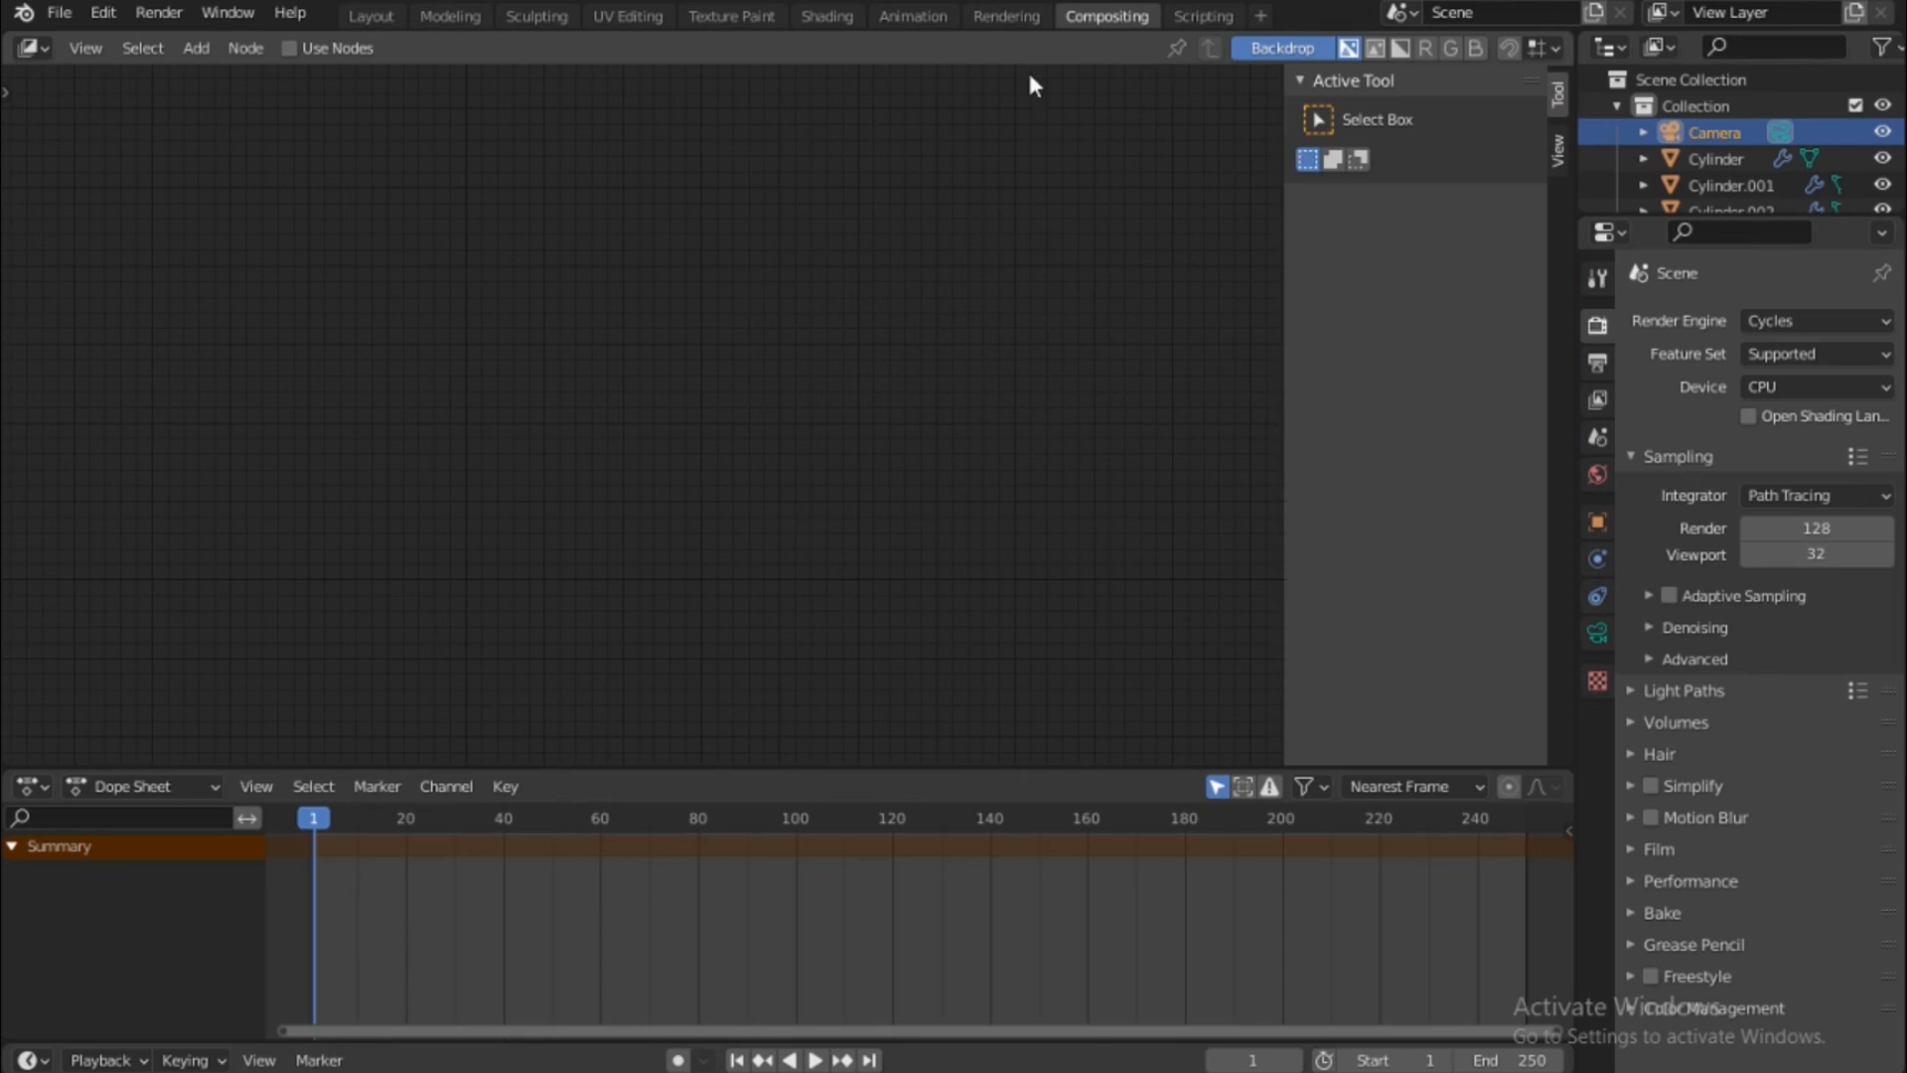
click(289, 48)
drag(575, 289, 246, 227)
Add a Denoise node and insert it on the link between the Render Layers and Composite nodes
key(shift+a)
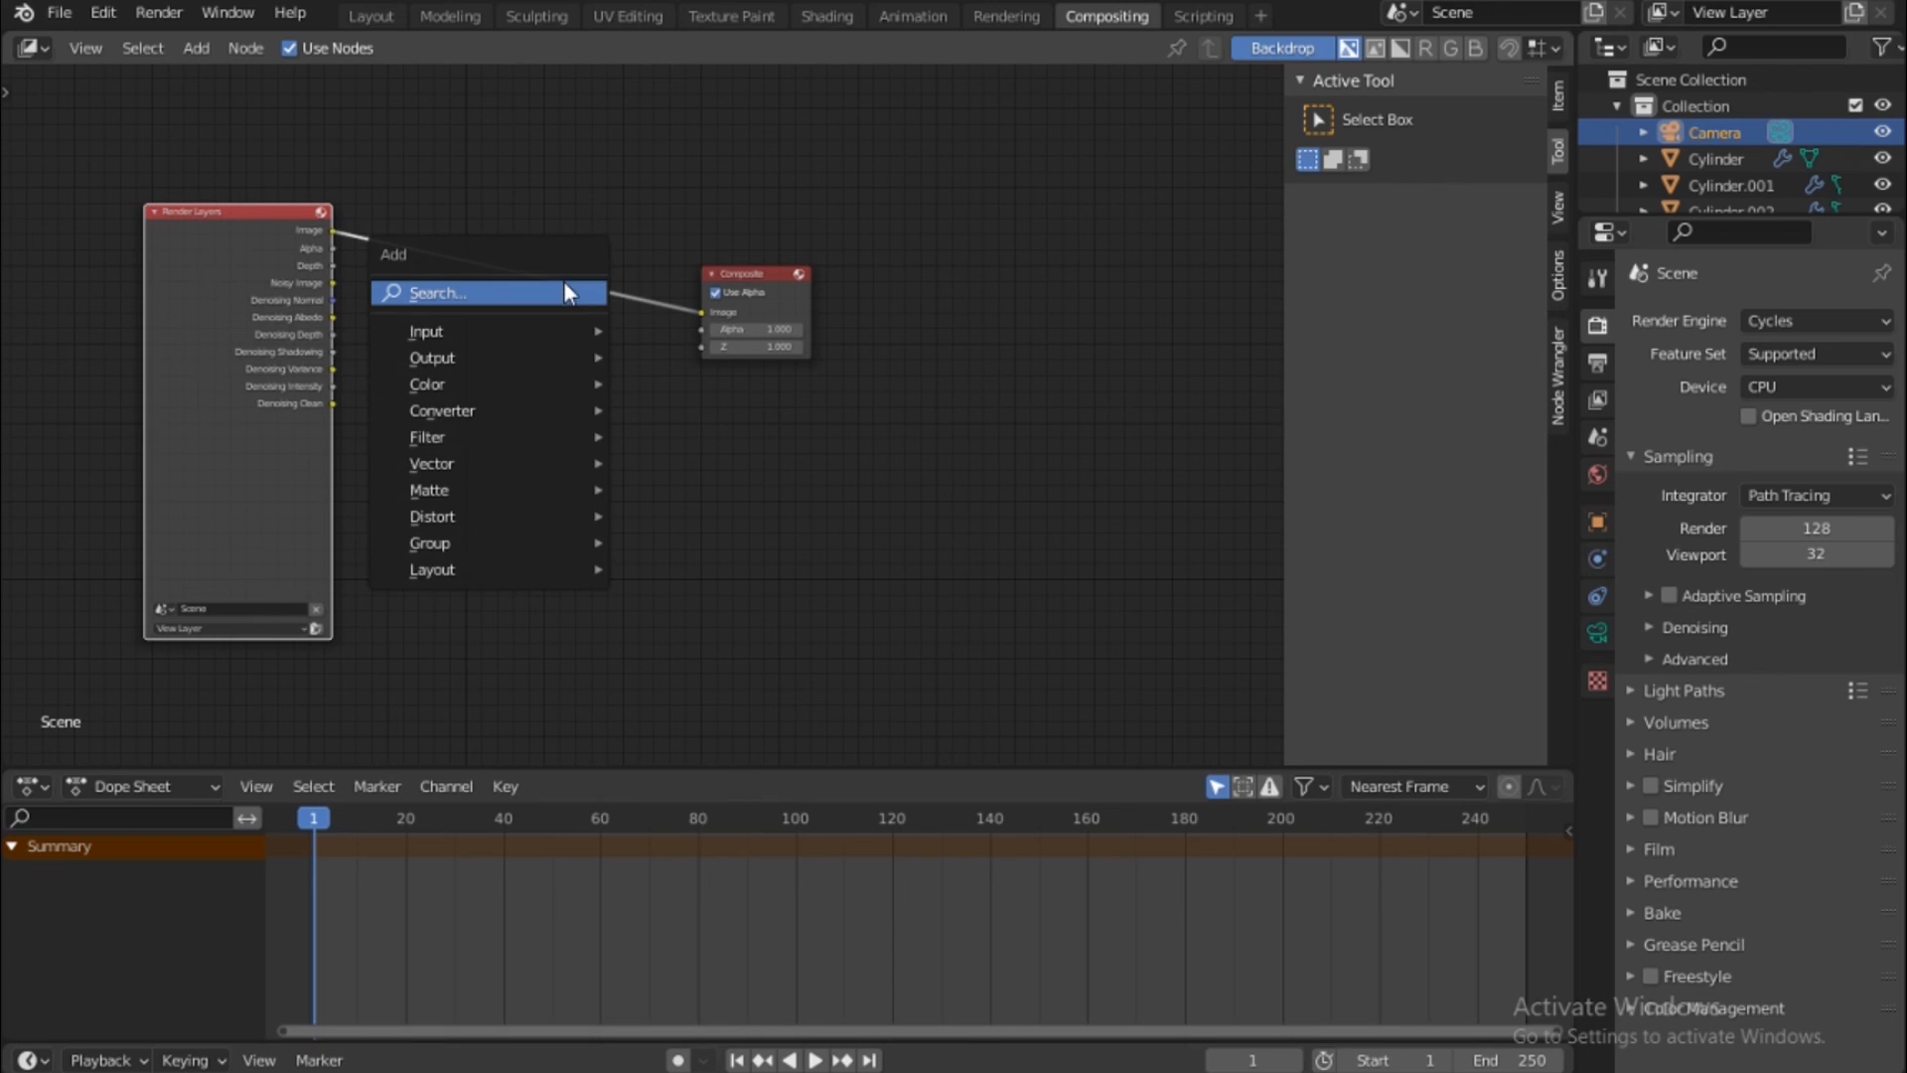
click(556, 284)
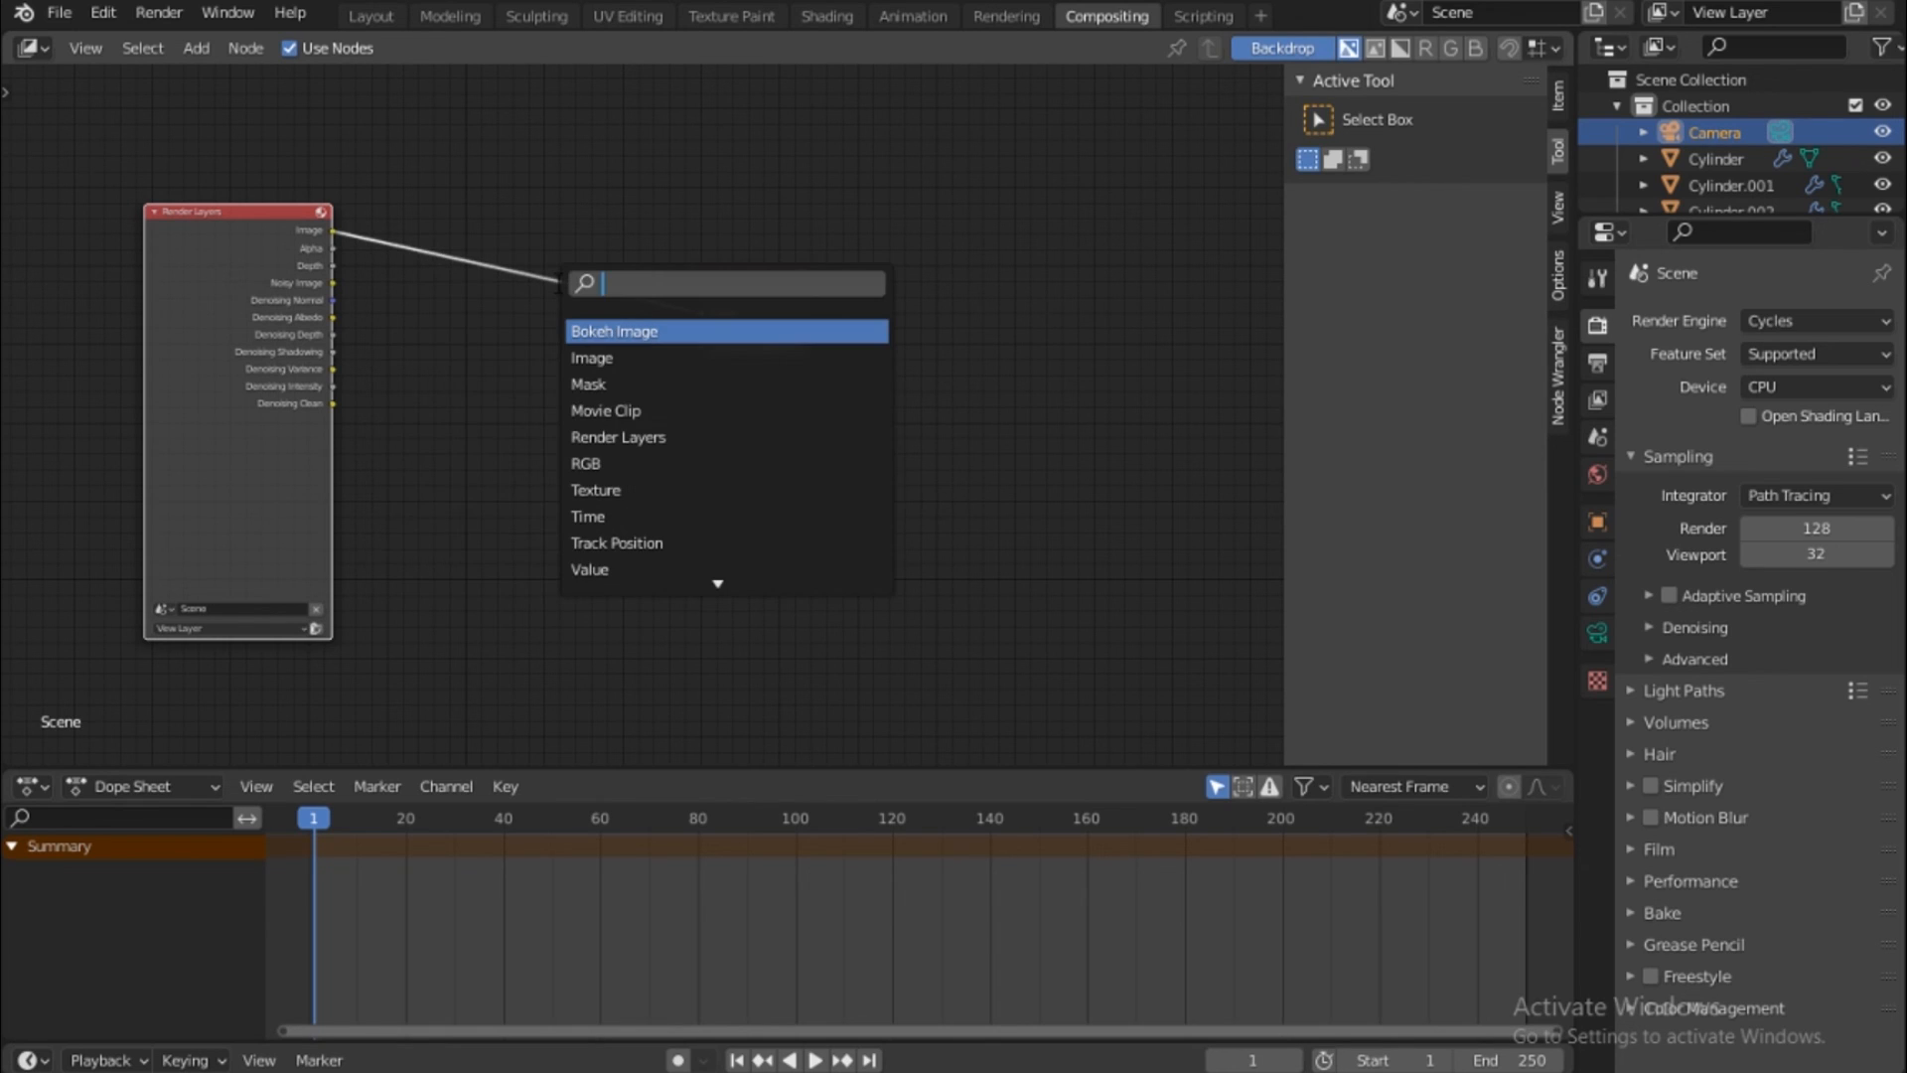
text(denoi)
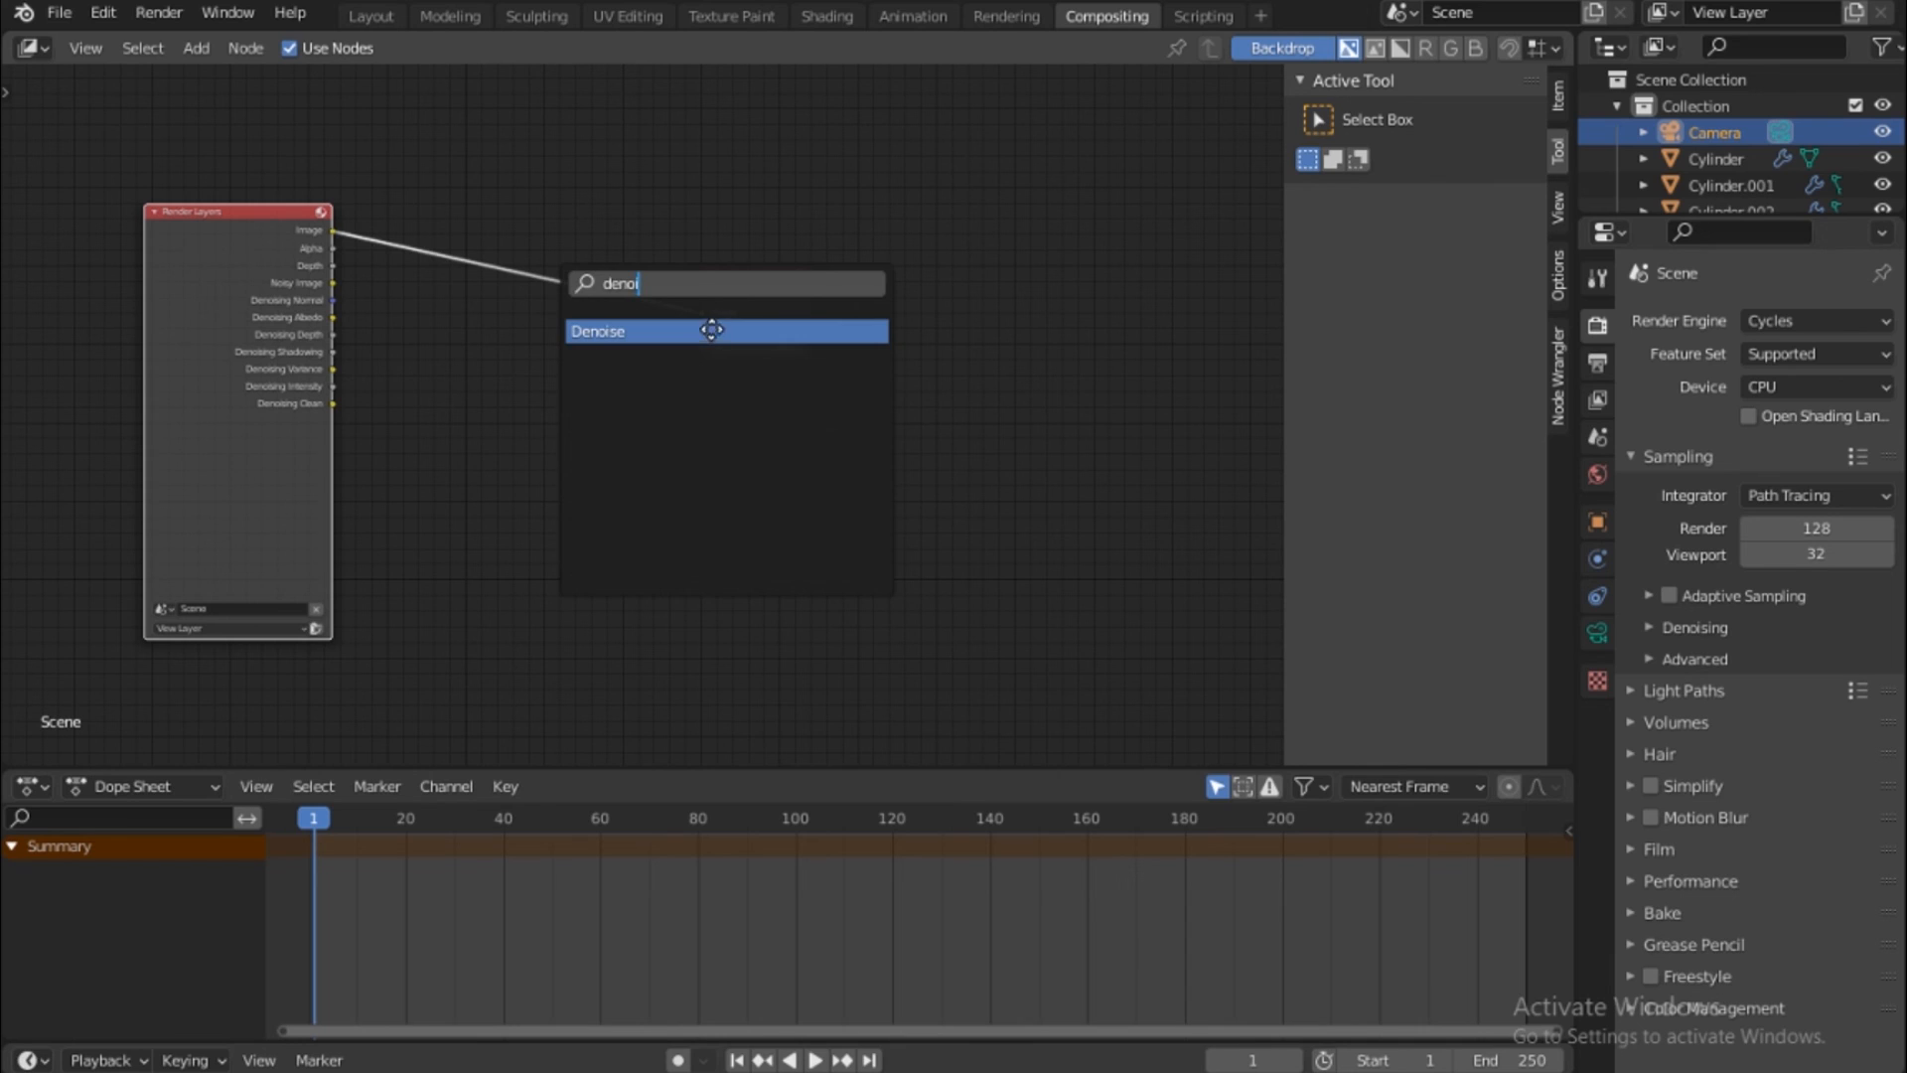
click(714, 331)
click(425, 432)
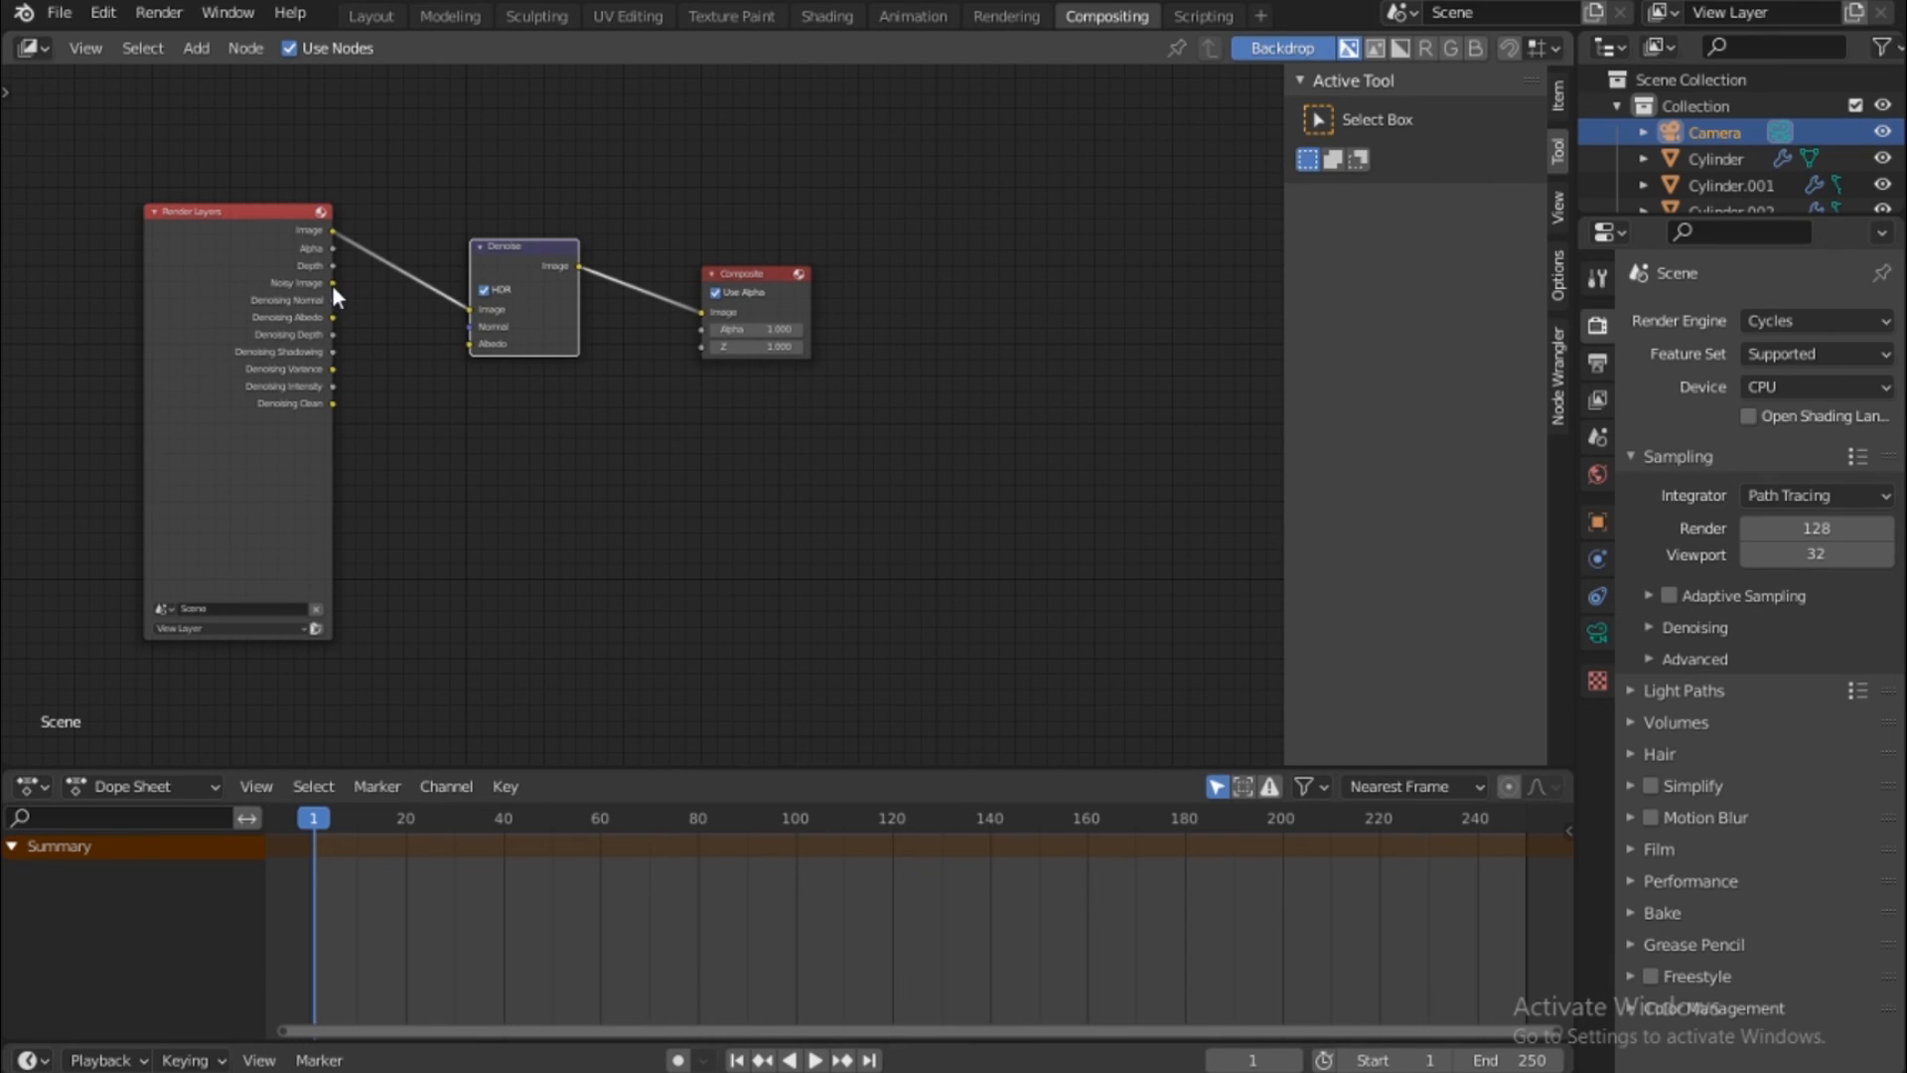
Connect Noisy Image, Denoising Normal and Denoising Albedo to the Denoise node's Image, Normal and Albedo inputs, then return to the Layout workspace
drag(333, 283, 469, 309)
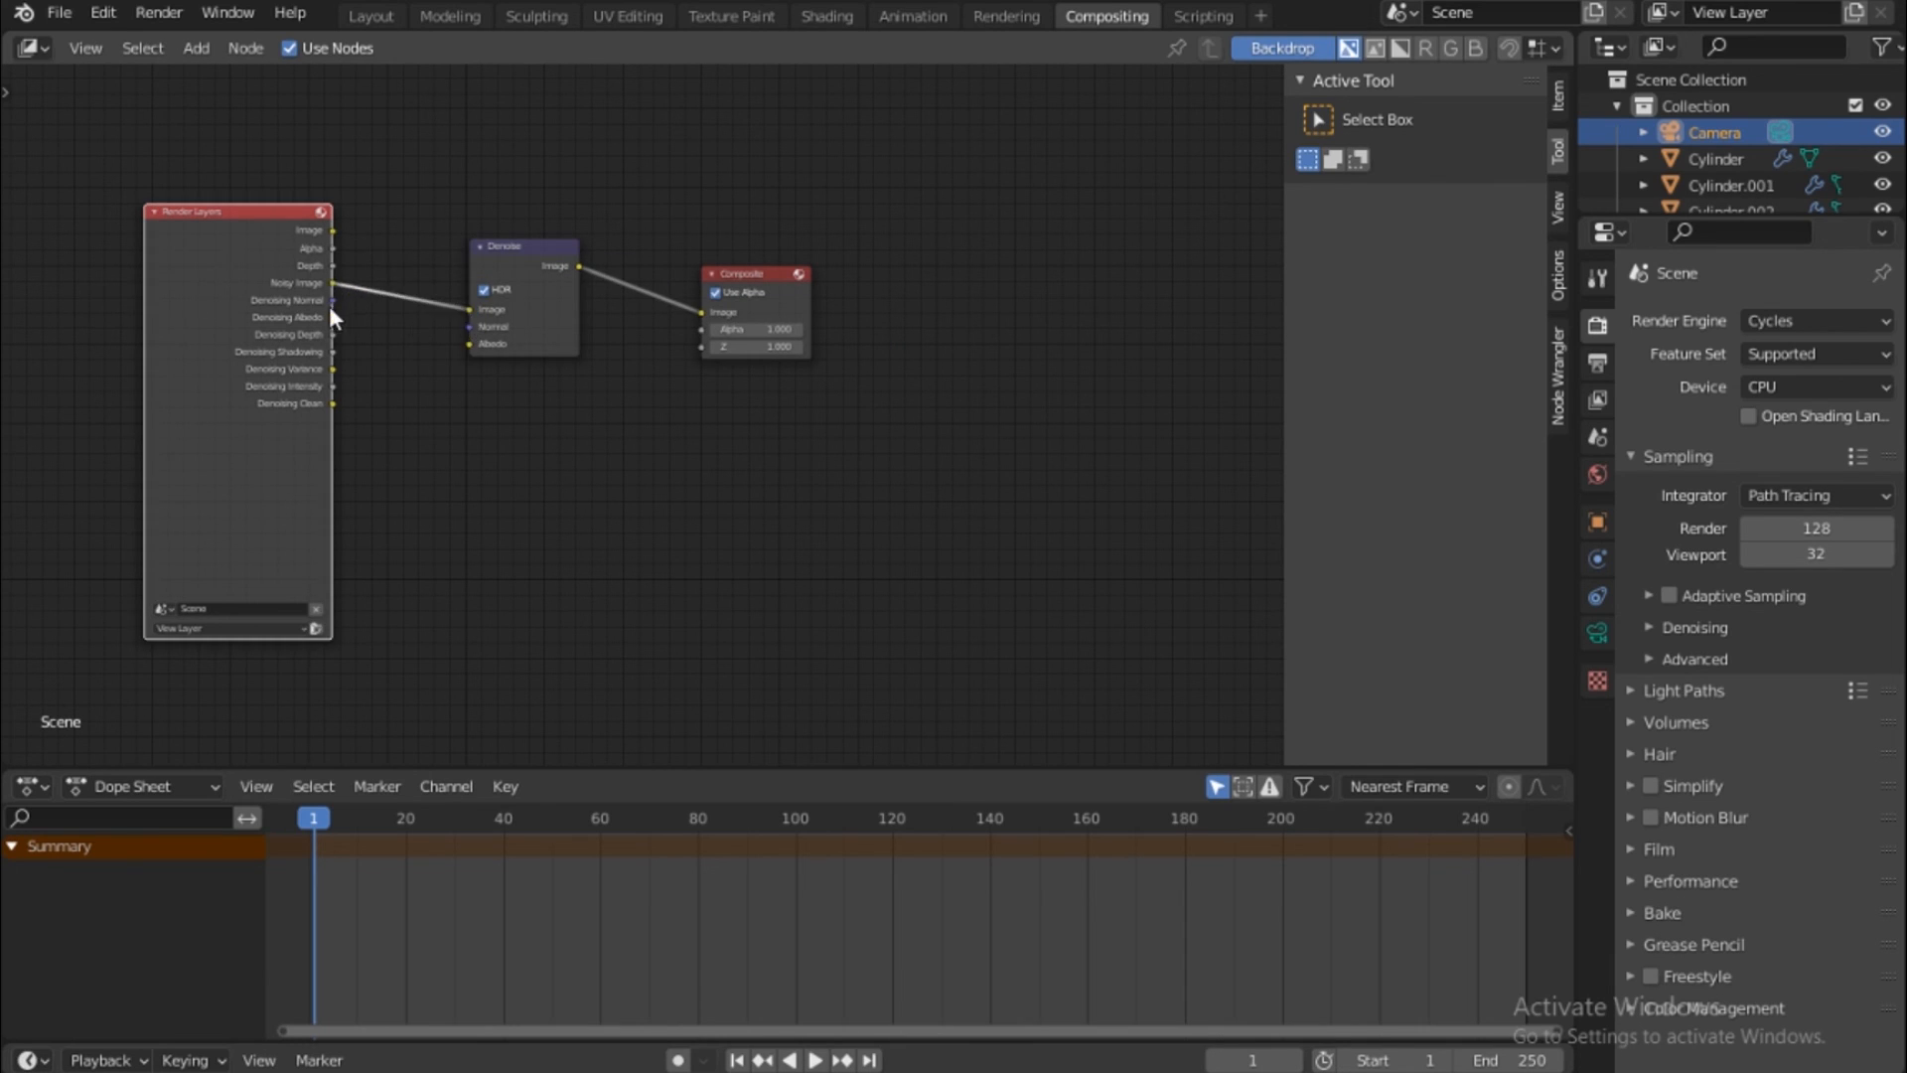
drag(333, 300, 470, 326)
drag(331, 317, 471, 348)
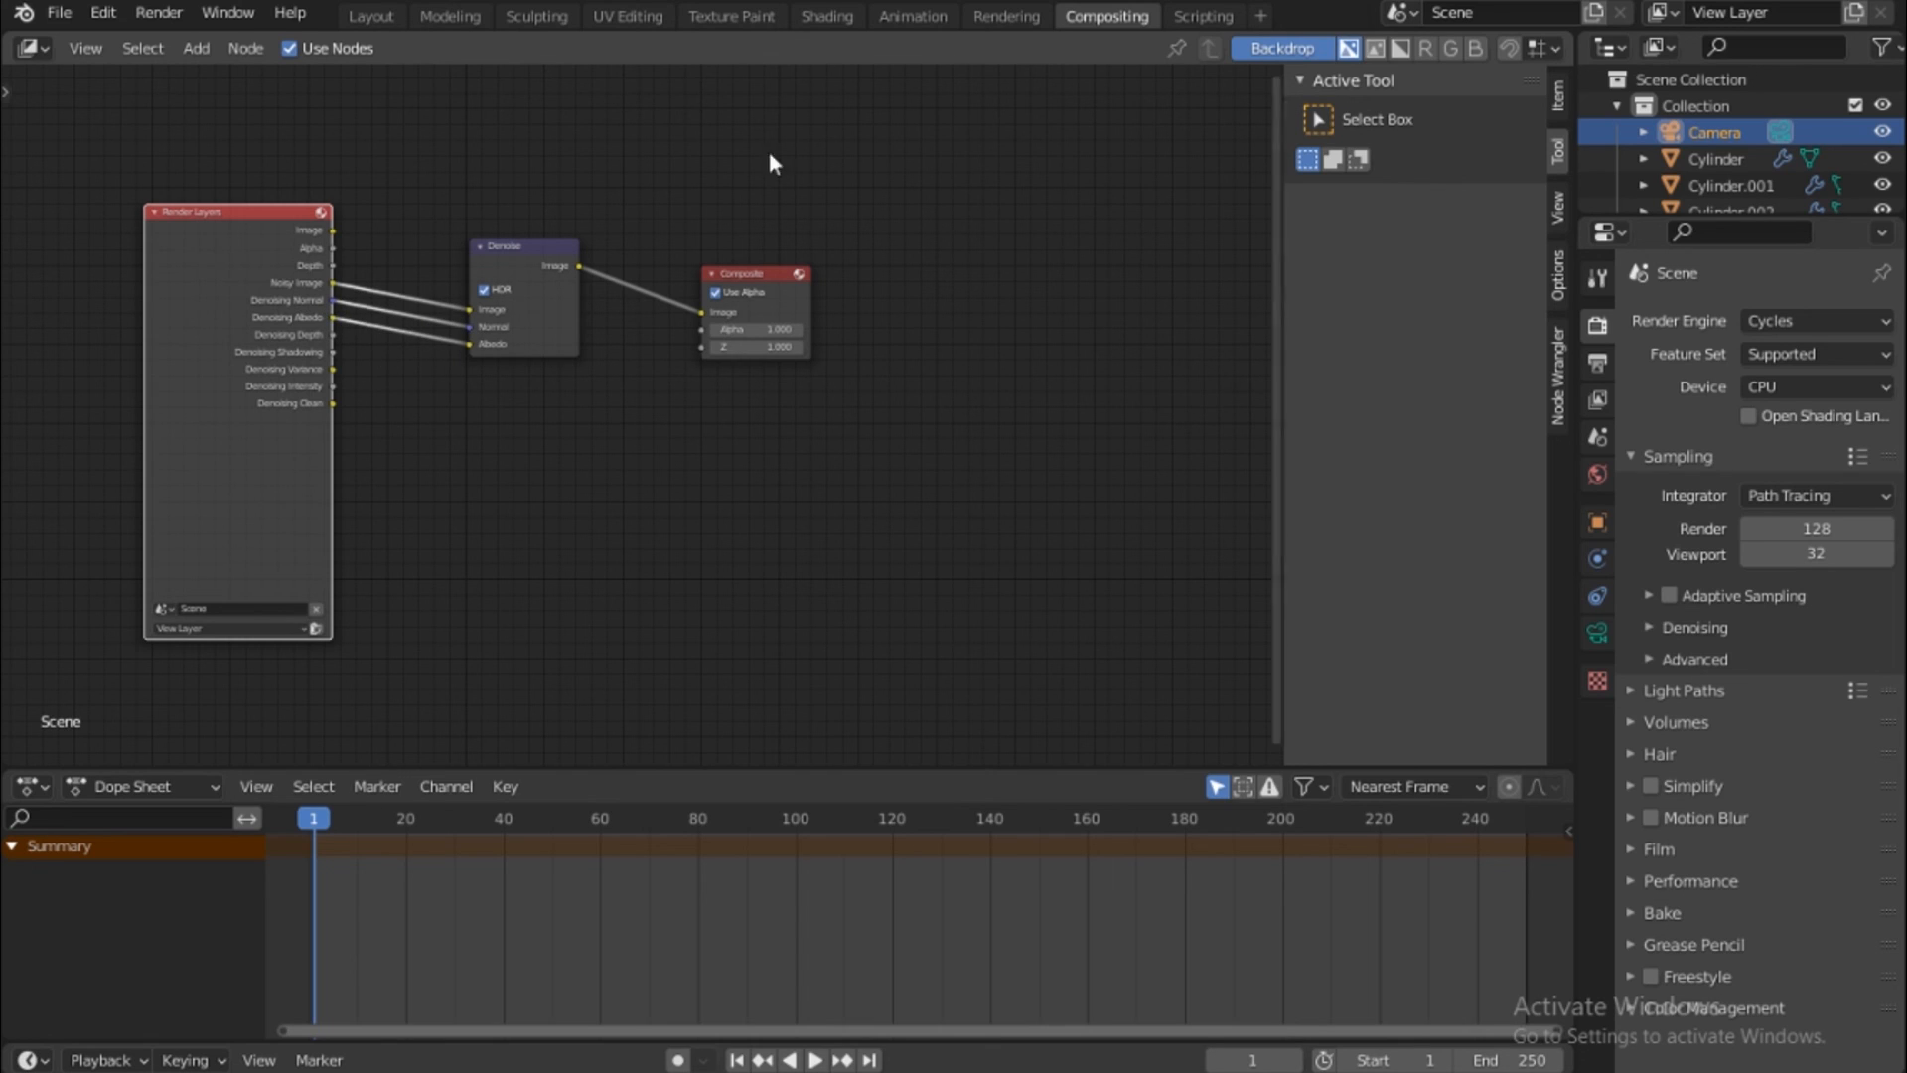
click(385, 14)
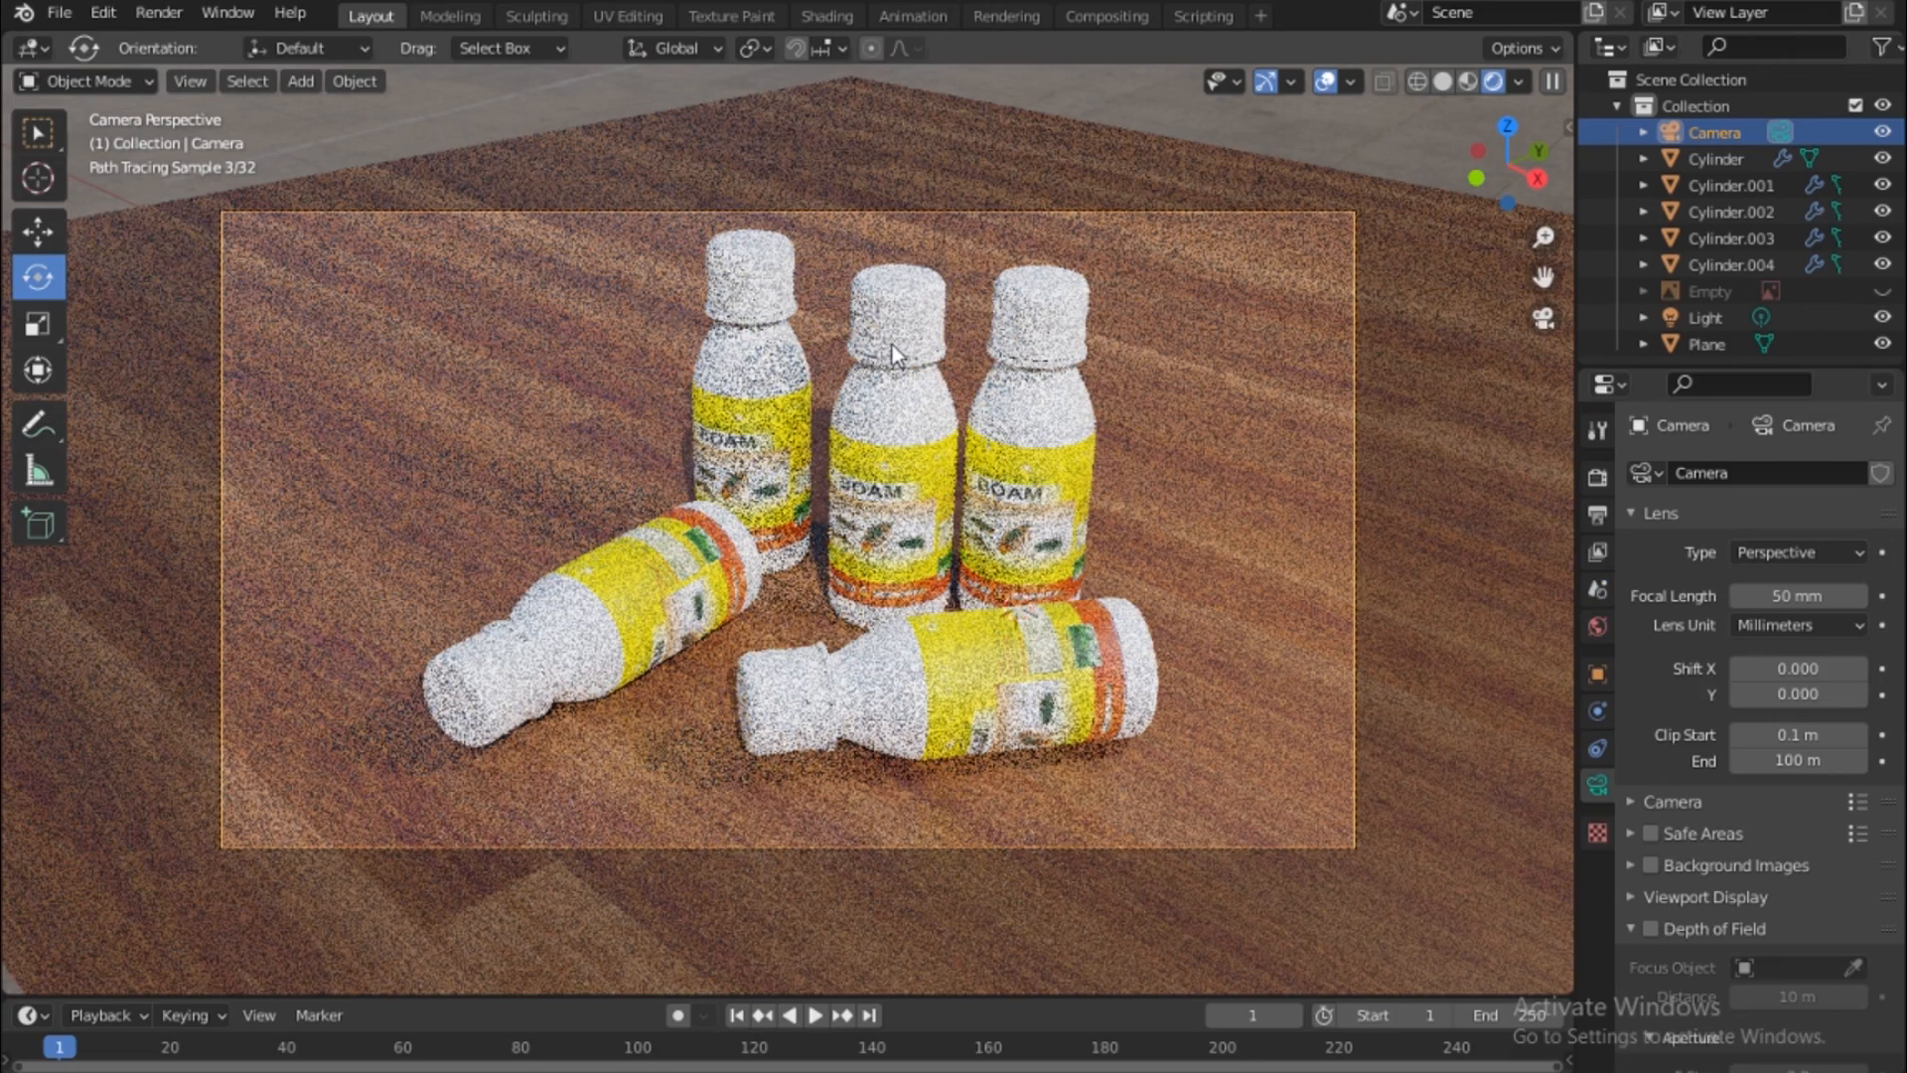